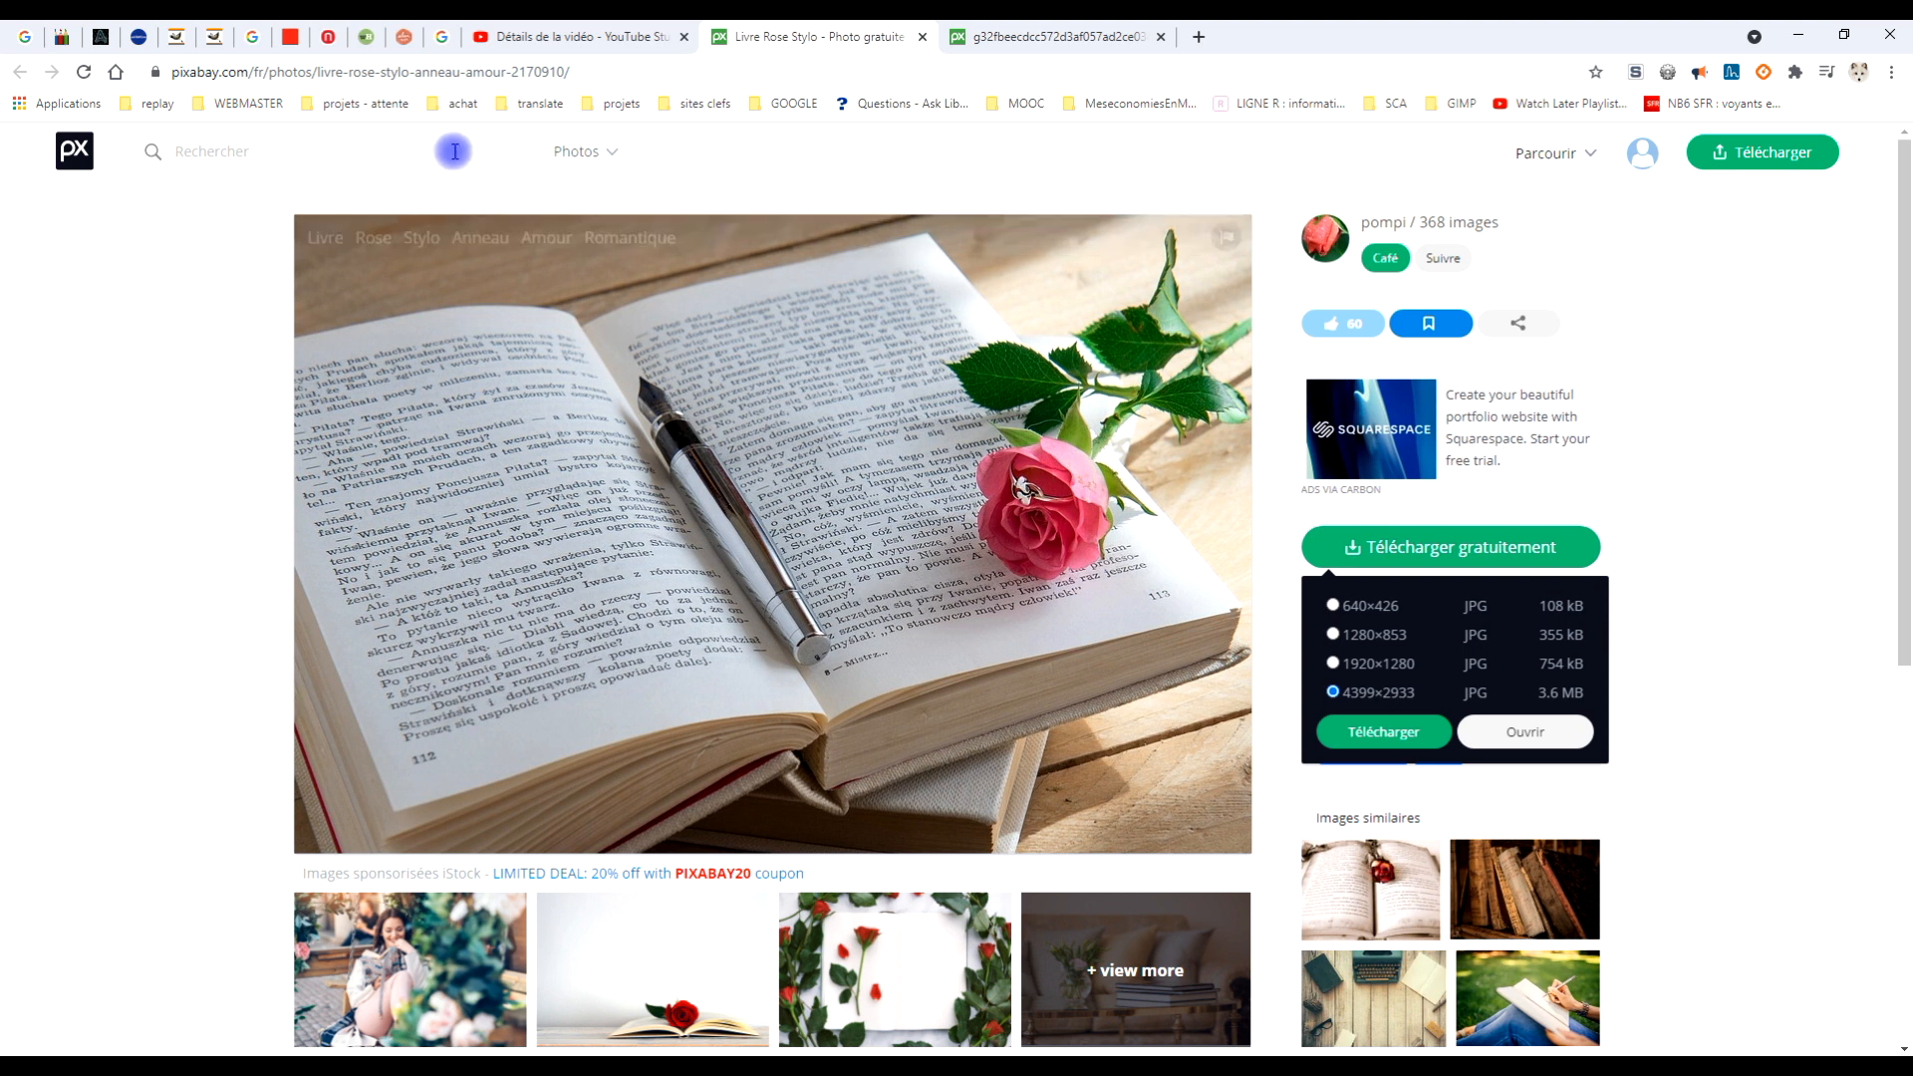
# - Choose the 4399×2933 download size for the book and rose photo, and copy the full-size image from its own tab
pyautogui.click(1463, 551)
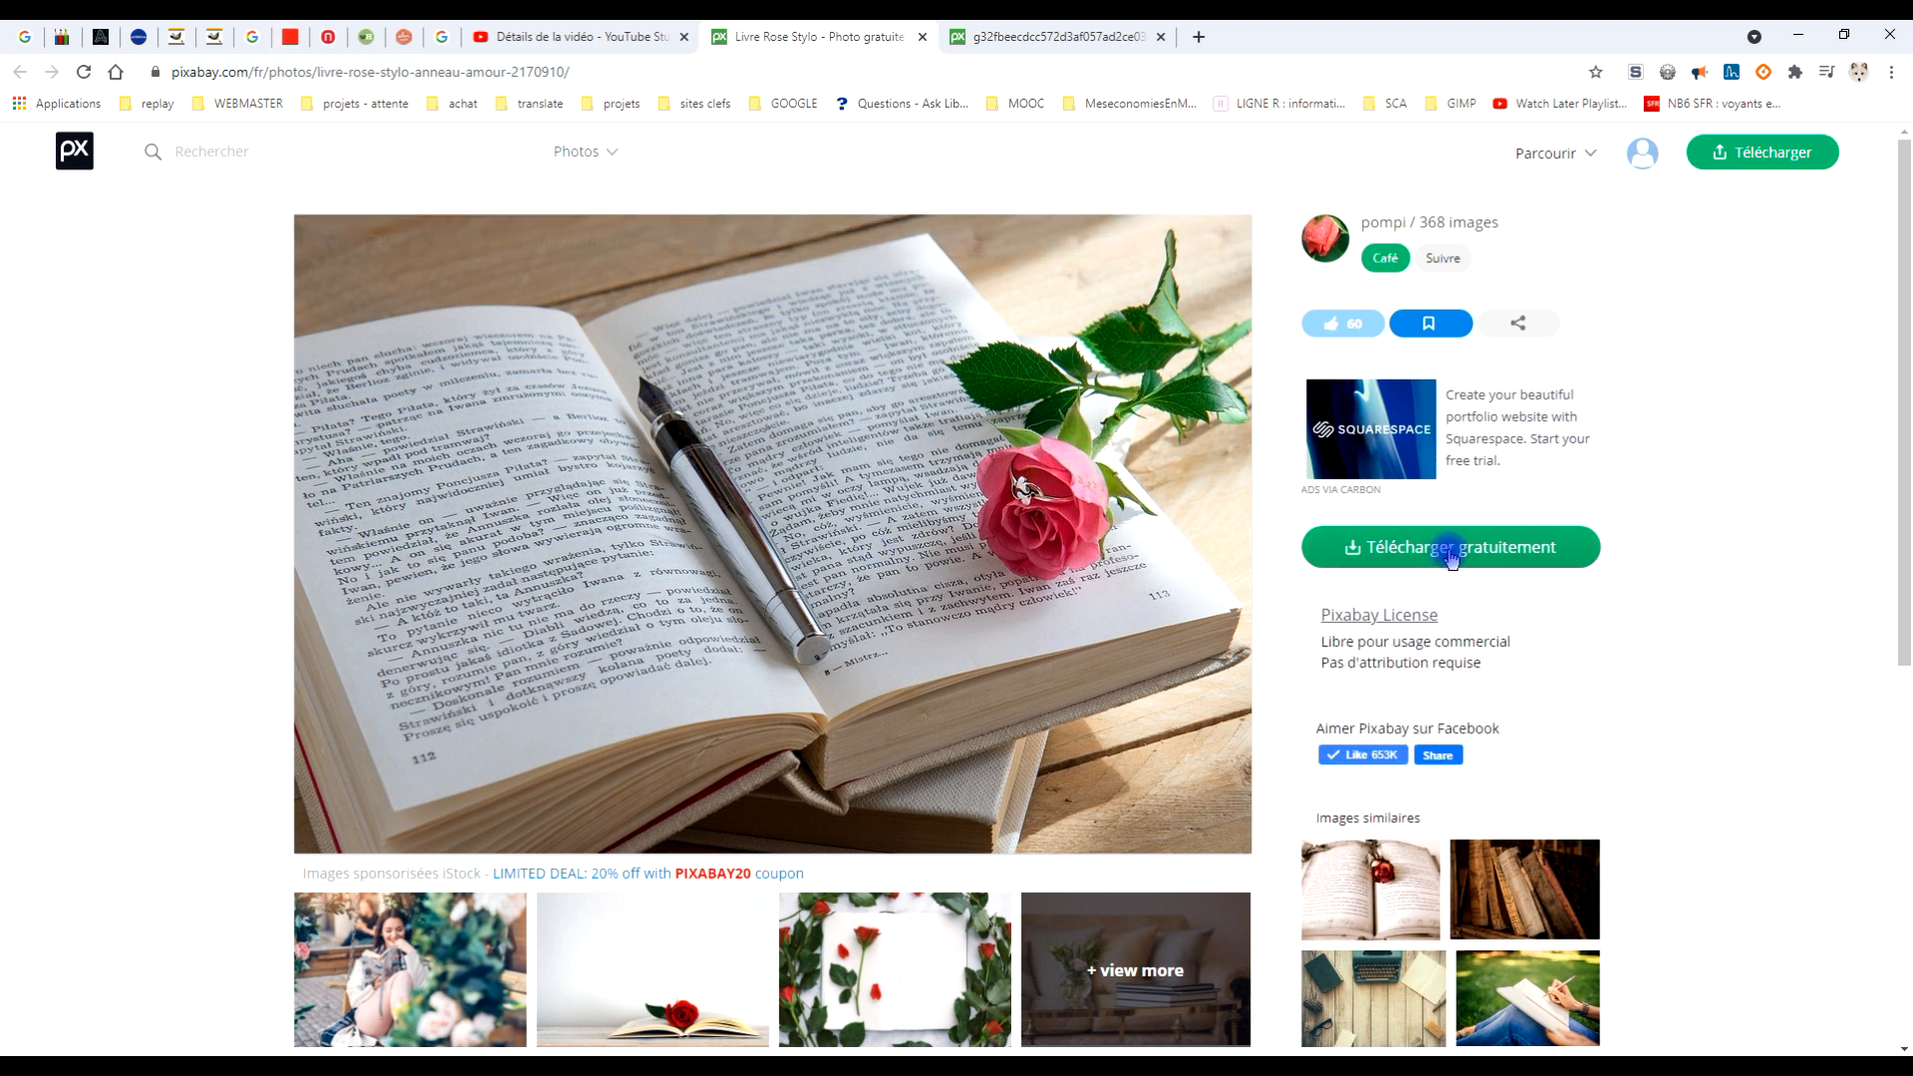
pyautogui.click(1452, 554)
pyautogui.click(1333, 693)
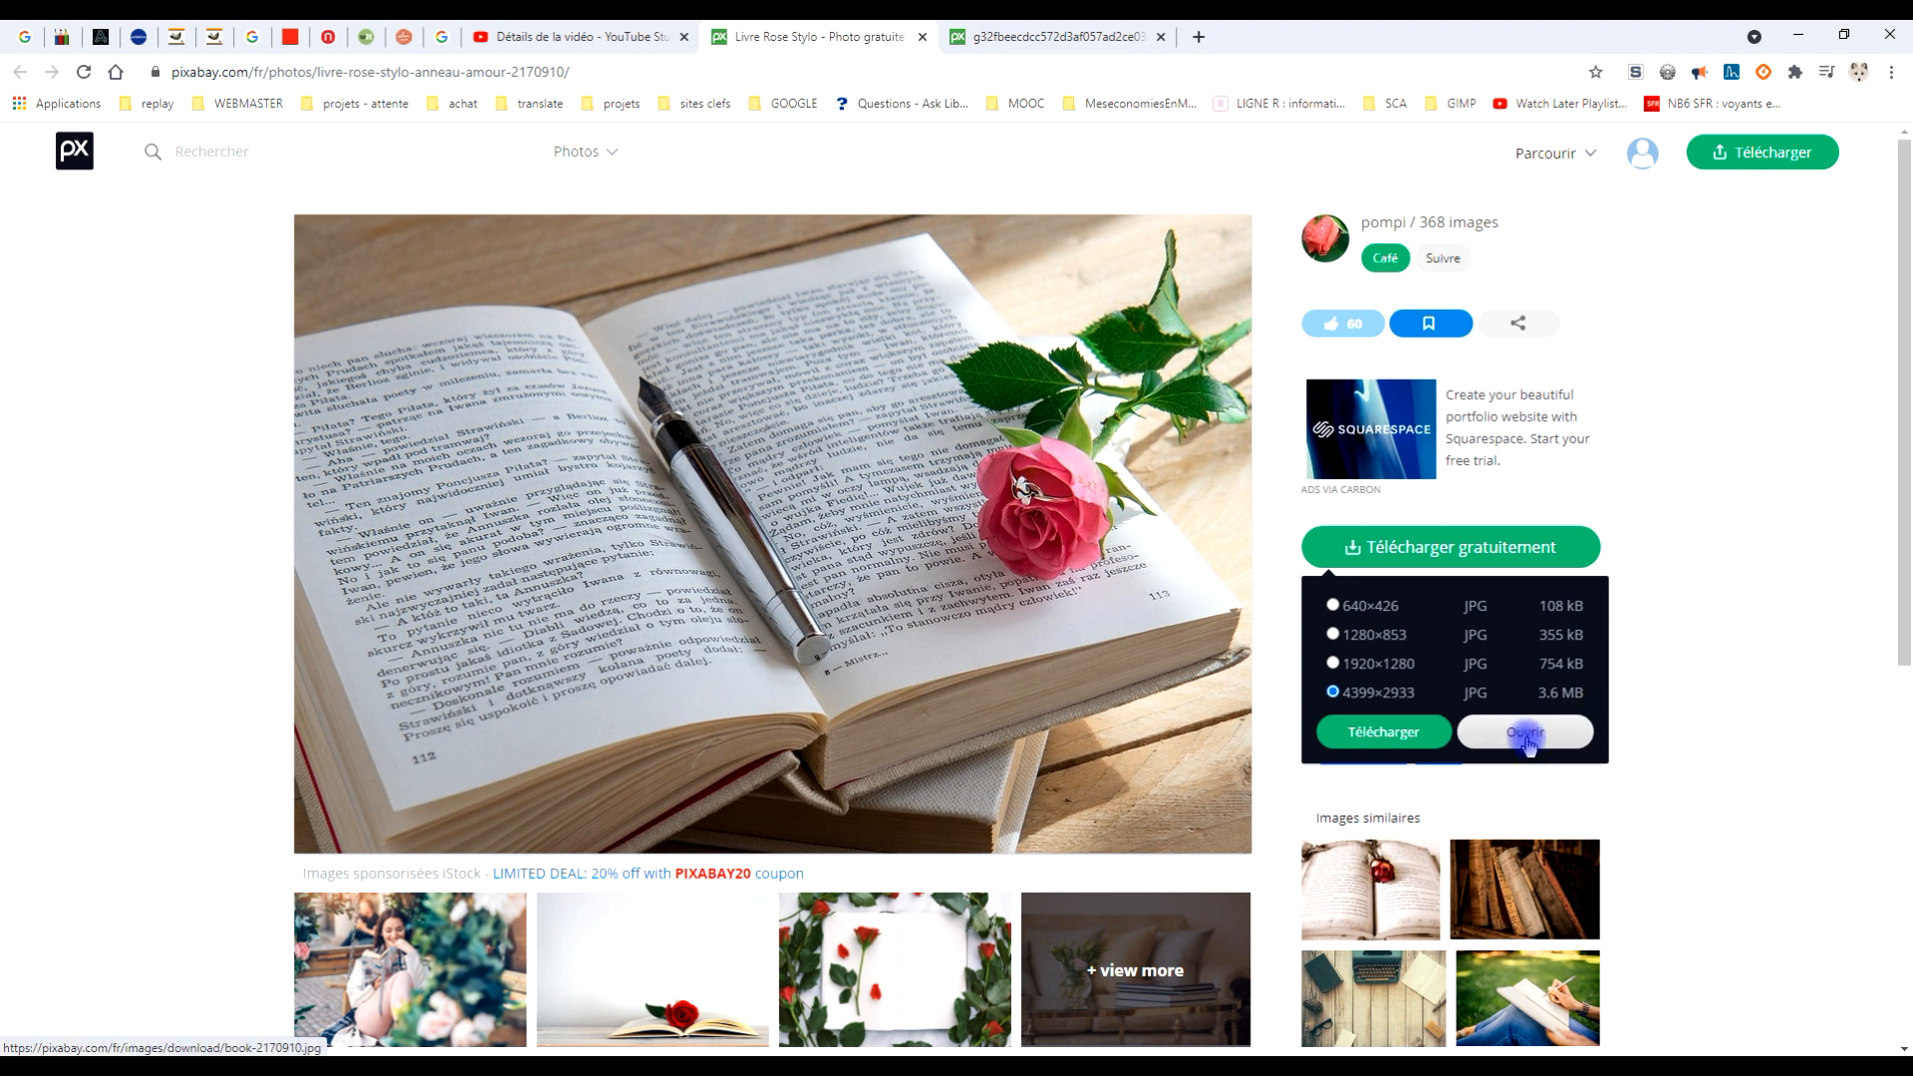
pyautogui.click(1144, 28)
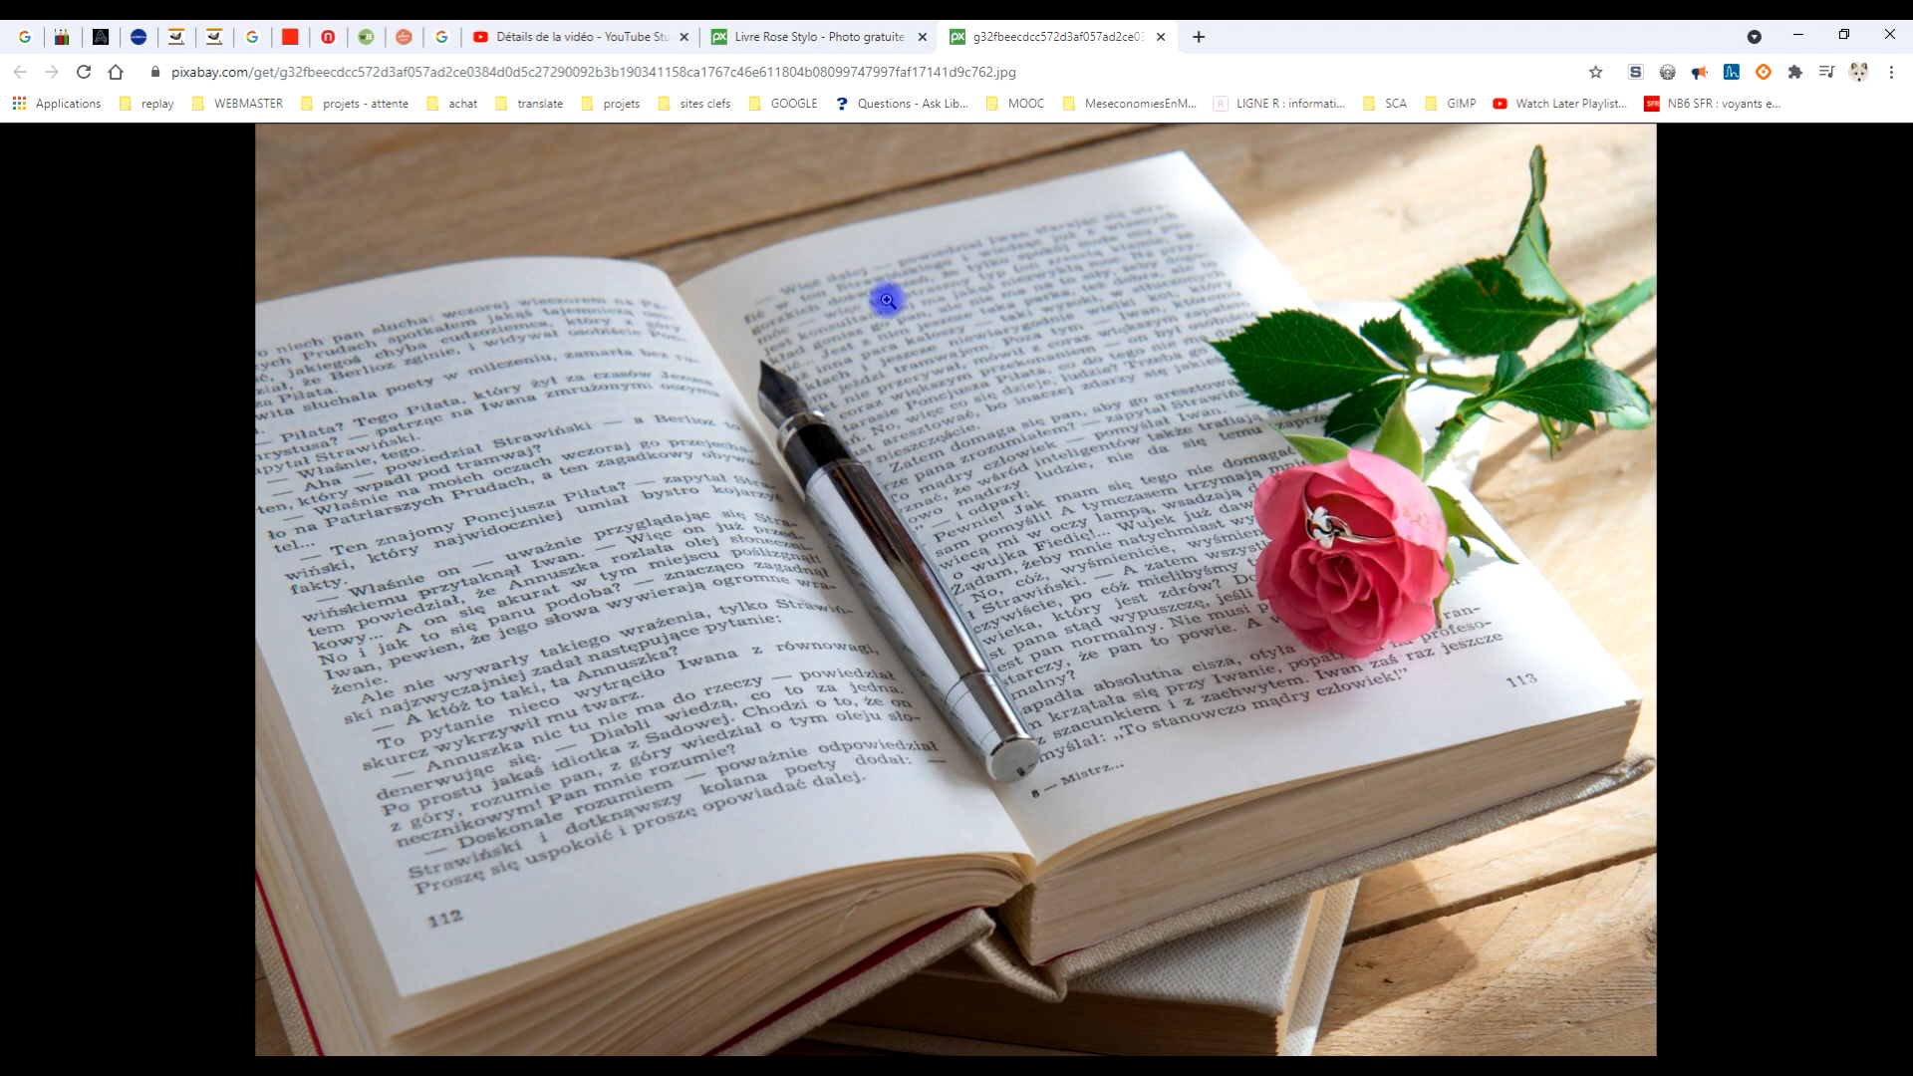
pyautogui.rightClick(942, 326)
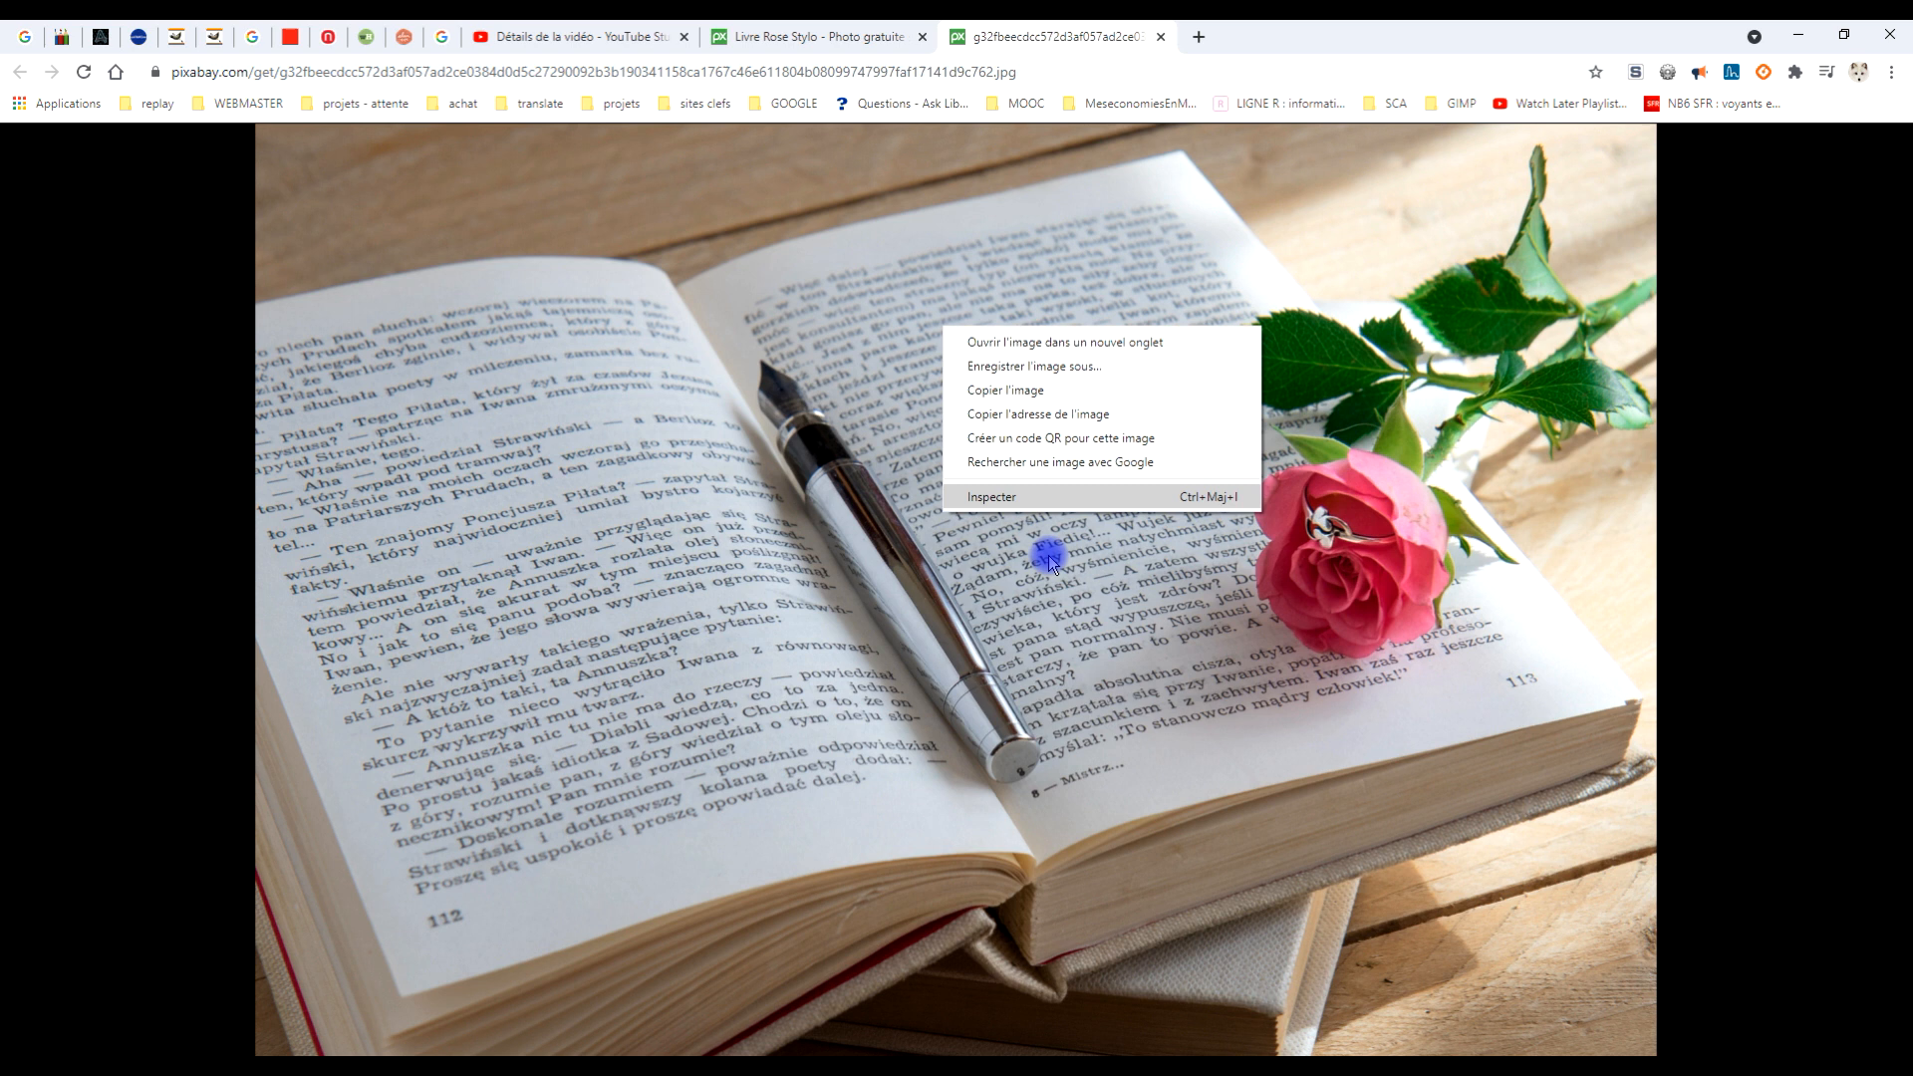
pyautogui.click(1020, 399)
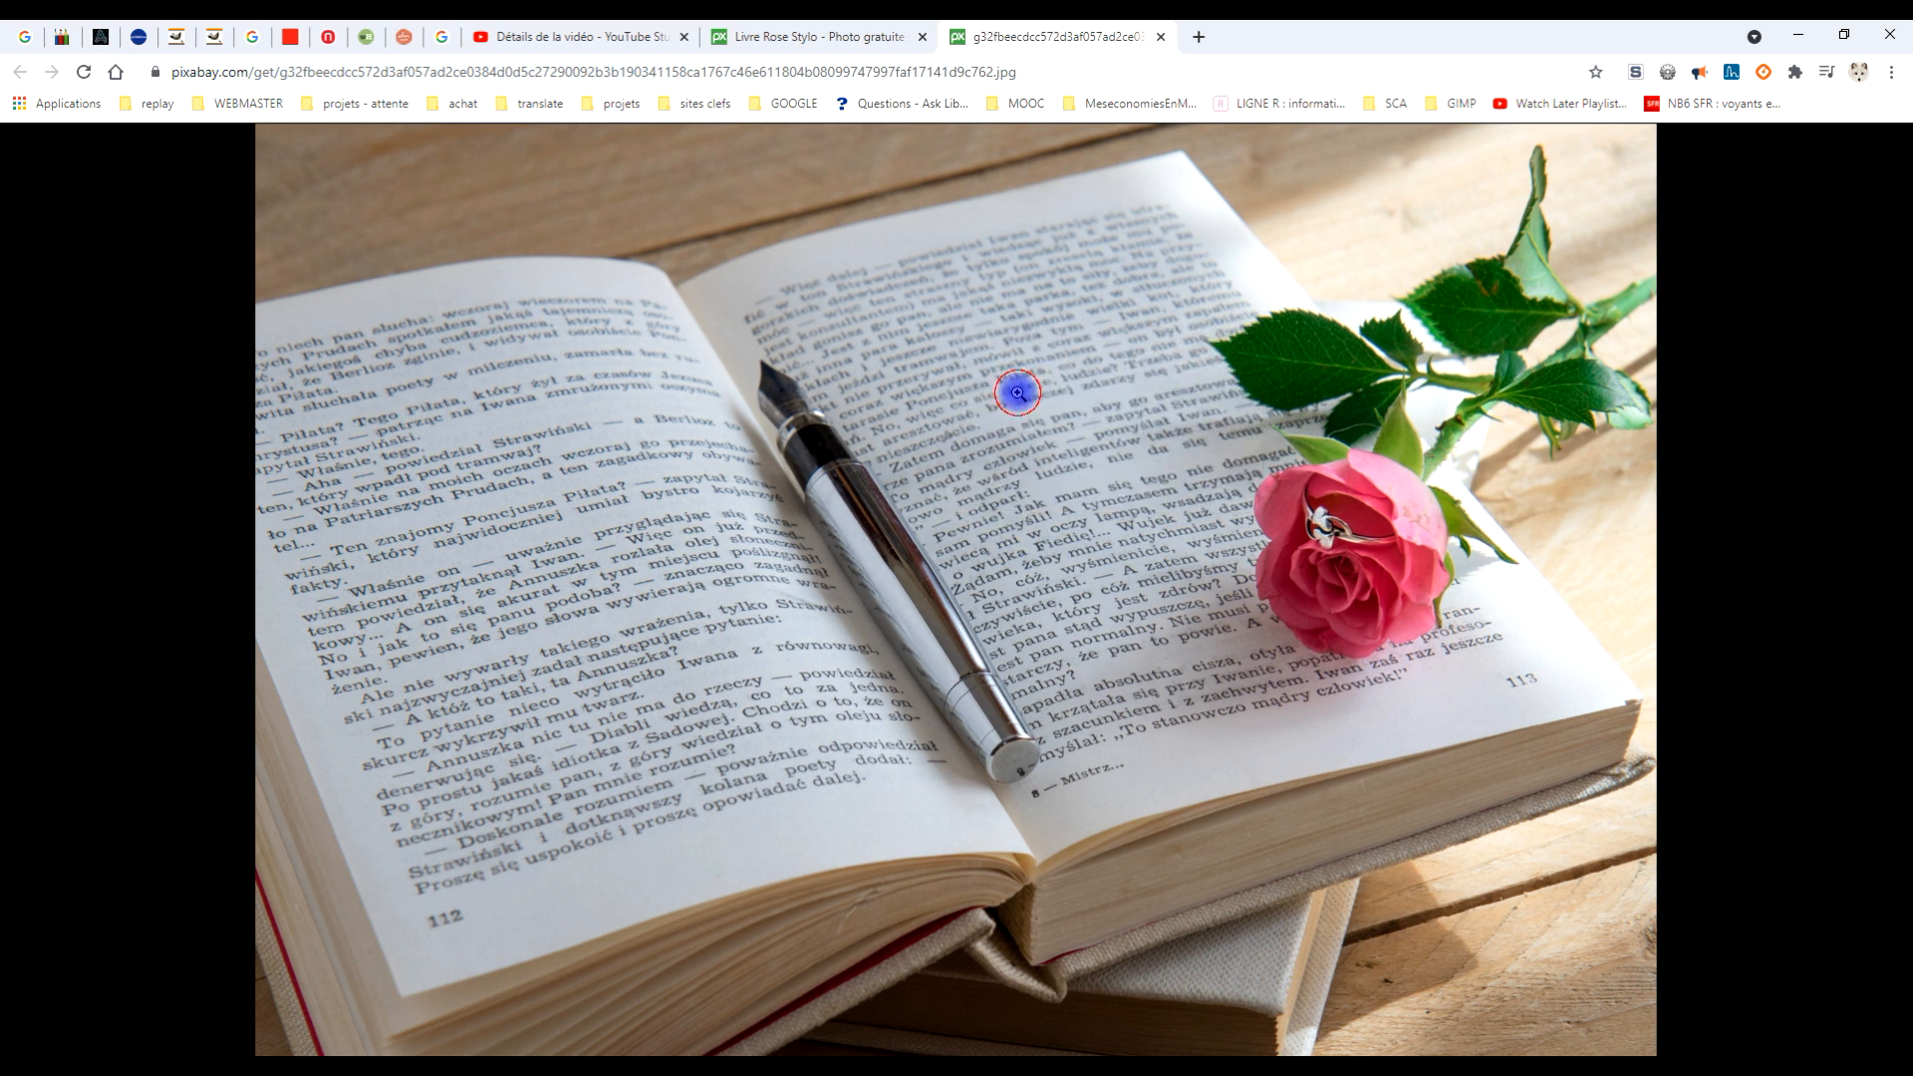
# - Switch to GIMP and paste the copied photo as a new image
pyautogui.hotkey('alt', 'Tab')
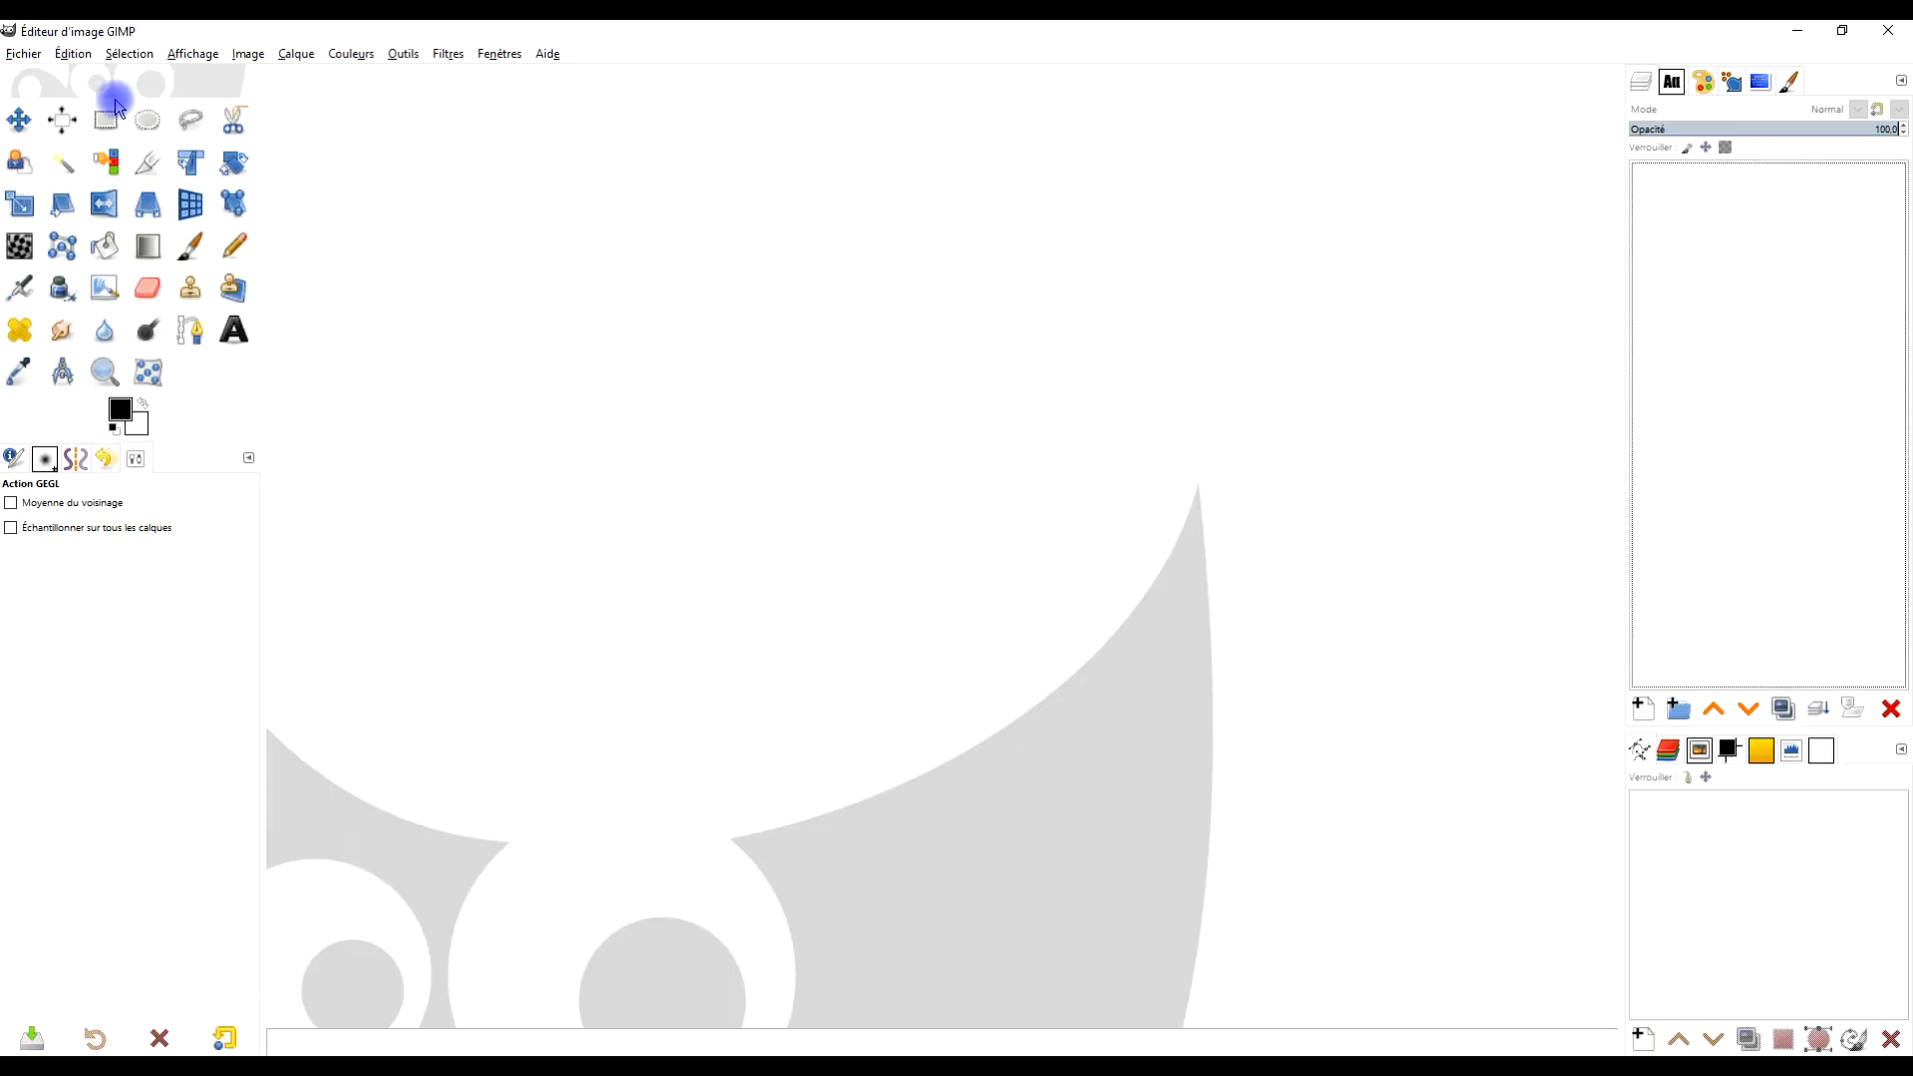
pyautogui.click(66, 54)
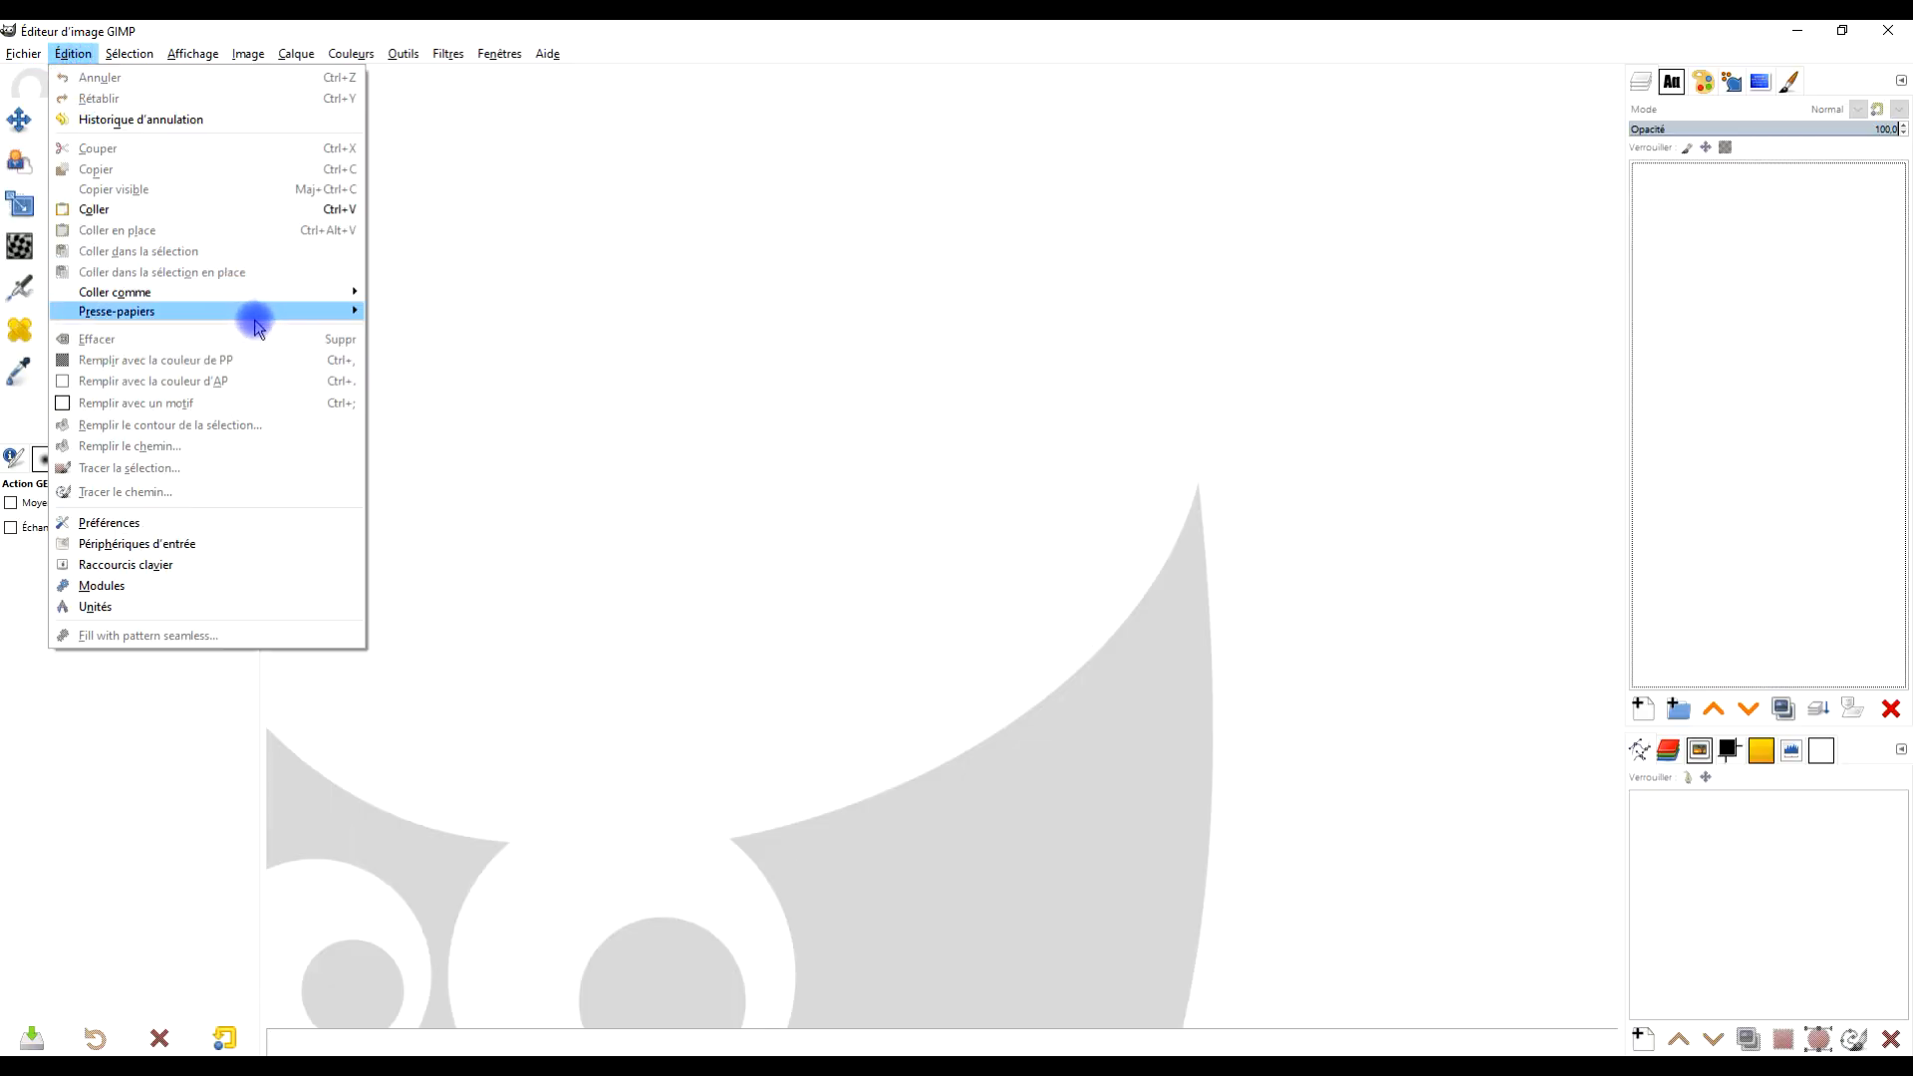
pyautogui.moveTo(256, 291)
pyautogui.click(509, 335)
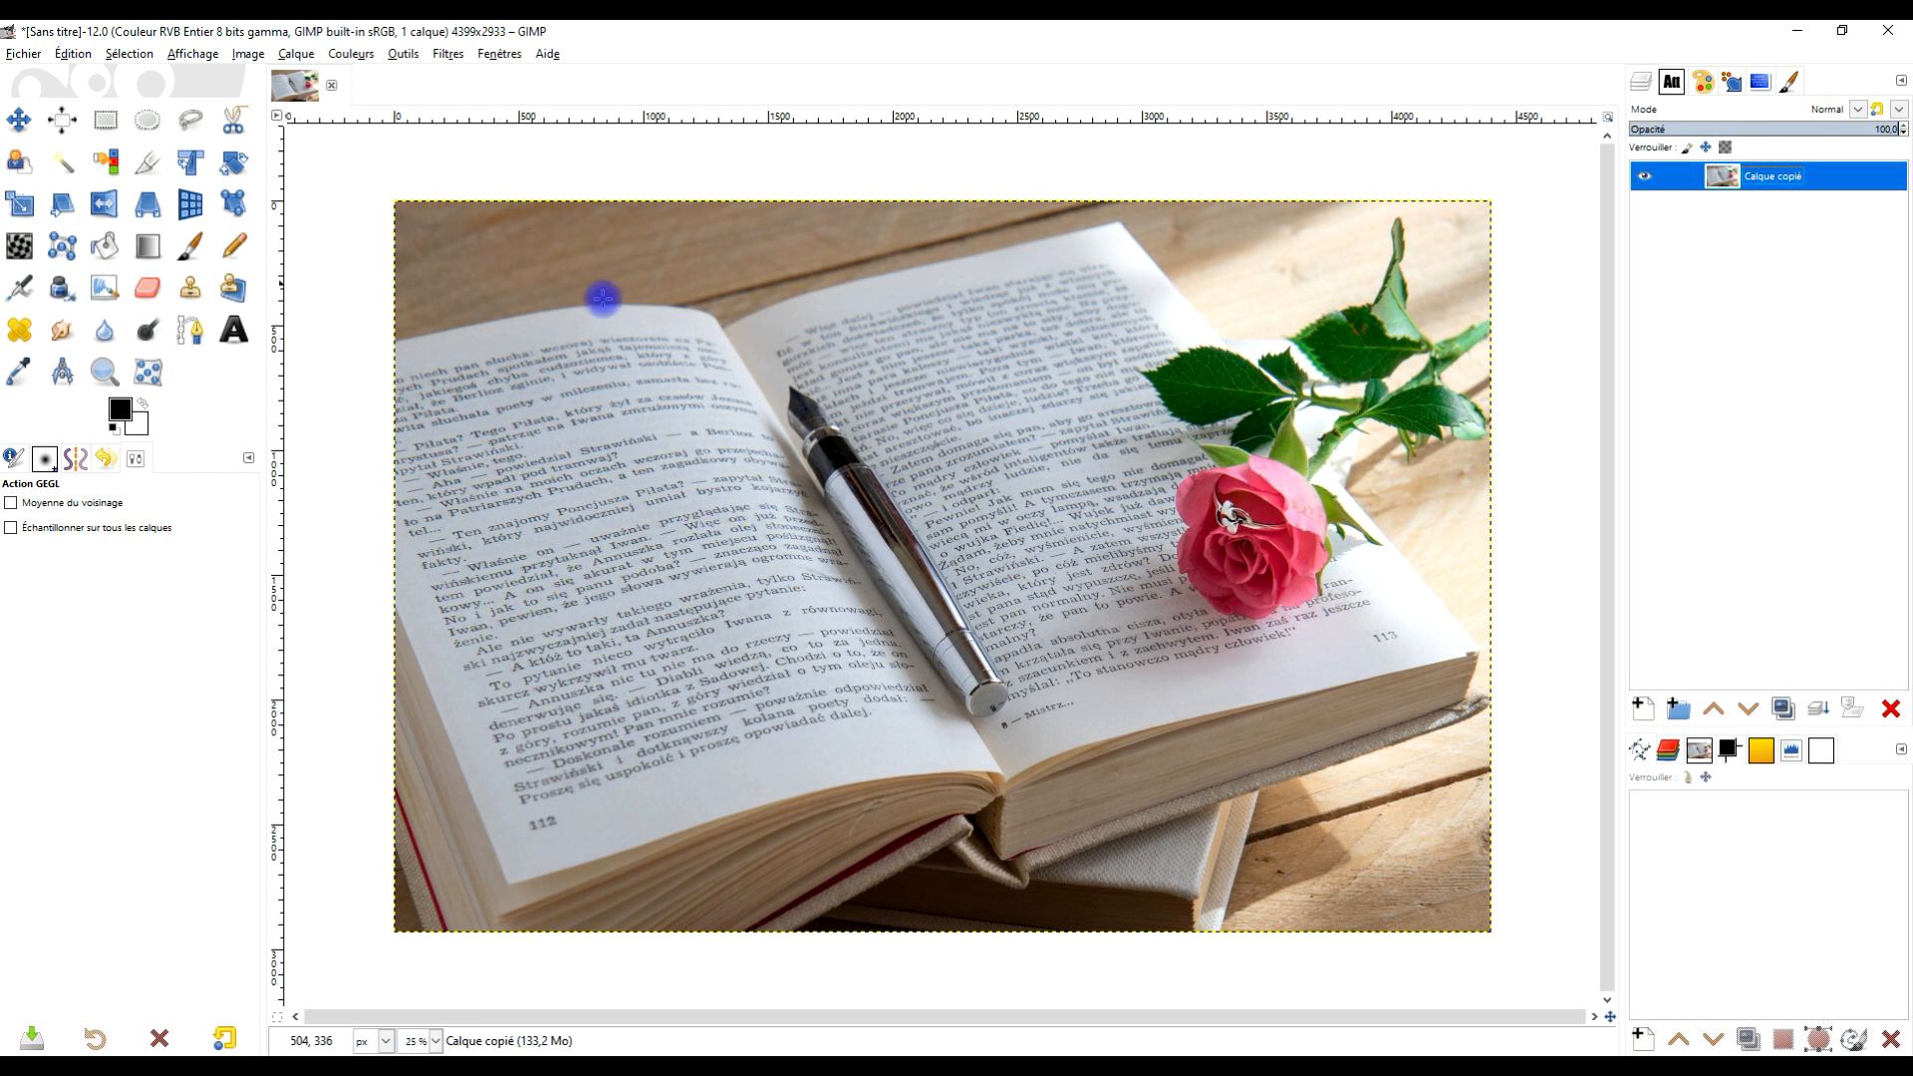
# - Crop the photo around the pen and the rose to about 2532 × 1608 px
pyautogui.click(151, 165)
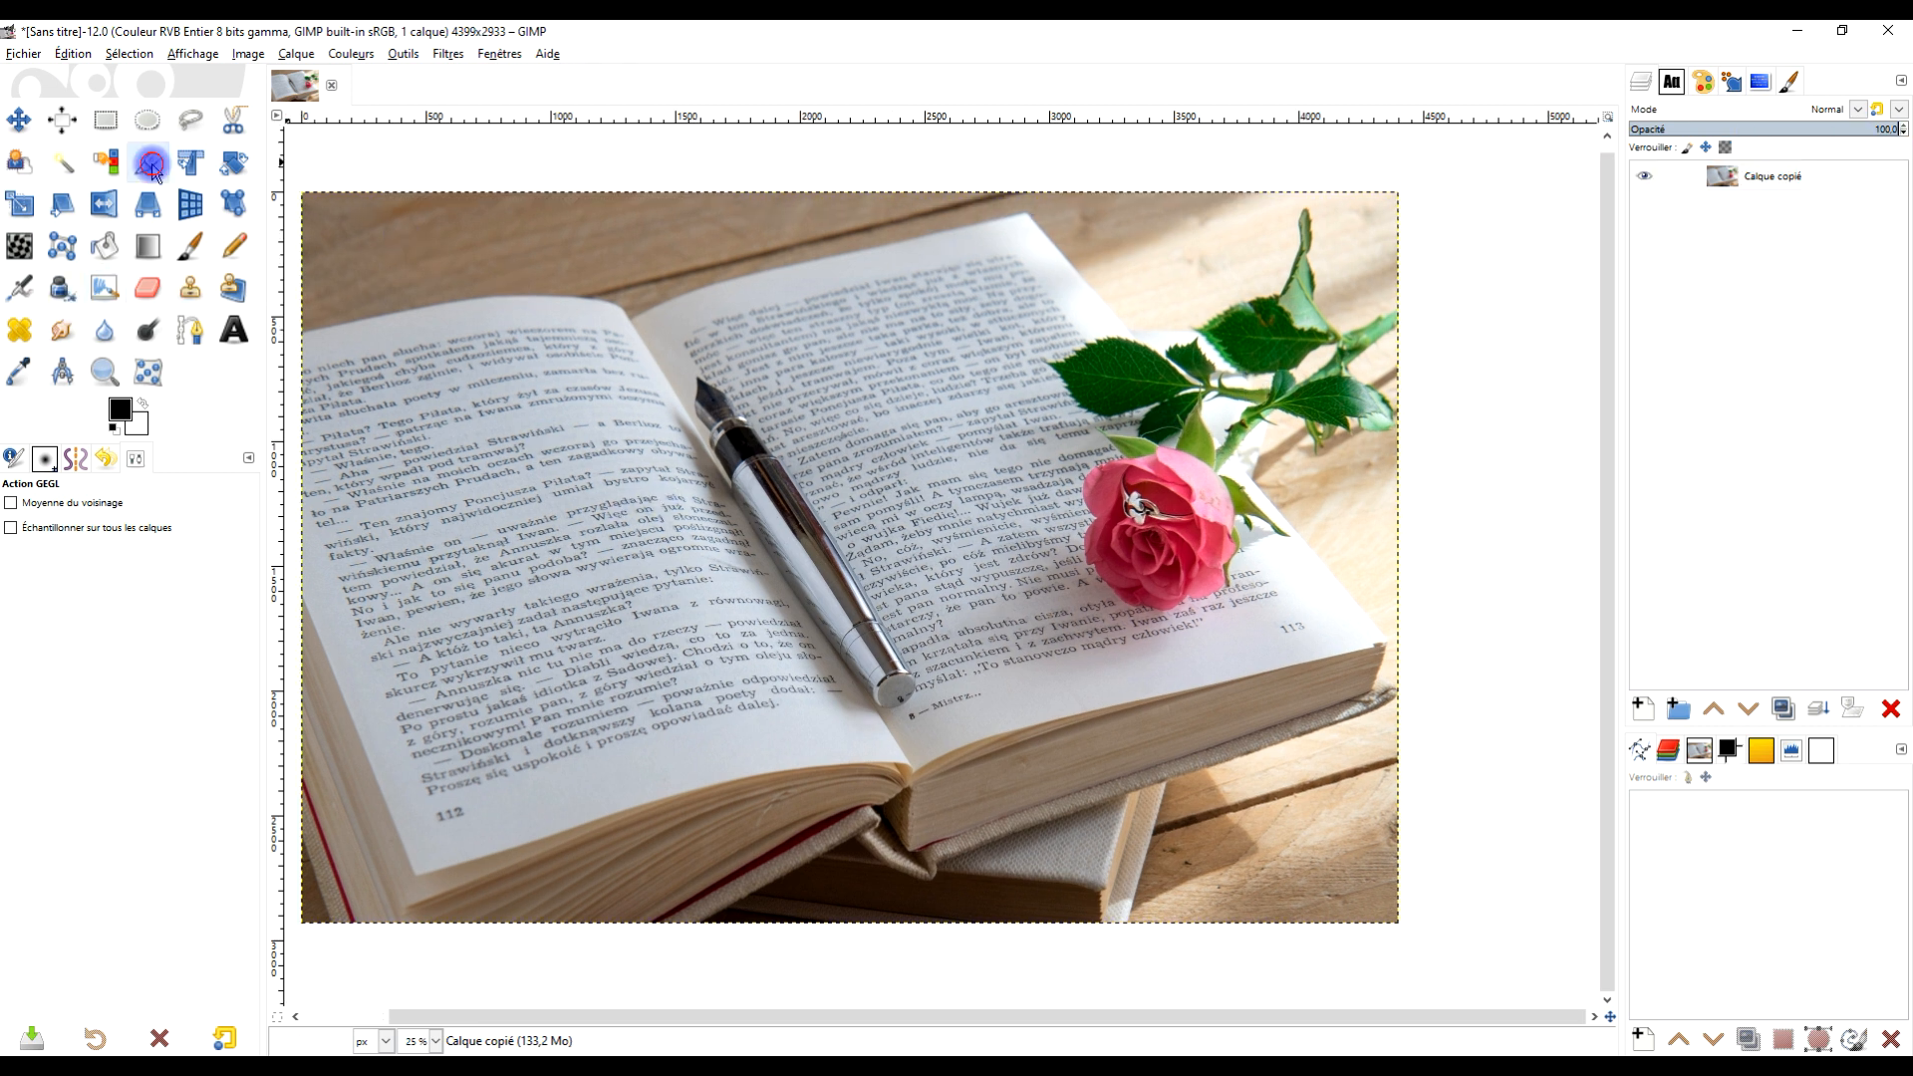
pyautogui.click(151, 165)
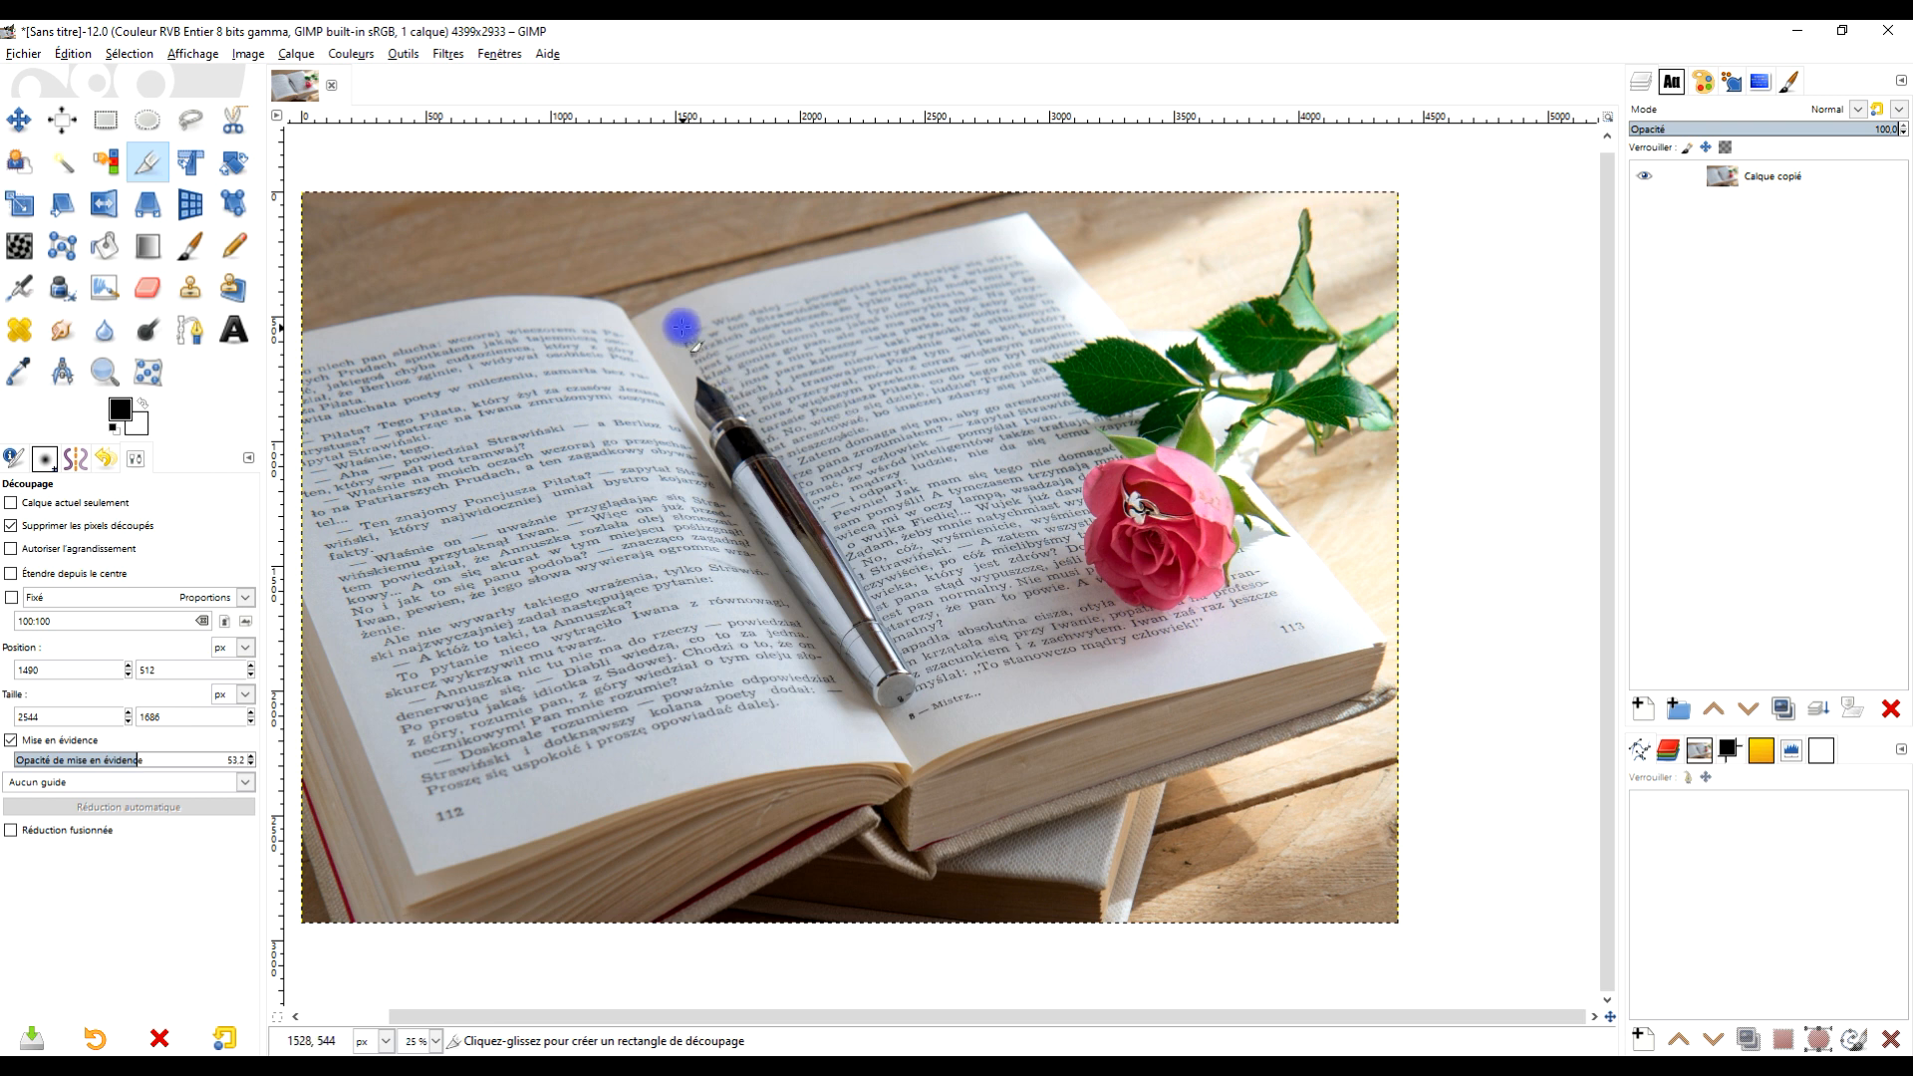
pyautogui.moveTo(681, 321); pyautogui.dragTo(1340, 719)
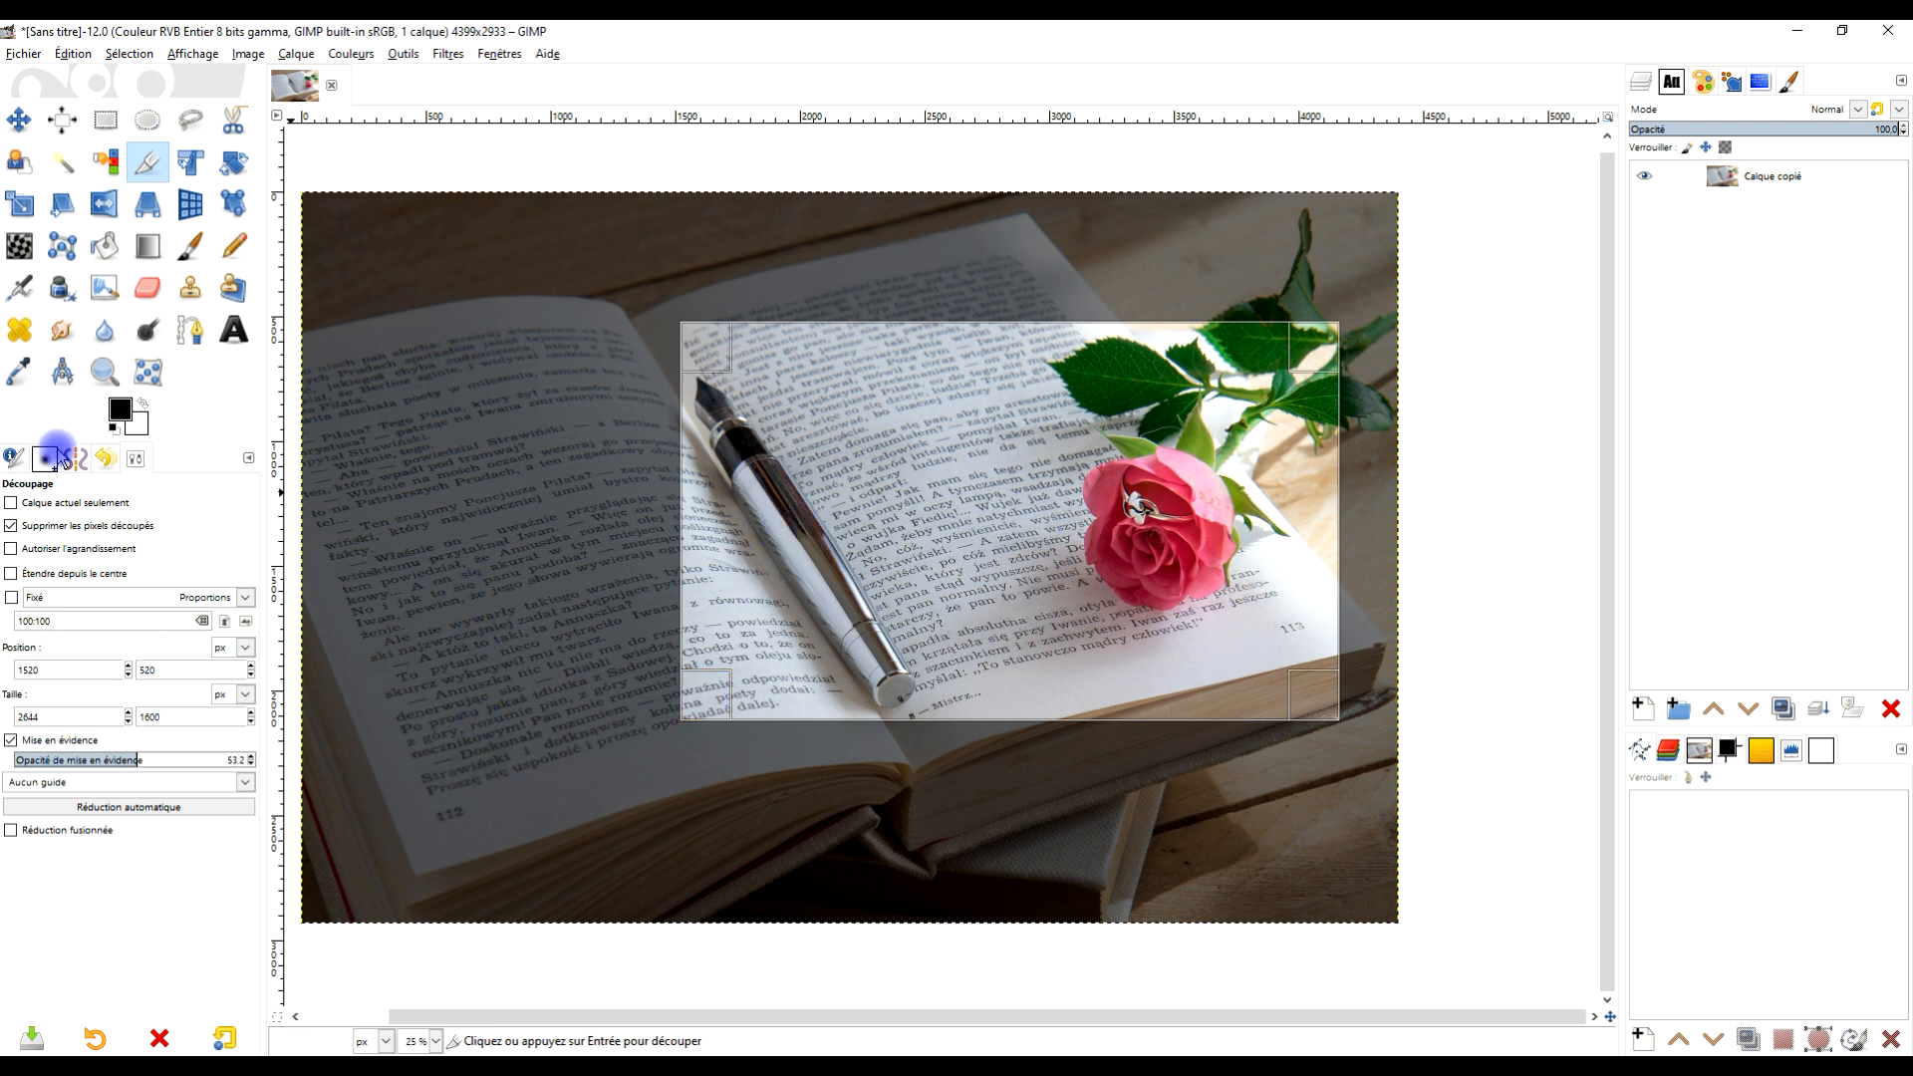
pyautogui.moveTo(986, 688); pyautogui.dragTo(1013, 683)
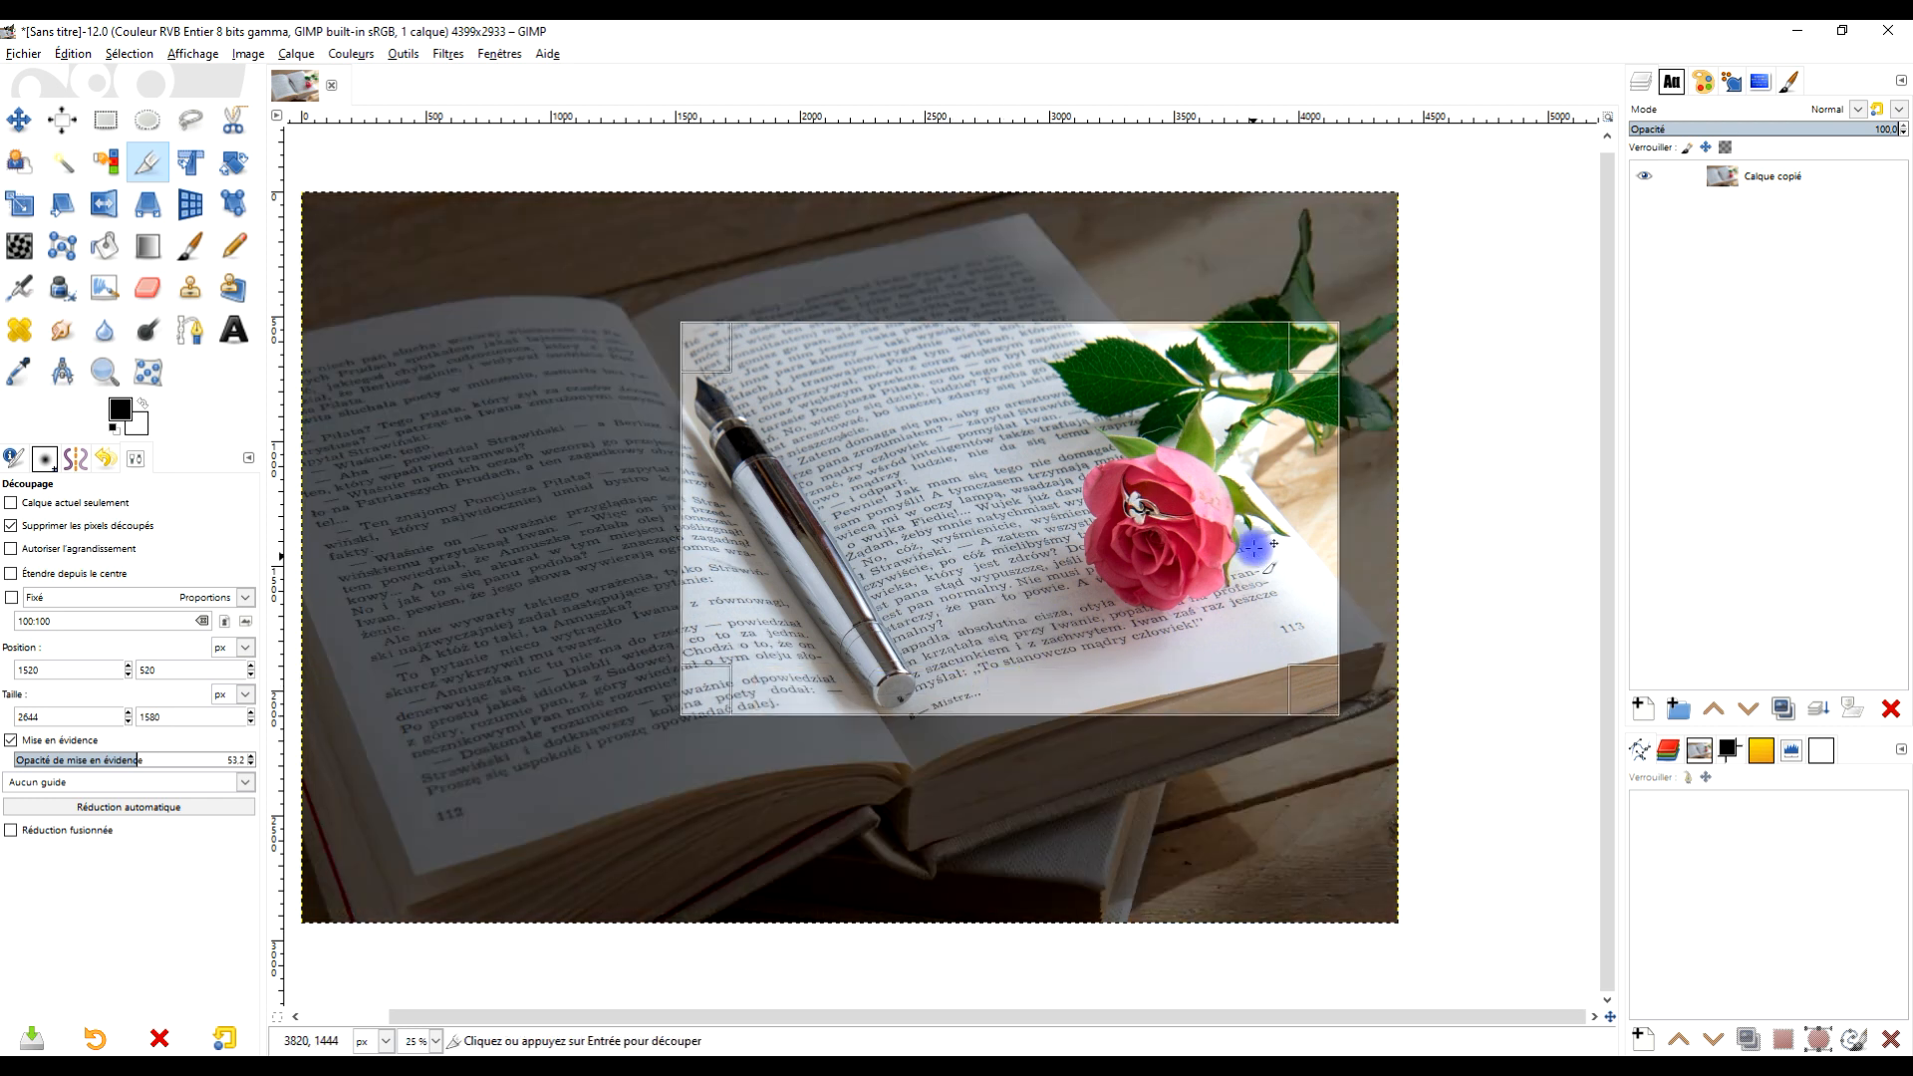
pyautogui.moveTo(1316, 513); pyautogui.dragTo(1278, 528)
pyautogui.moveTo(692, 345); pyautogui.dragTo(697, 341)
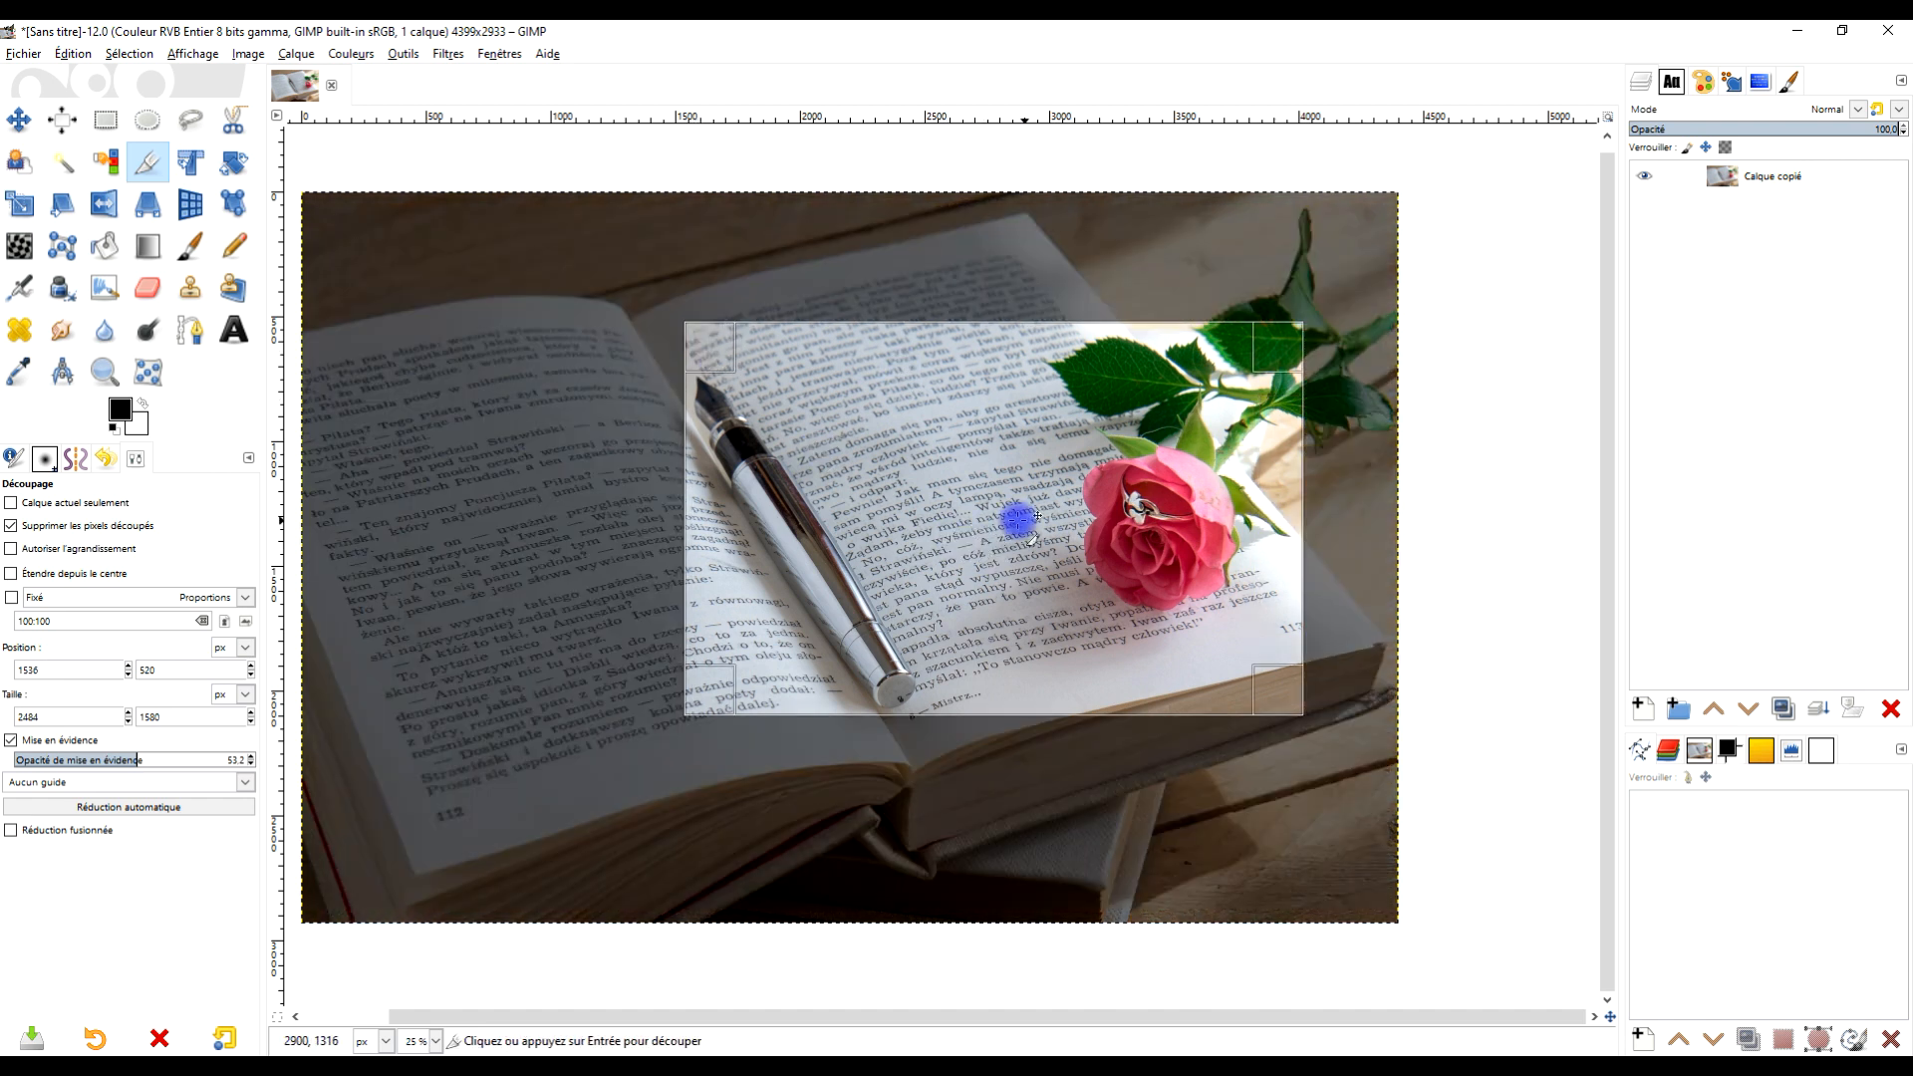
pyautogui.moveTo(1283, 693); pyautogui.dragTo(1295, 698)
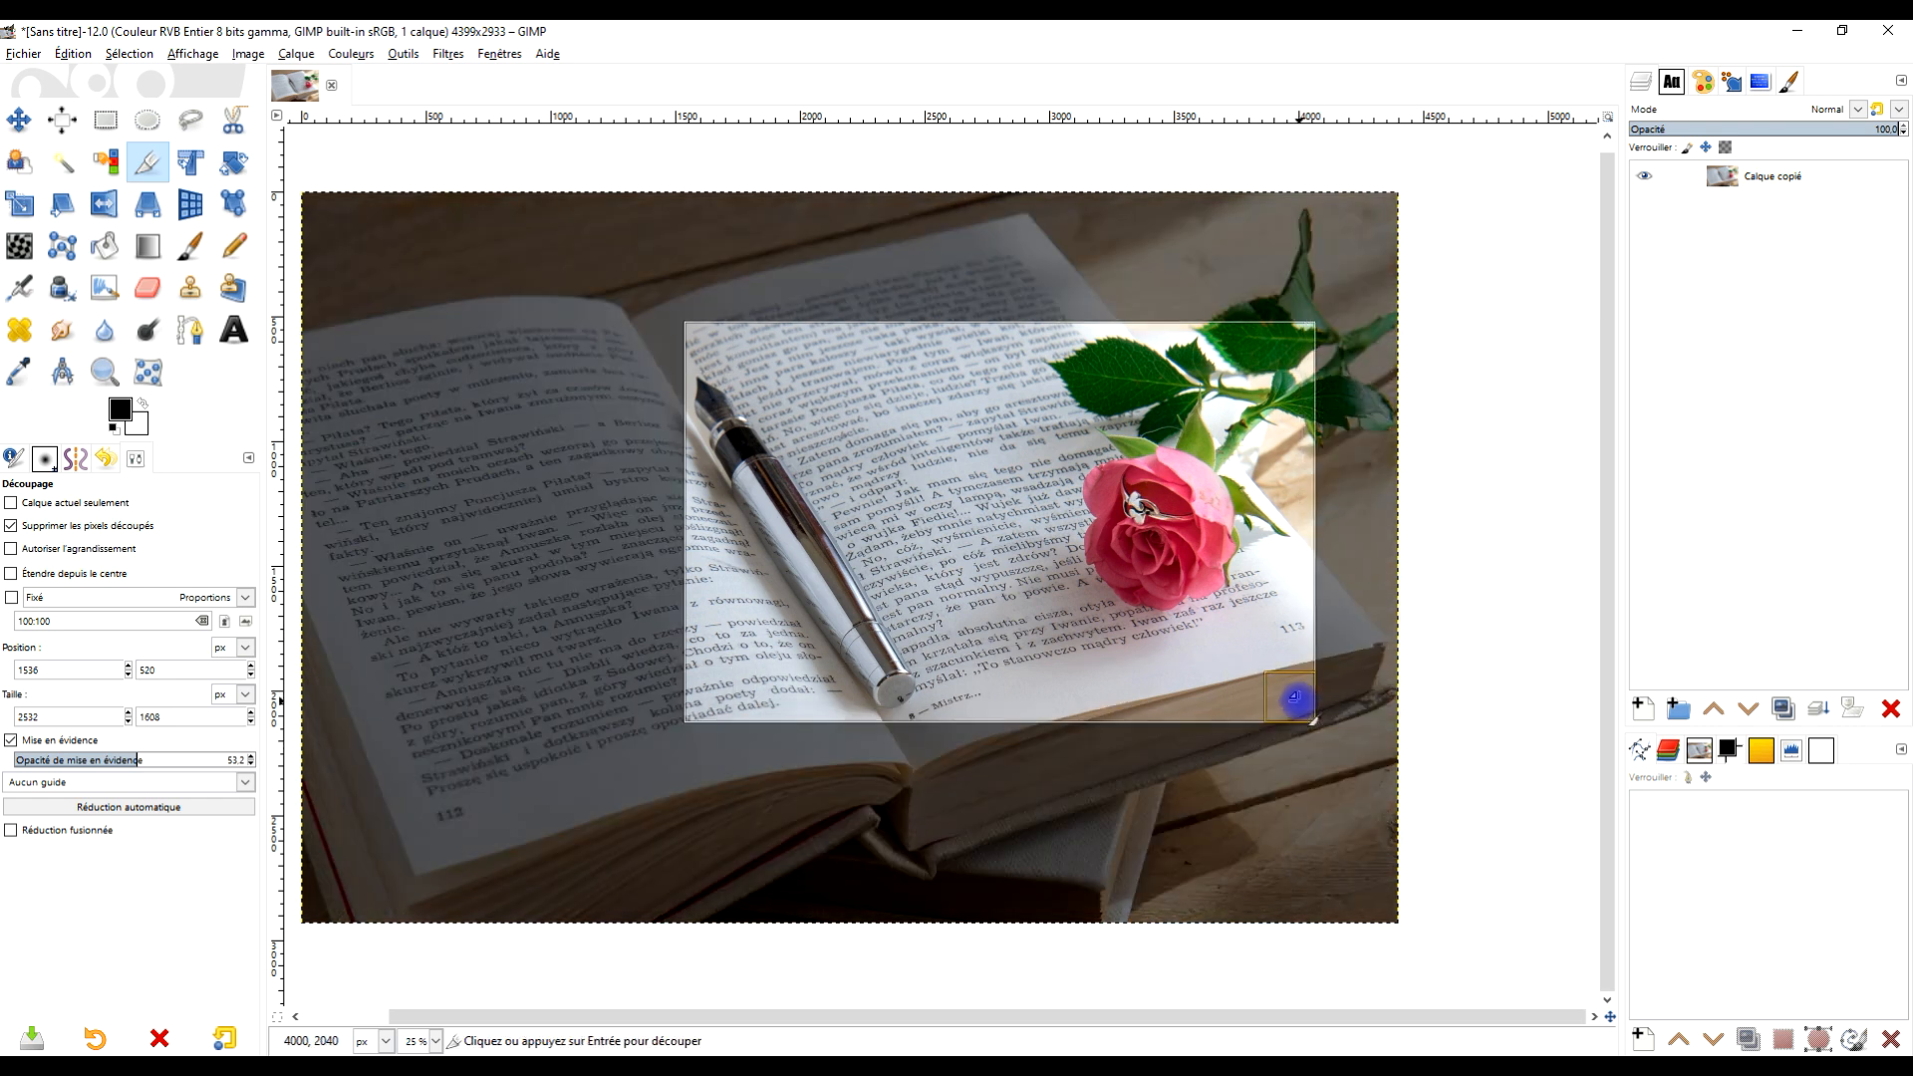
pyautogui.click(994, 495)
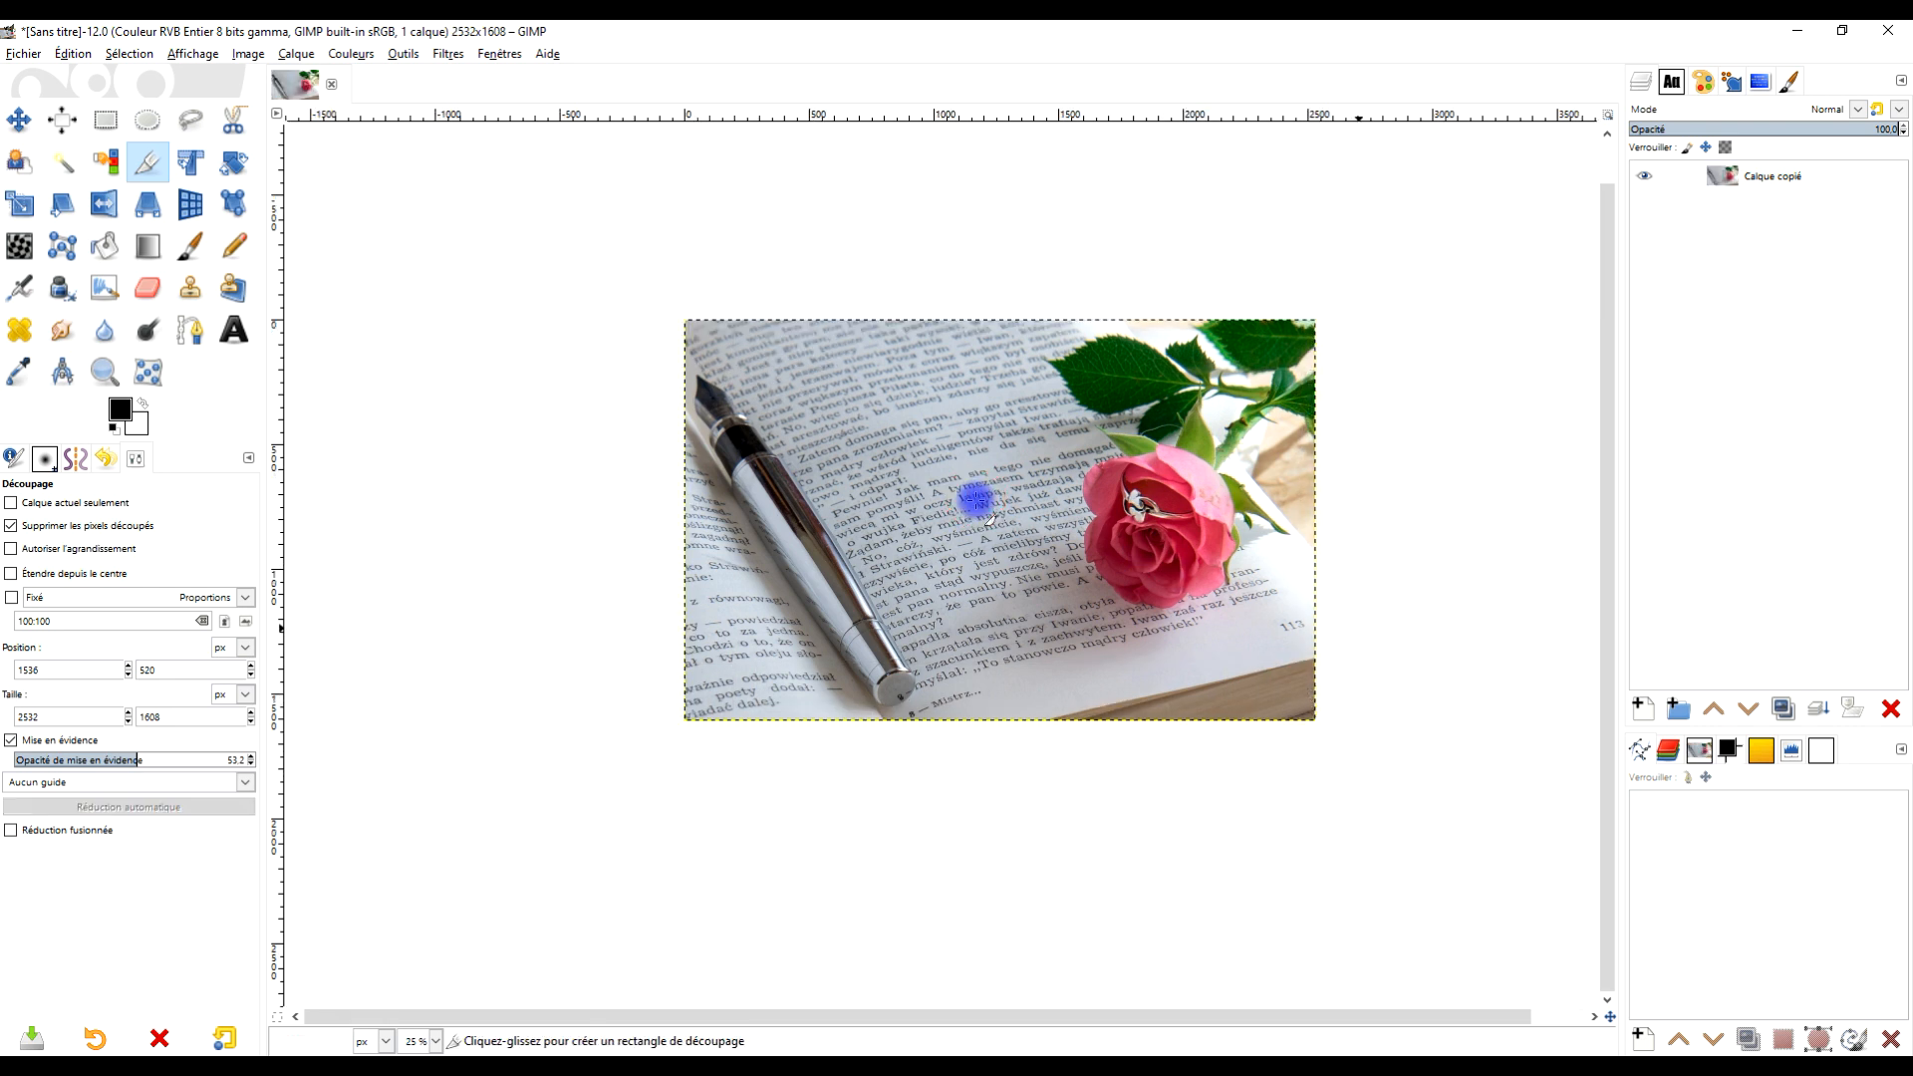
# - Rename the pasted photo layer as ORIGINAL
pyautogui.scroll(2, 1006, 505)
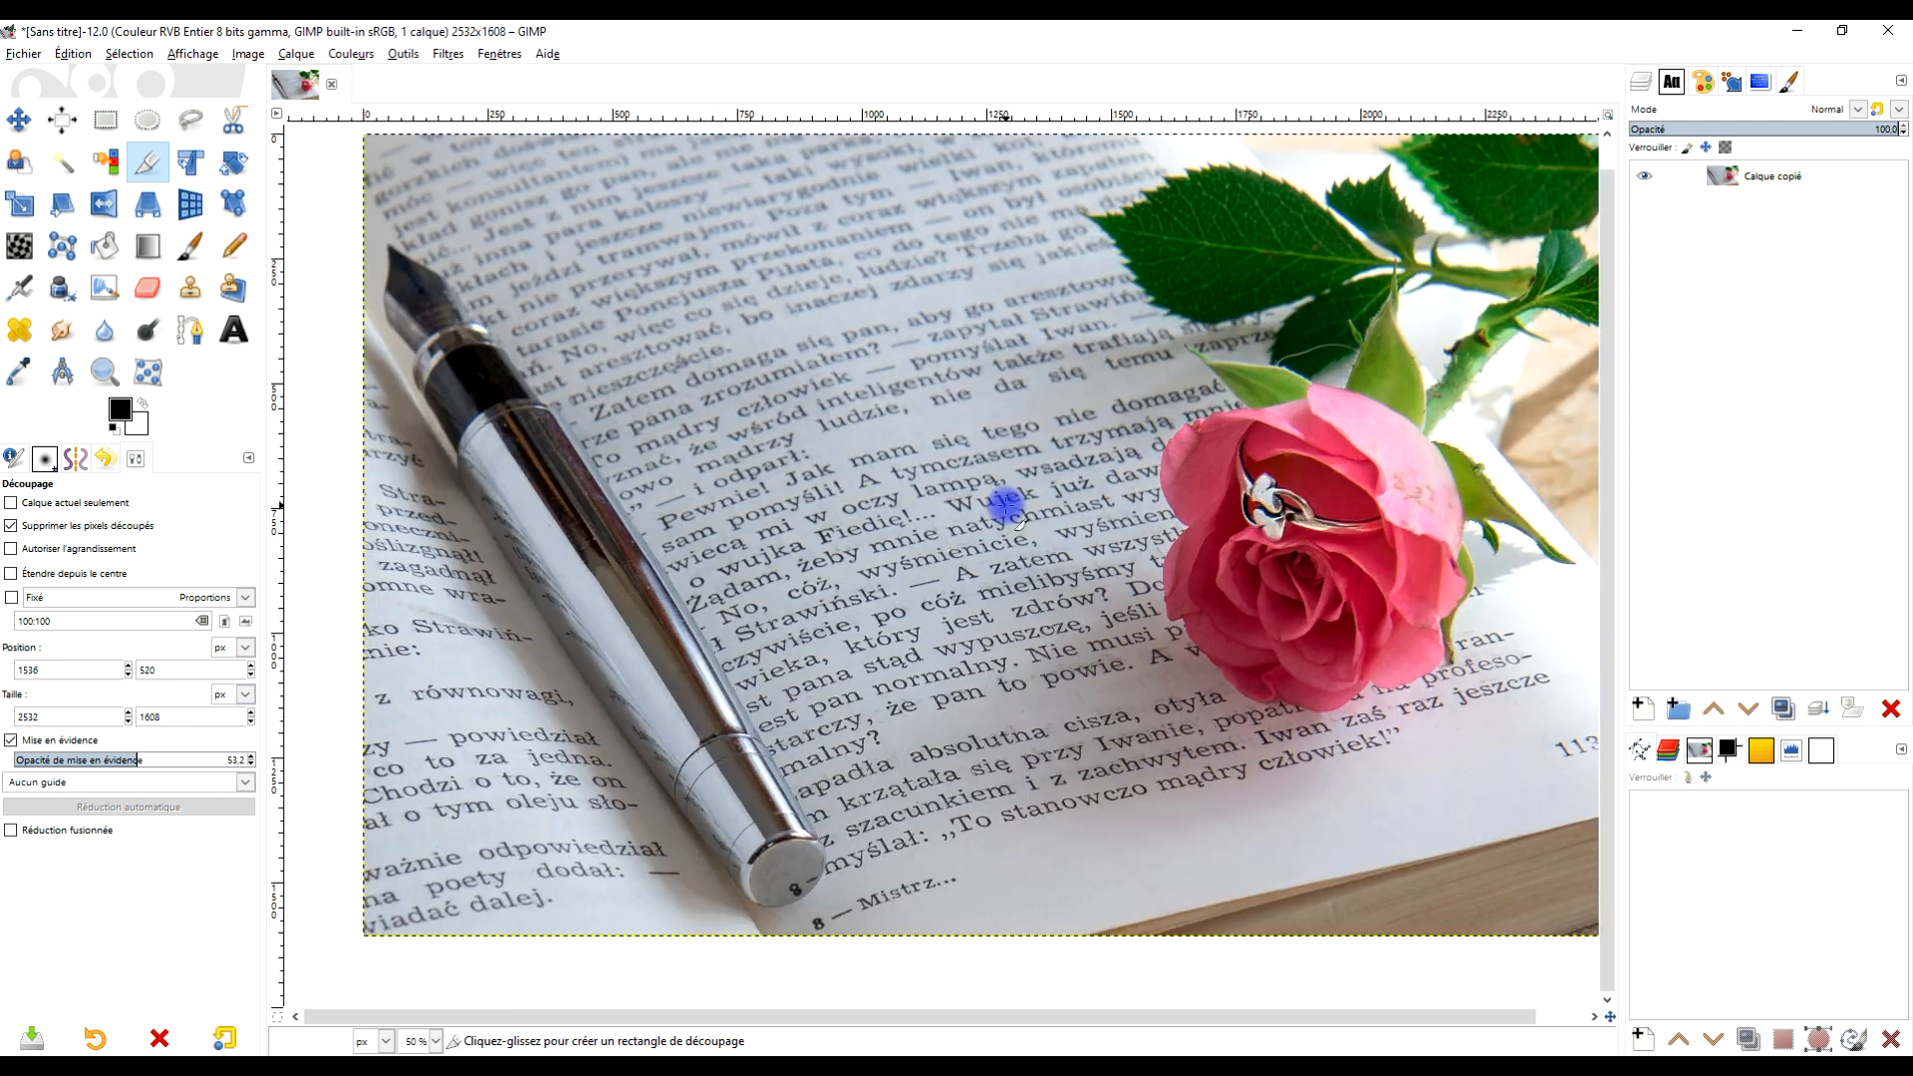
pyautogui.moveTo(1201, 547); pyautogui.dragTo(1144, 555)
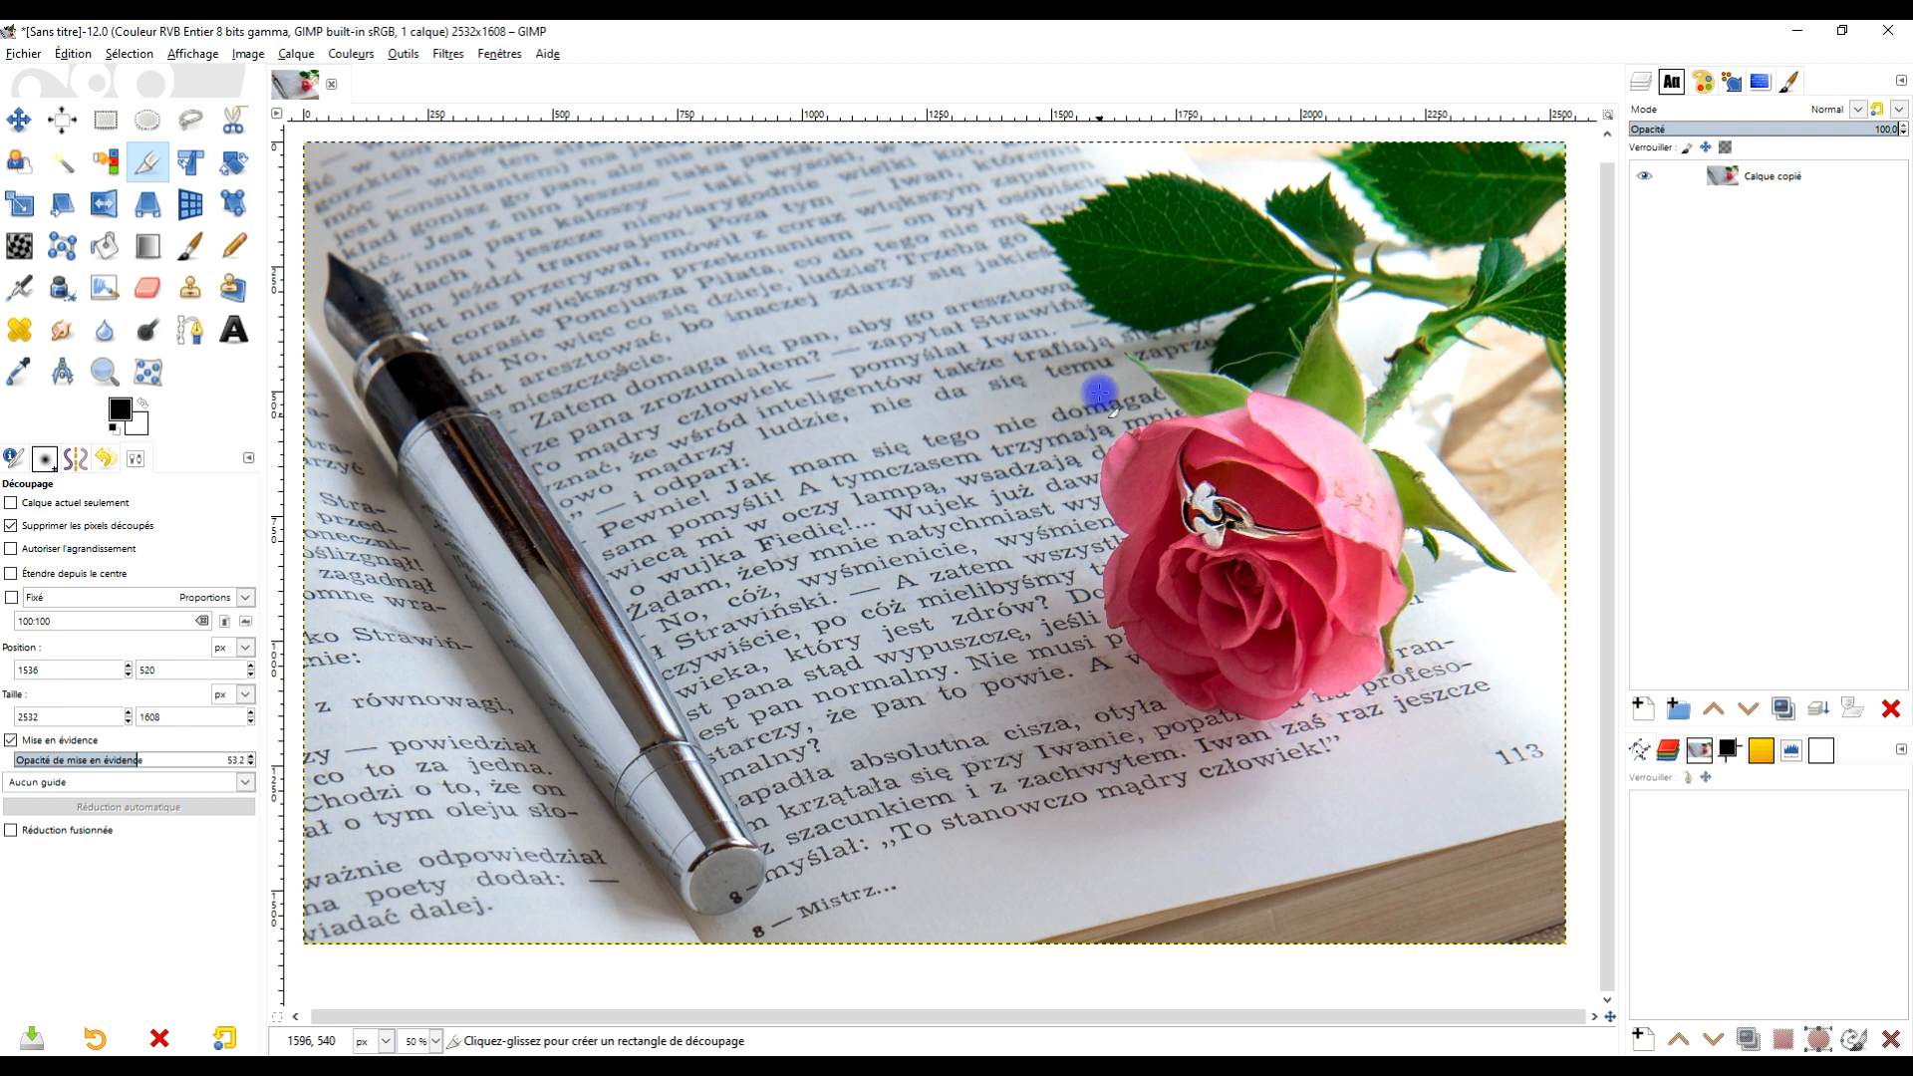
pyautogui.click(106, 373)
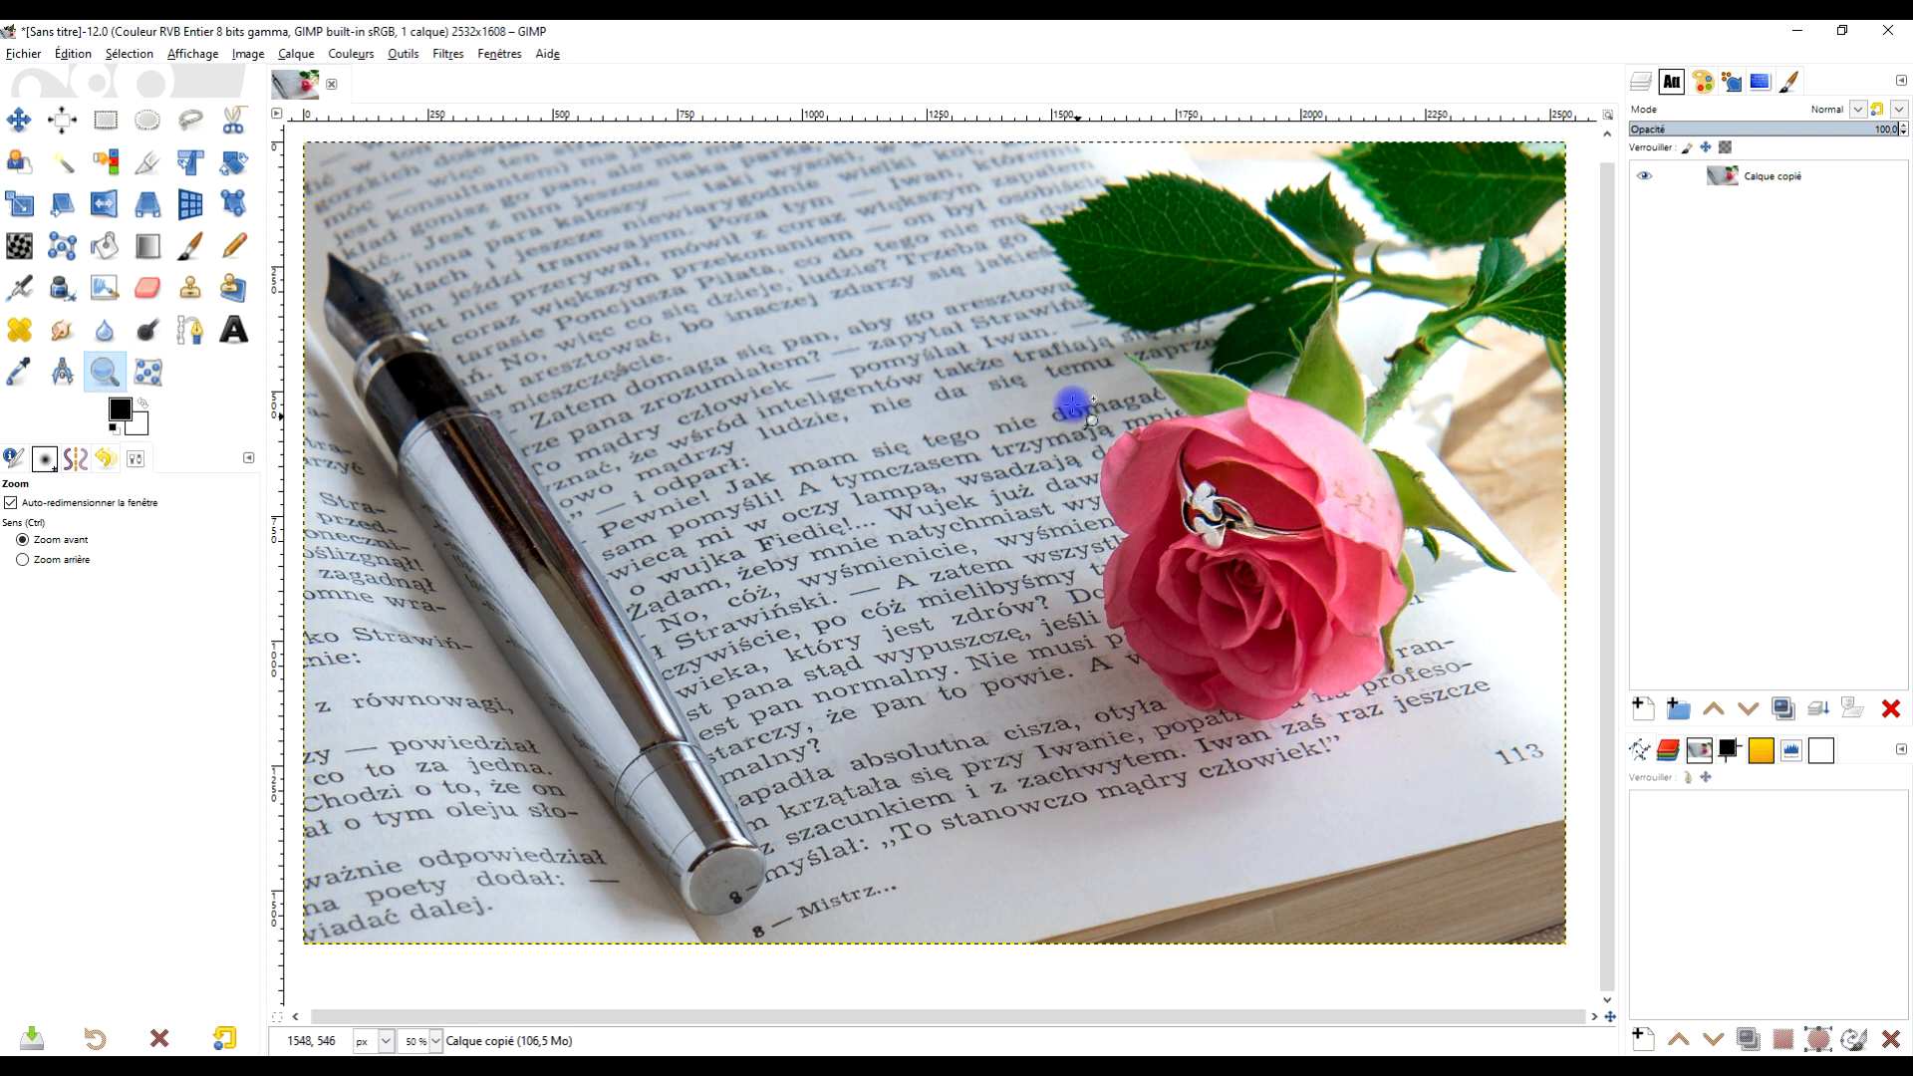
pyautogui.doubleClick(1773, 177)
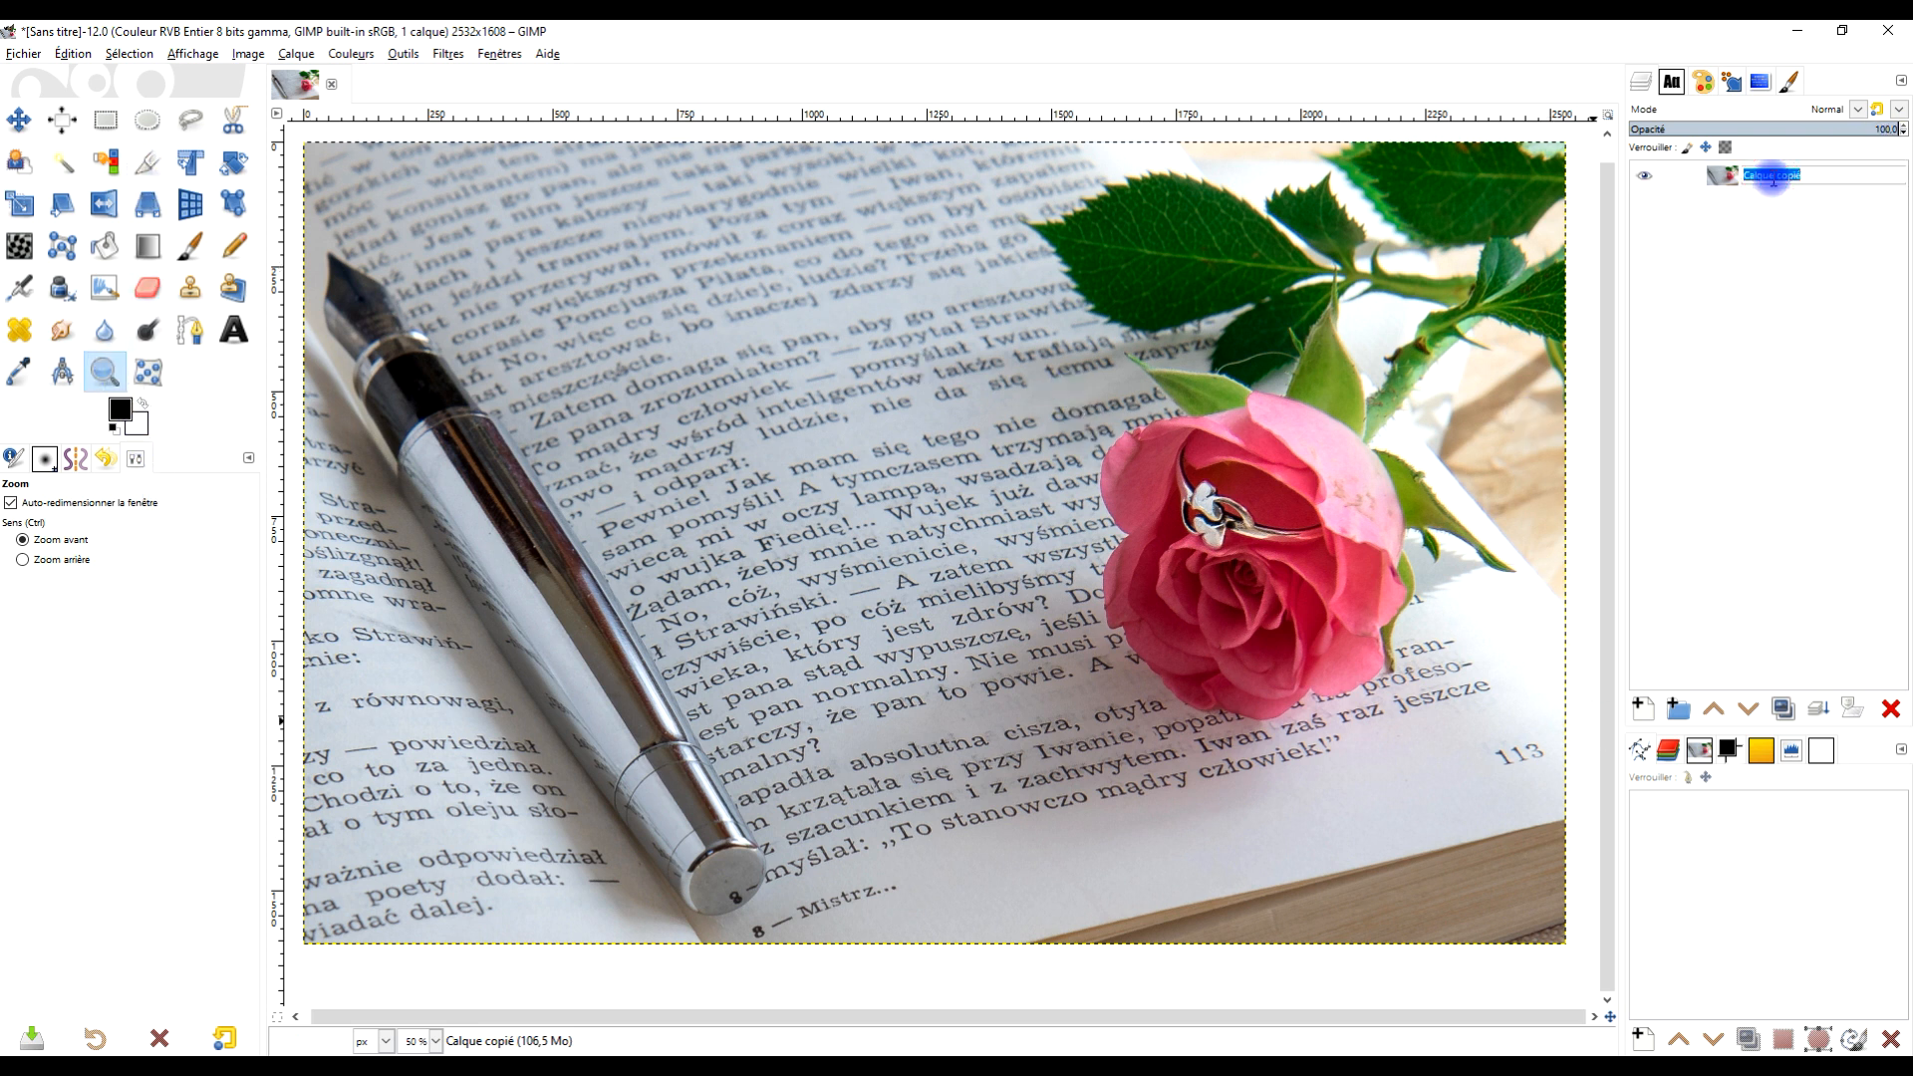
pyautogui.write('o')
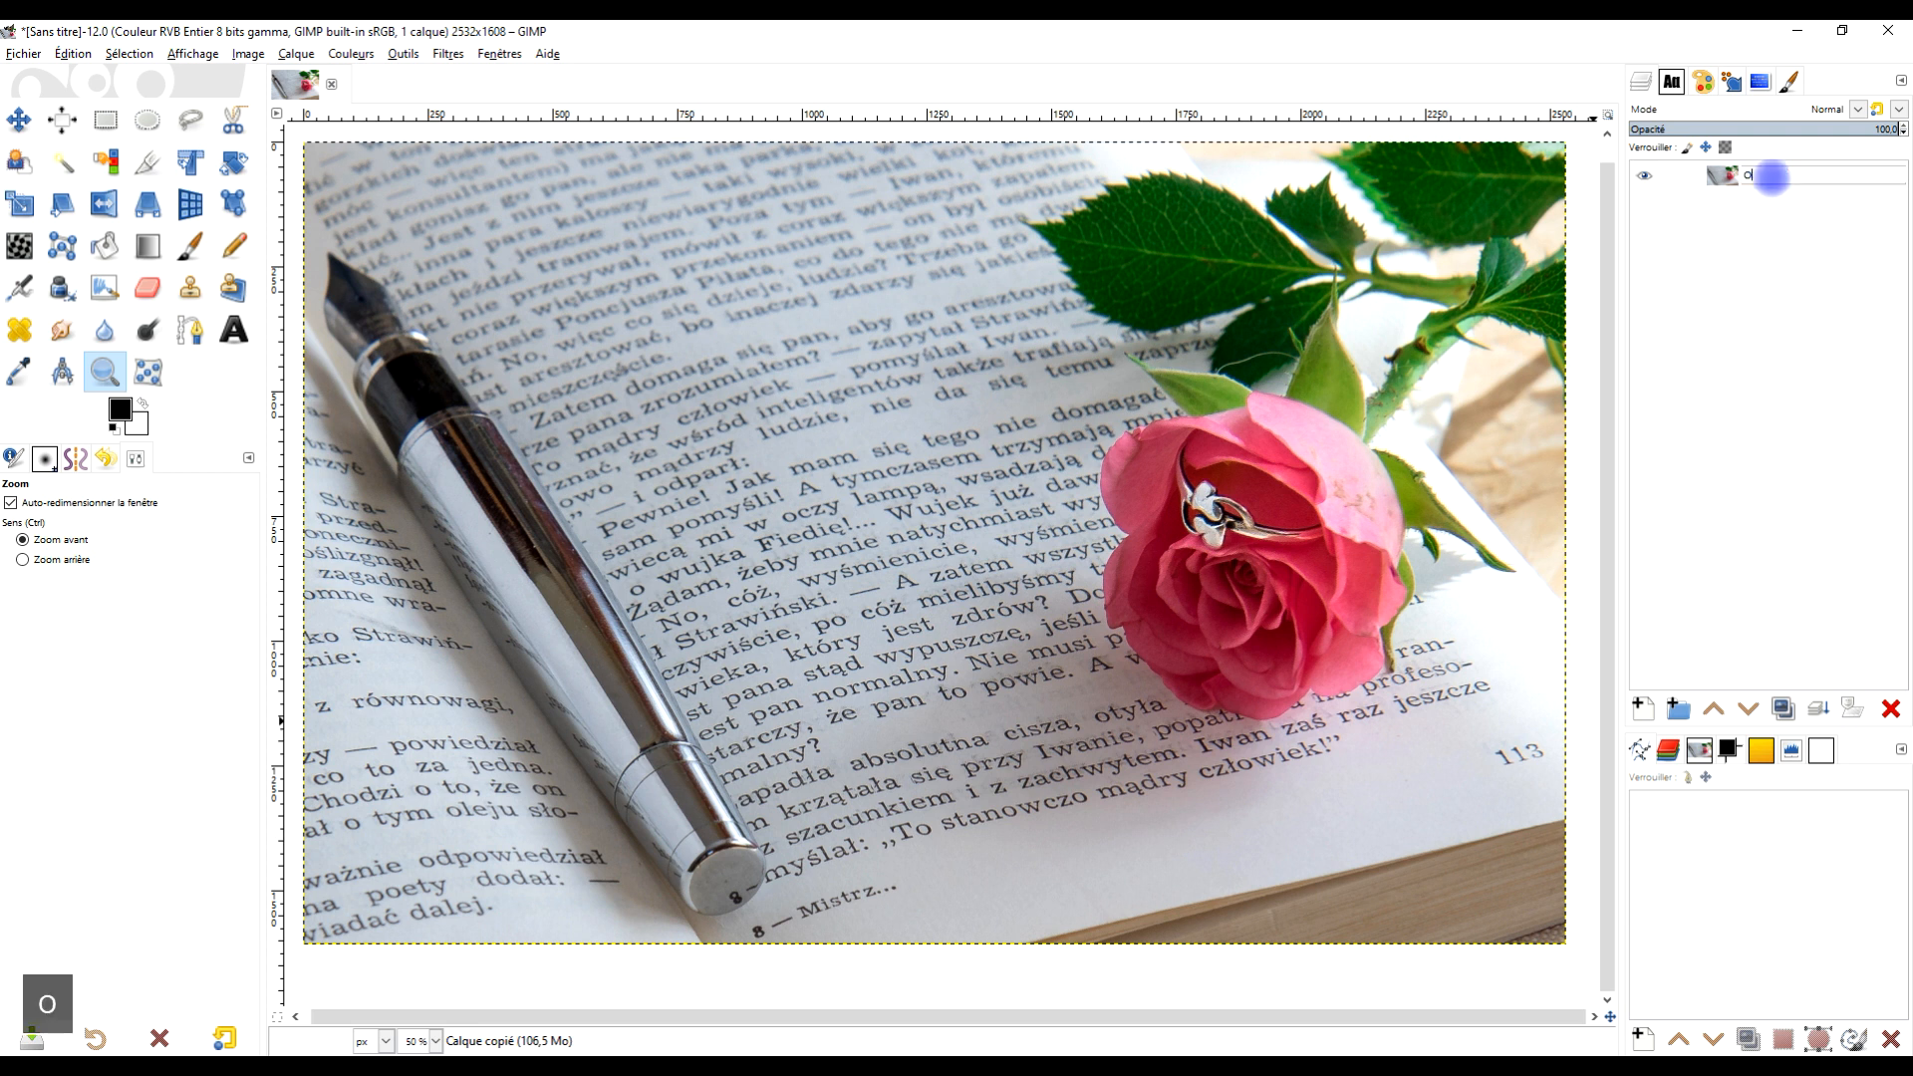
pyautogui.press('Return')
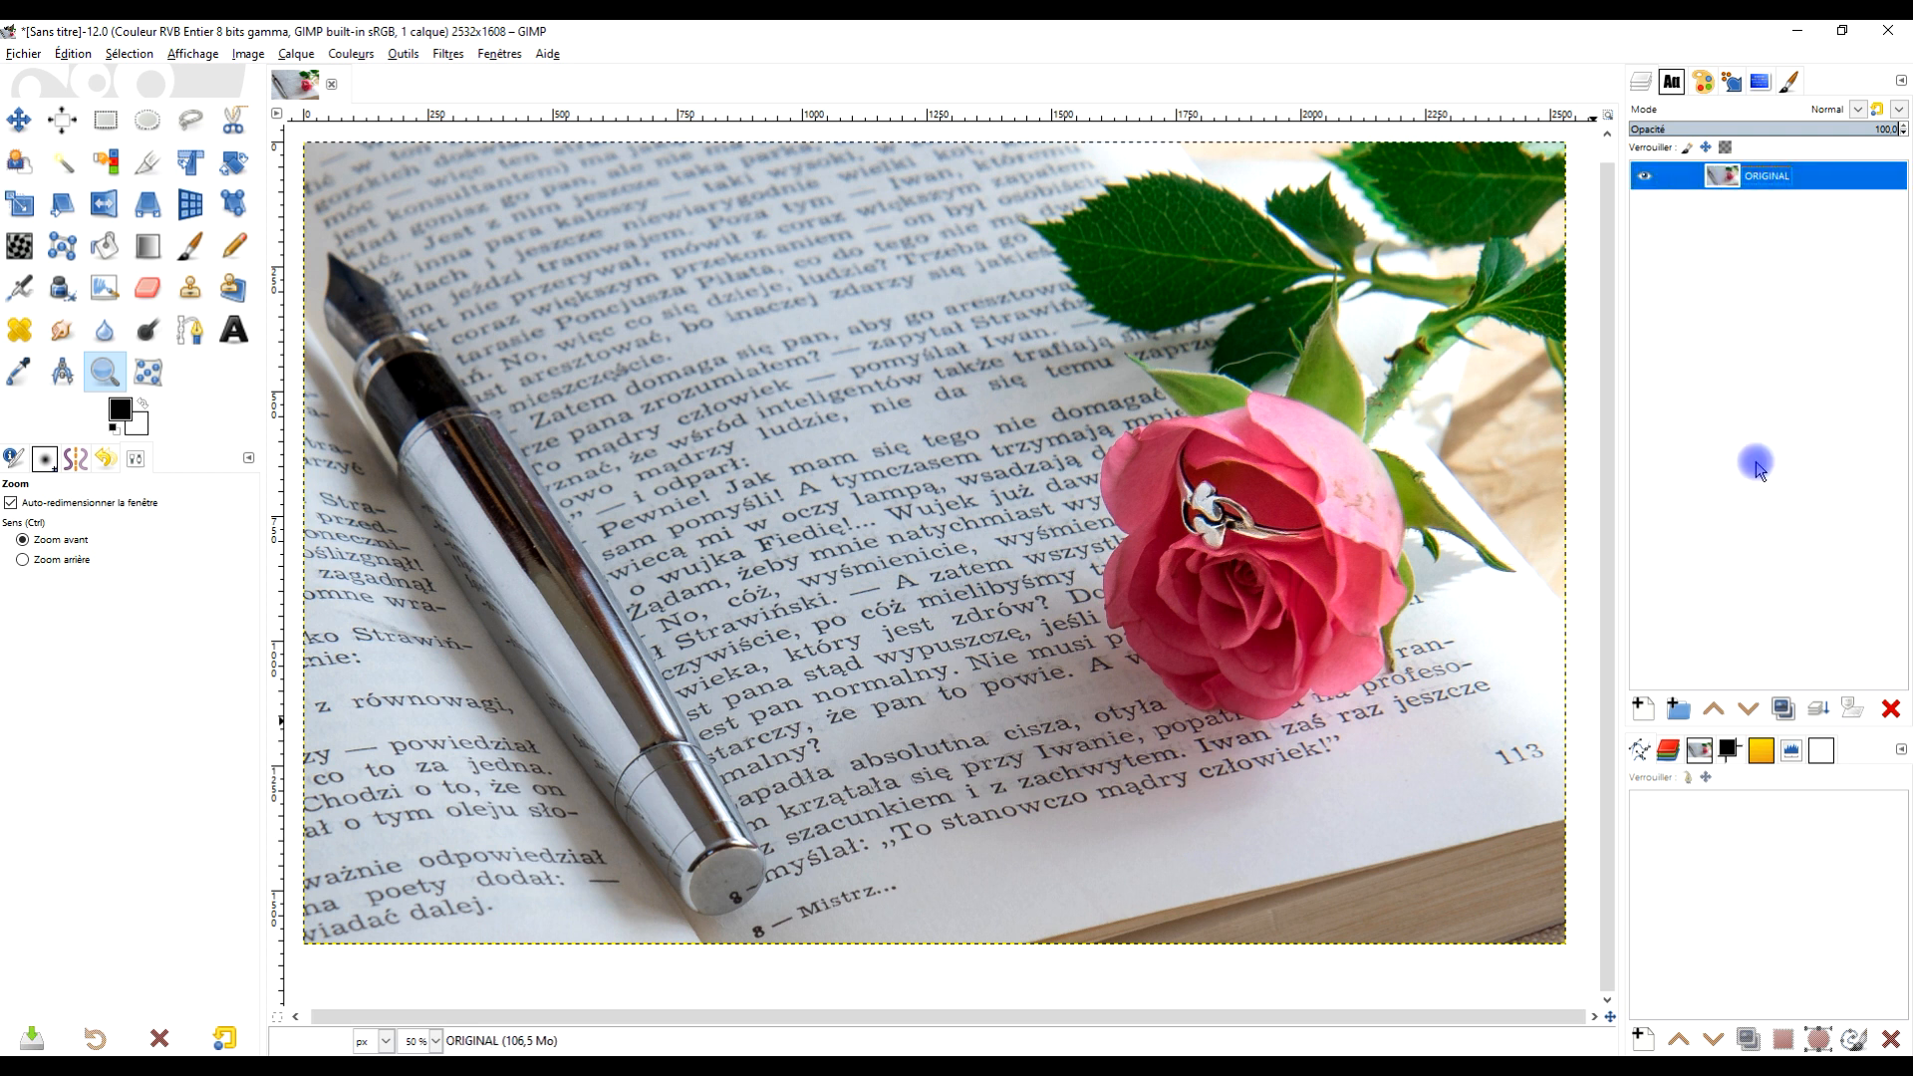
# - Duplicate the ORIGINAL layer and name the copy MODIFIE
pyautogui.click(1783, 708)
pyautogui.doubleClick(1786, 177)
pyautogui.write('MODIFIE')
pyautogui.press('Return')
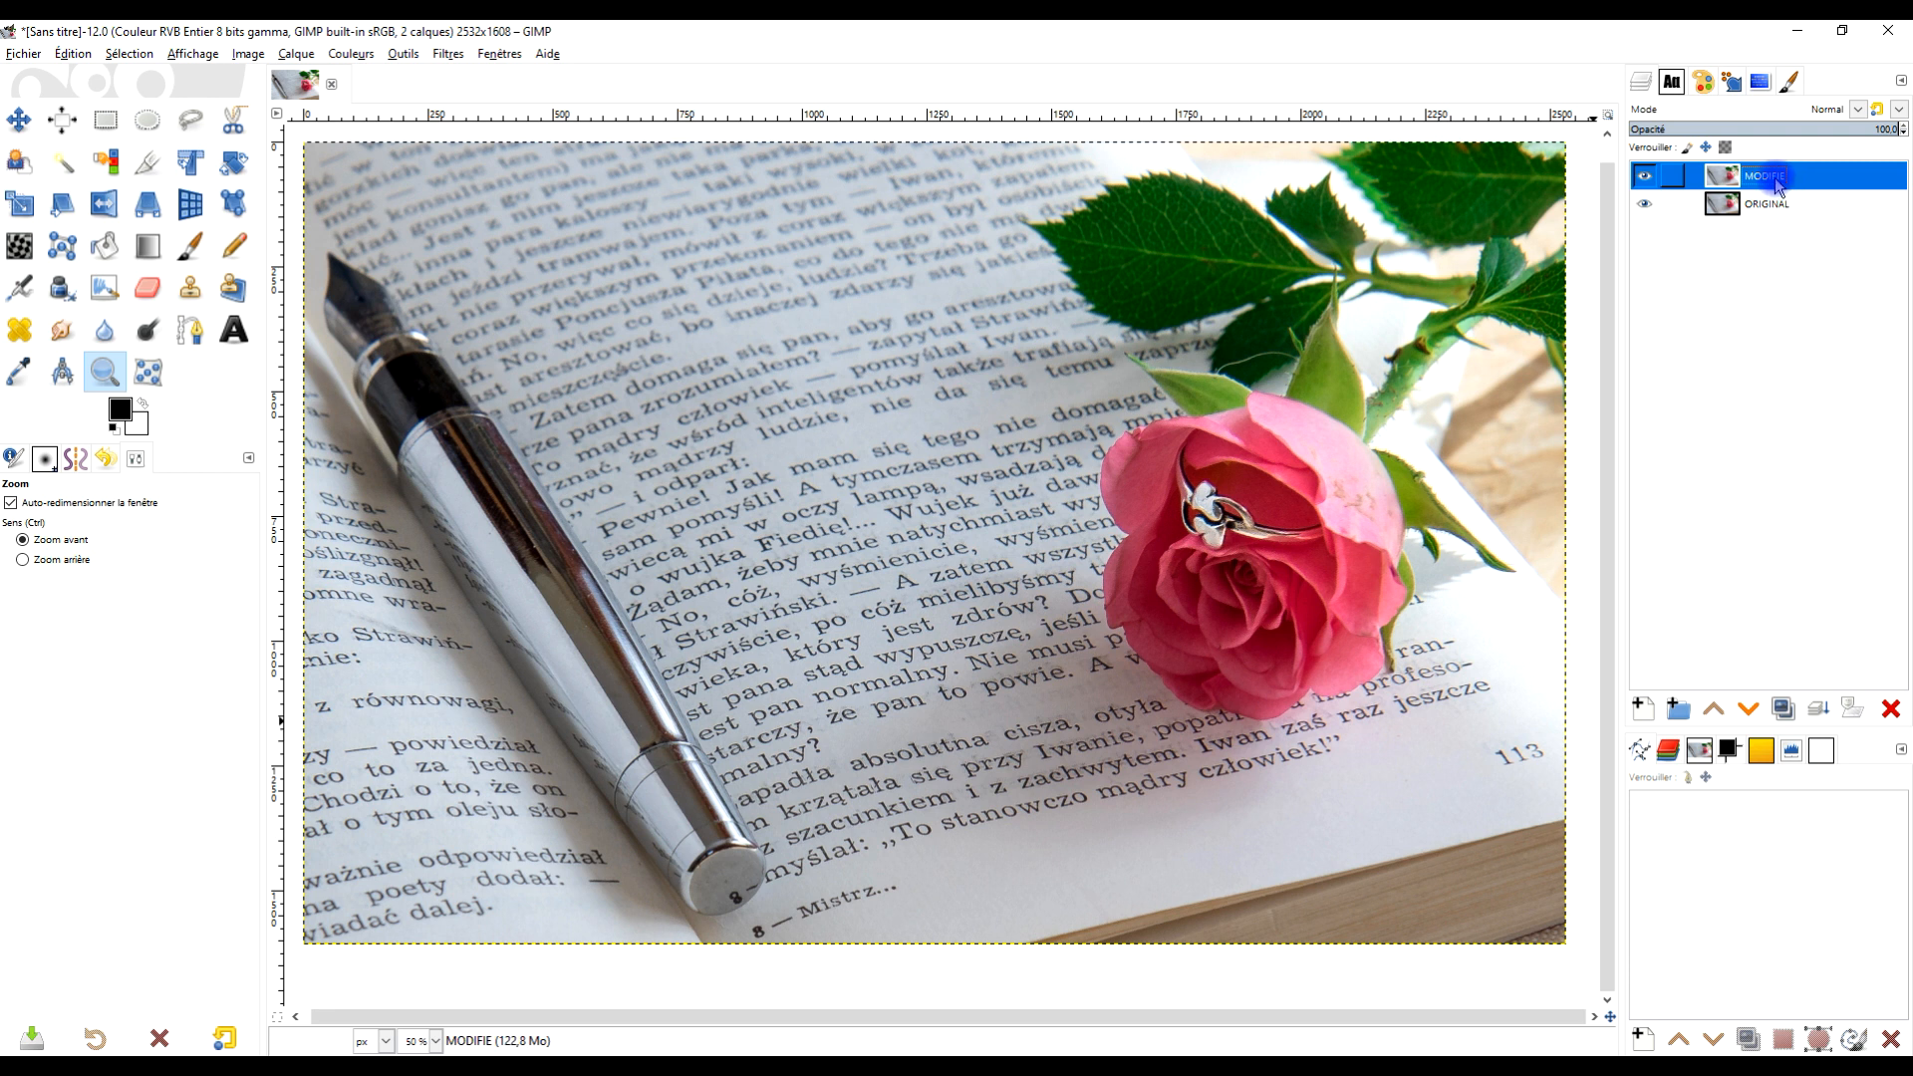
# - Add the text "GIMP" between the pen and the rose in Impact Condensed at 300 px
pyautogui.click(239, 339)
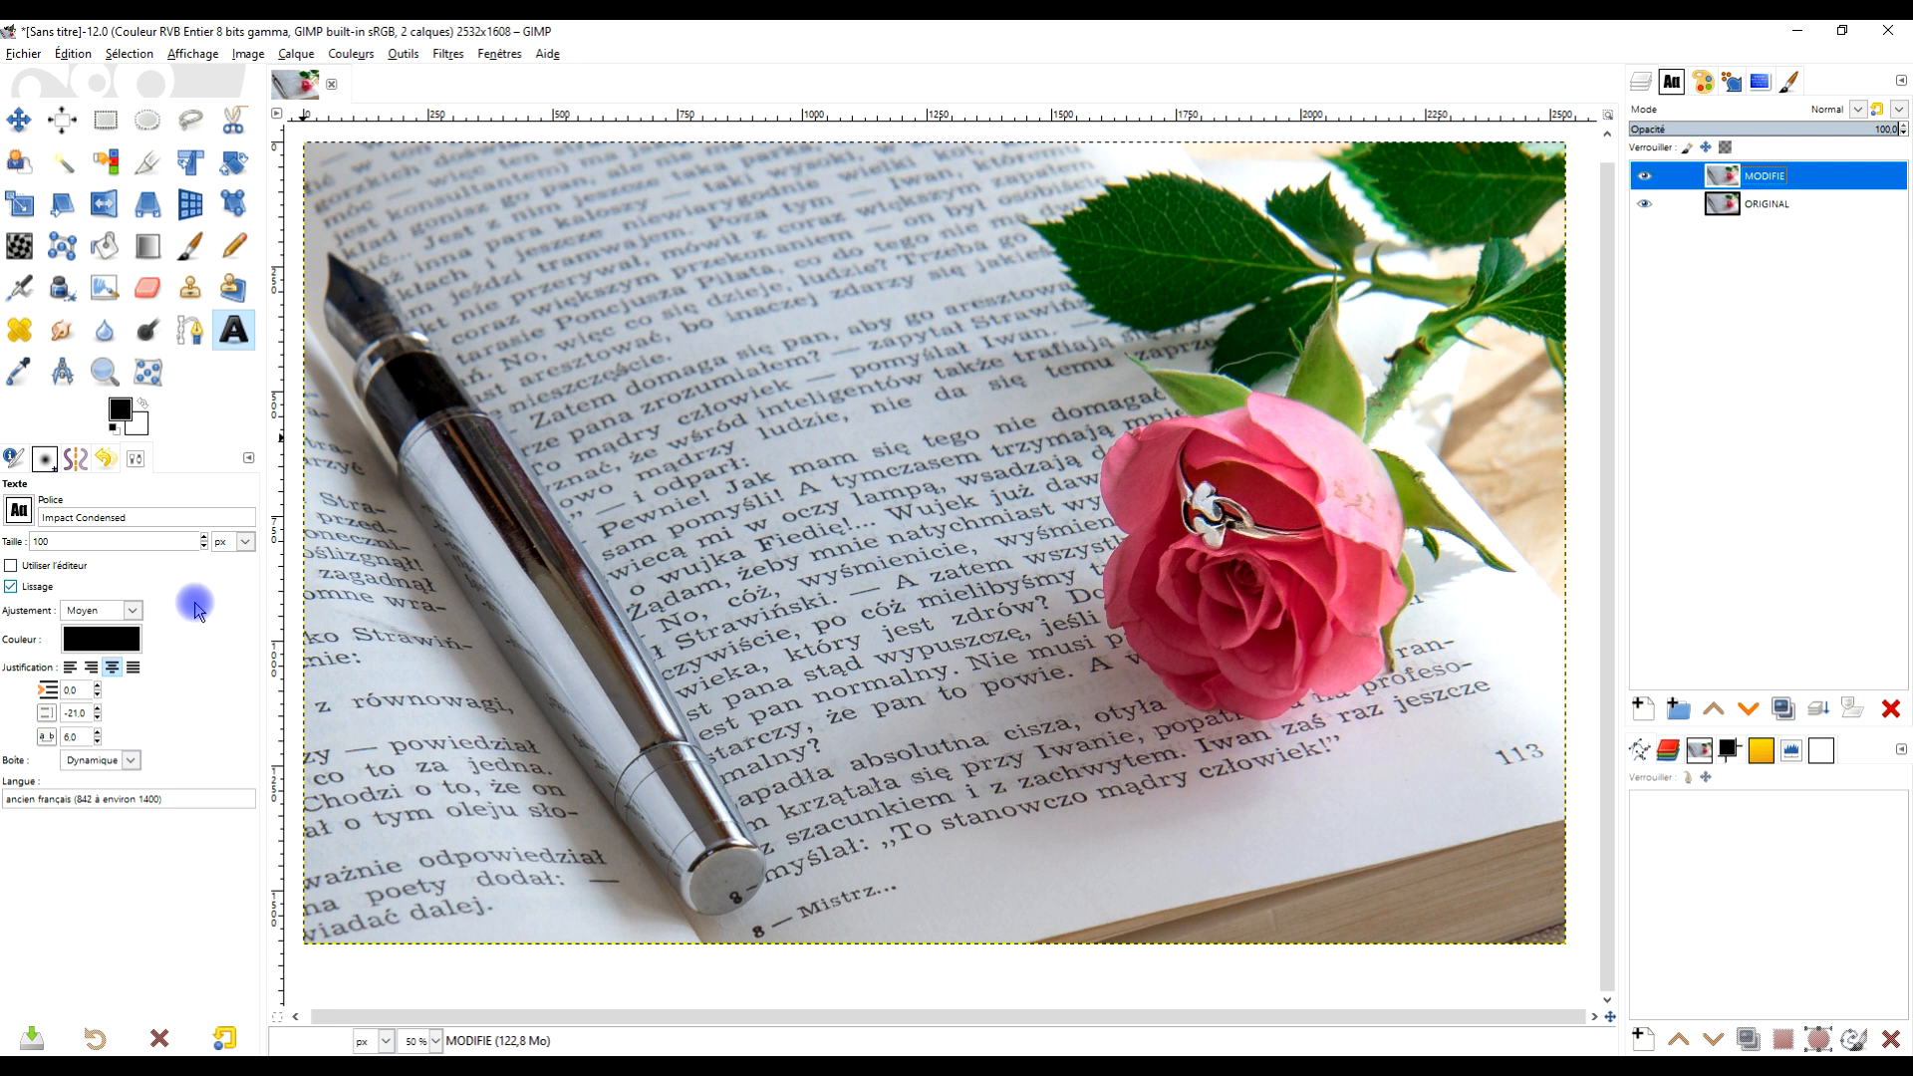
pyautogui.doubleClick(50, 544)
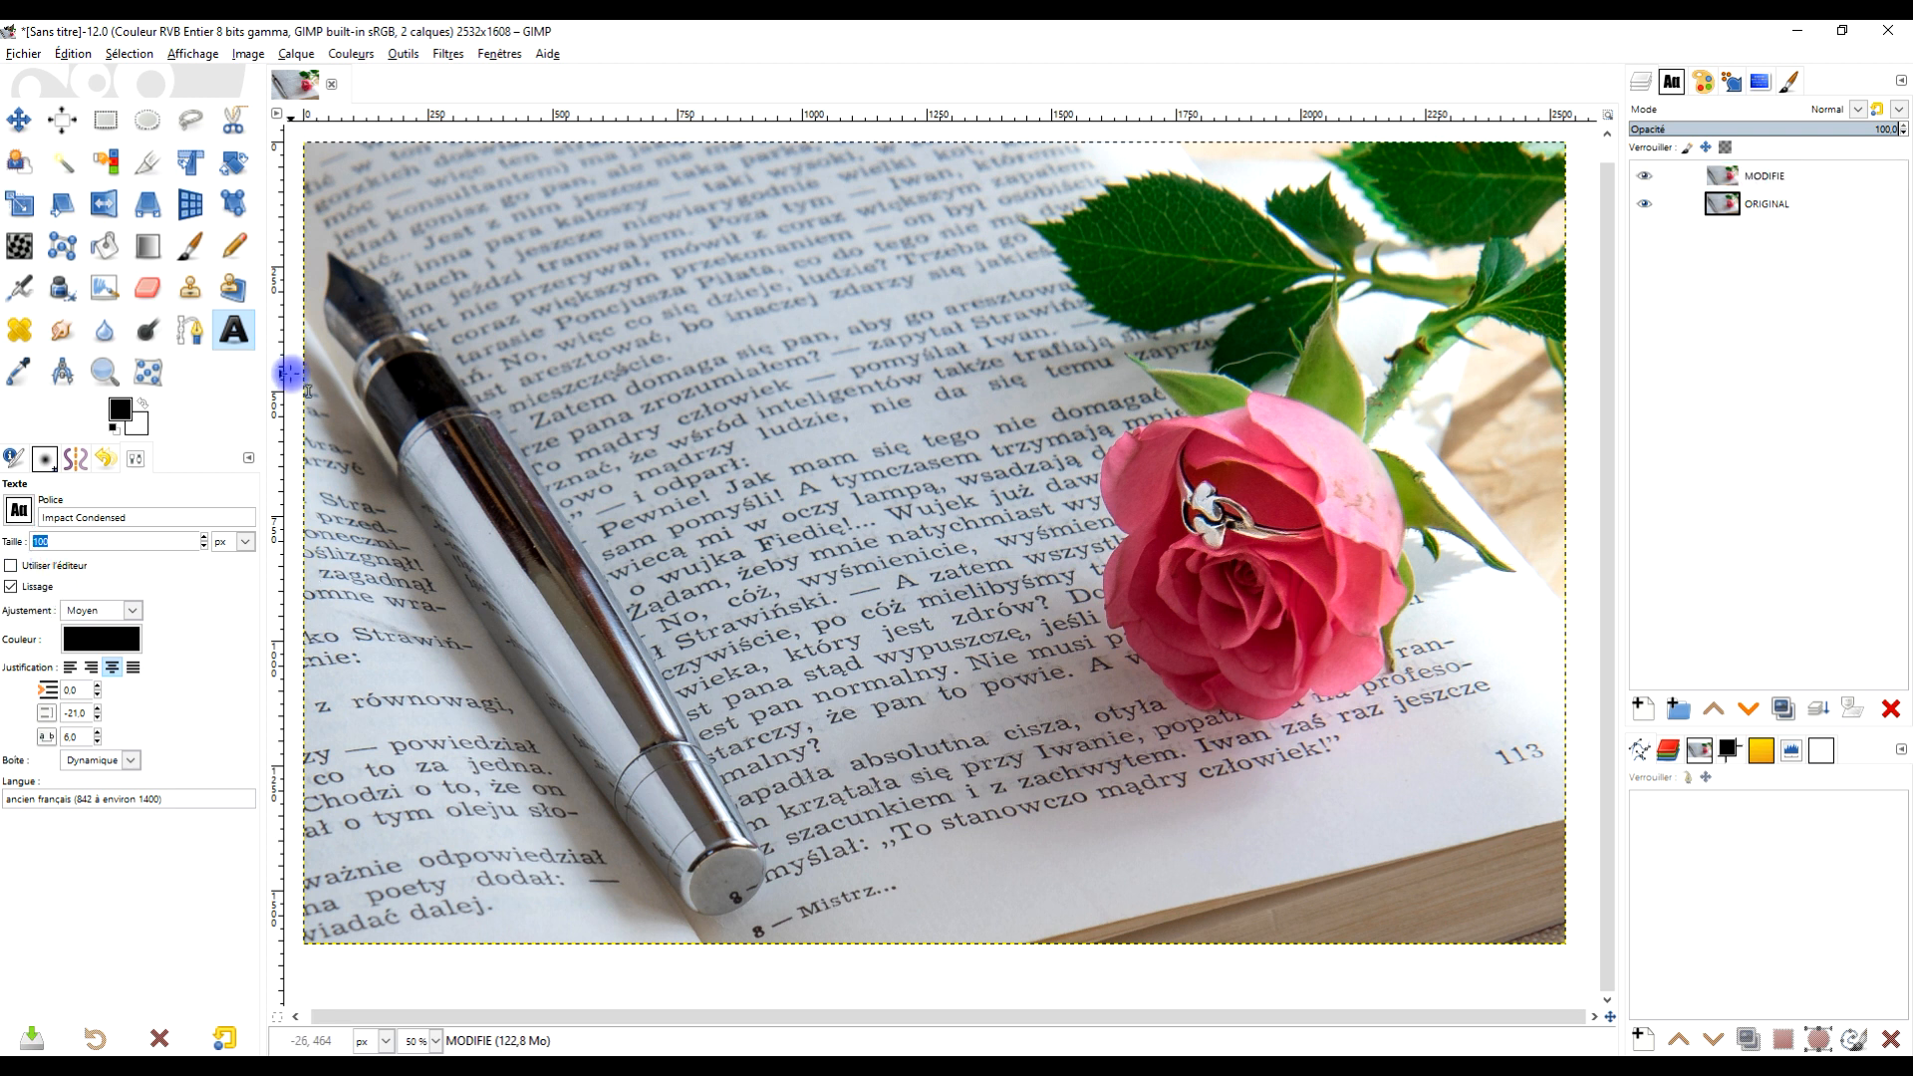
pyautogui.write('300')
pyautogui.press('Return')
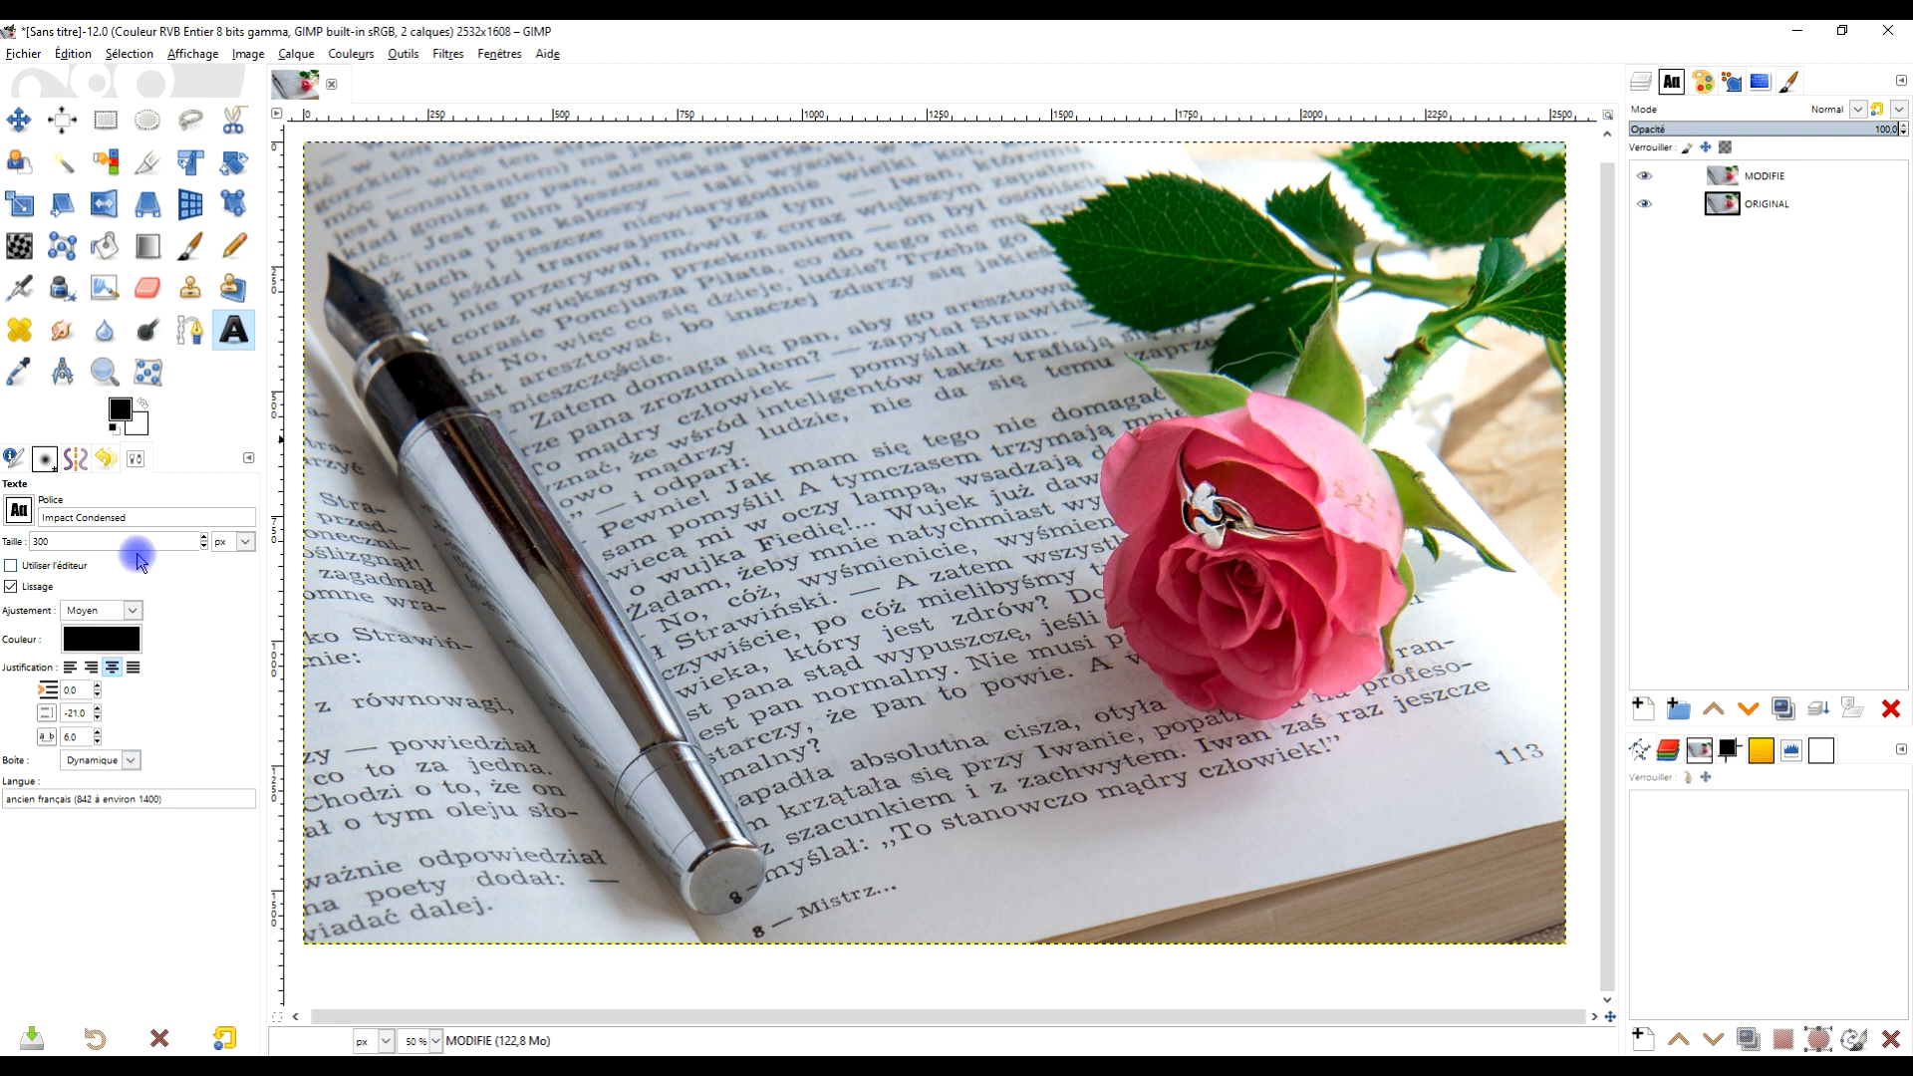
pyautogui.click(655, 391)
pyautogui.write('GIMP')
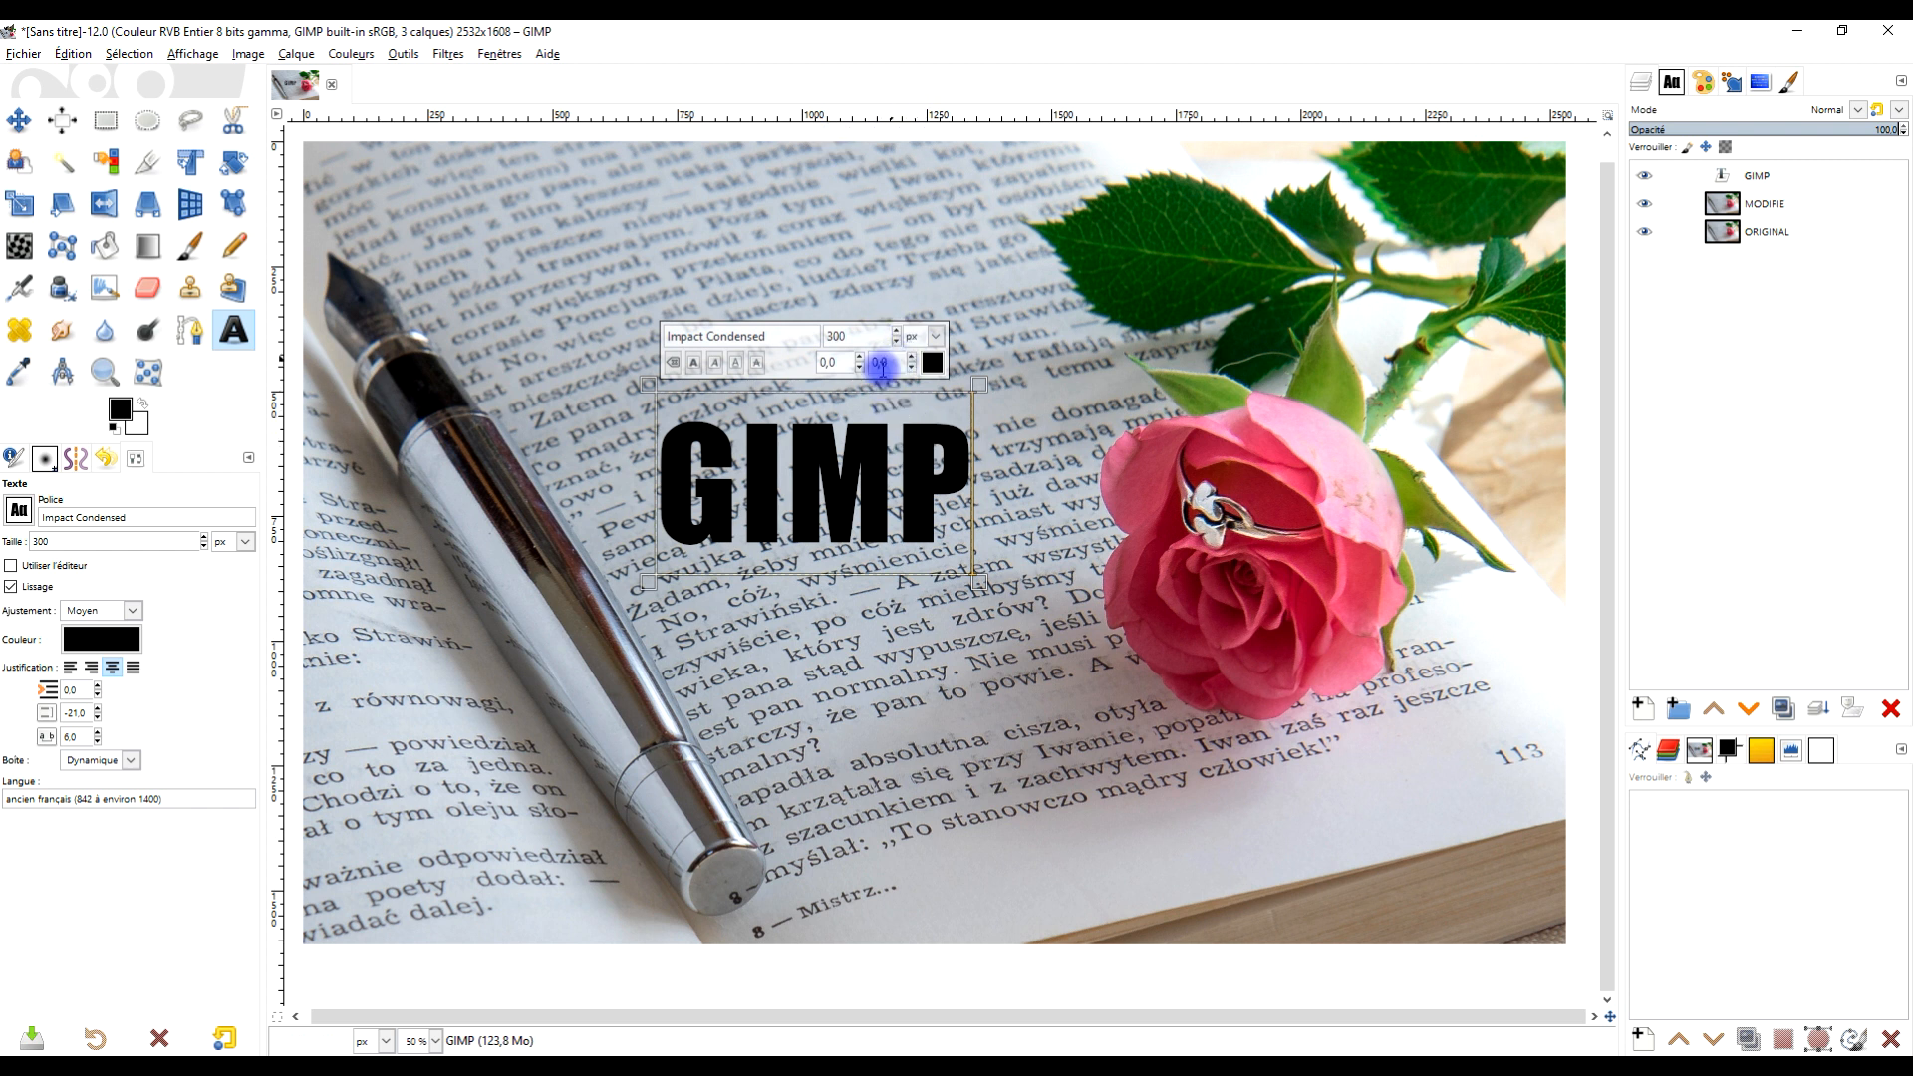
# - Select all the letters of the GIMP text and enlarge them to 714 px
pyautogui.click(791, 484)
pyautogui.hotkey('ctrl', 'a')
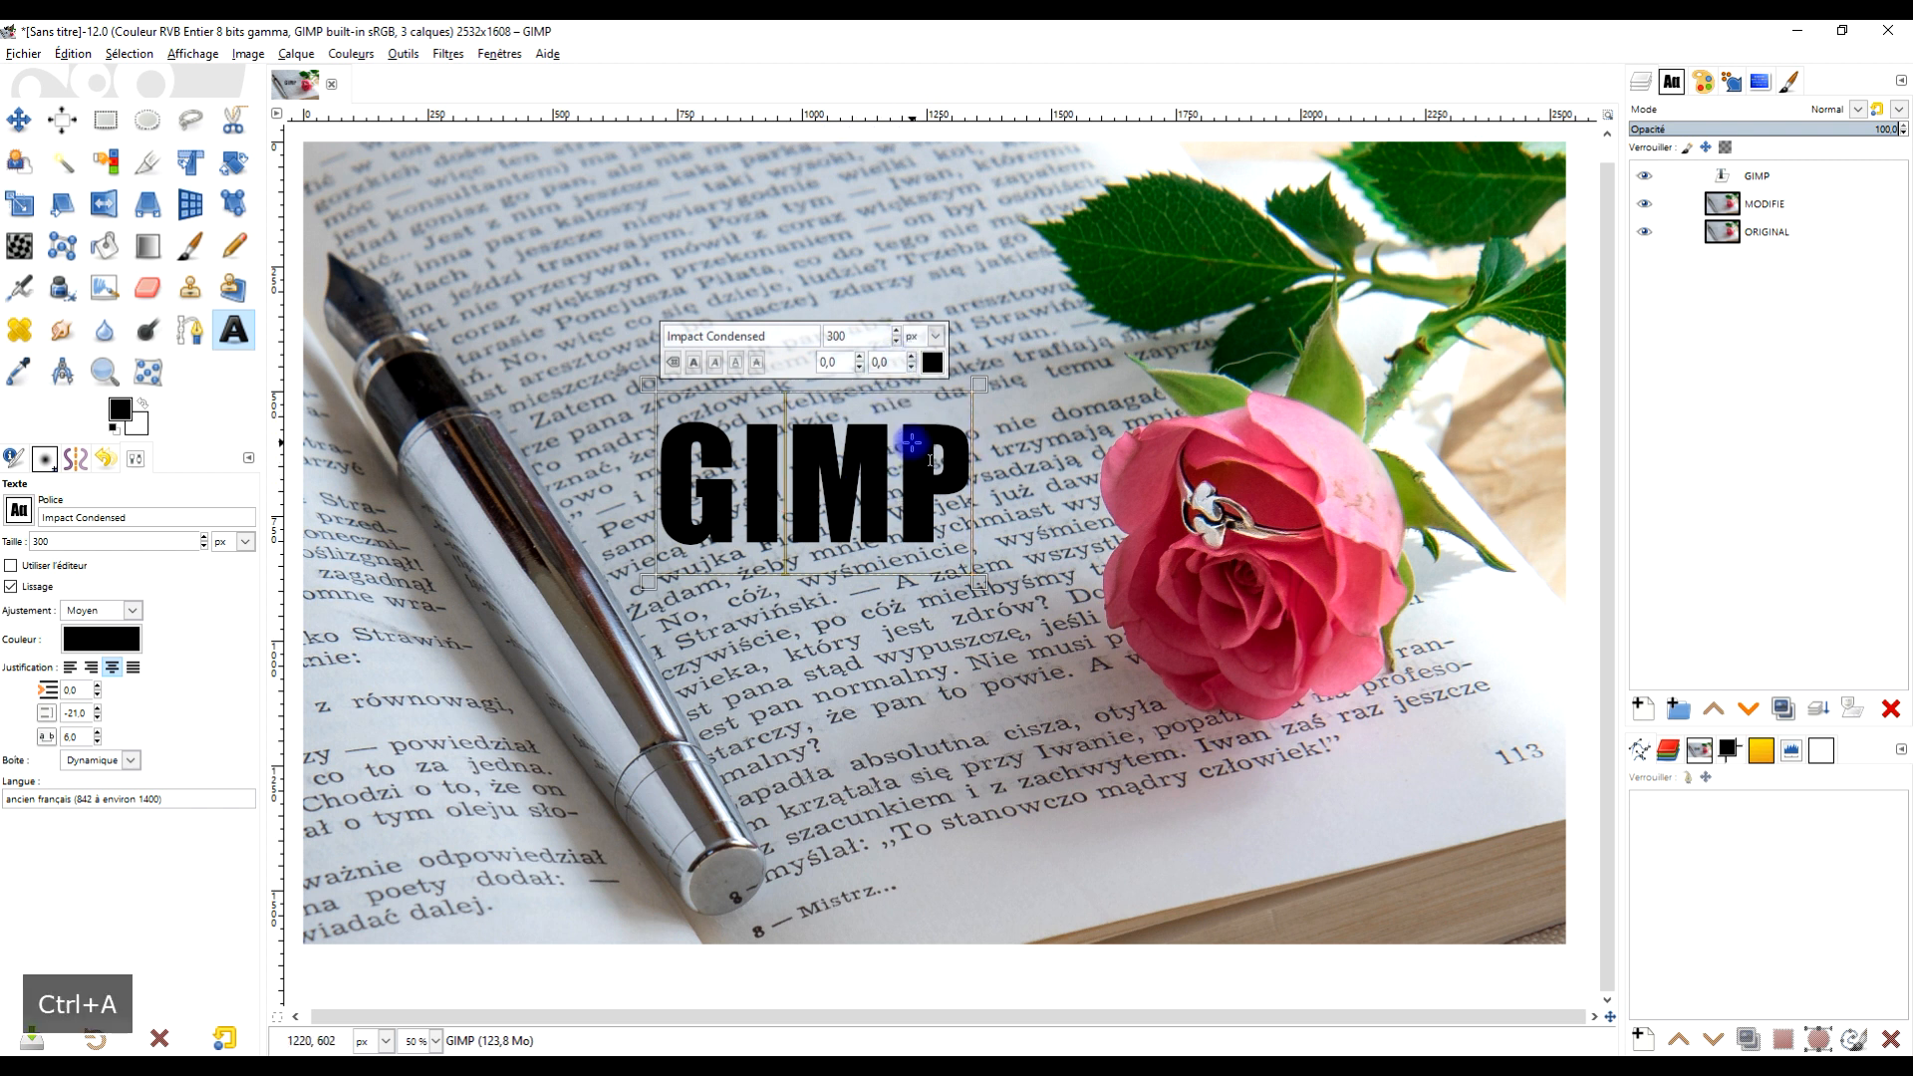
pyautogui.click(747, 498)
pyautogui.click(688, 486)
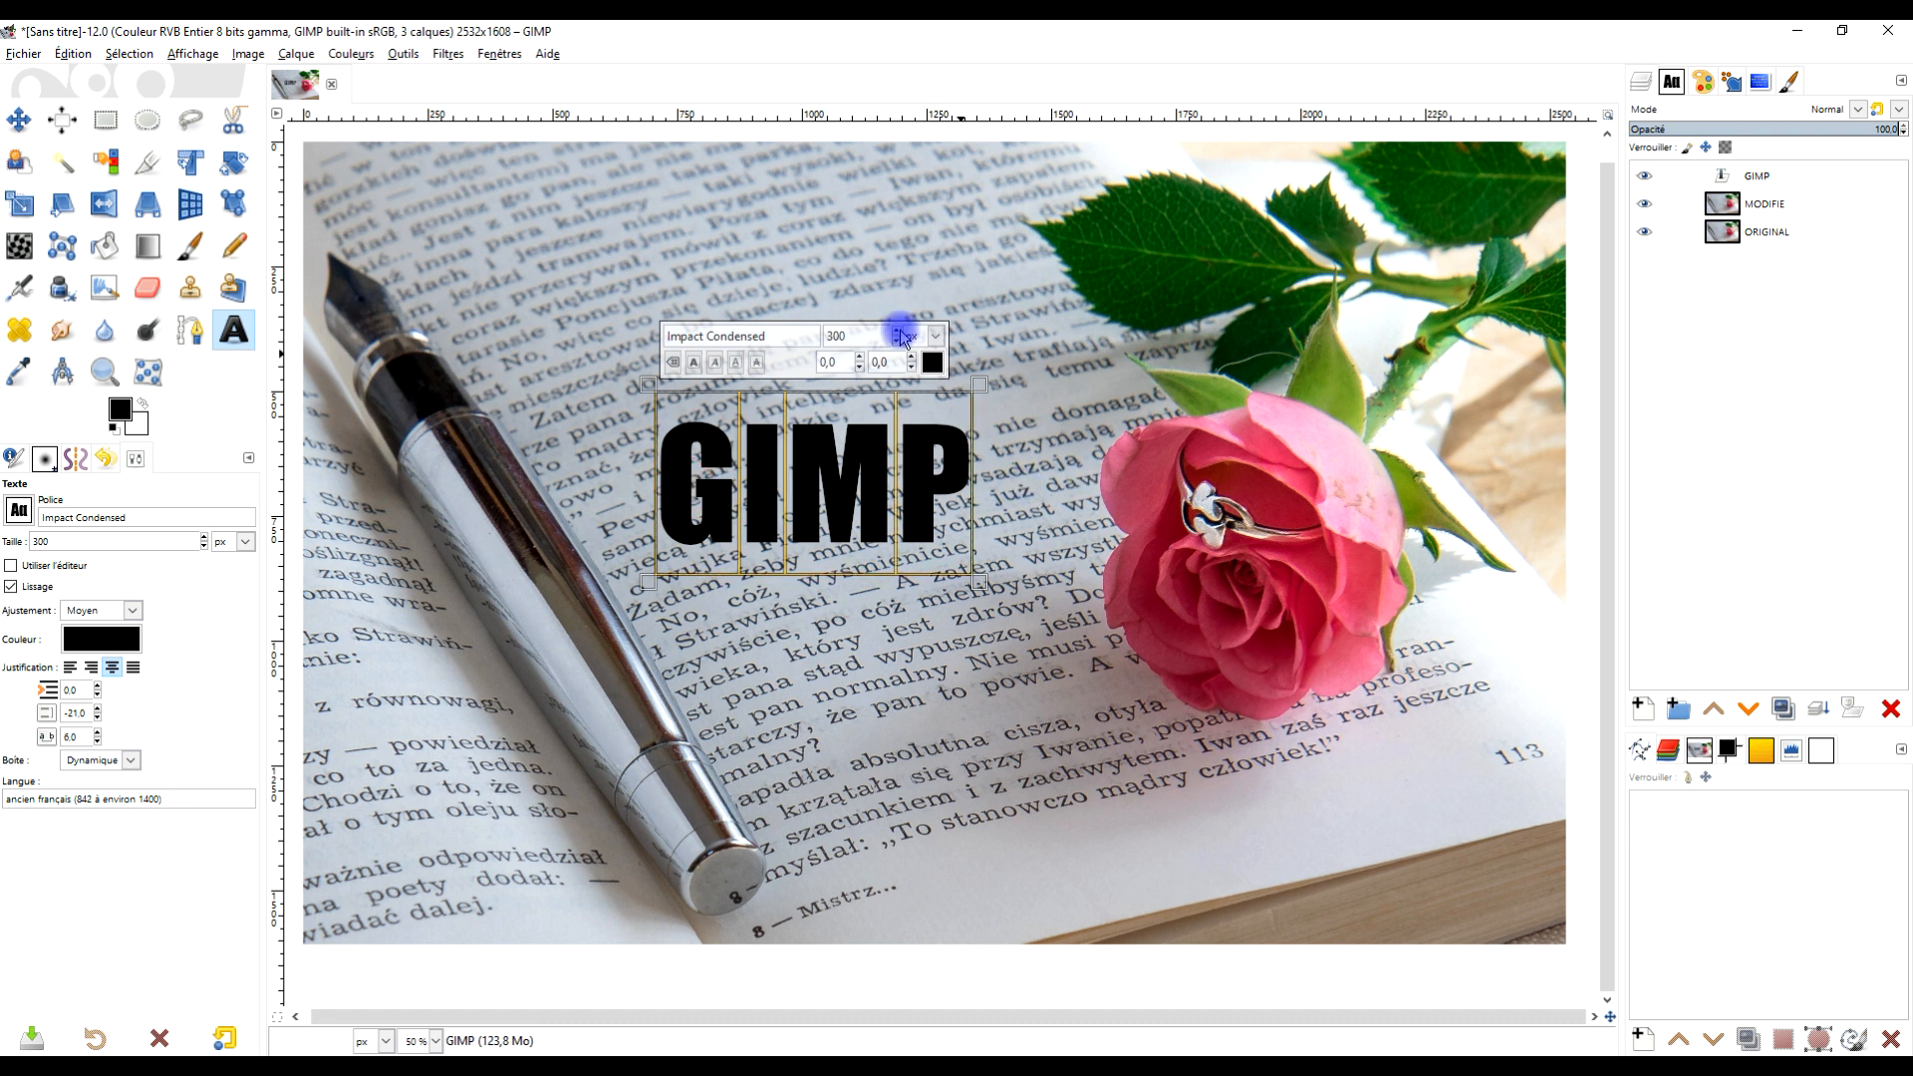
pyautogui.click(896, 331)
pyautogui.moveTo(896, 333); pyautogui.dragTo(896, 333)
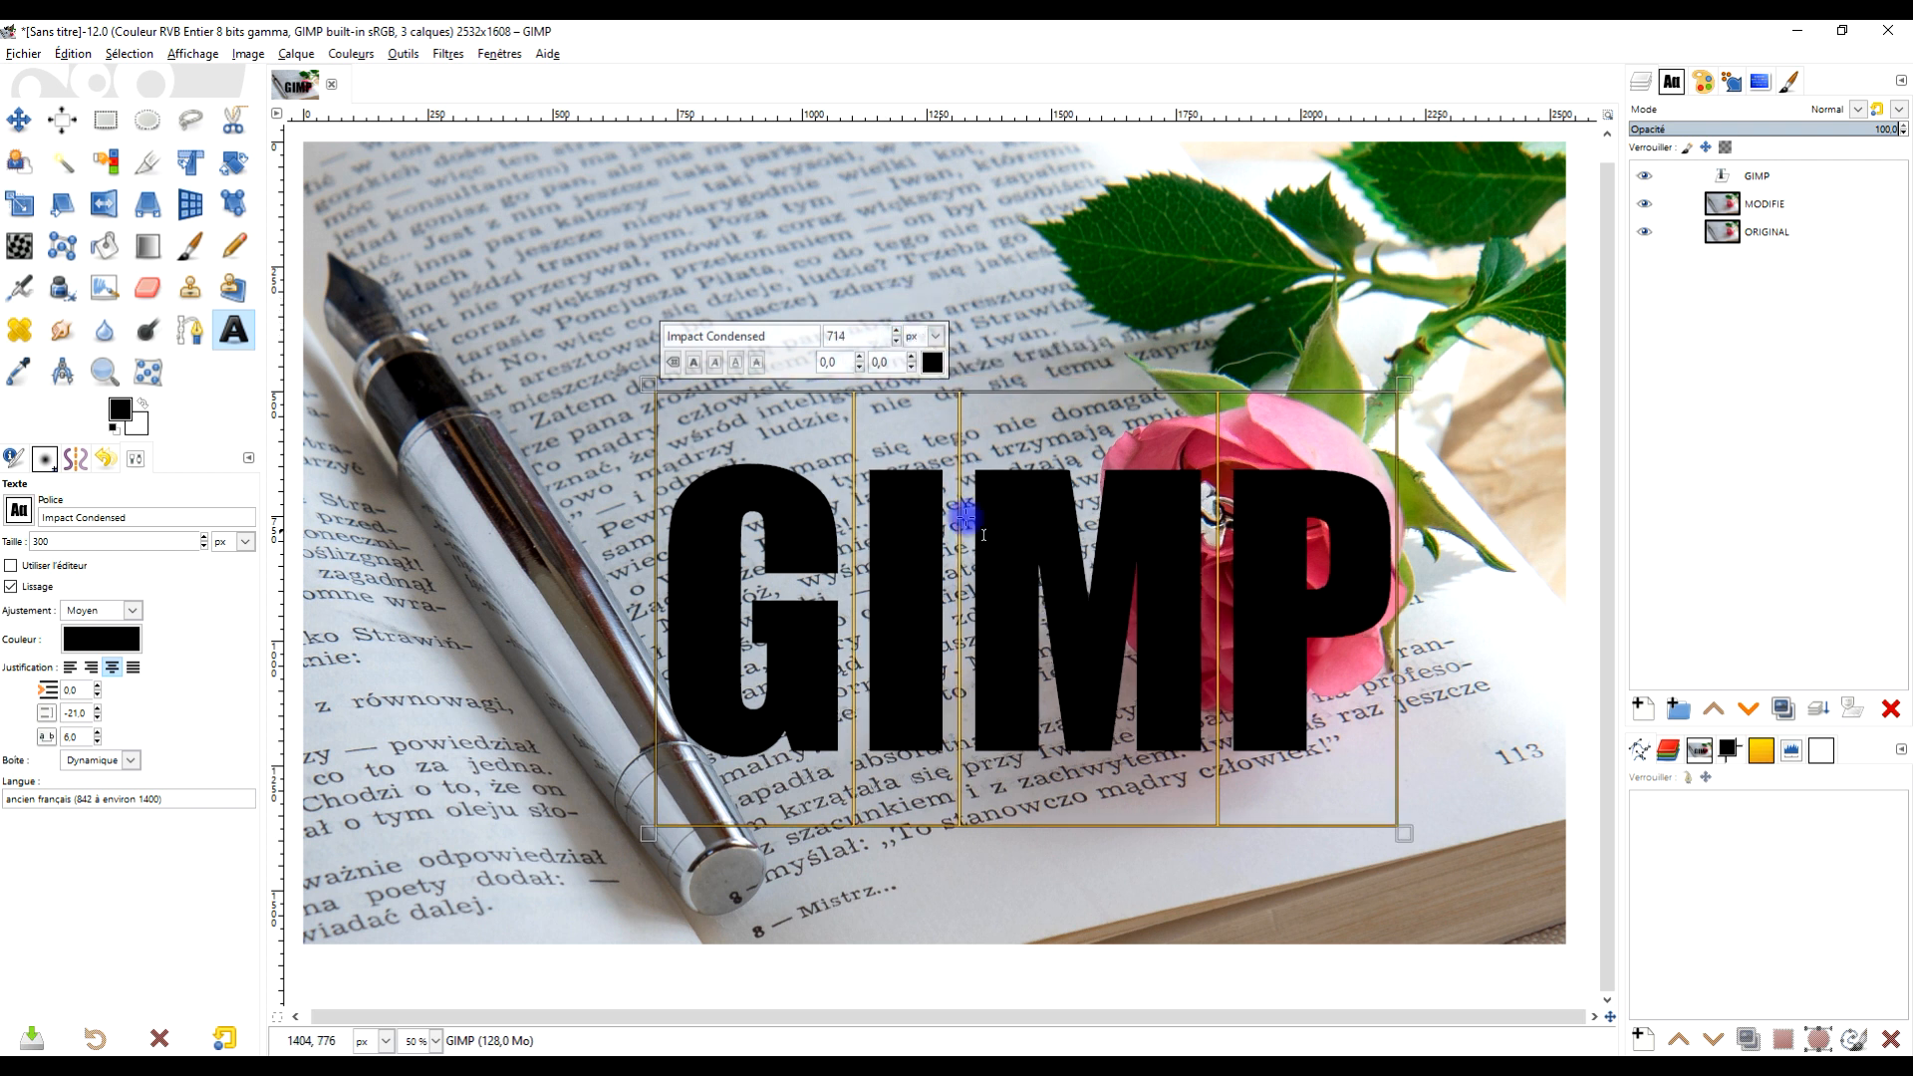
# - Duplicate the GIMP text layer, move the copy below the ORIGINAL layer and hide it
pyautogui.hotkey('ctrl', 'shift', 'd')
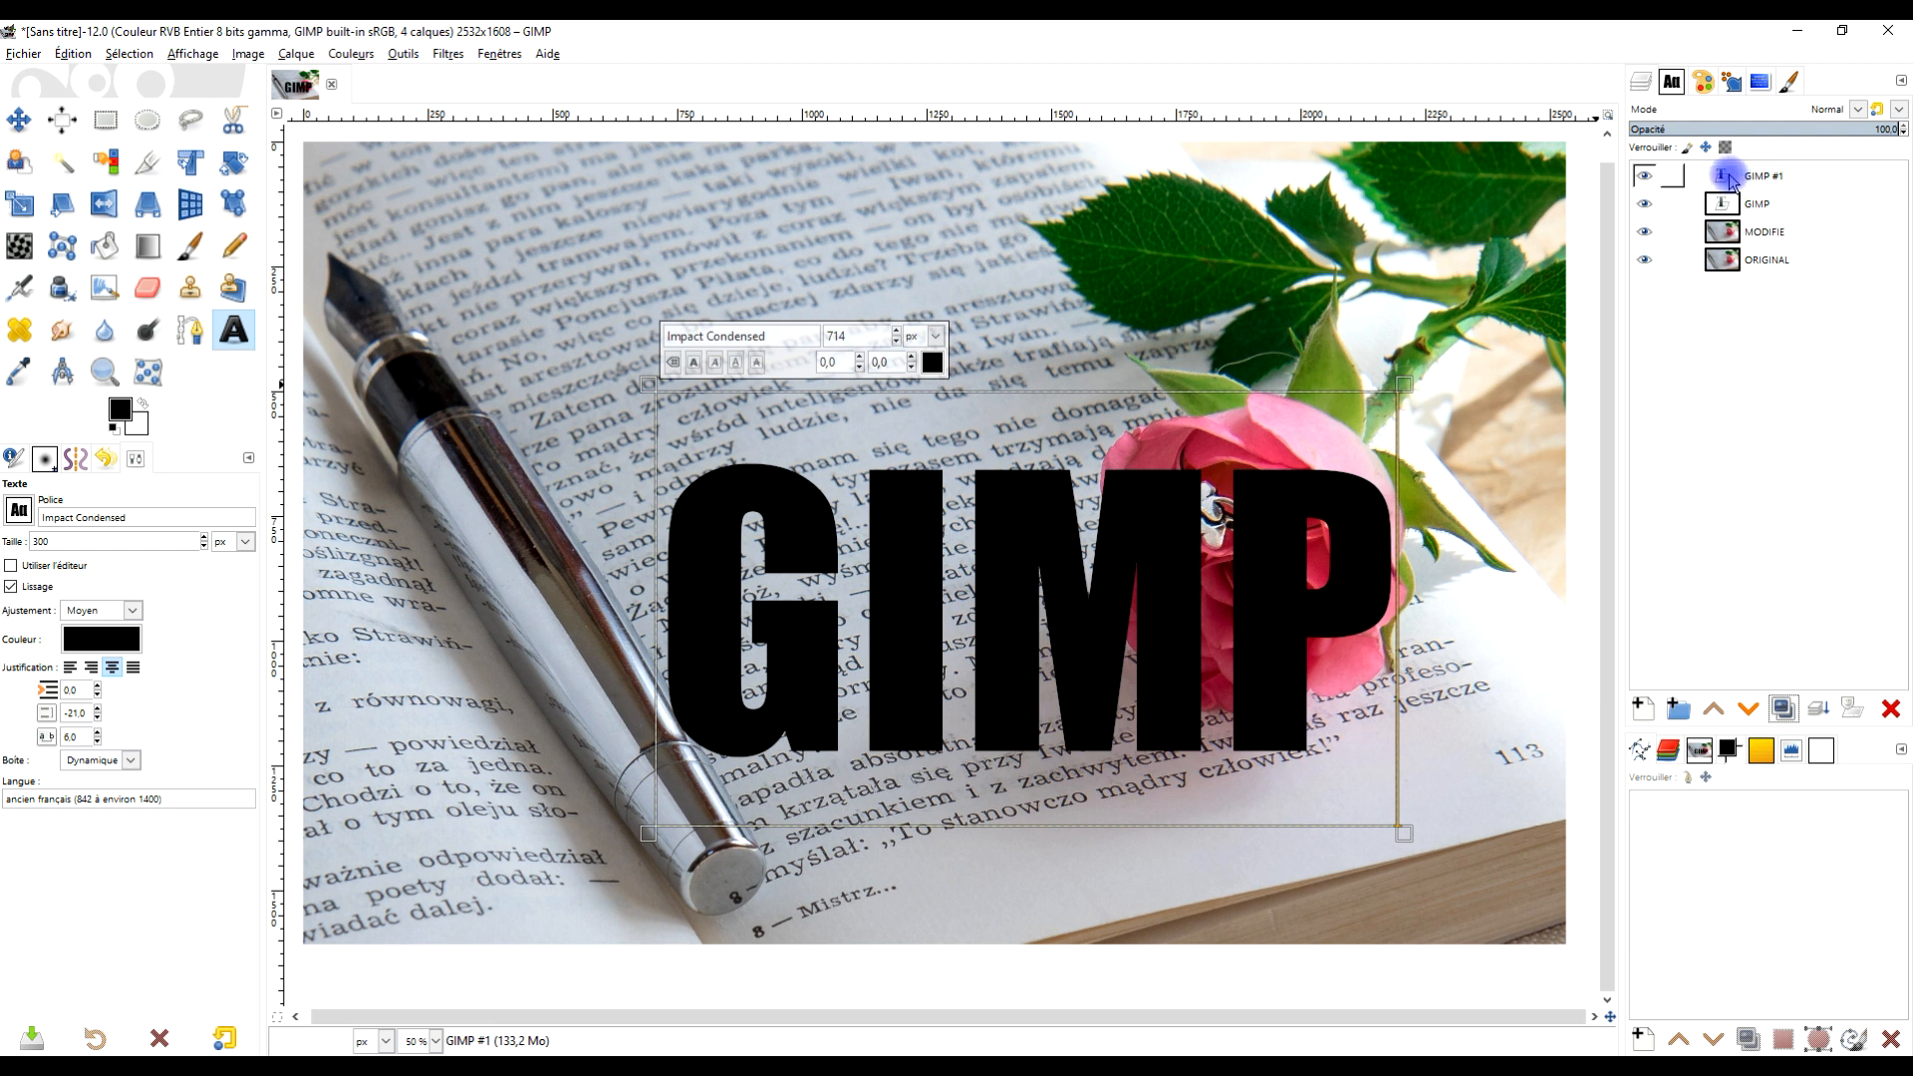
pyautogui.moveTo(1729, 179); pyautogui.dragTo(1653, 277)
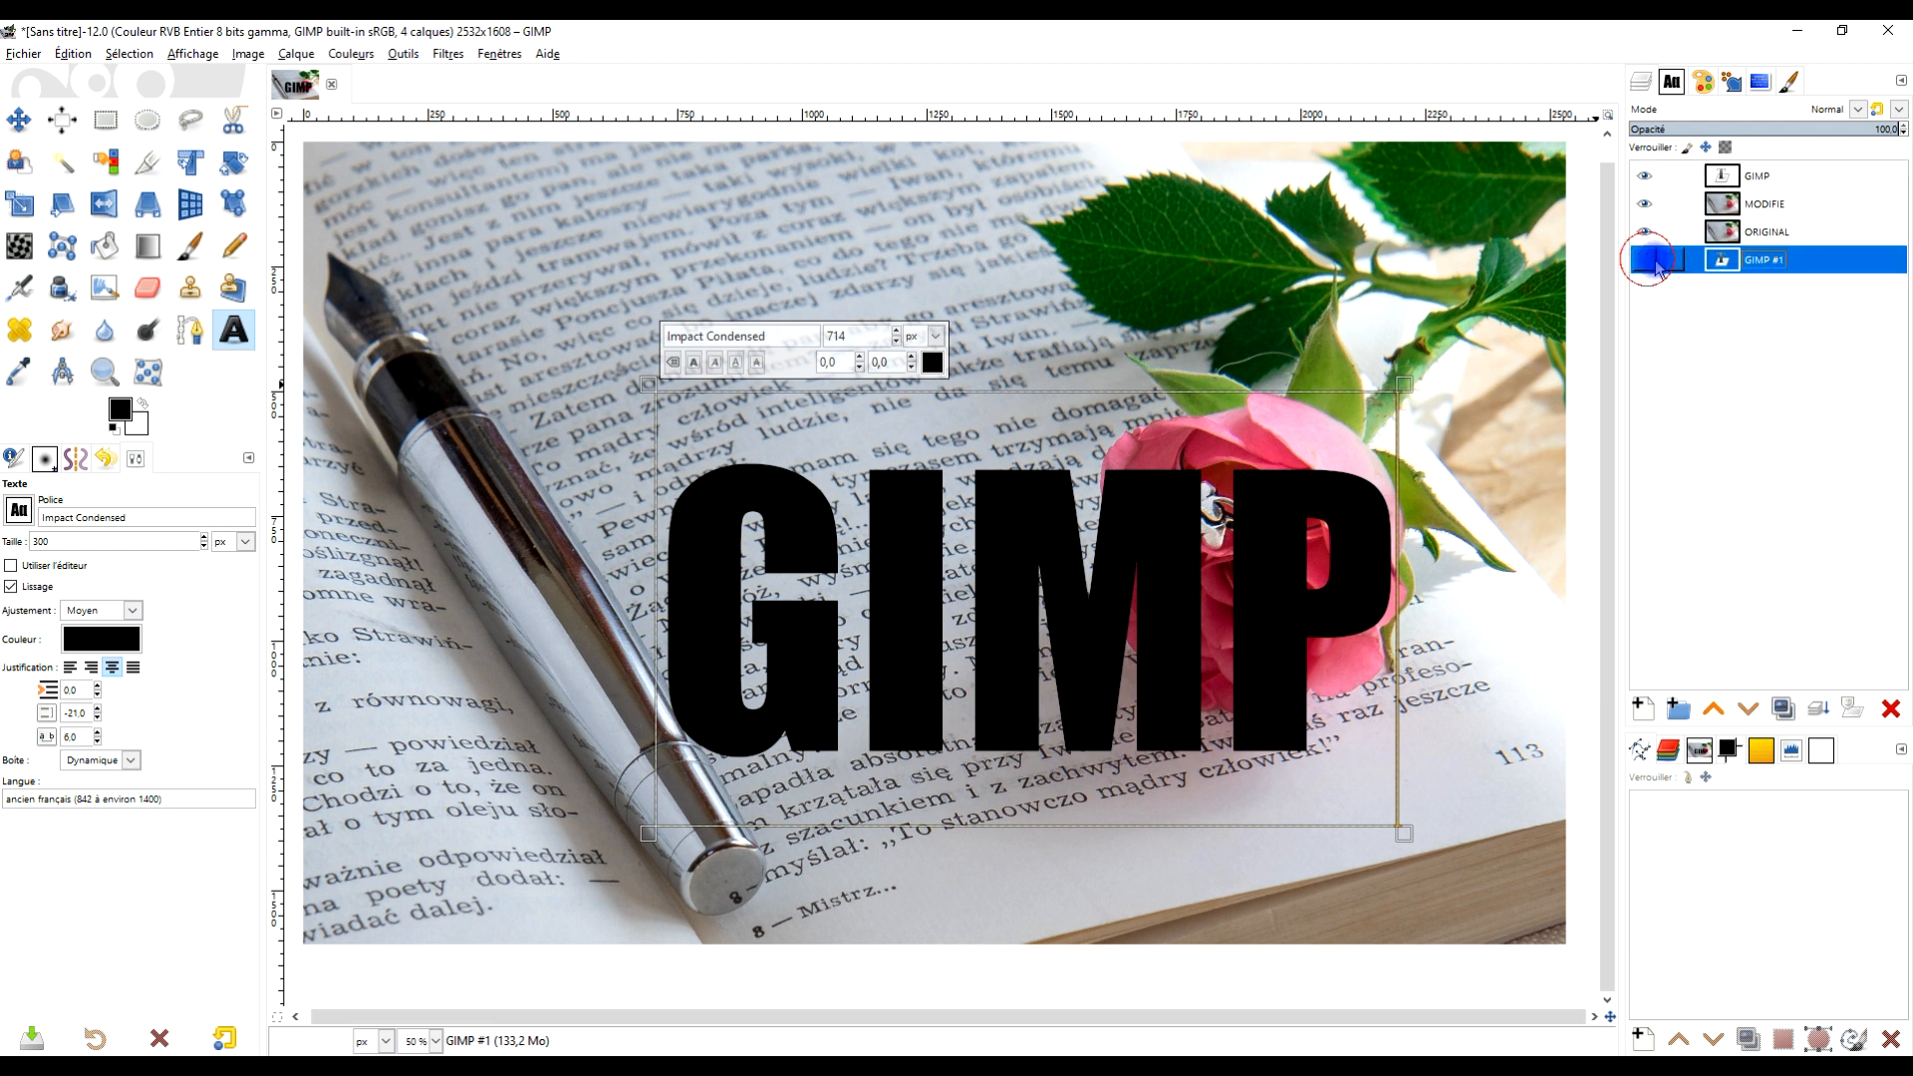
pyautogui.click(100, 120)
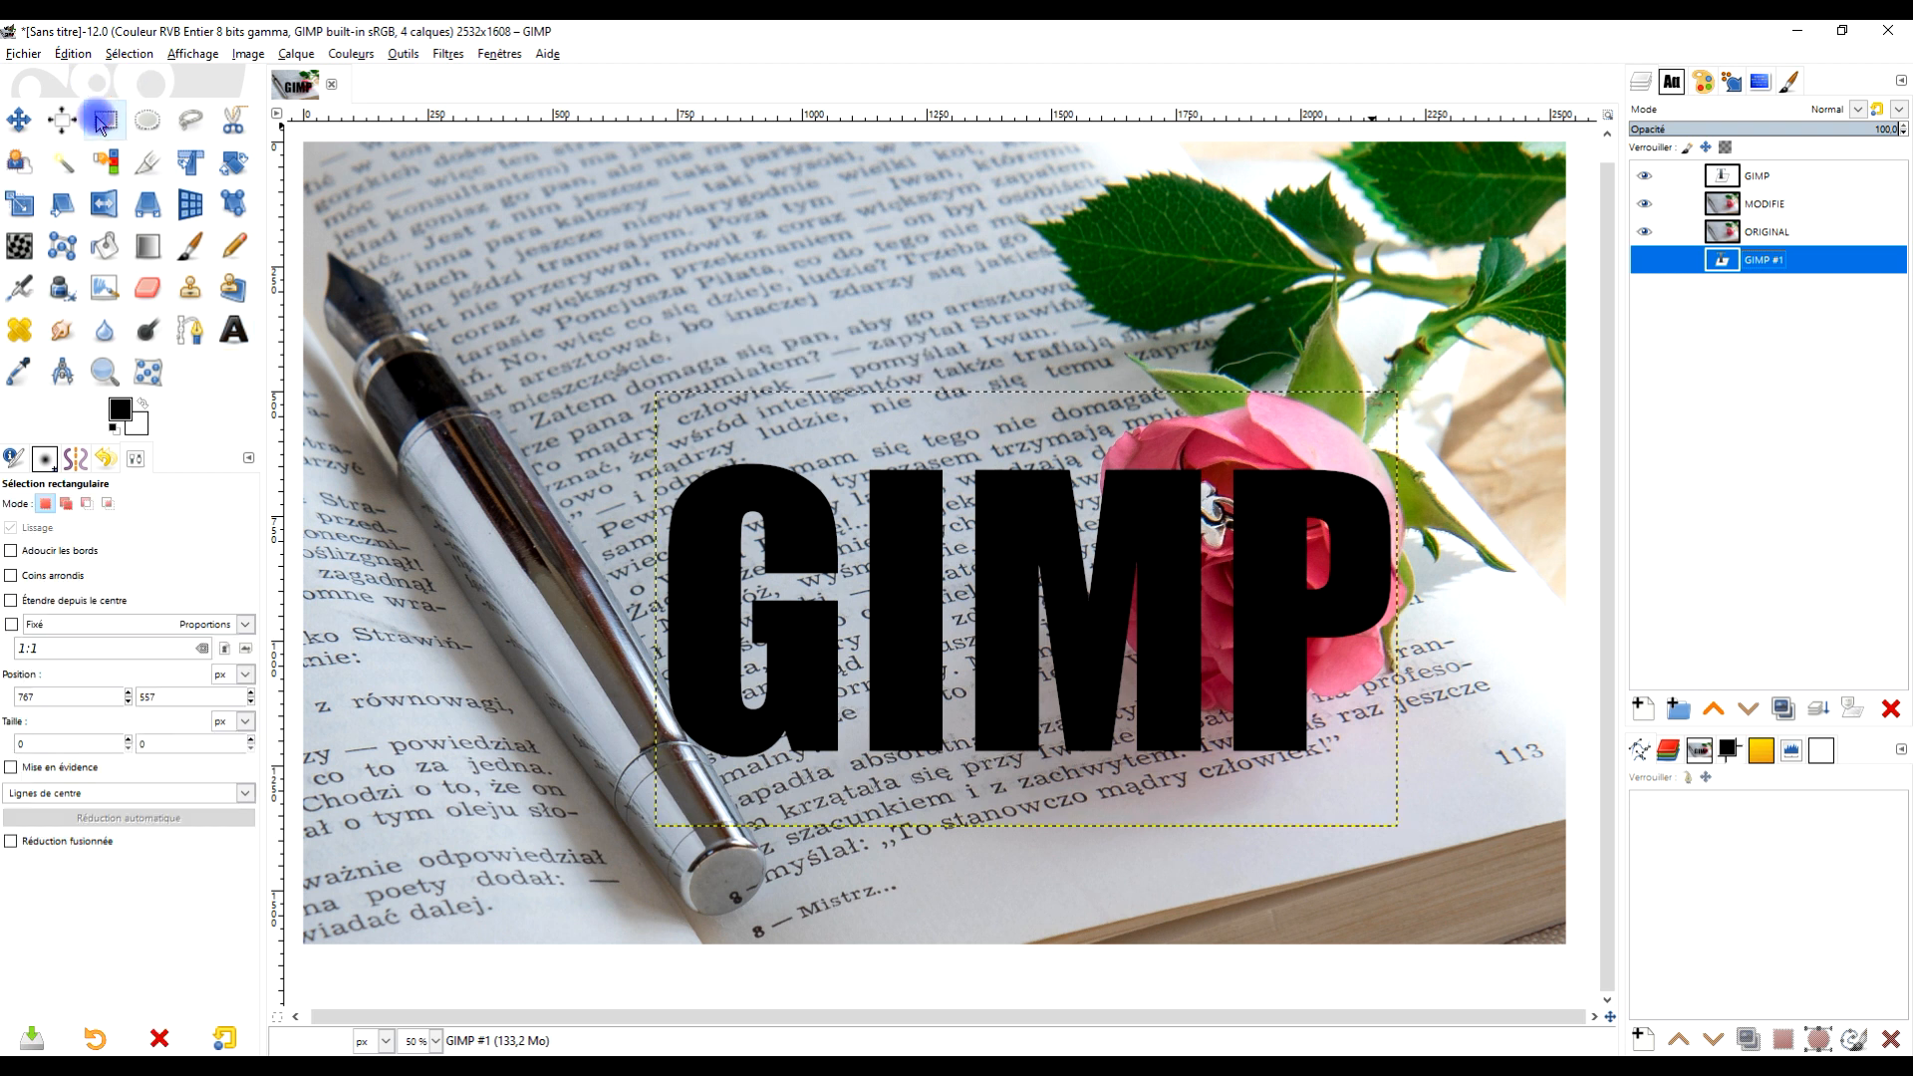
# - Start a Unified Transform on the GIMP text layer, rotate it about 30° counterclockwise and shift it toward the pen
pyautogui.click(1736, 178)
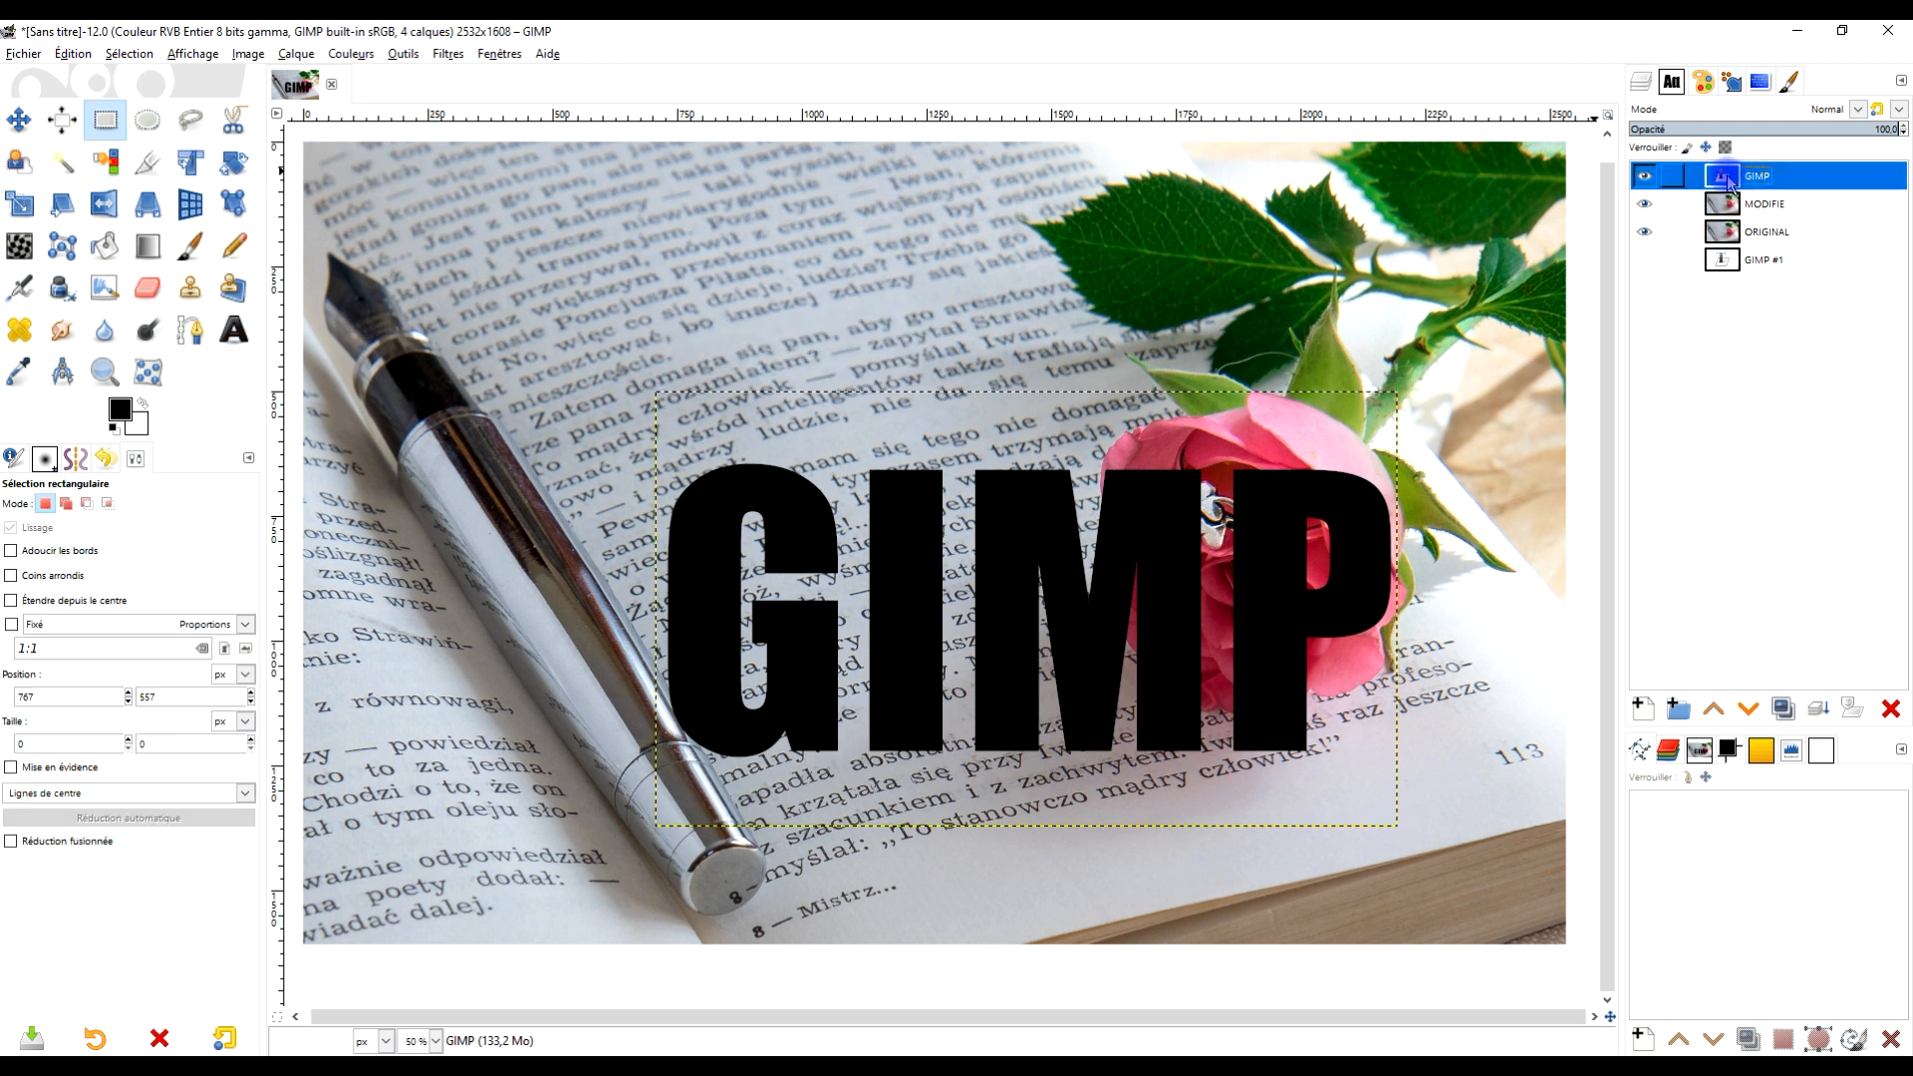
pyautogui.click(192, 170)
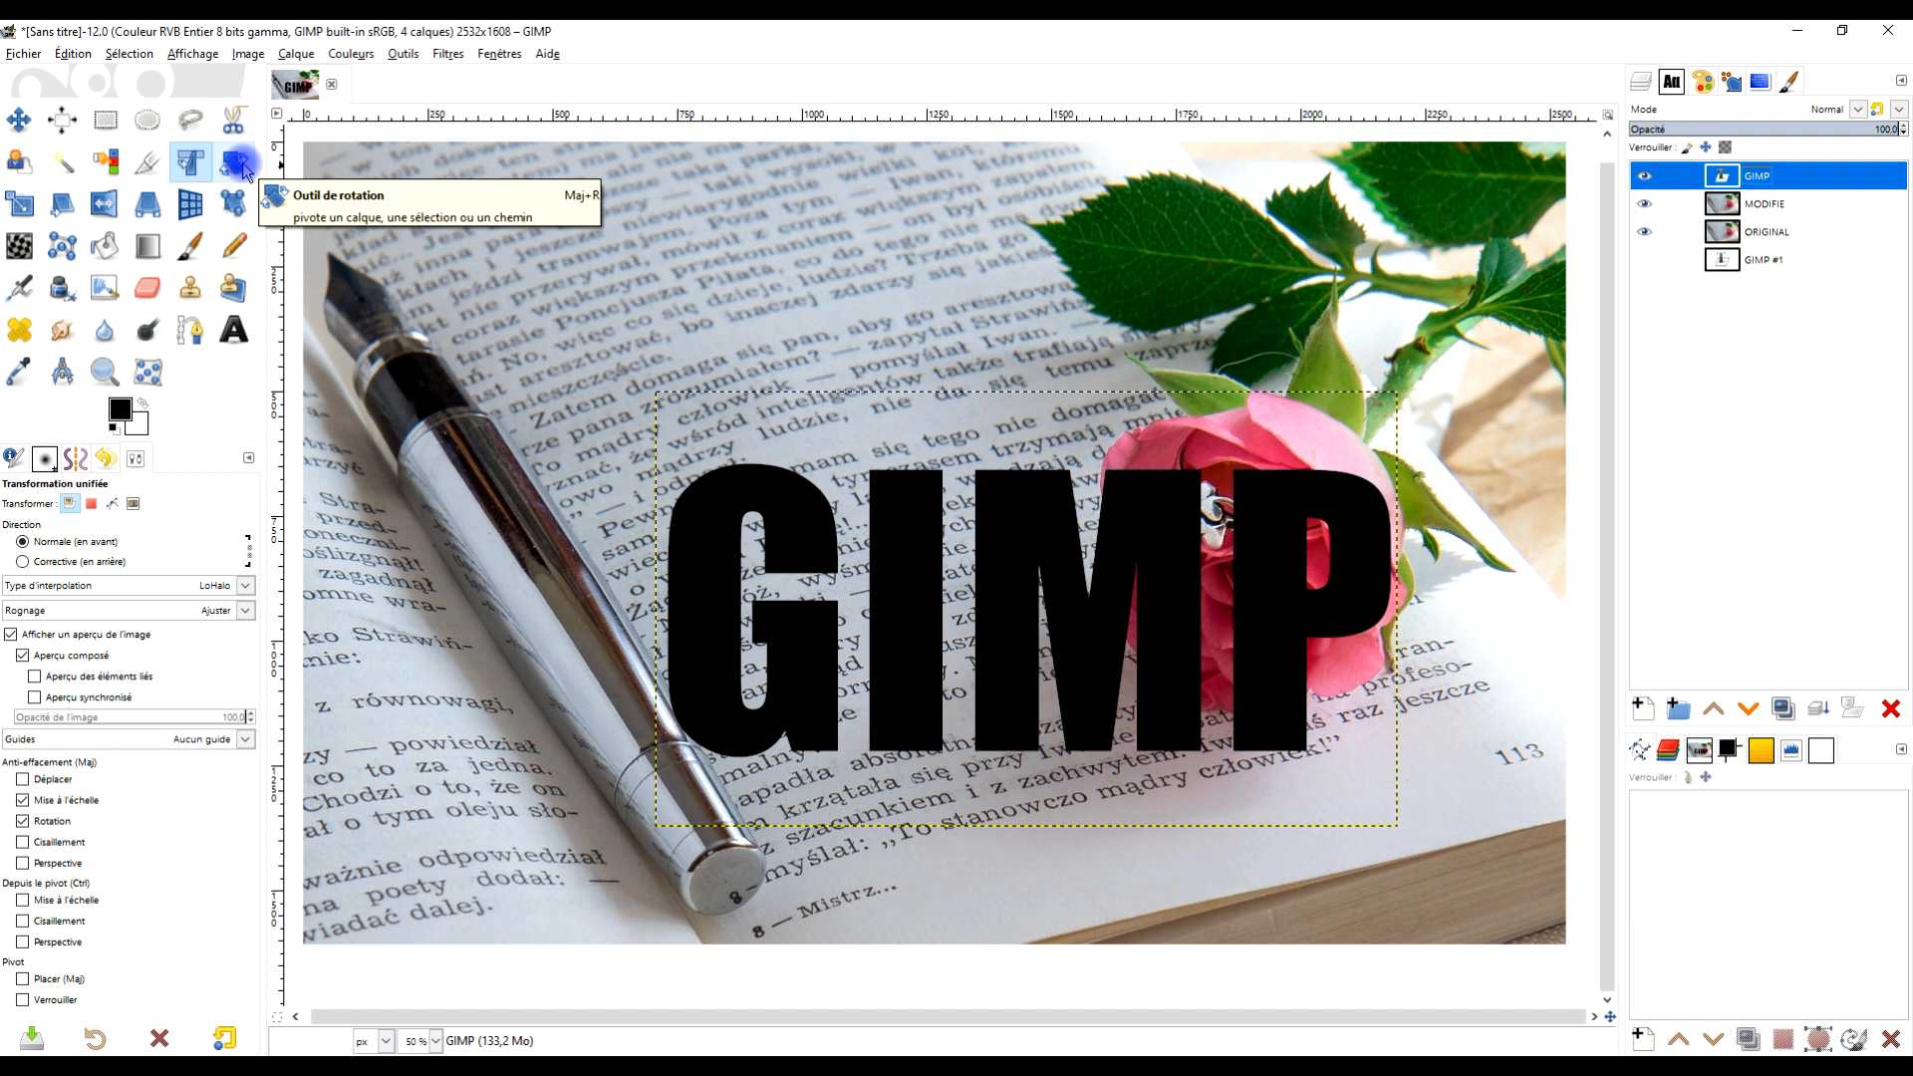
pyautogui.click(899, 525)
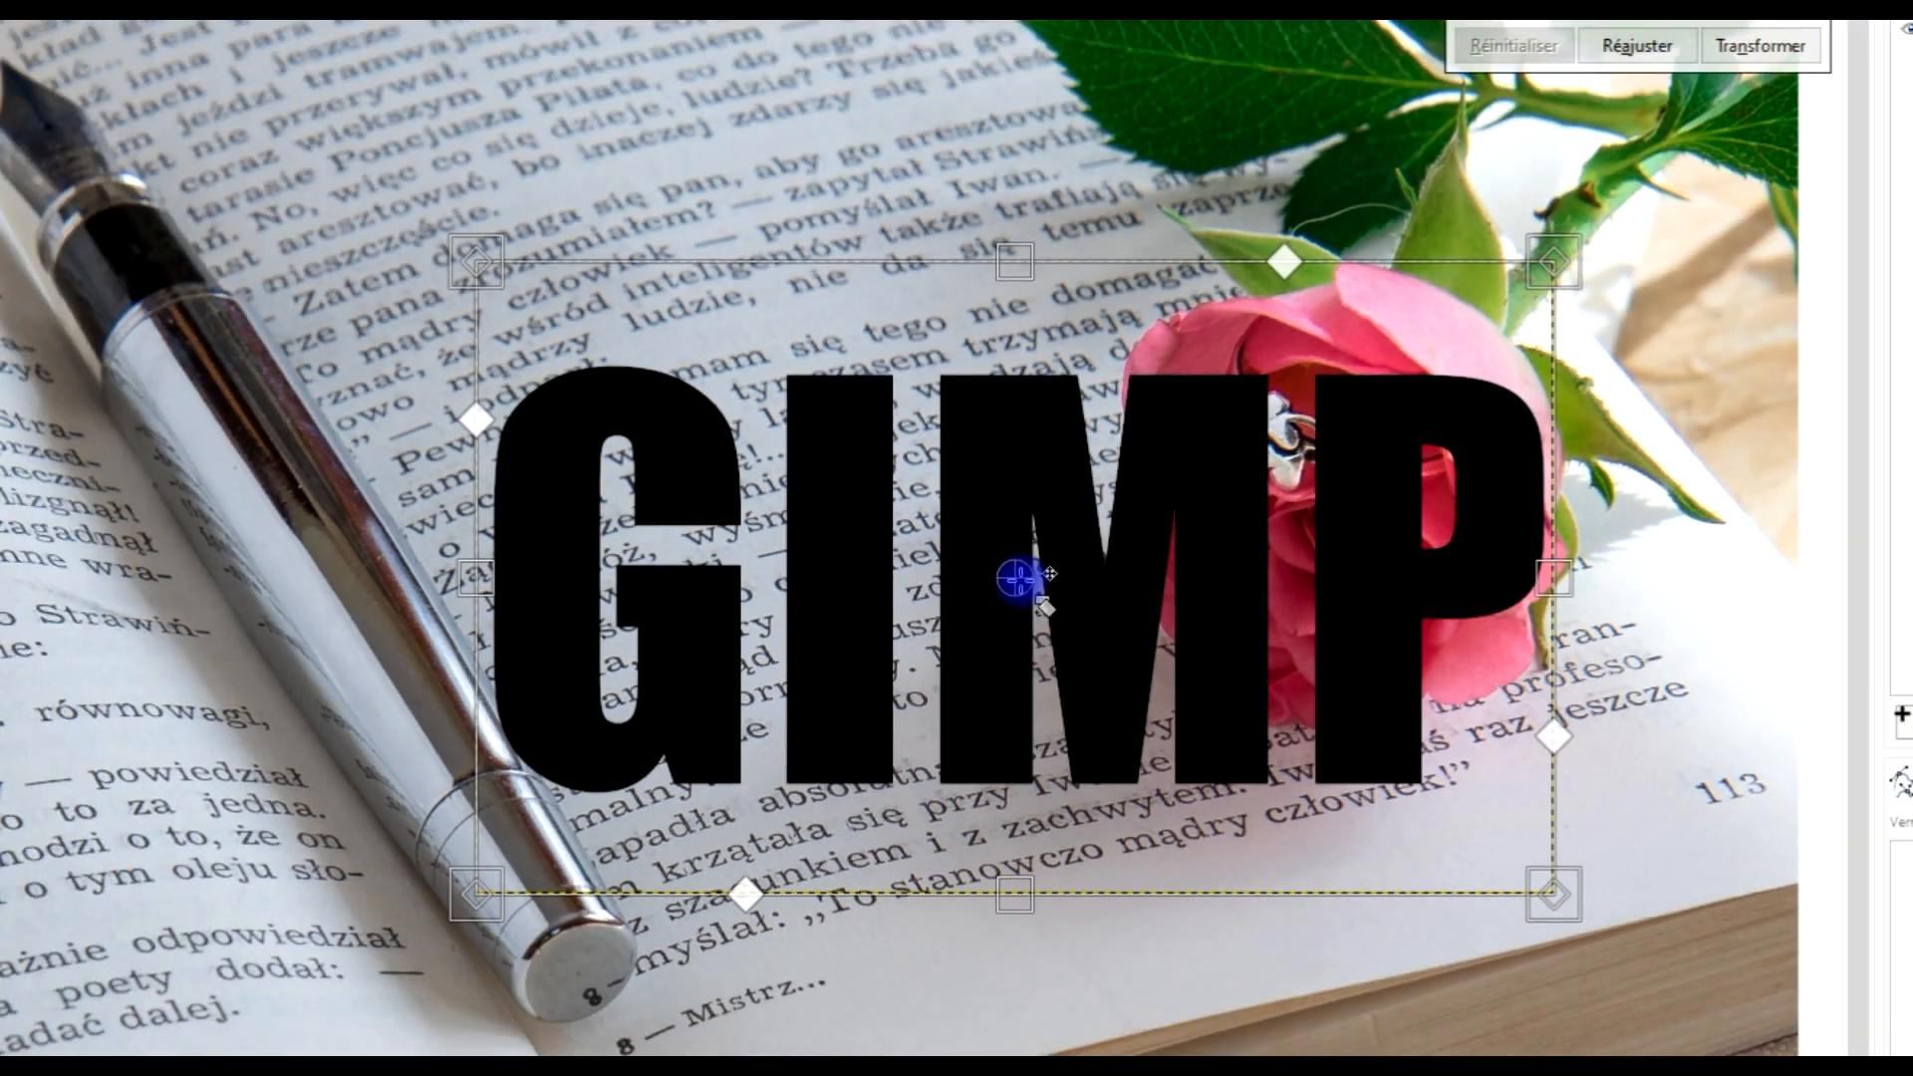
pyautogui.moveTo(1016, 578); pyautogui.dragTo(481, 343)
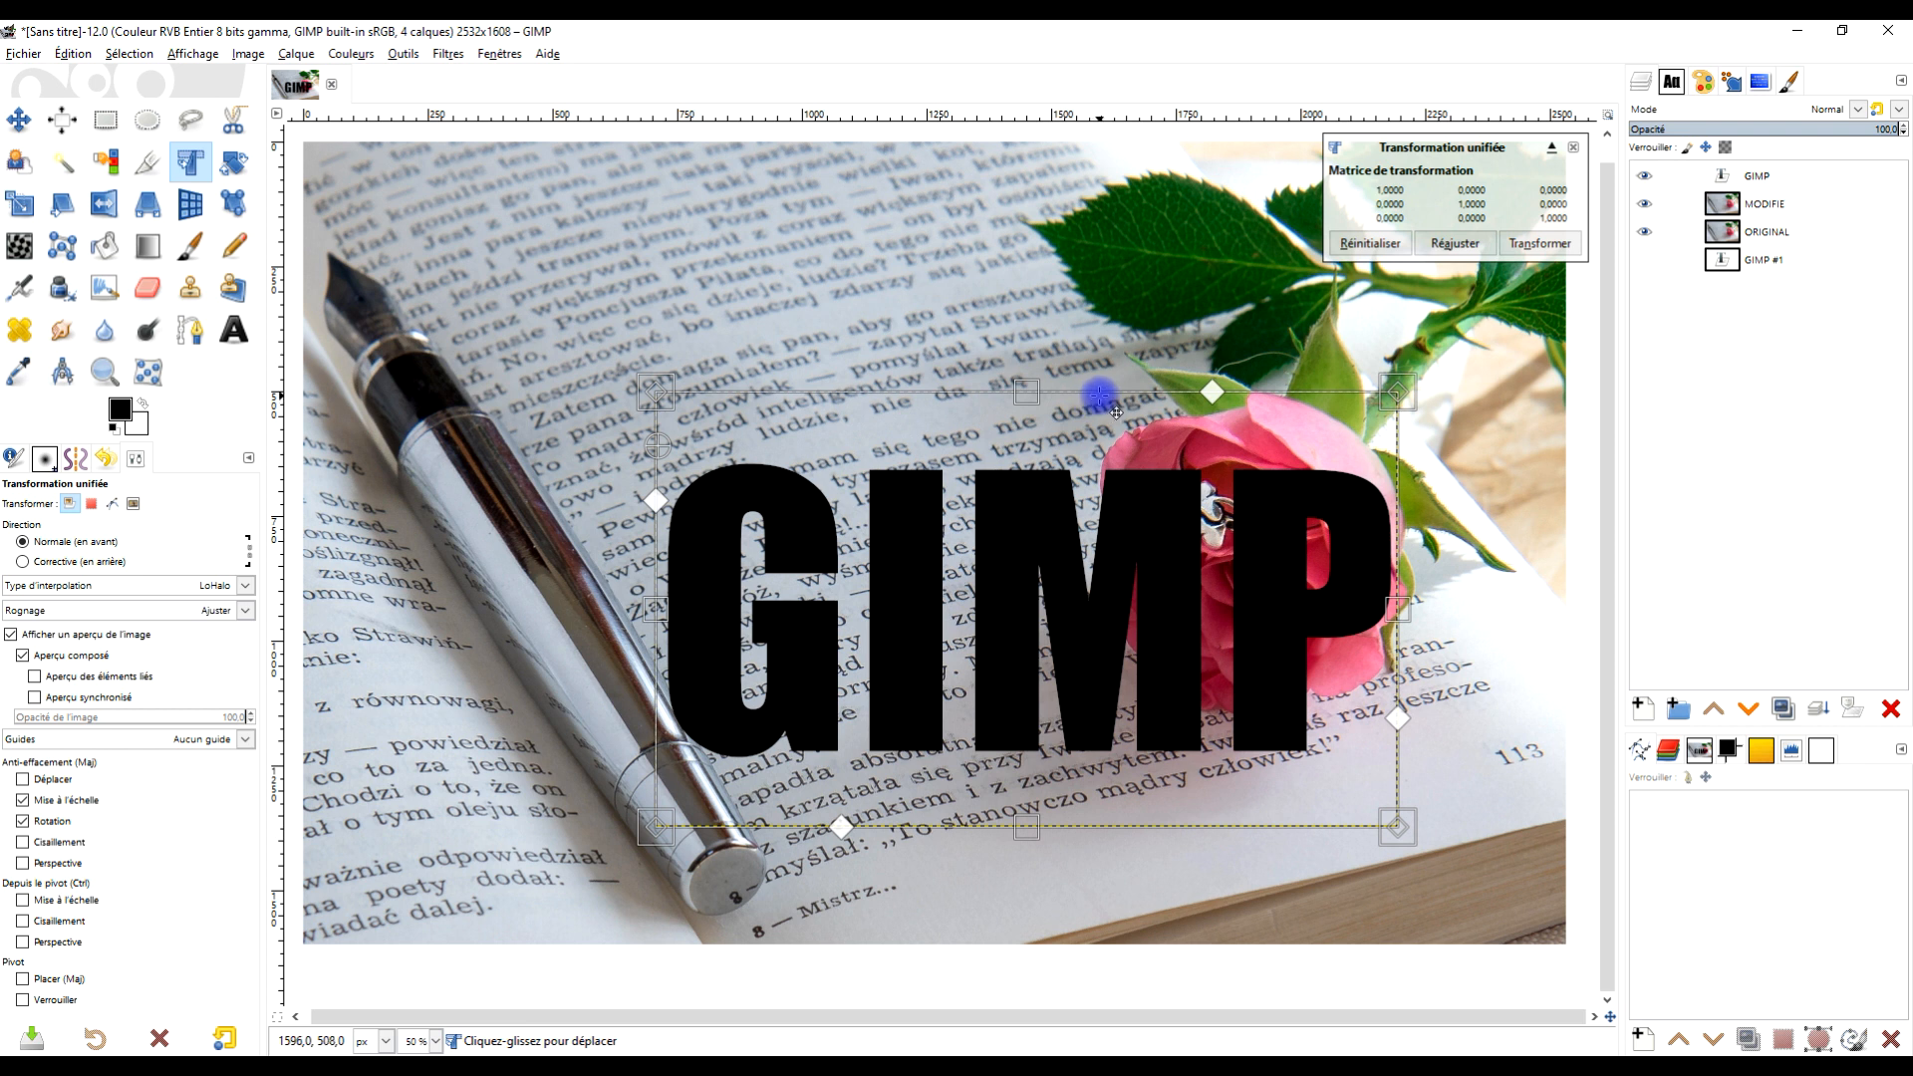
pyautogui.moveTo(921, 381); pyautogui.dragTo(865, 289)
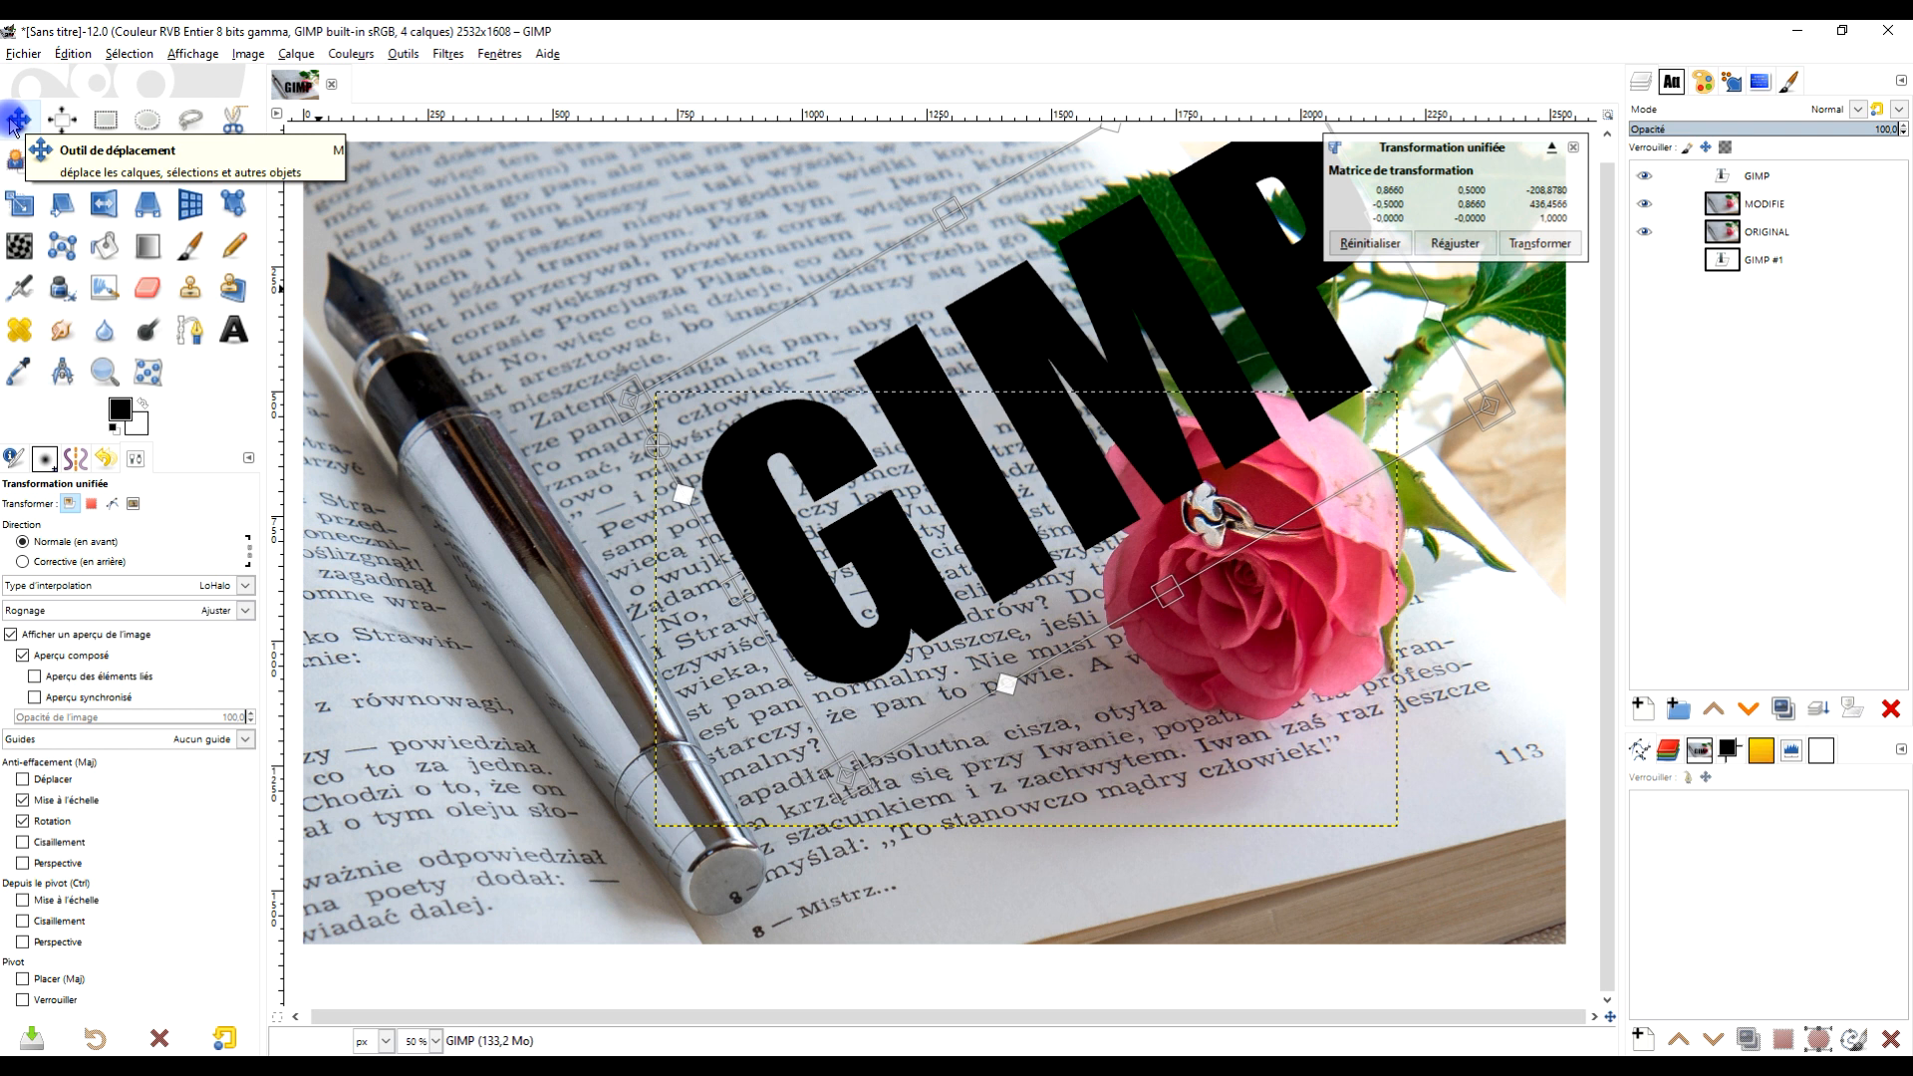
pyautogui.moveTo(1010, 288); pyautogui.dragTo(910, 299)
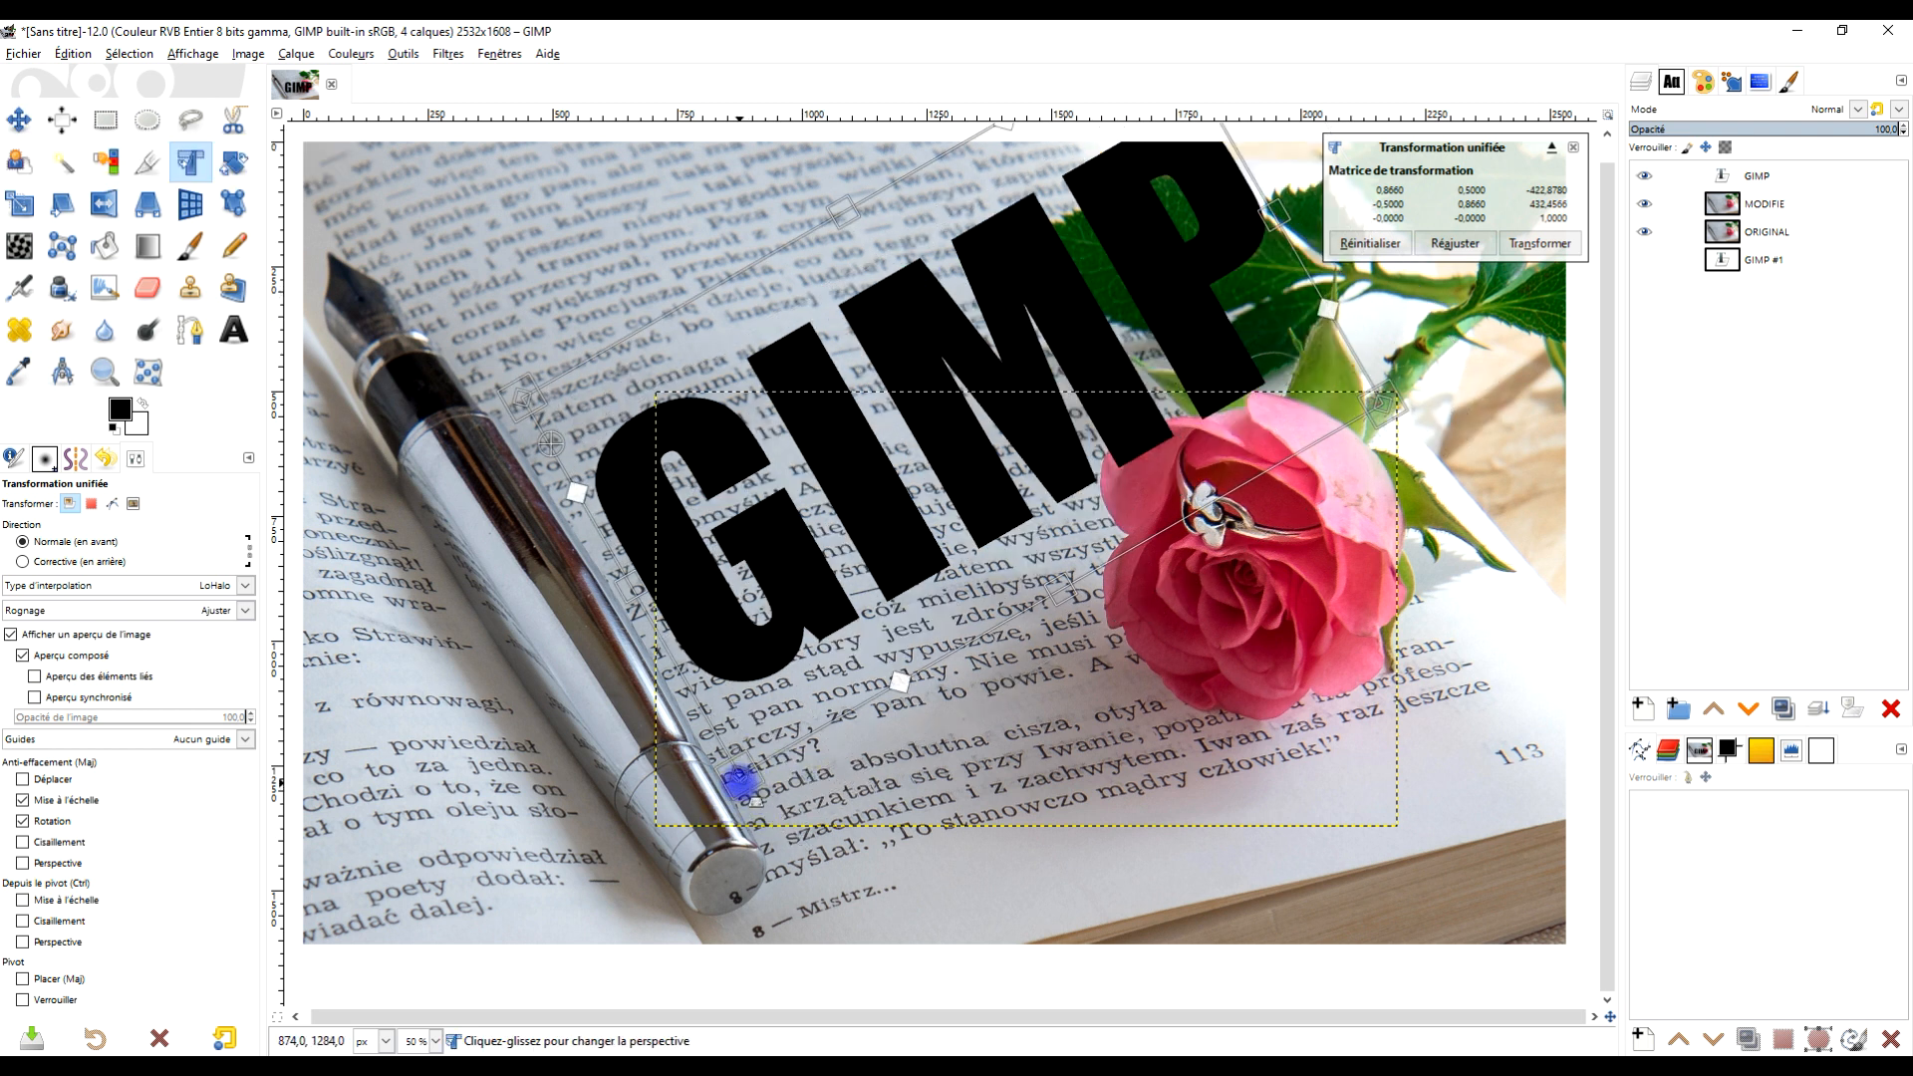
# - Distort the text in perspective by pulling in its corners so it fits on the page between the pen and the rose
pyautogui.moveTo(738, 784); pyautogui.dragTo(680, 668)
pyautogui.scroll(5, 817, 668)
pyautogui.hscroll(3, 827, 687)
pyautogui.moveTo(1057, 205); pyautogui.dragTo(972, 404)
pyautogui.moveTo(1274, 586); pyautogui.dragTo(1064, 663)
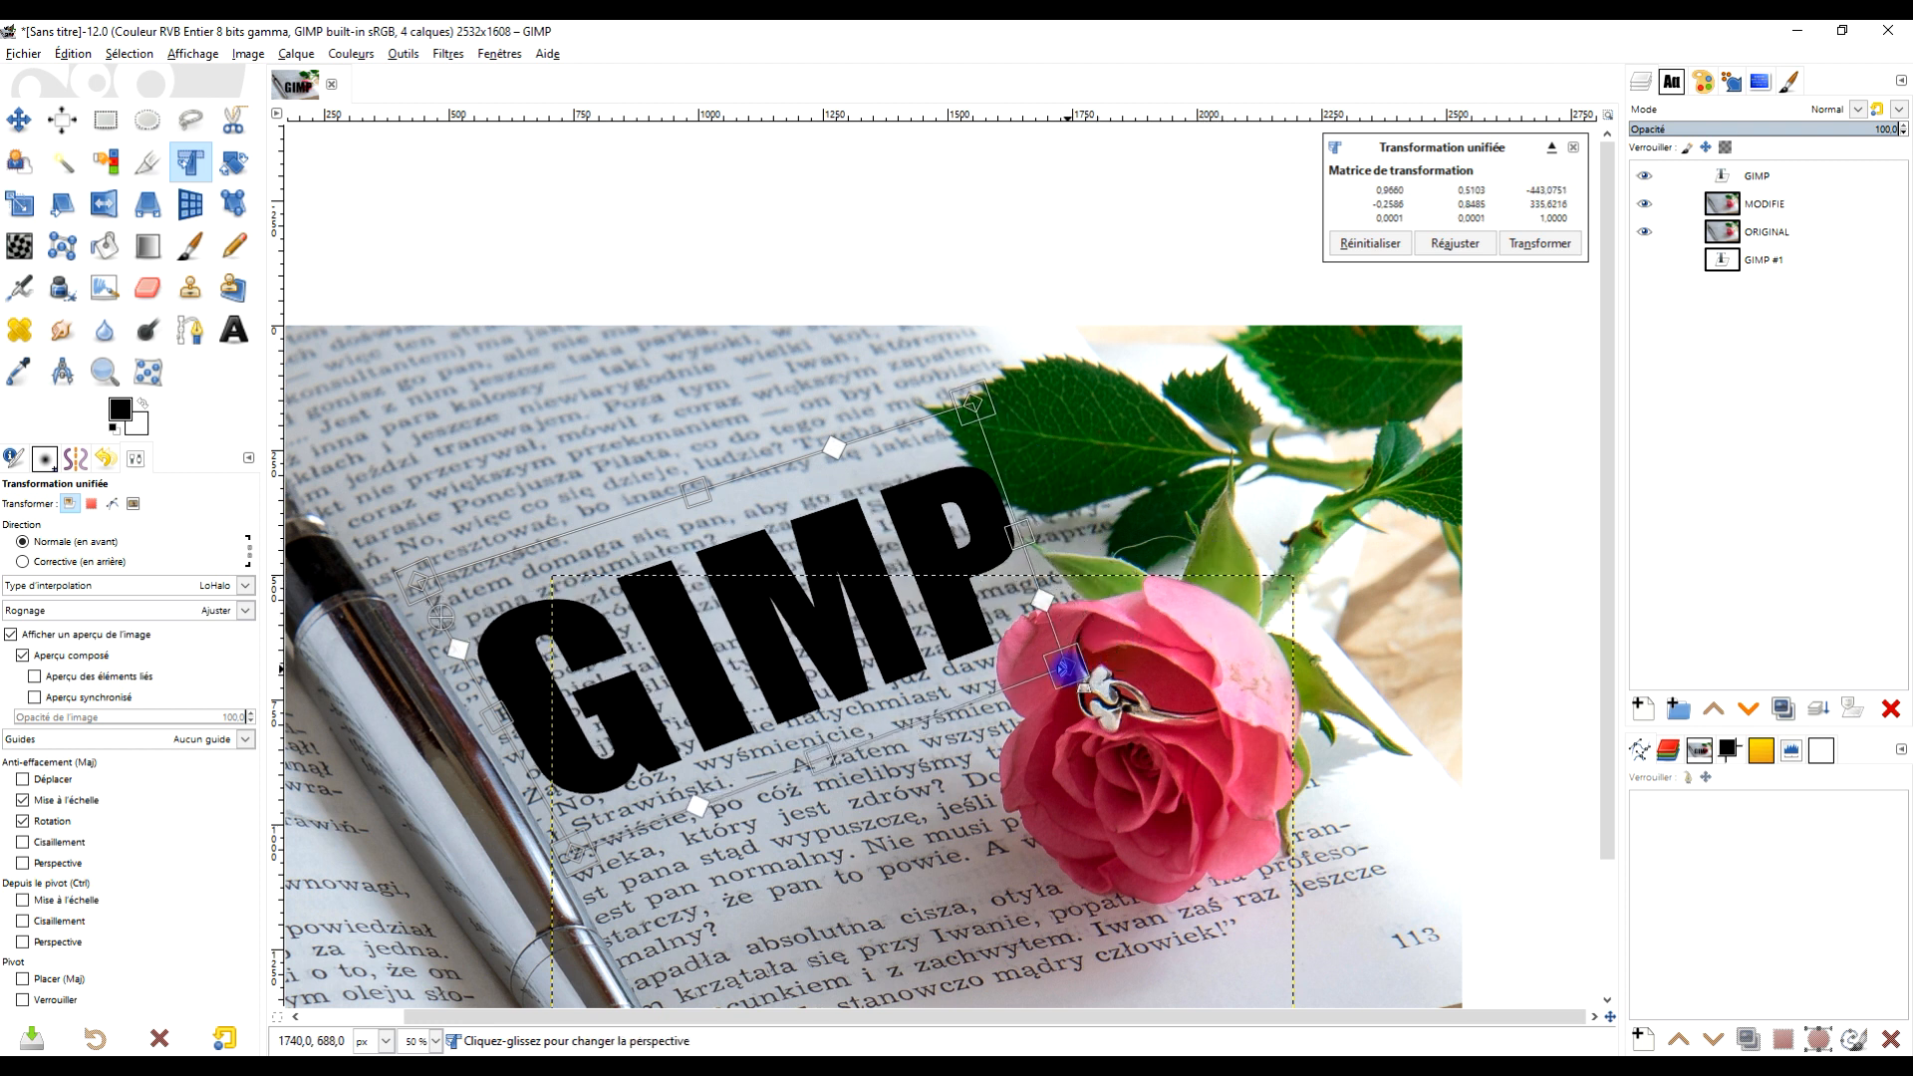
# - Flatten the text by lowering its upper corners and pulling in its lower right corner to follow the book's printed lines
pyautogui.moveTo(934, 476); pyautogui.dragTo(916, 455)
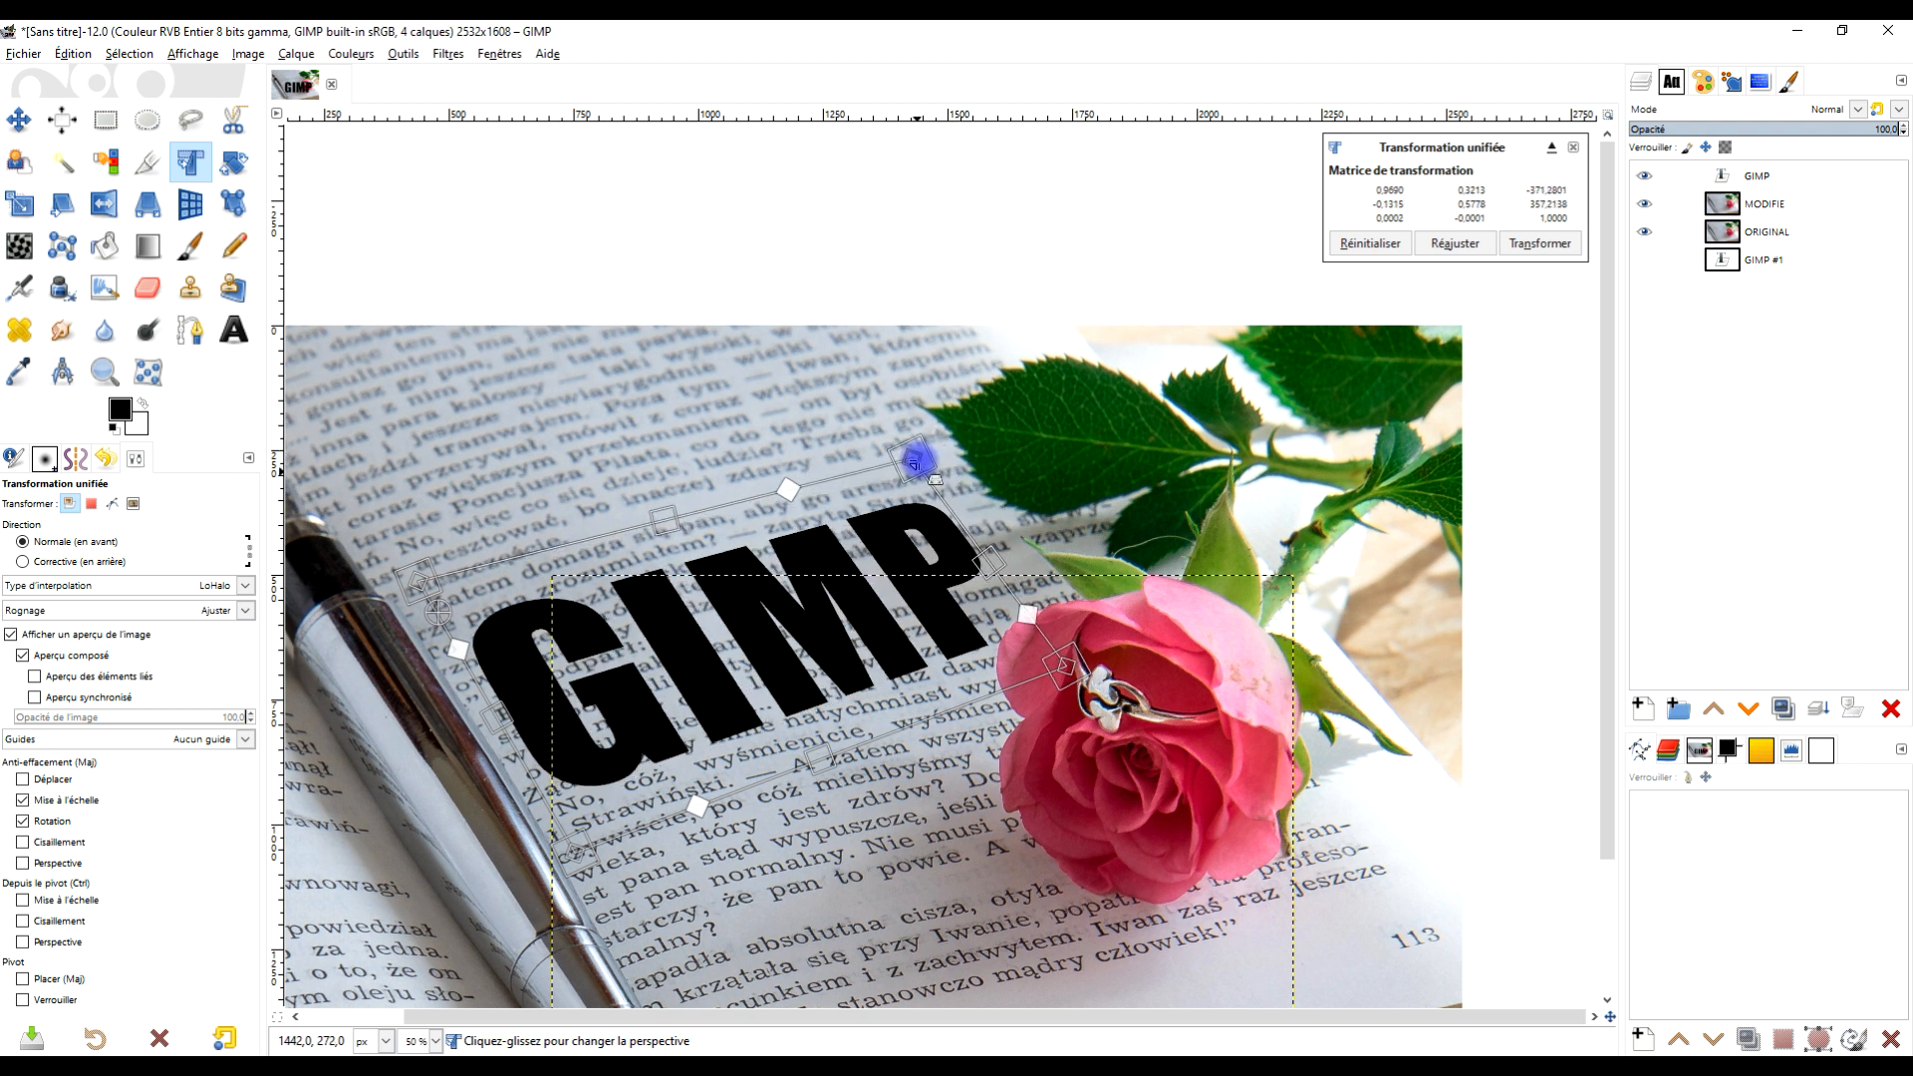
pyautogui.moveTo(420, 581); pyautogui.dragTo(449, 603)
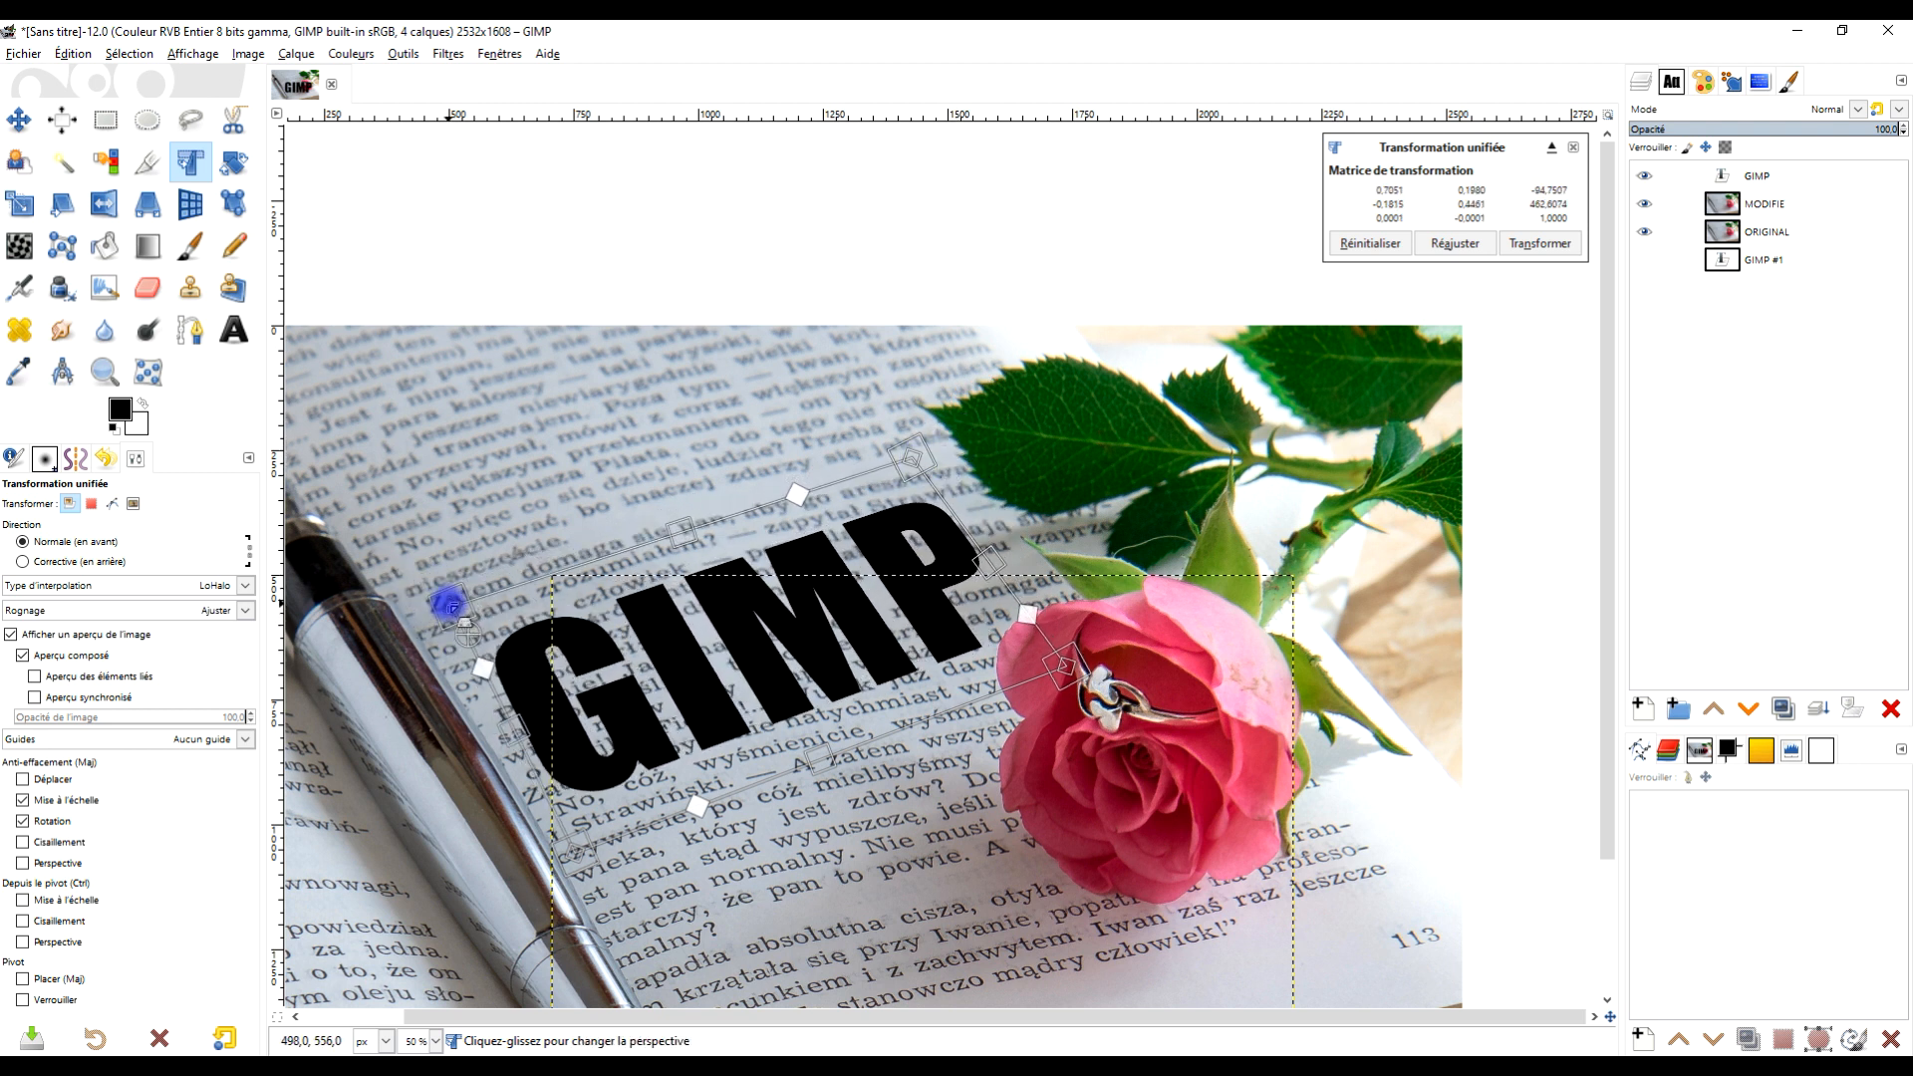
pyautogui.moveTo(1064, 663); pyautogui.dragTo(1025, 697)
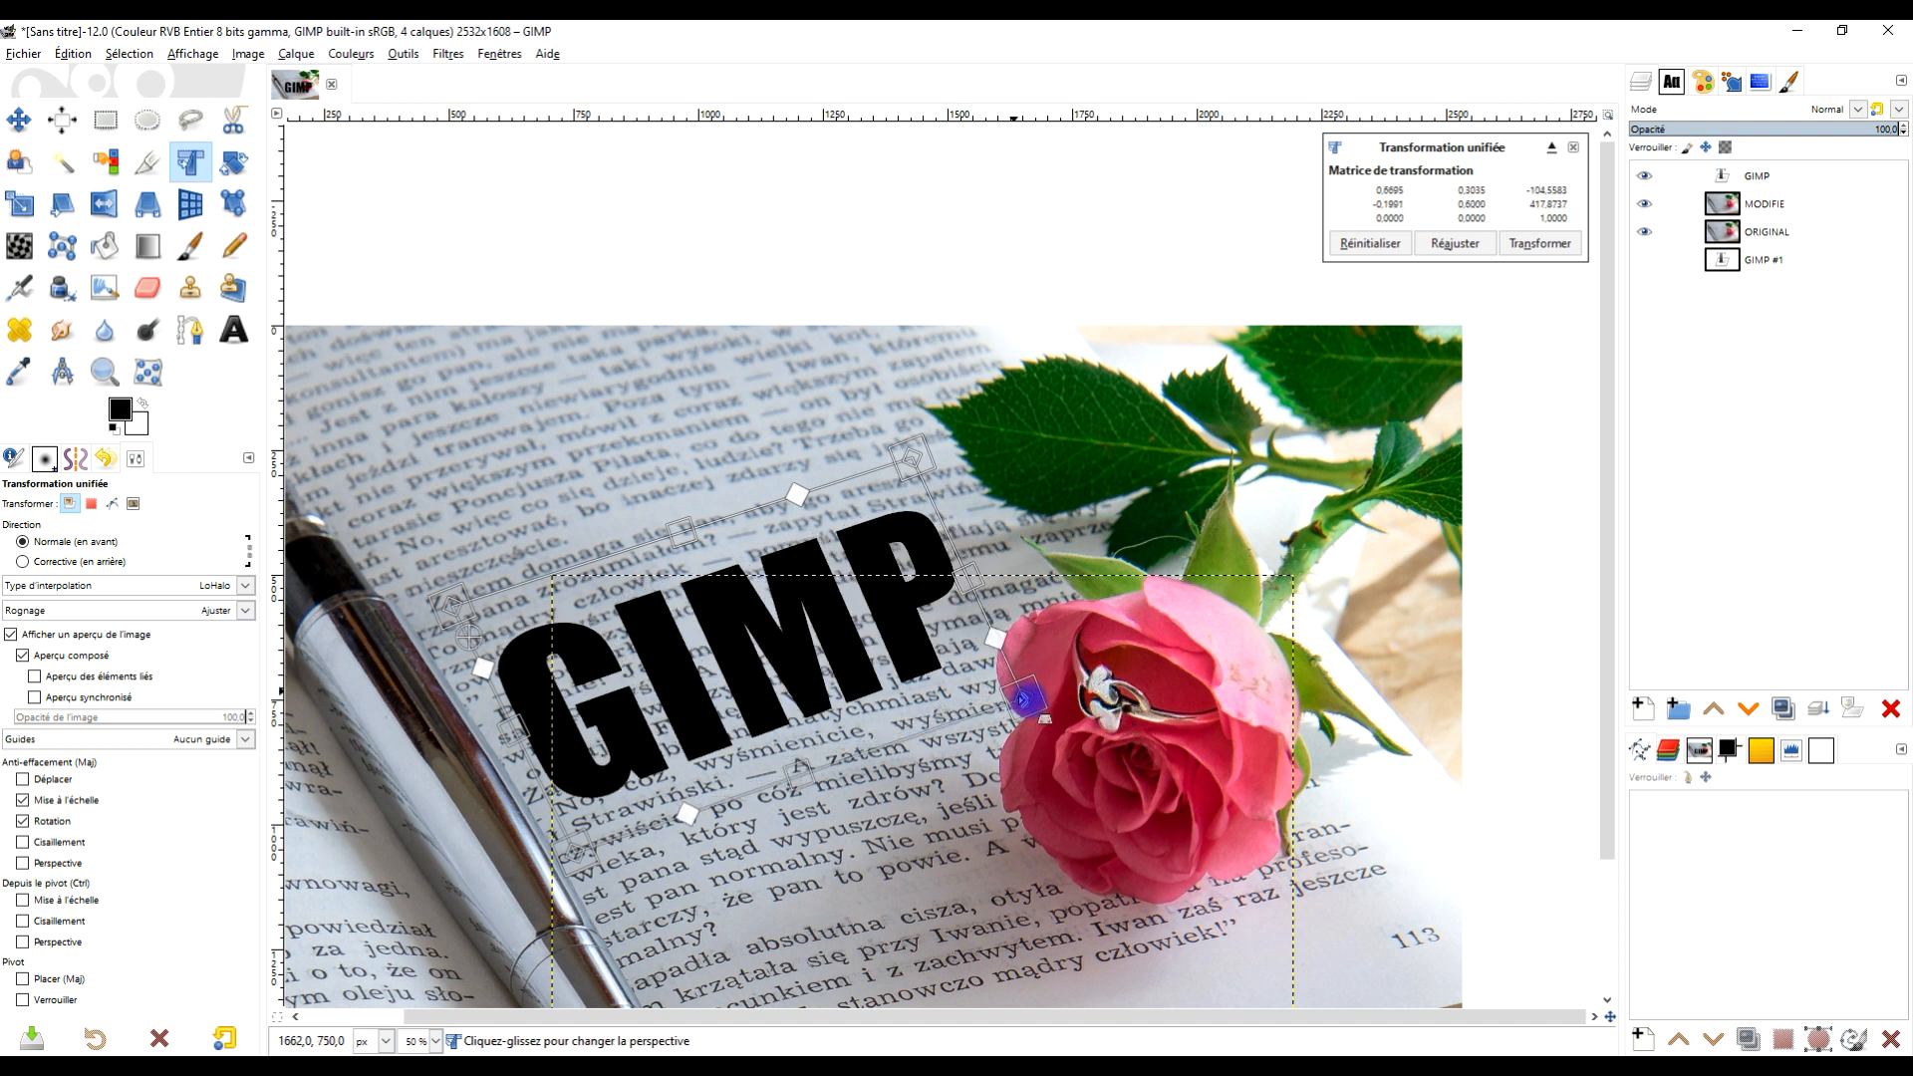
pyautogui.moveTo(906, 453); pyautogui.dragTo(913, 518)
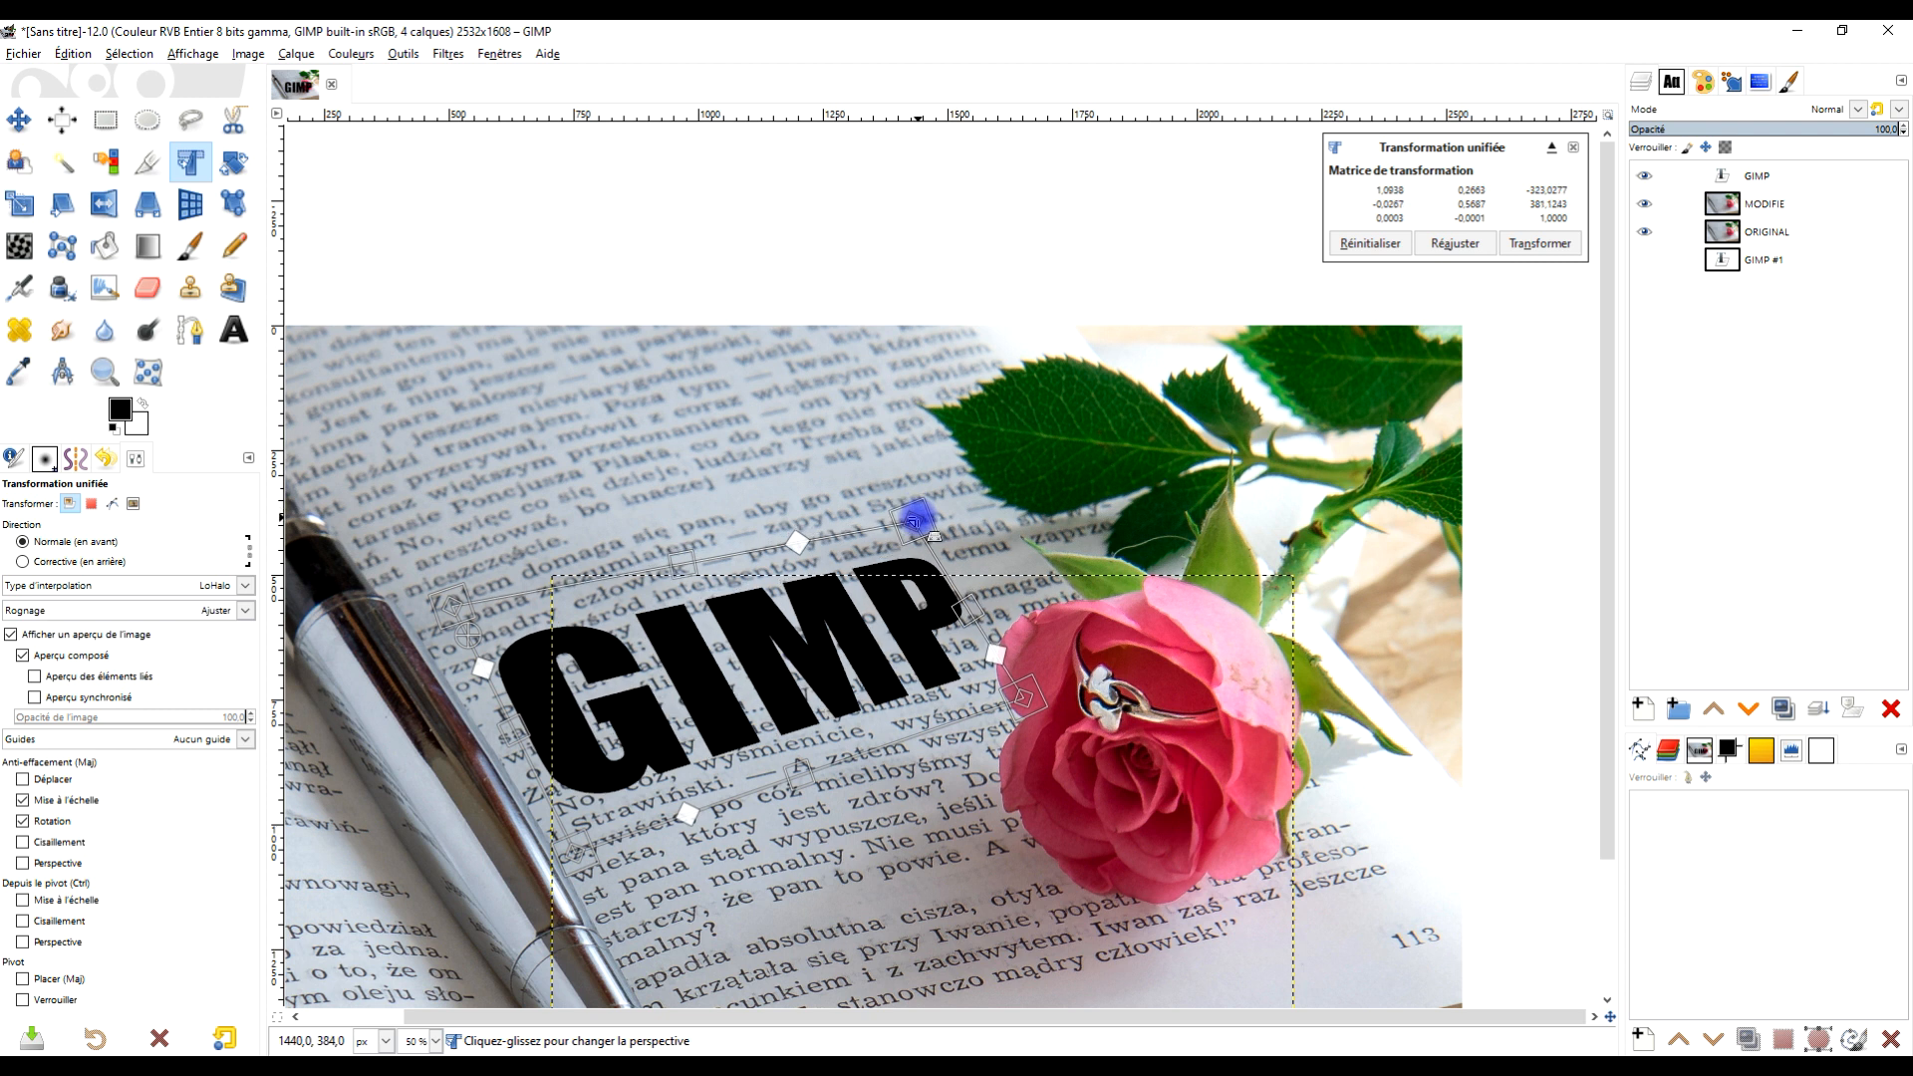
pyautogui.moveTo(449, 603)
pyautogui.mouseDown()
pyautogui.moveTo(460, 625)
pyautogui.moveTo(483, 603)
pyautogui.mouseUp()
# - Fine-tune all four perspective corners of the text so the letters lie flat along the slope of the page
pyautogui.scroll(-2, 777, 707)
pyautogui.hscroll(-2, 777, 707)
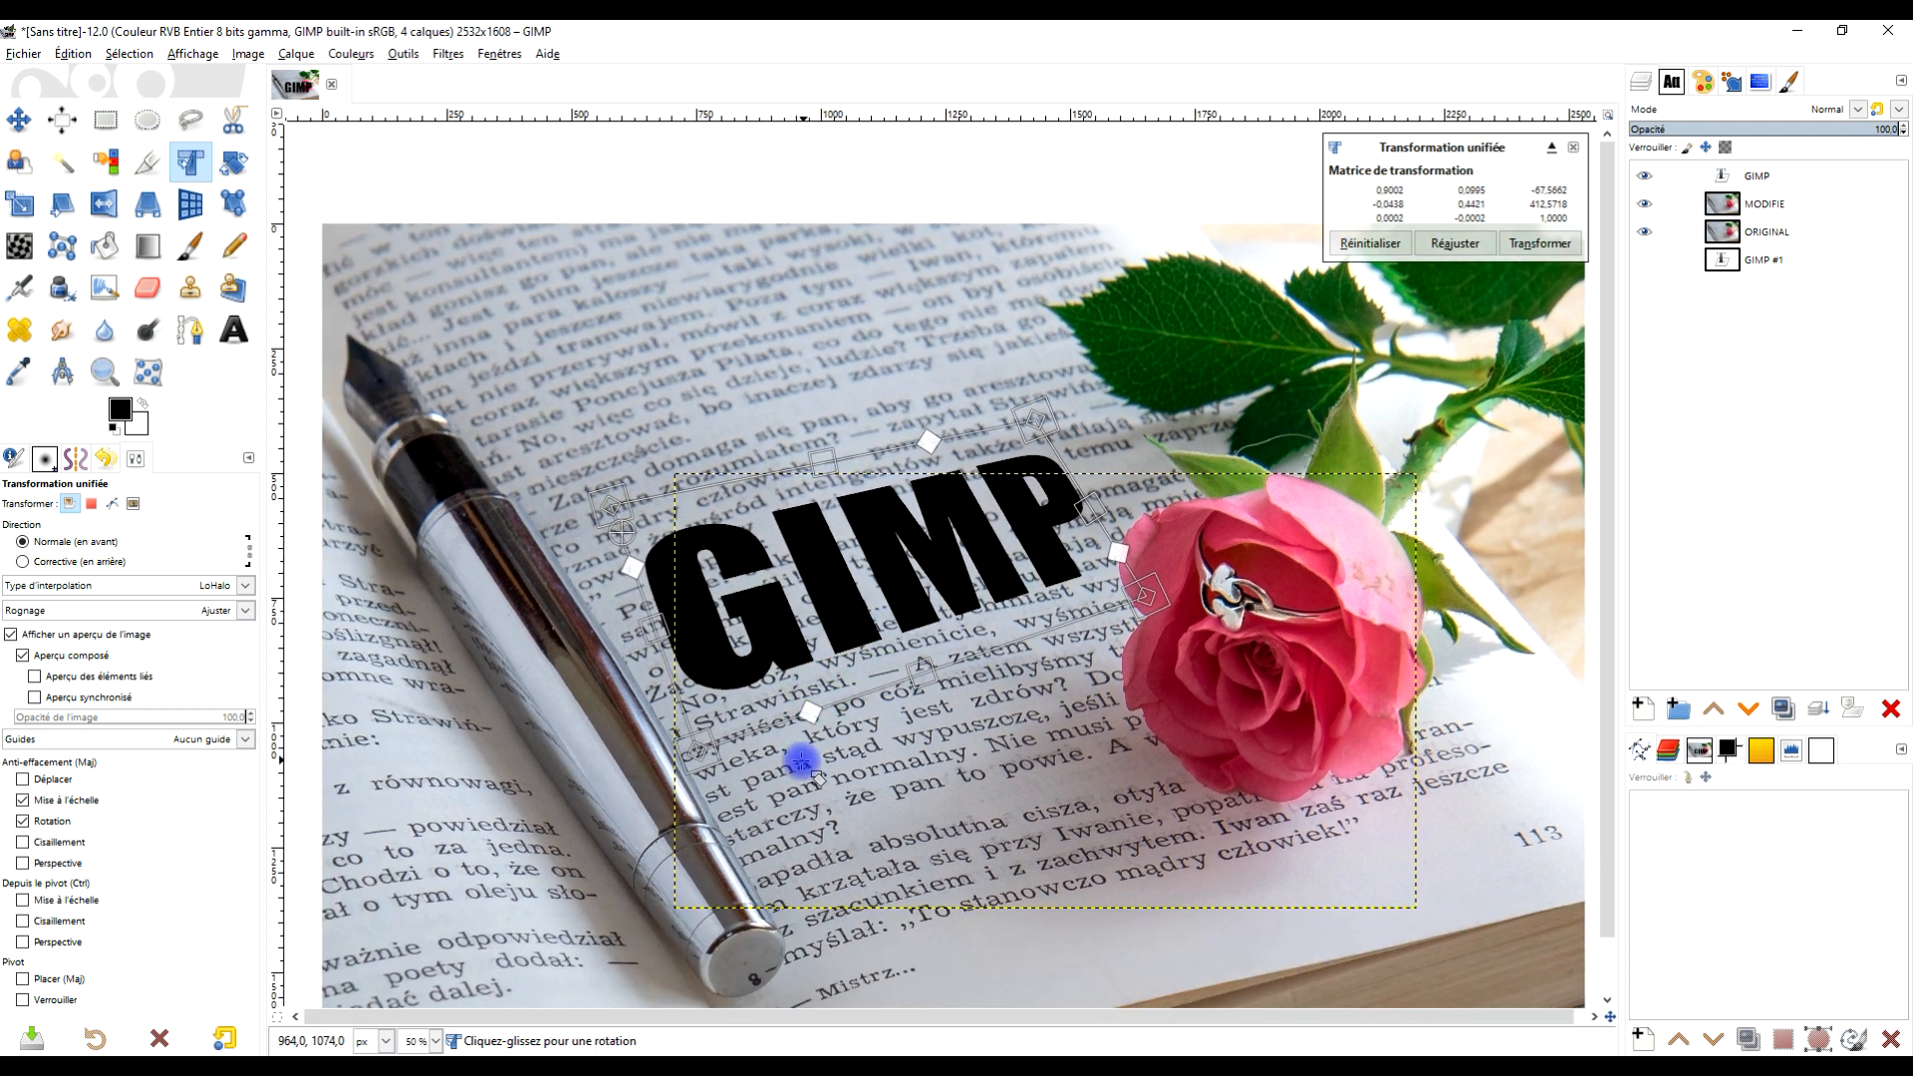
pyautogui.moveTo(703, 733); pyautogui.dragTo(696, 721)
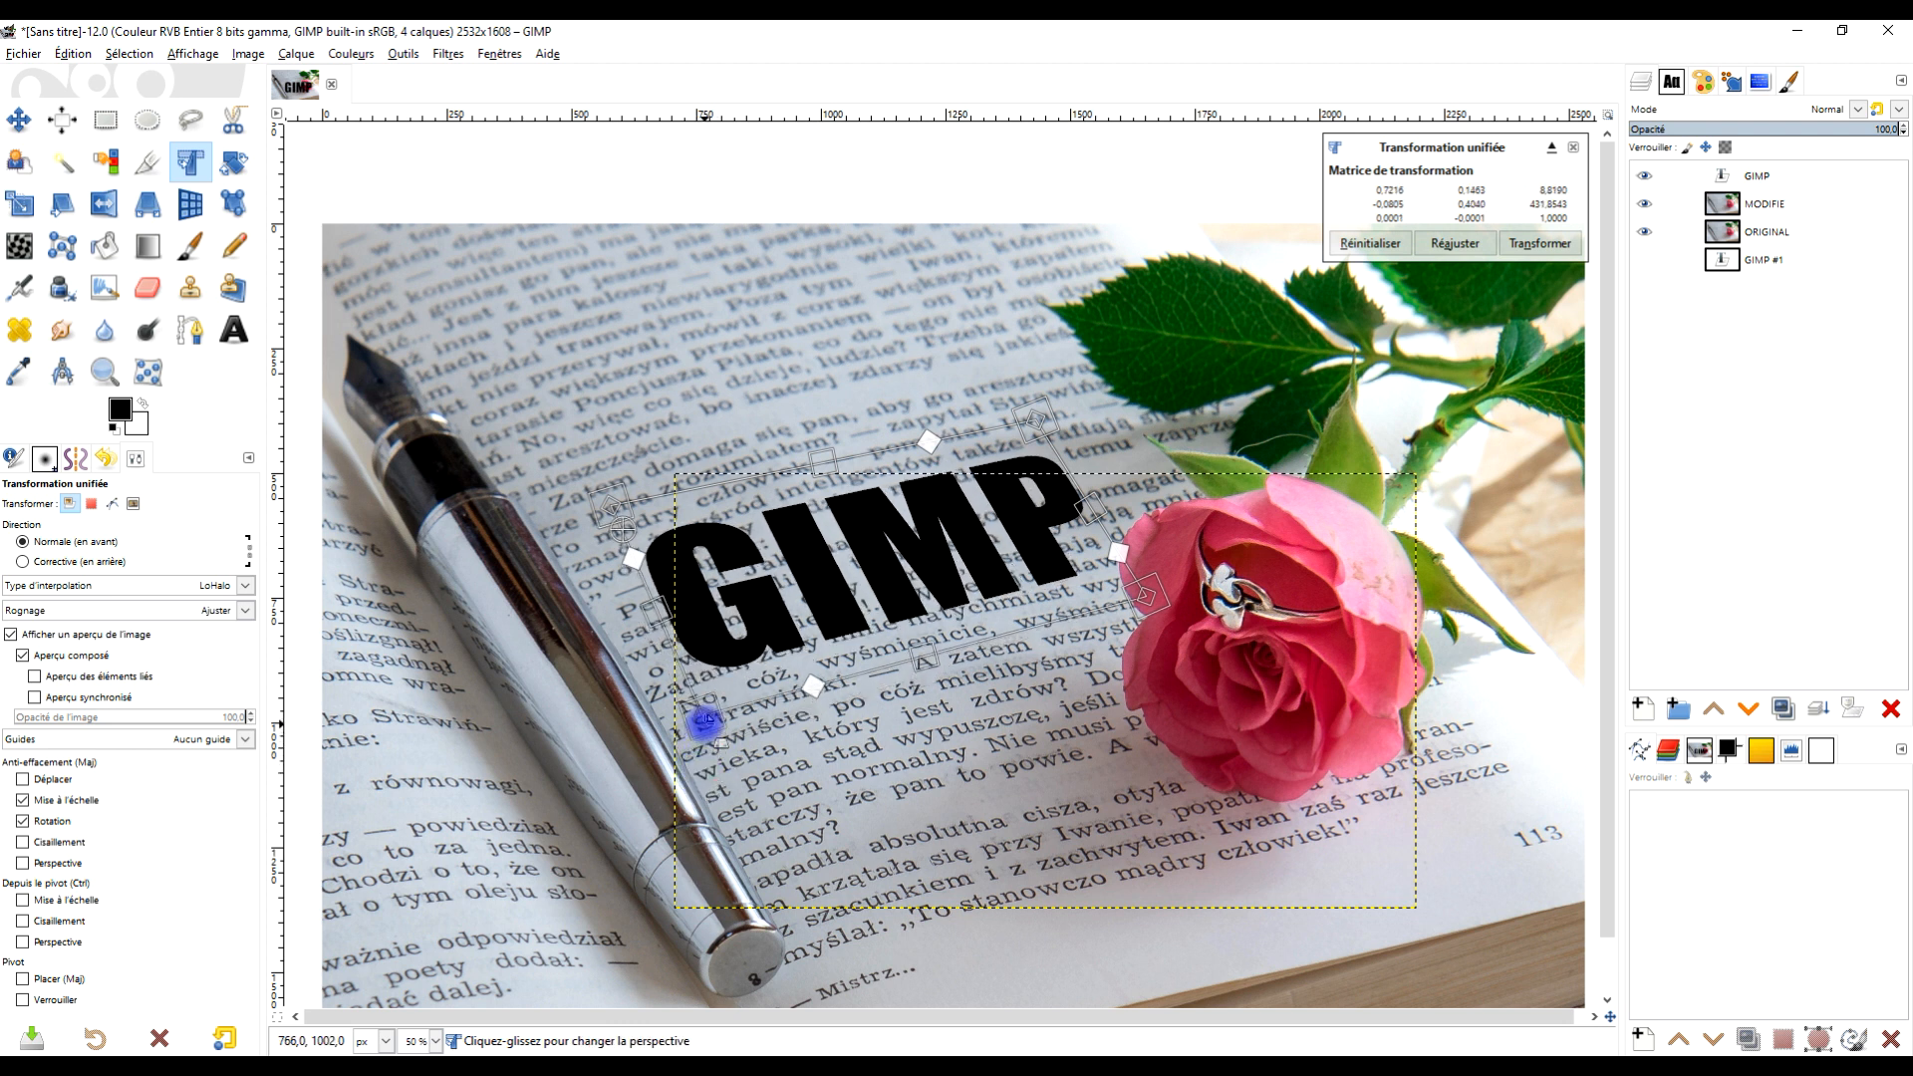
pyautogui.moveTo(1048, 426); pyautogui.dragTo(1040, 423)
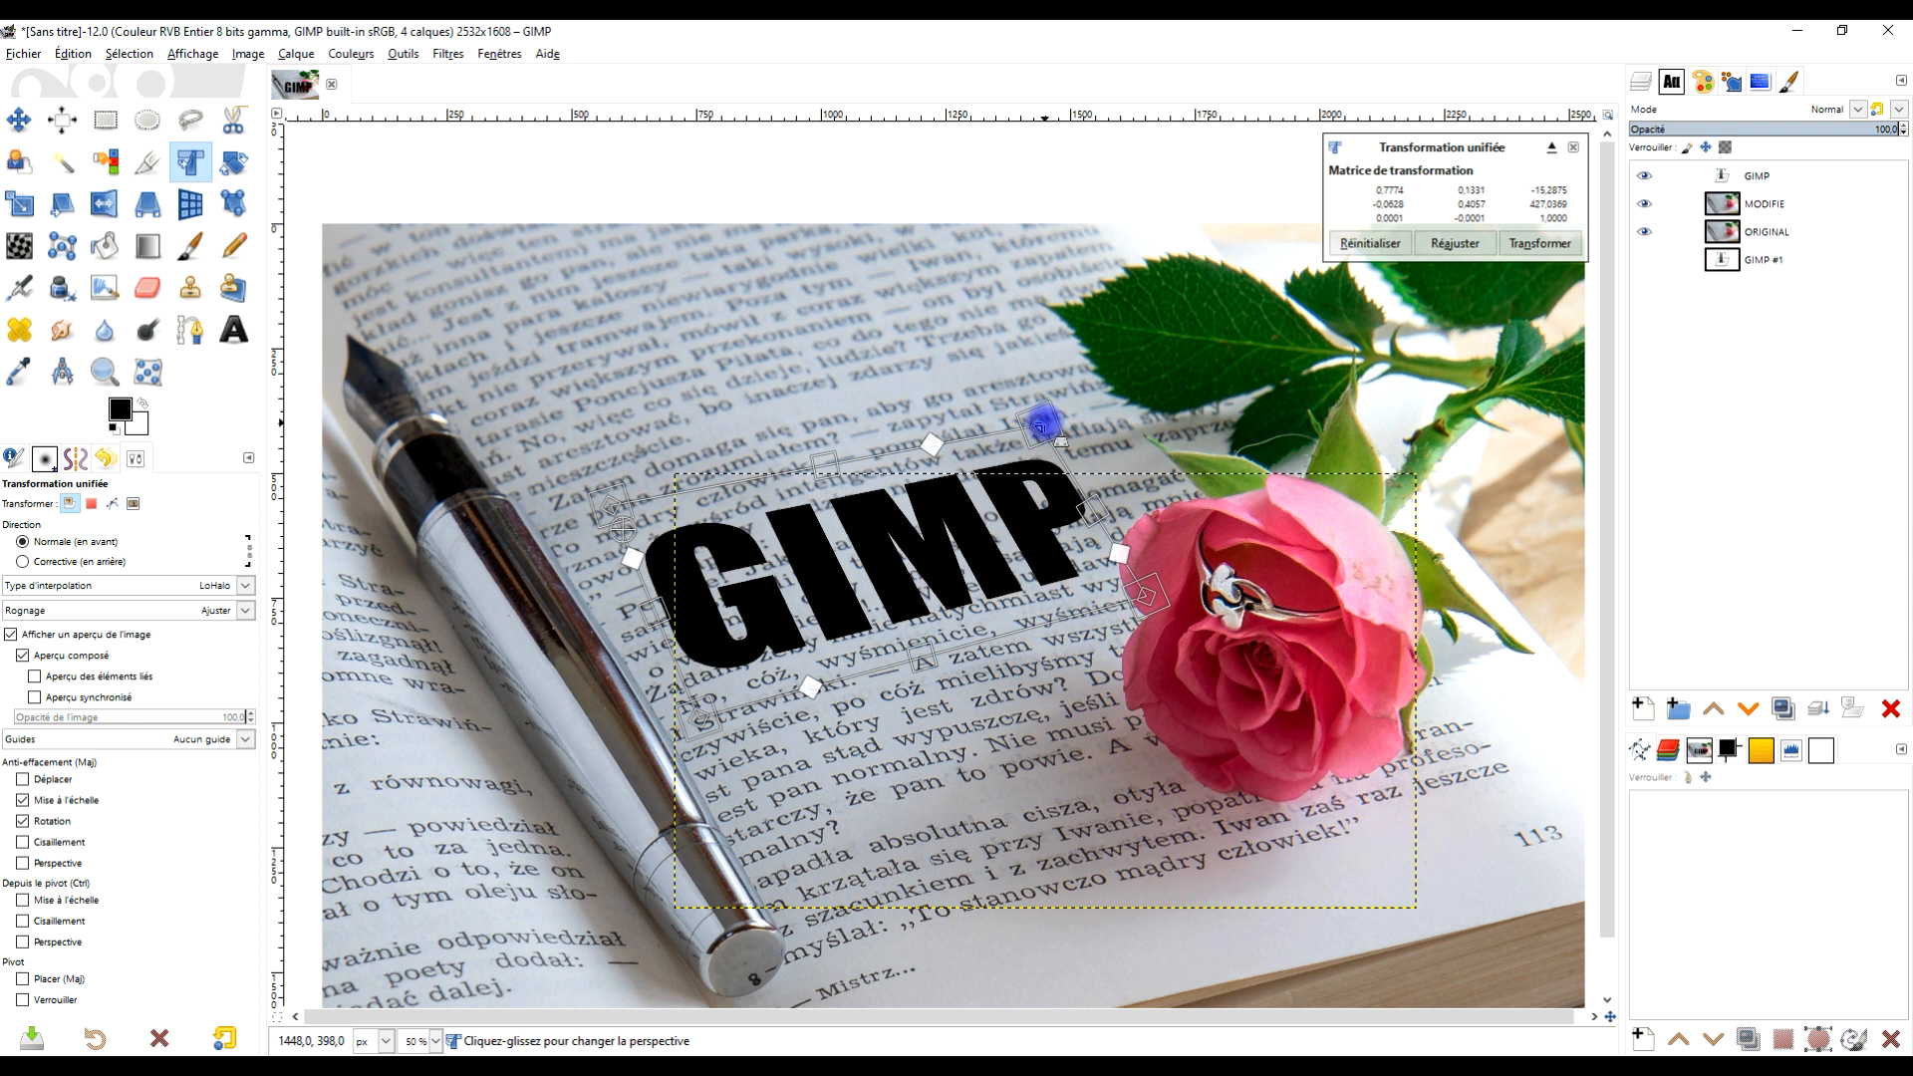
pyautogui.moveTo(1146, 598); pyautogui.dragTo(1118, 595)
pyautogui.moveTo(717, 709); pyautogui.dragTo(679, 700)
pyautogui.moveTo(623, 561); pyautogui.dragTo(611, 521)
pyautogui.moveTo(1040, 426); pyautogui.dragTo(1032, 458)
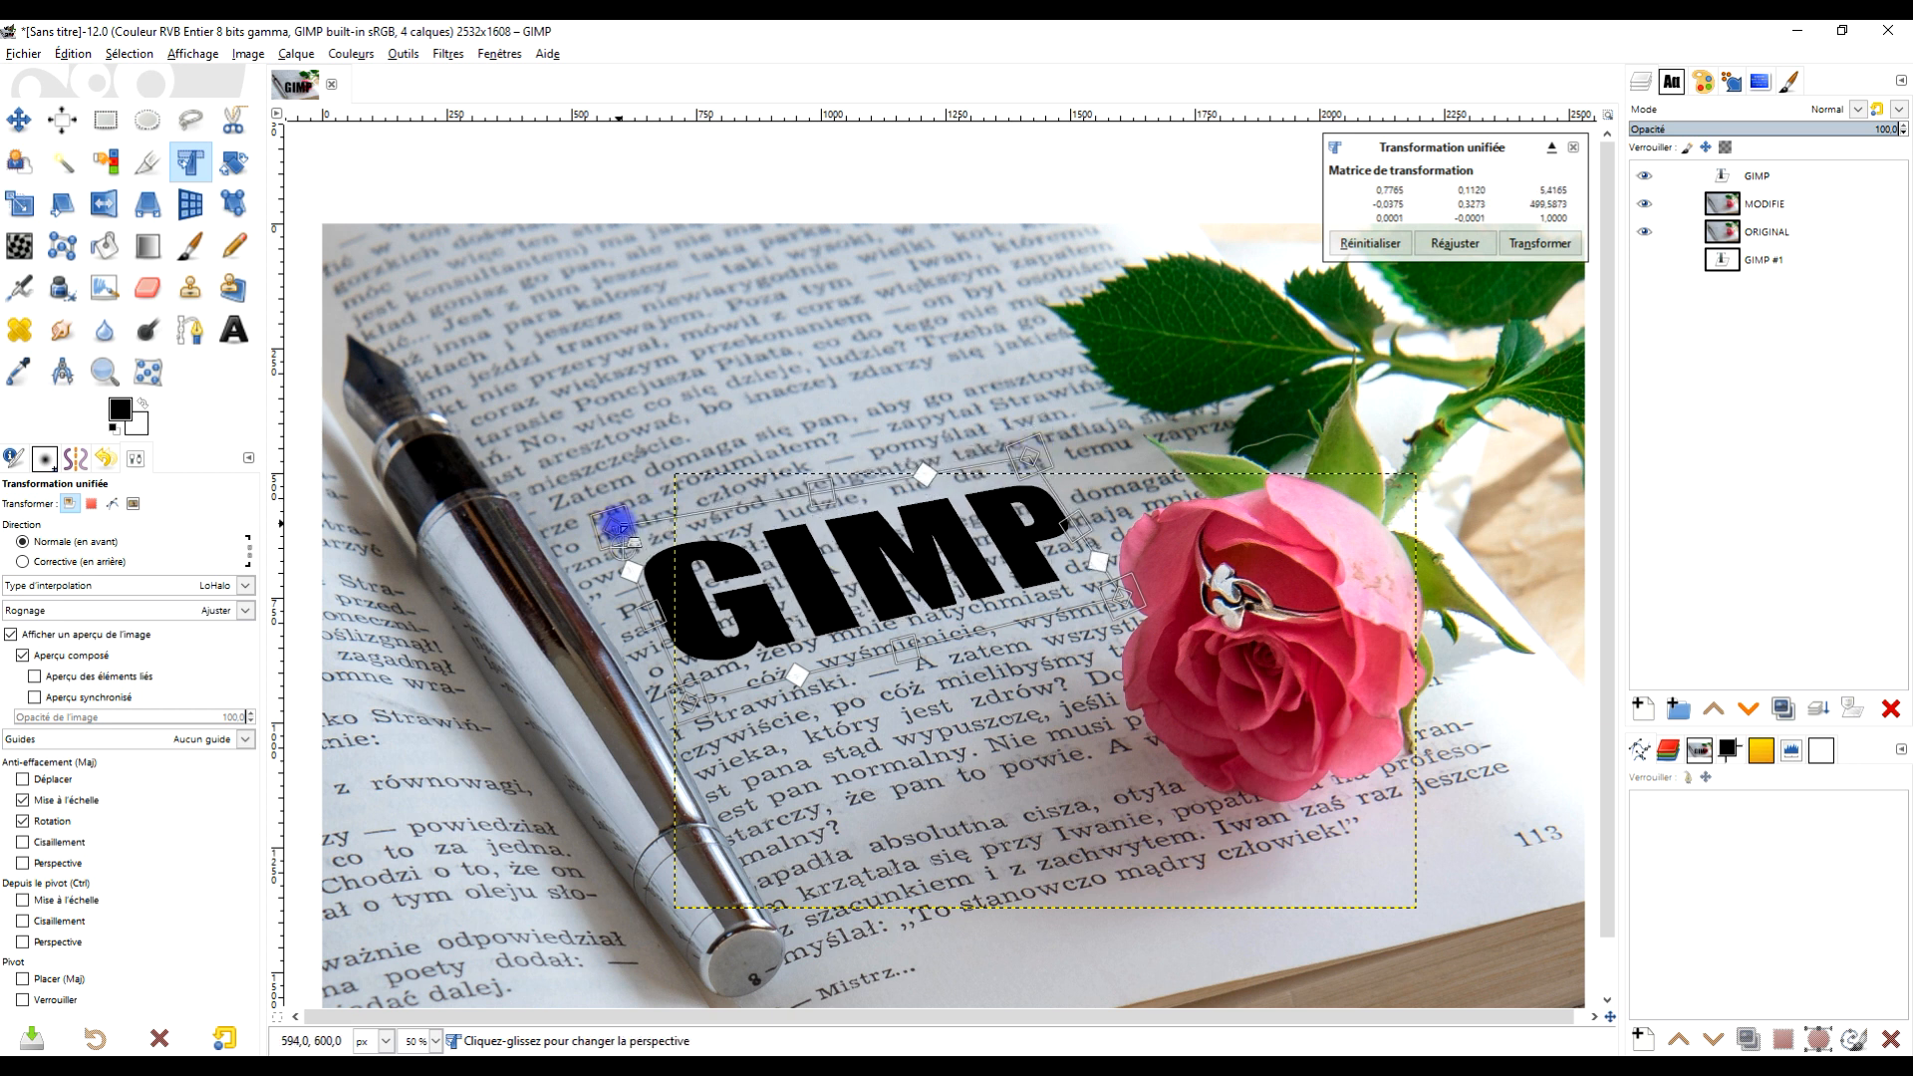
pyautogui.moveTo(612, 528); pyautogui.dragTo(604, 536)
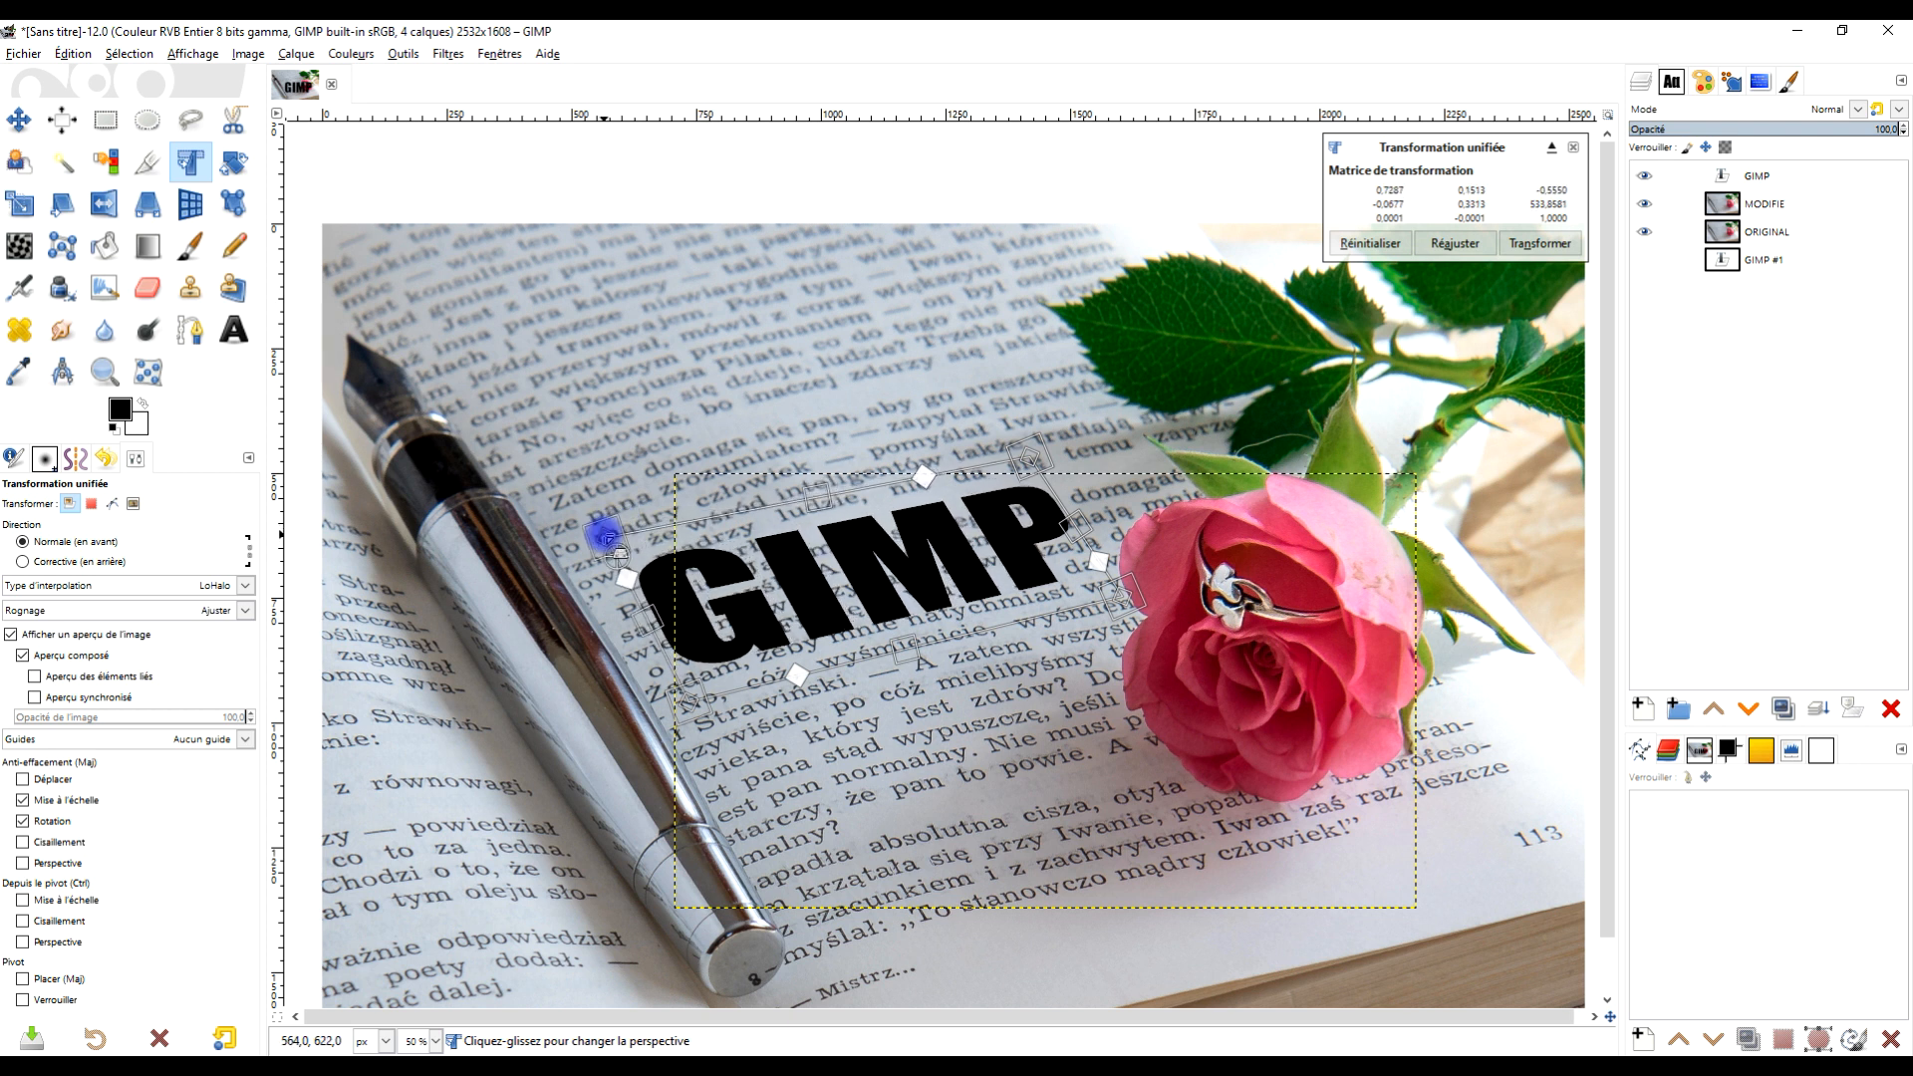
pyautogui.moveTo(684, 705); pyautogui.dragTo(709, 708)
pyautogui.moveTo(1030, 457); pyautogui.dragTo(1021, 464)
# - Move the distorted text slightly down and toward the rose, and apply the transformation
pyautogui.press('space')
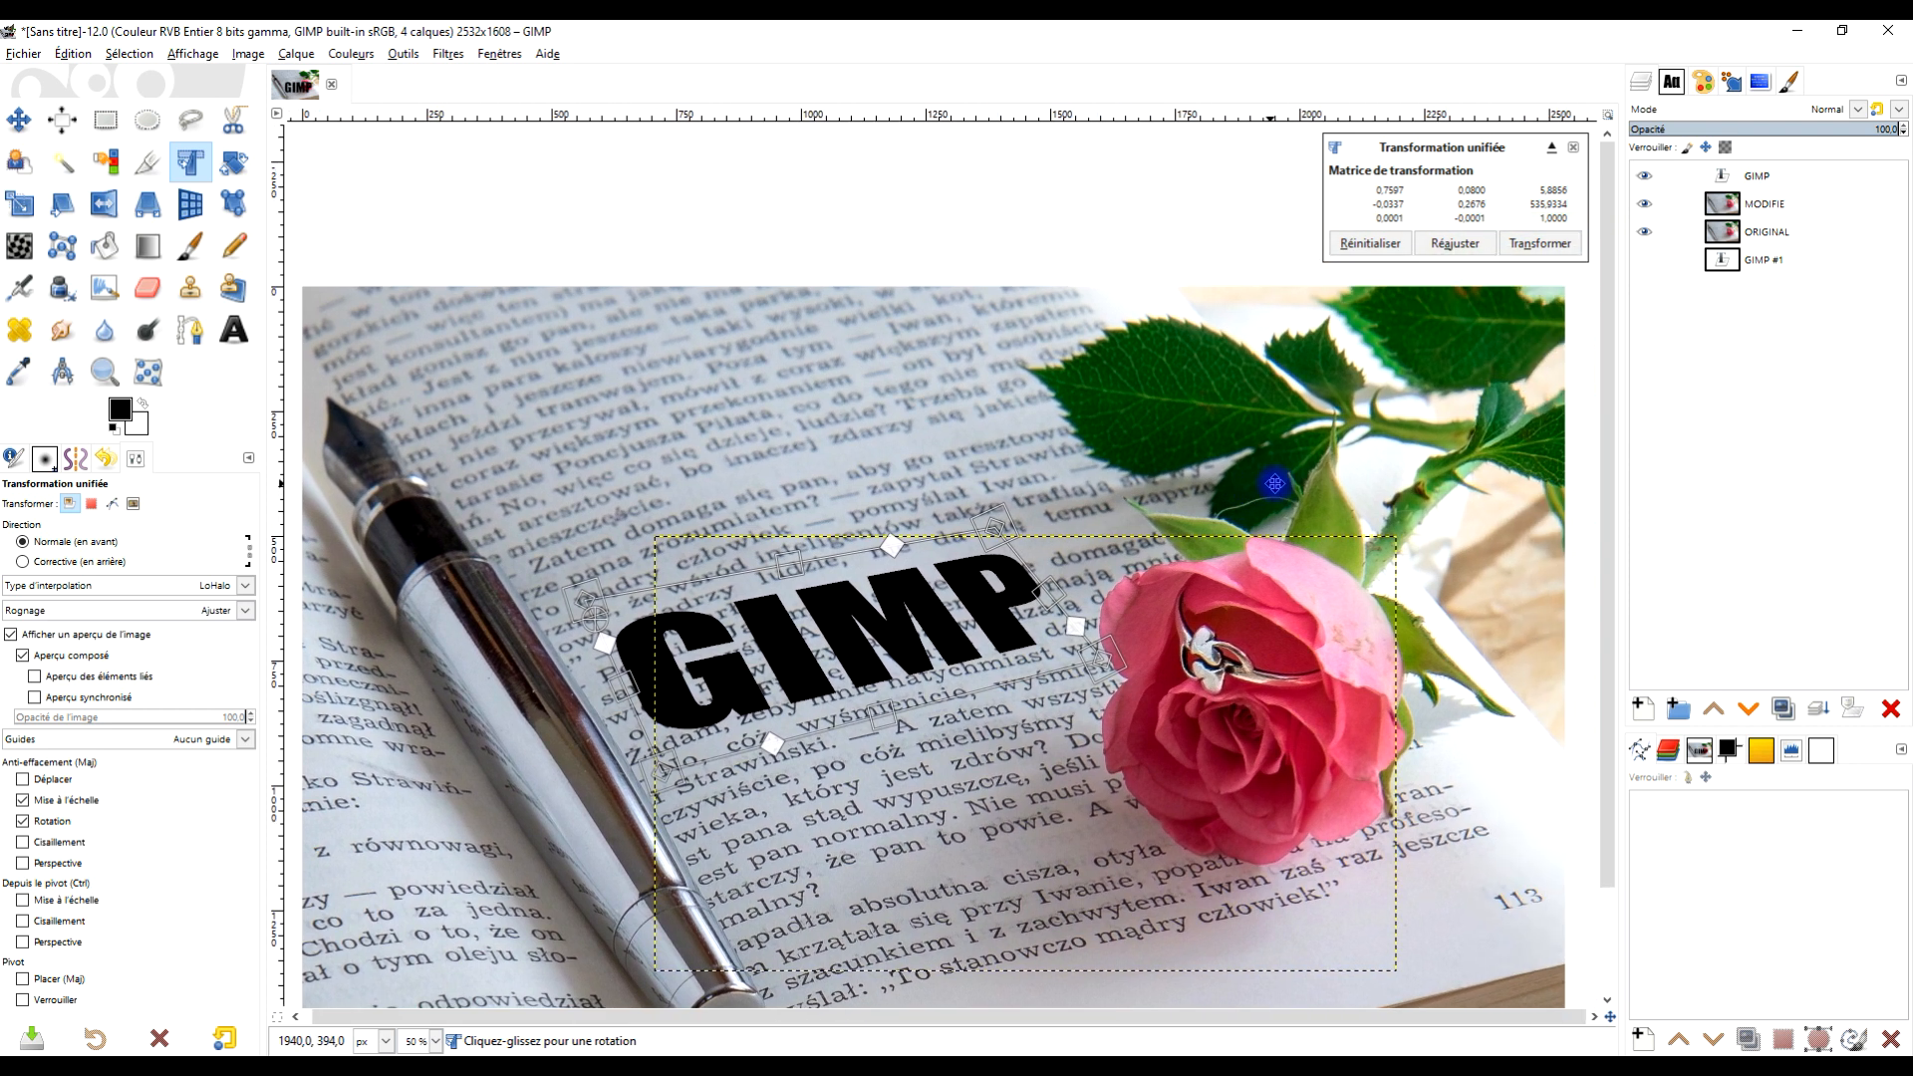
pyautogui.moveTo(1275, 483); pyautogui.dragTo(1247, 483)
pyautogui.moveTo(833, 658); pyautogui.dragTo(869, 678)
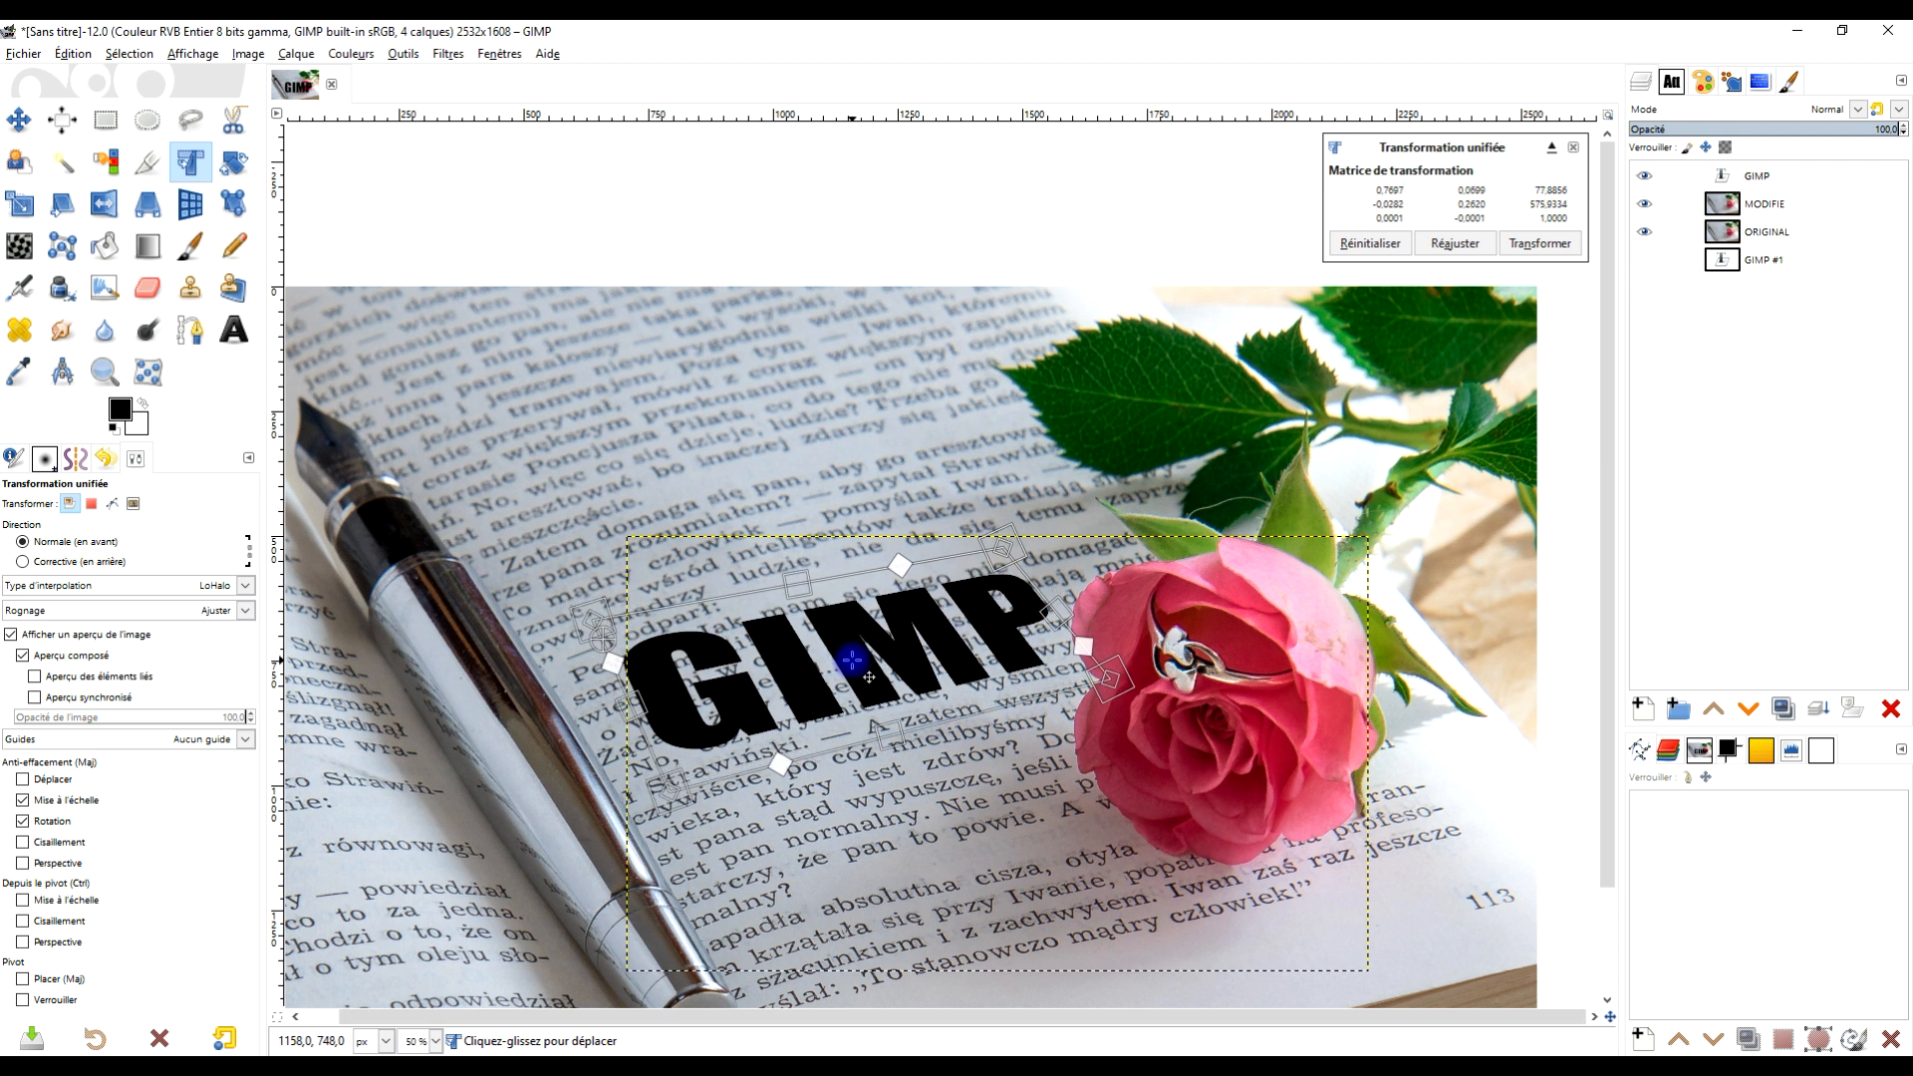
pyautogui.click(1540, 244)
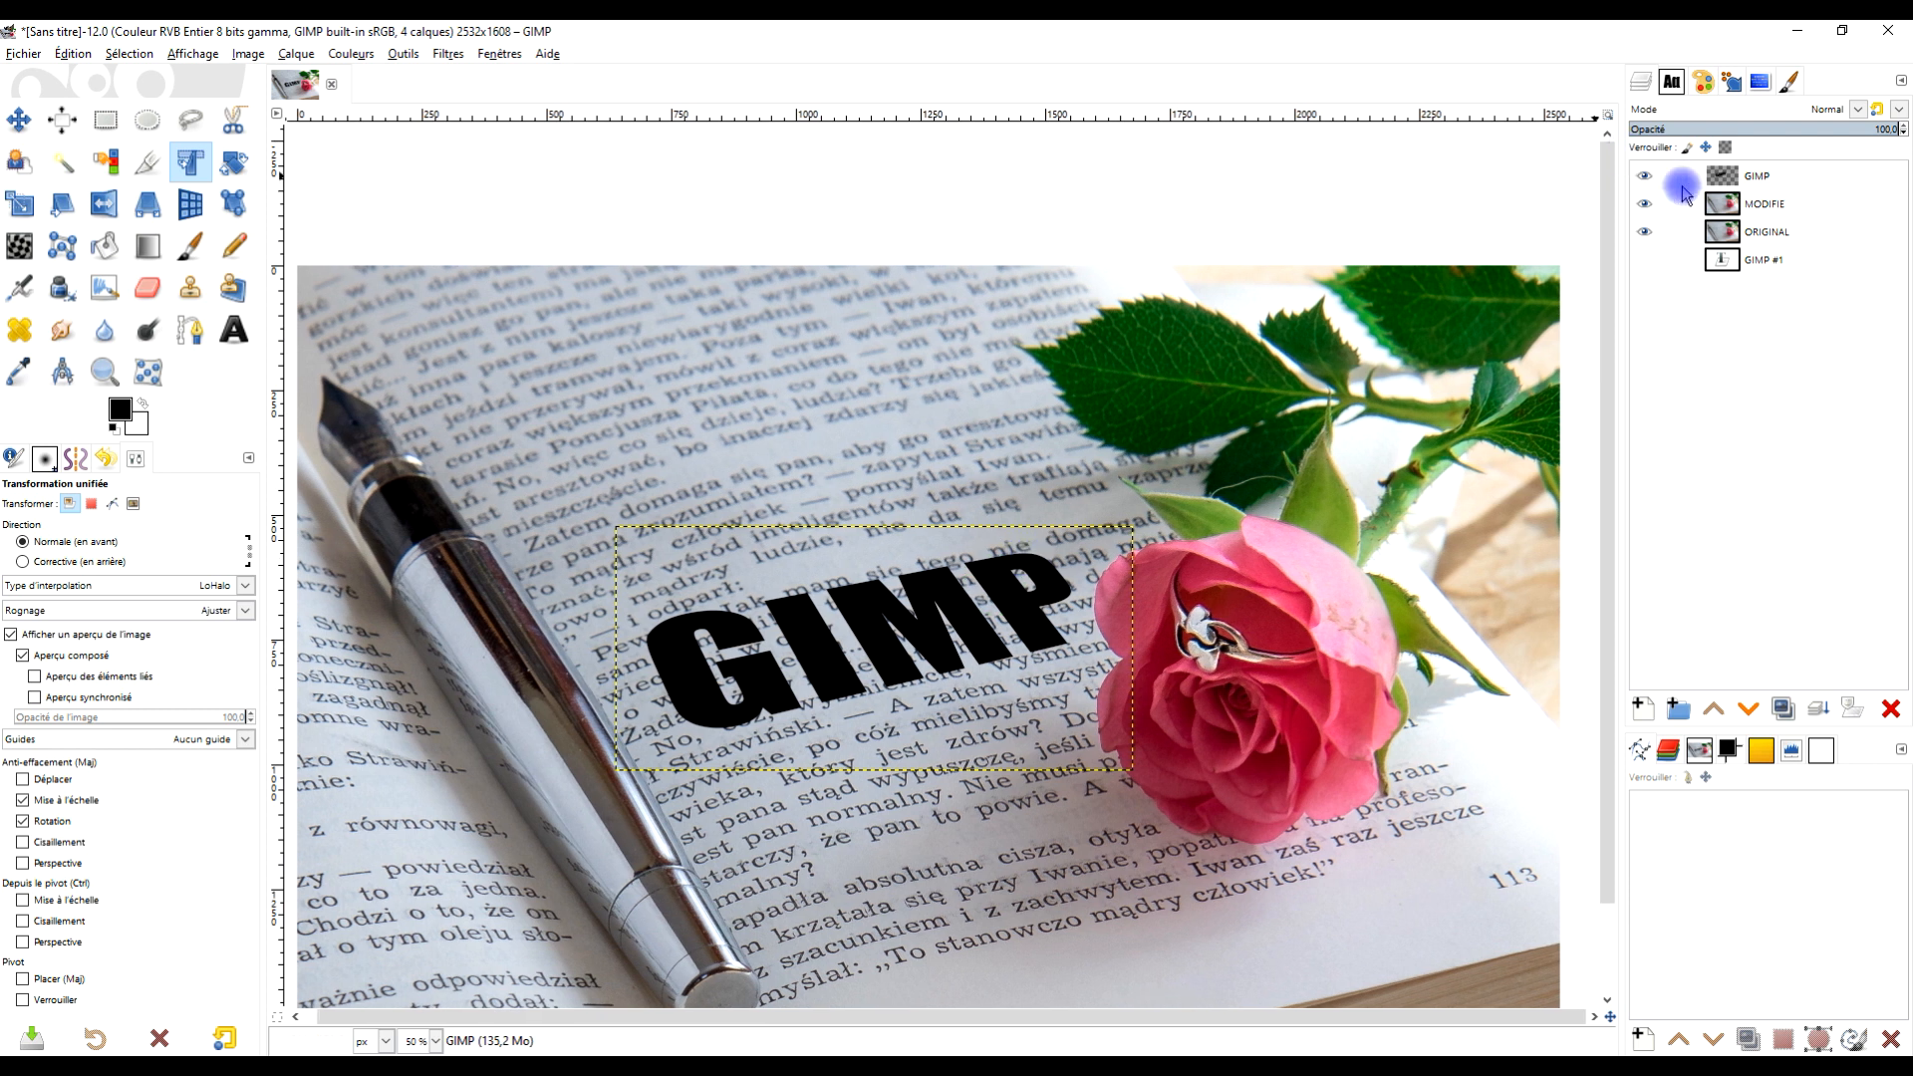
# - Move the GIMP layer below the ORIGINAL layer and create a selection of its letters with Alpha to Selection
pyautogui.click(1756, 178)
pyautogui.moveTo(1729, 182); pyautogui.dragTo(1721, 239)
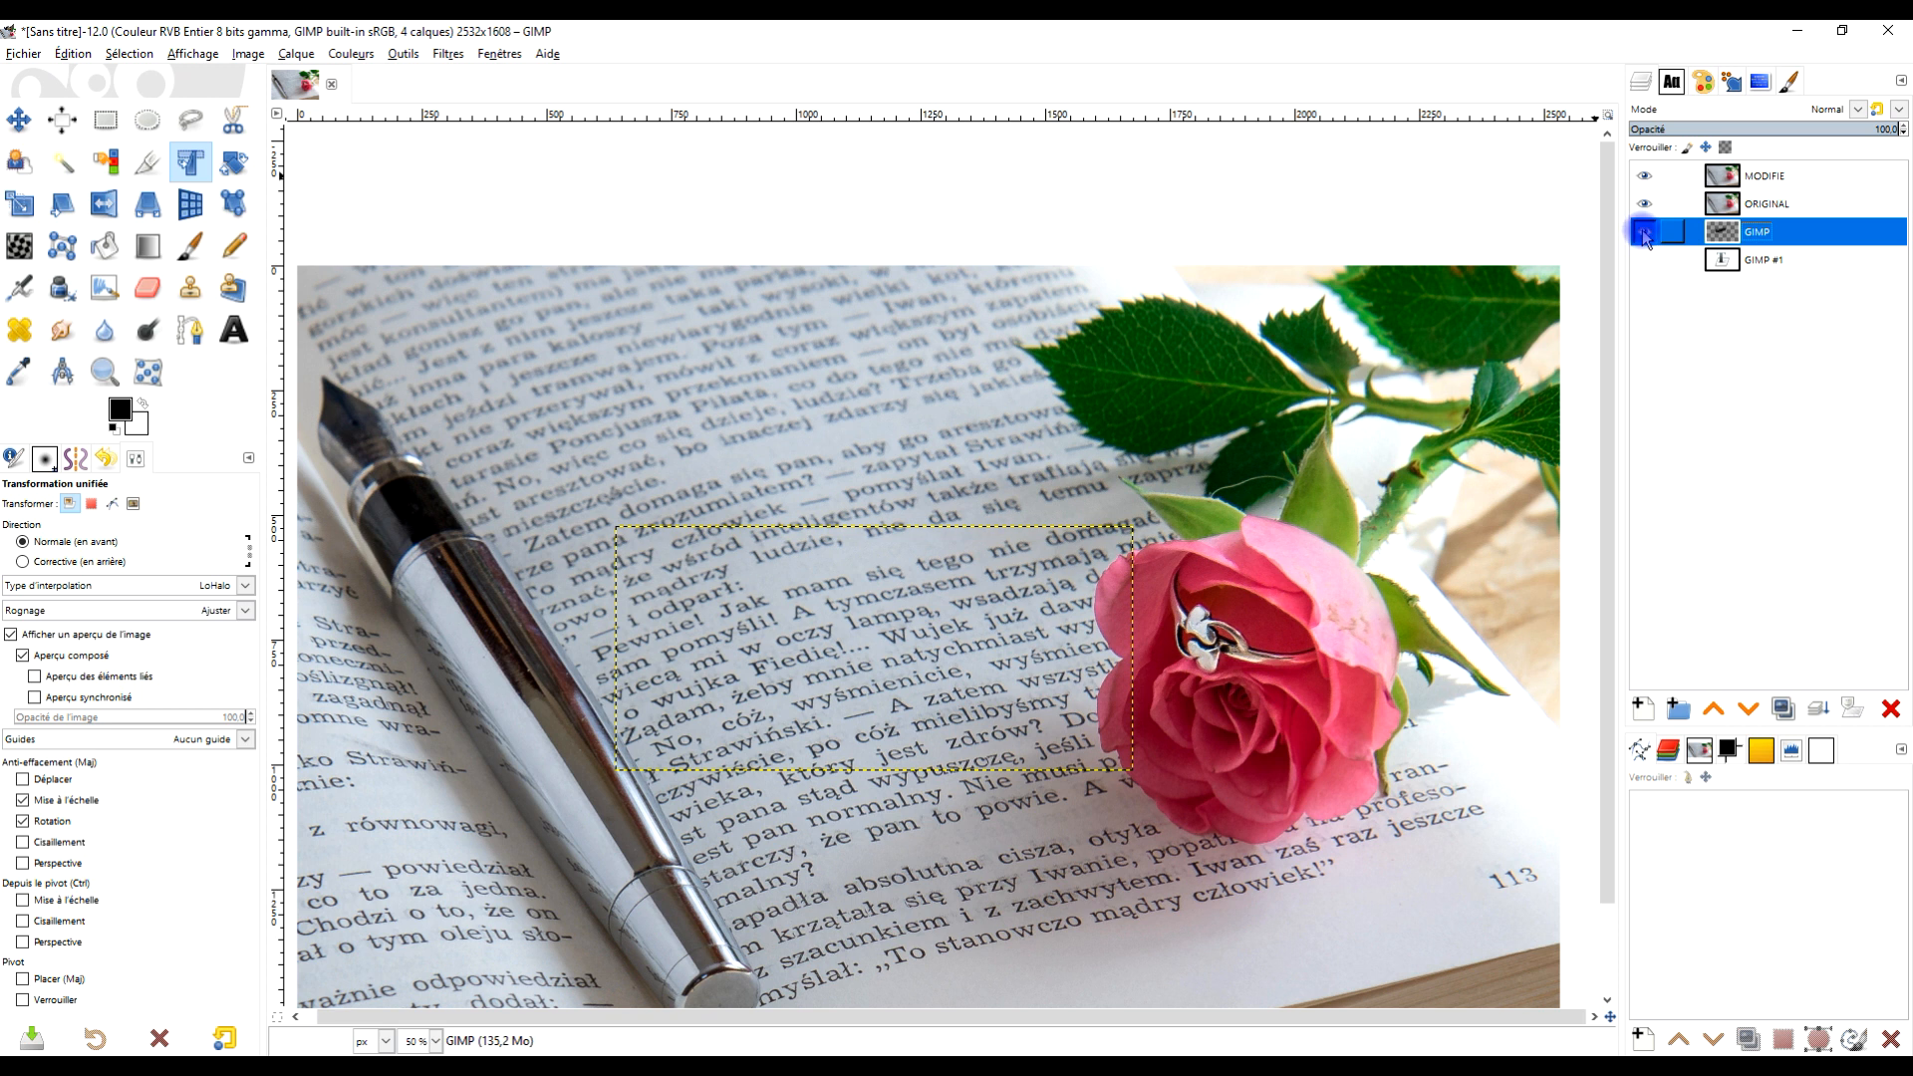
pyautogui.rightClick(1723, 235)
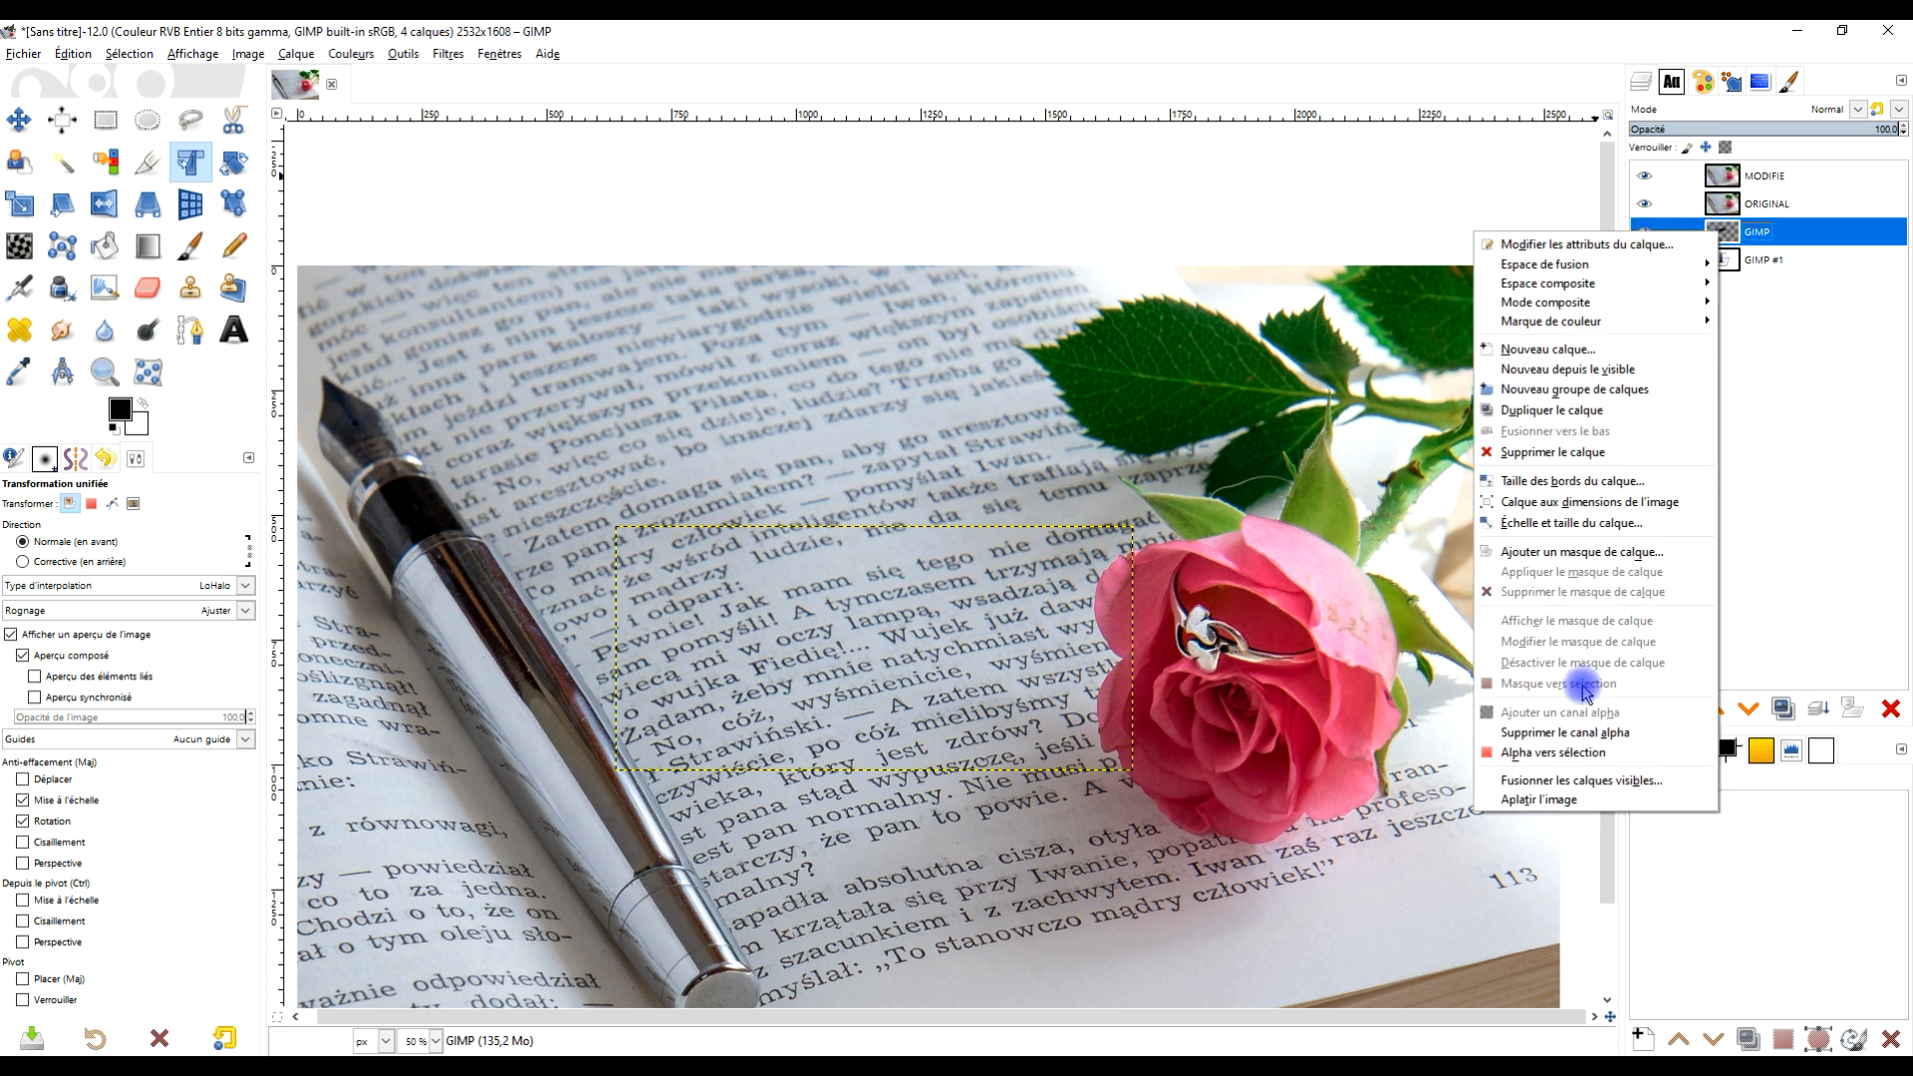
pyautogui.click(1564, 752)
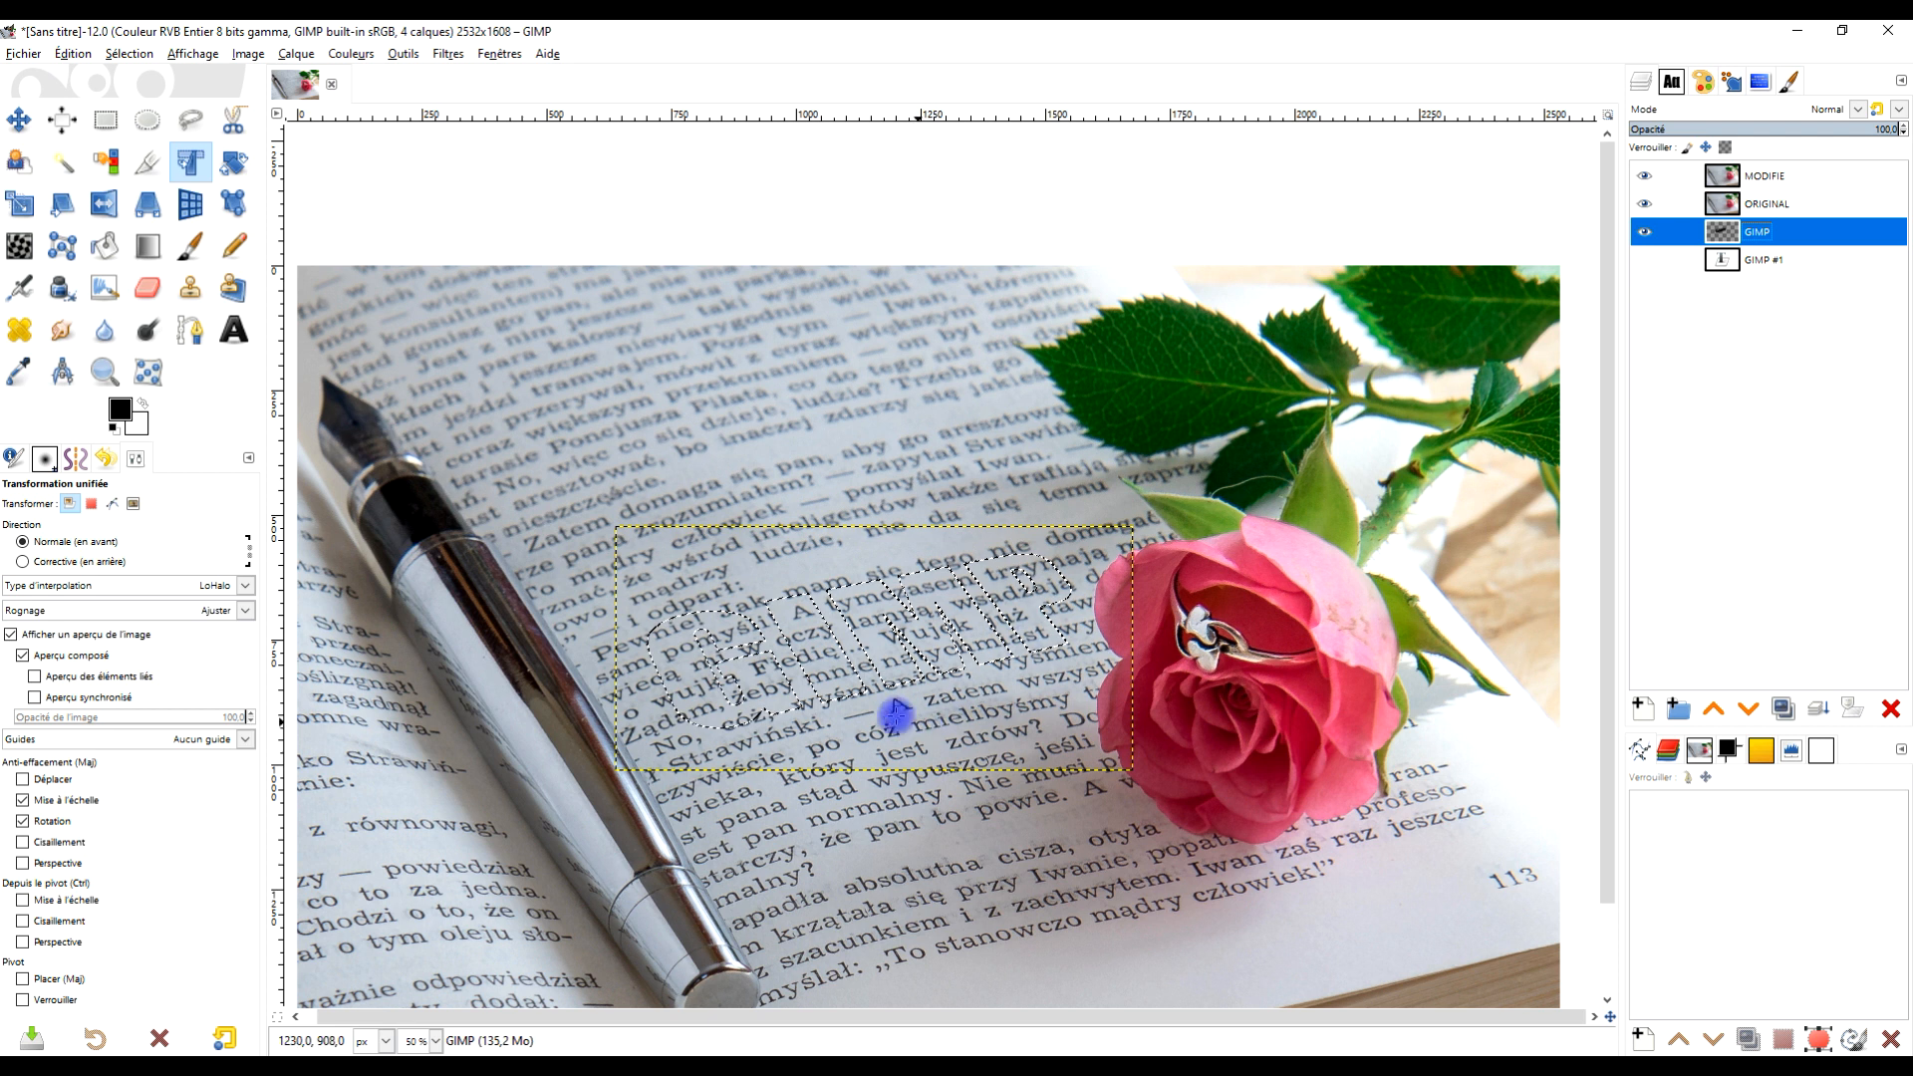
pyautogui.press('1')
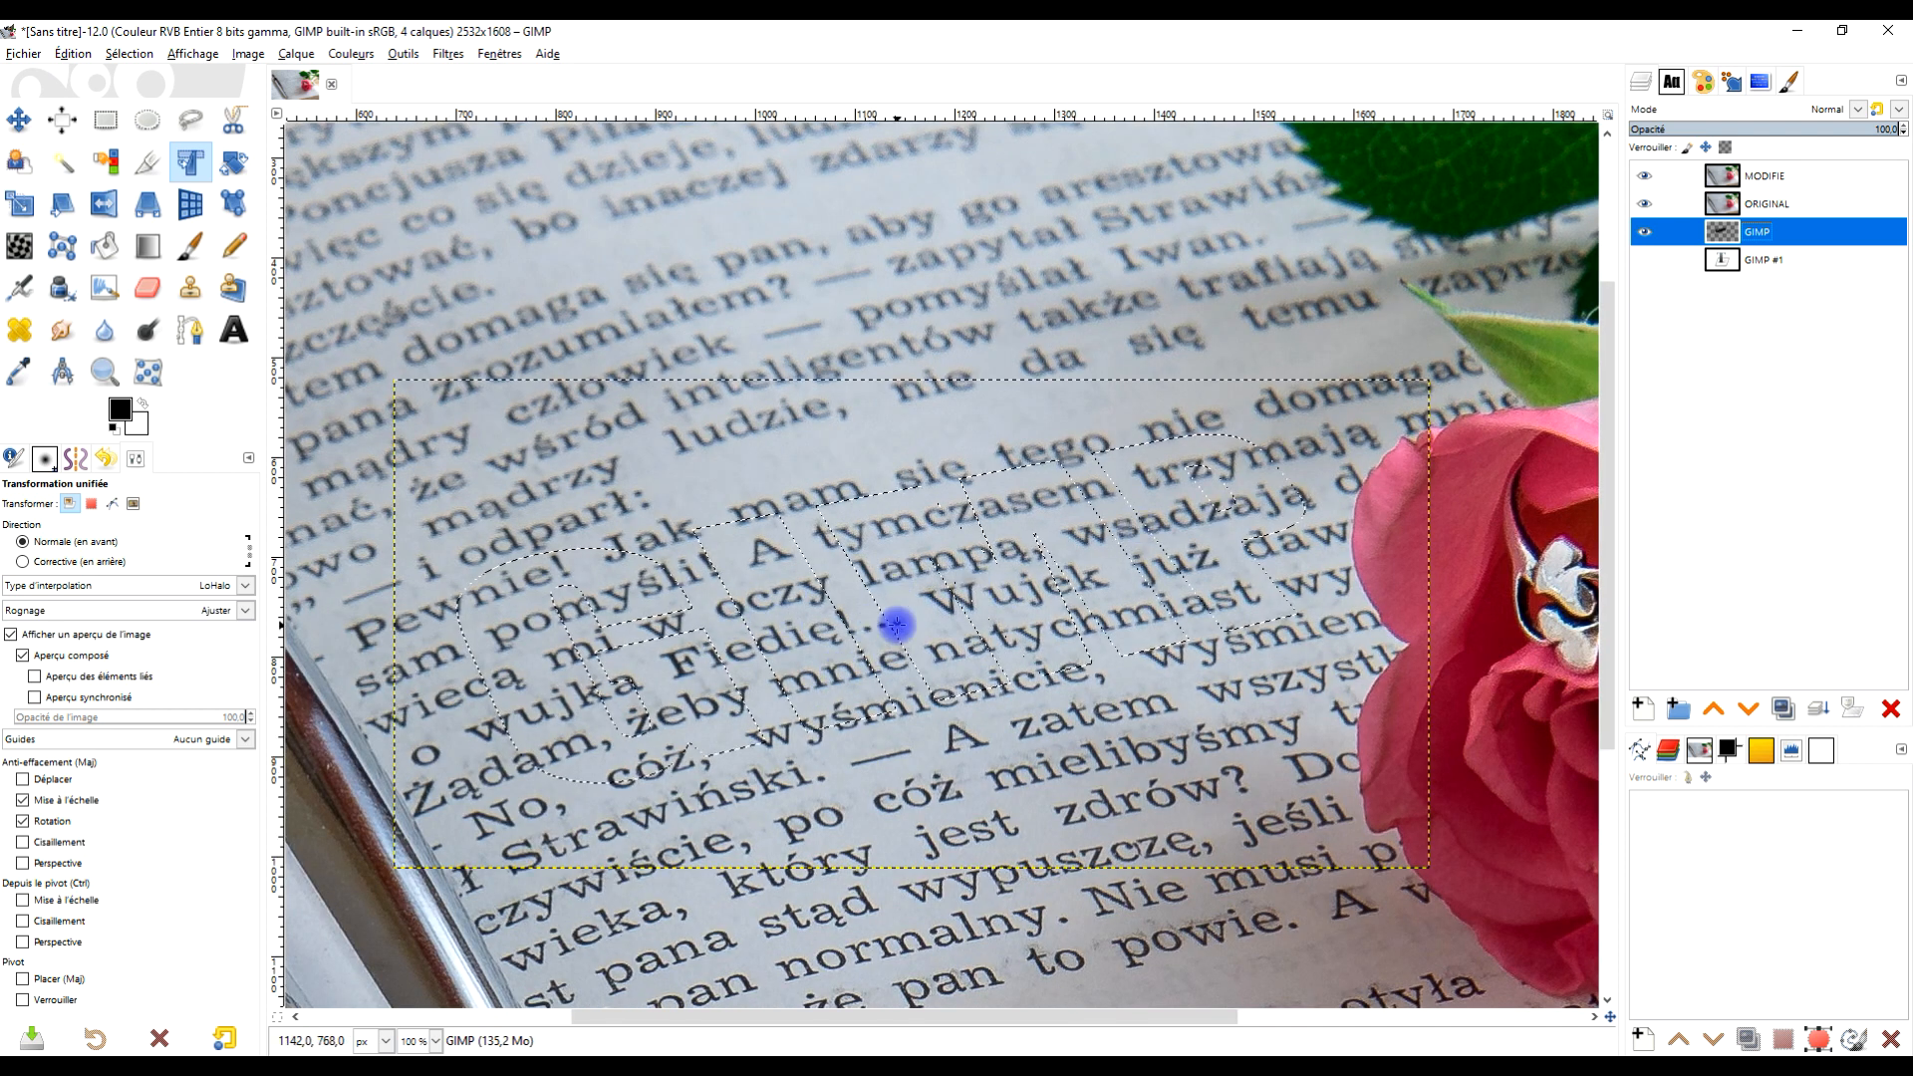
pyautogui.hotkey('shift', '2')
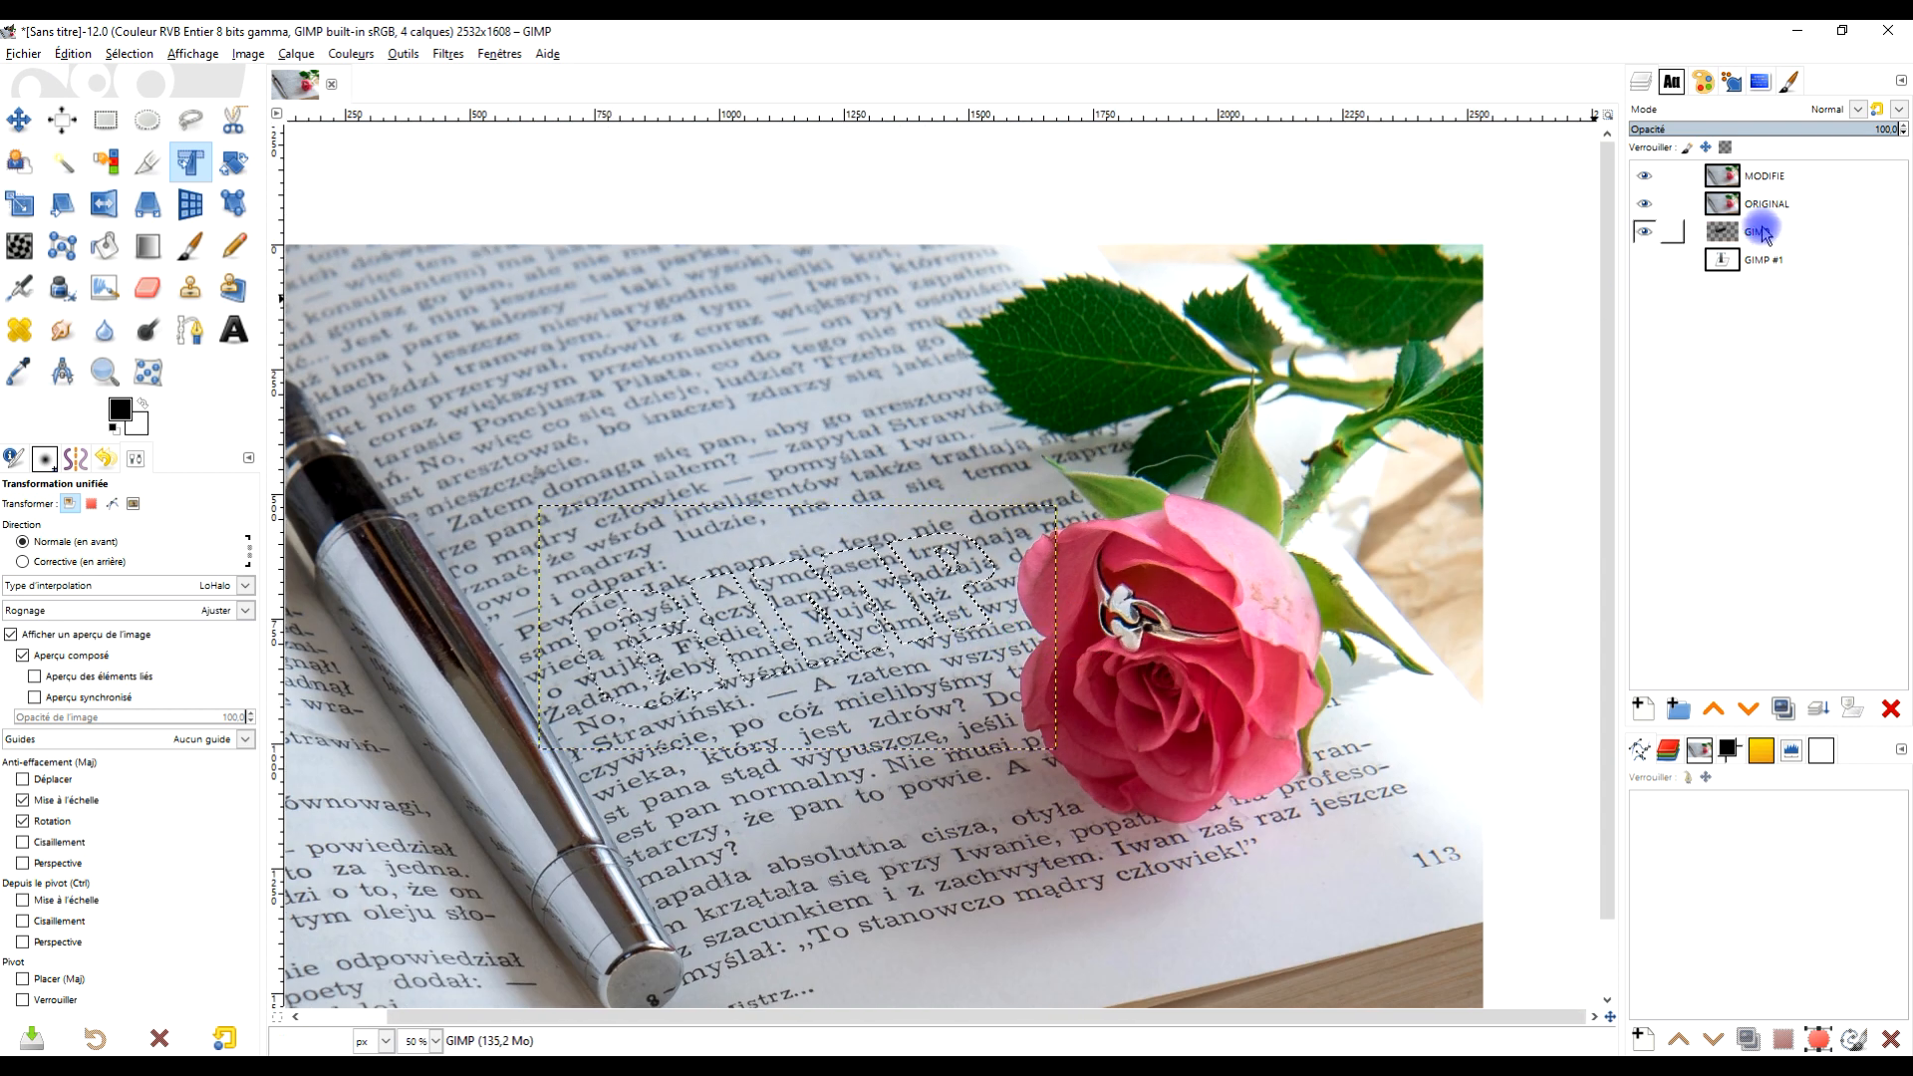
# - Create a new 2532 × 1608 px layer named couleur, filled with white, directly above the GIMP layer
pyautogui.click(1784, 236)
pyautogui.click(1642, 709)
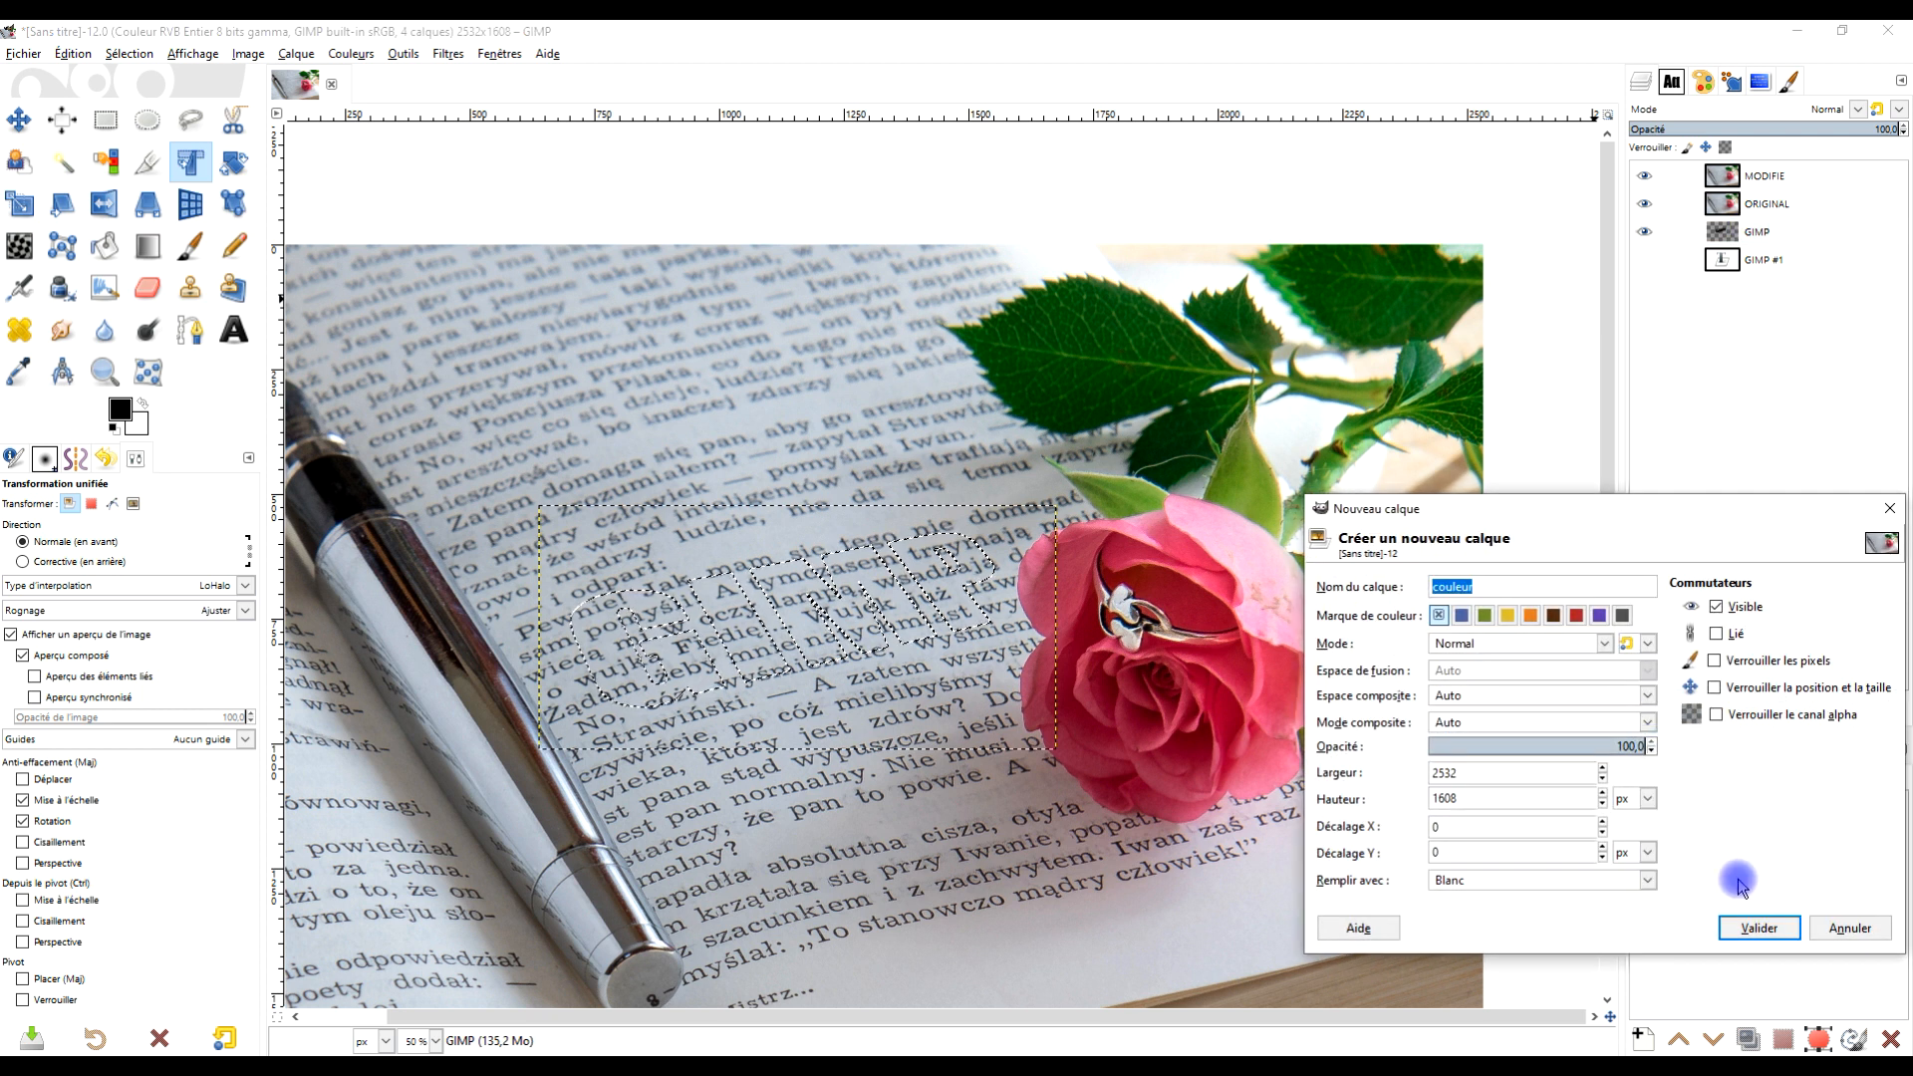
pyautogui.click(1529, 580)
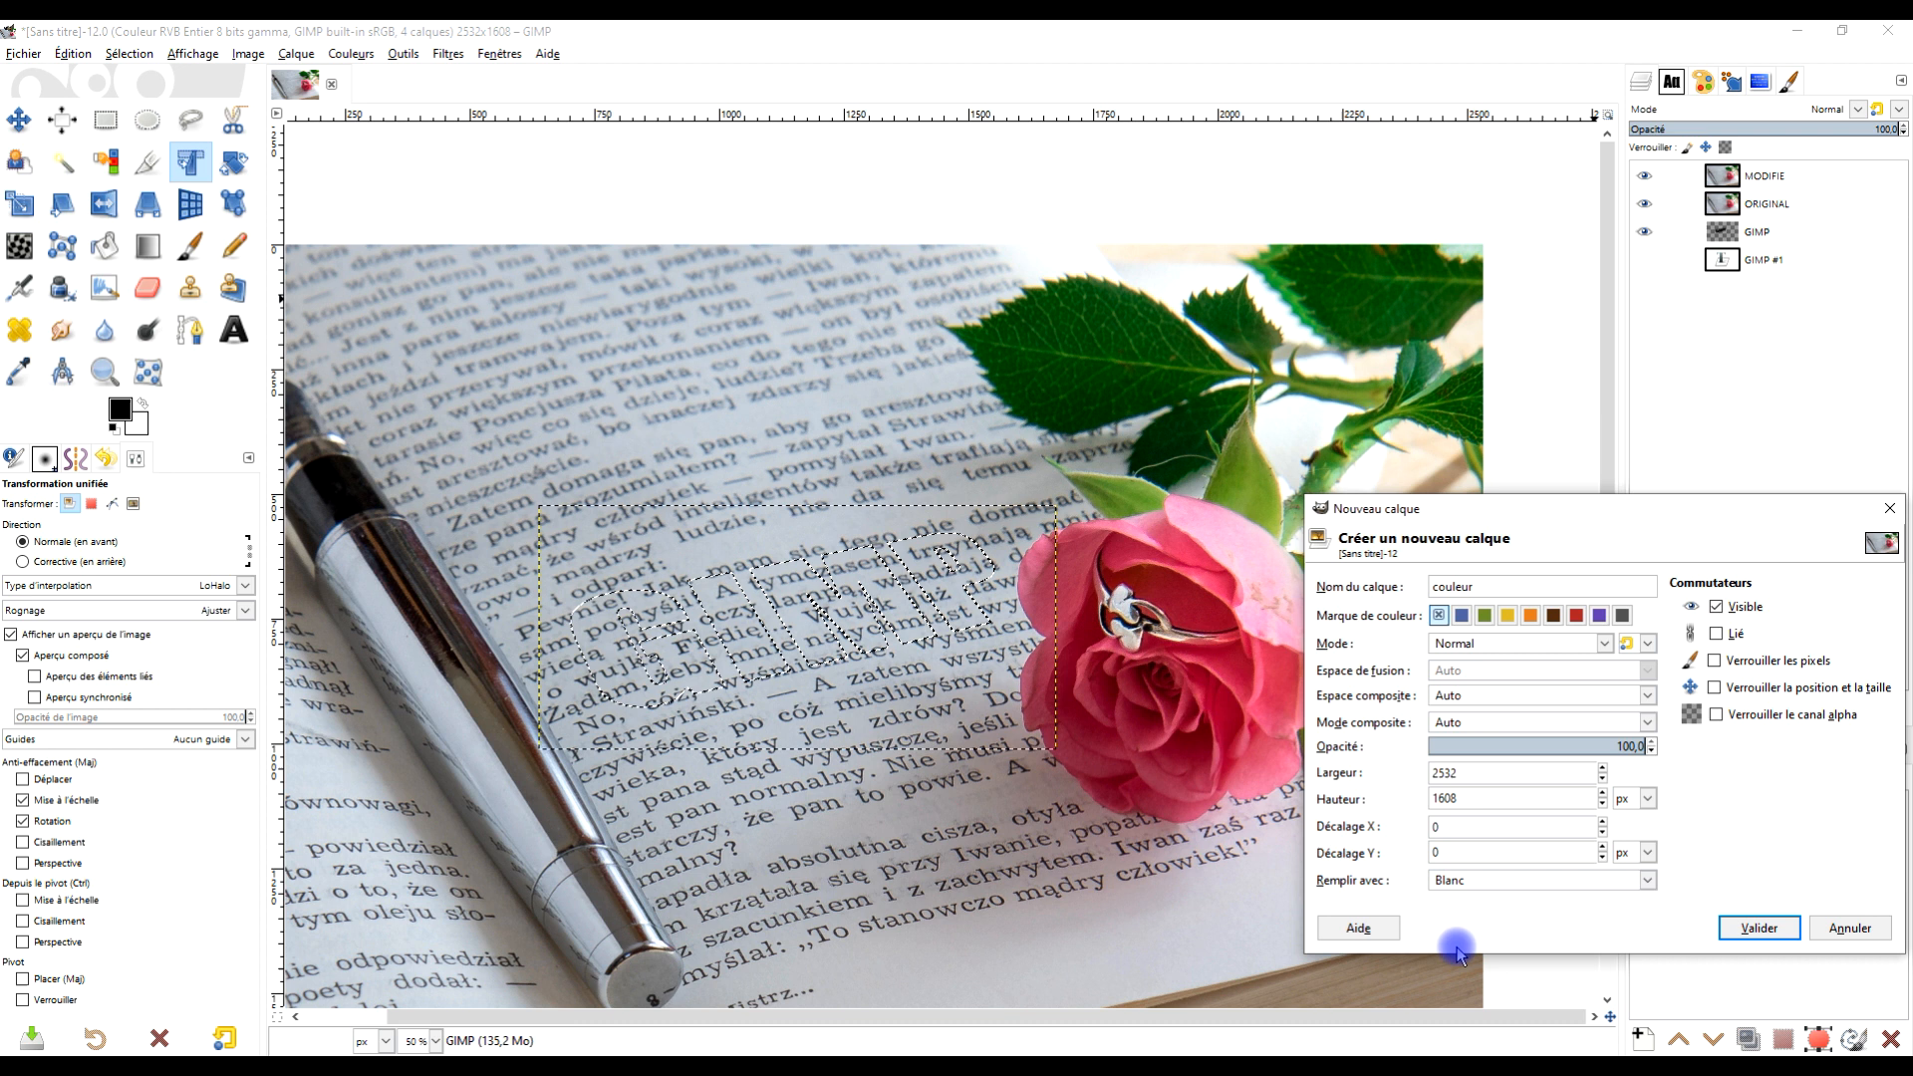
pyautogui.click(1500, 887)
pyautogui.click(1478, 972)
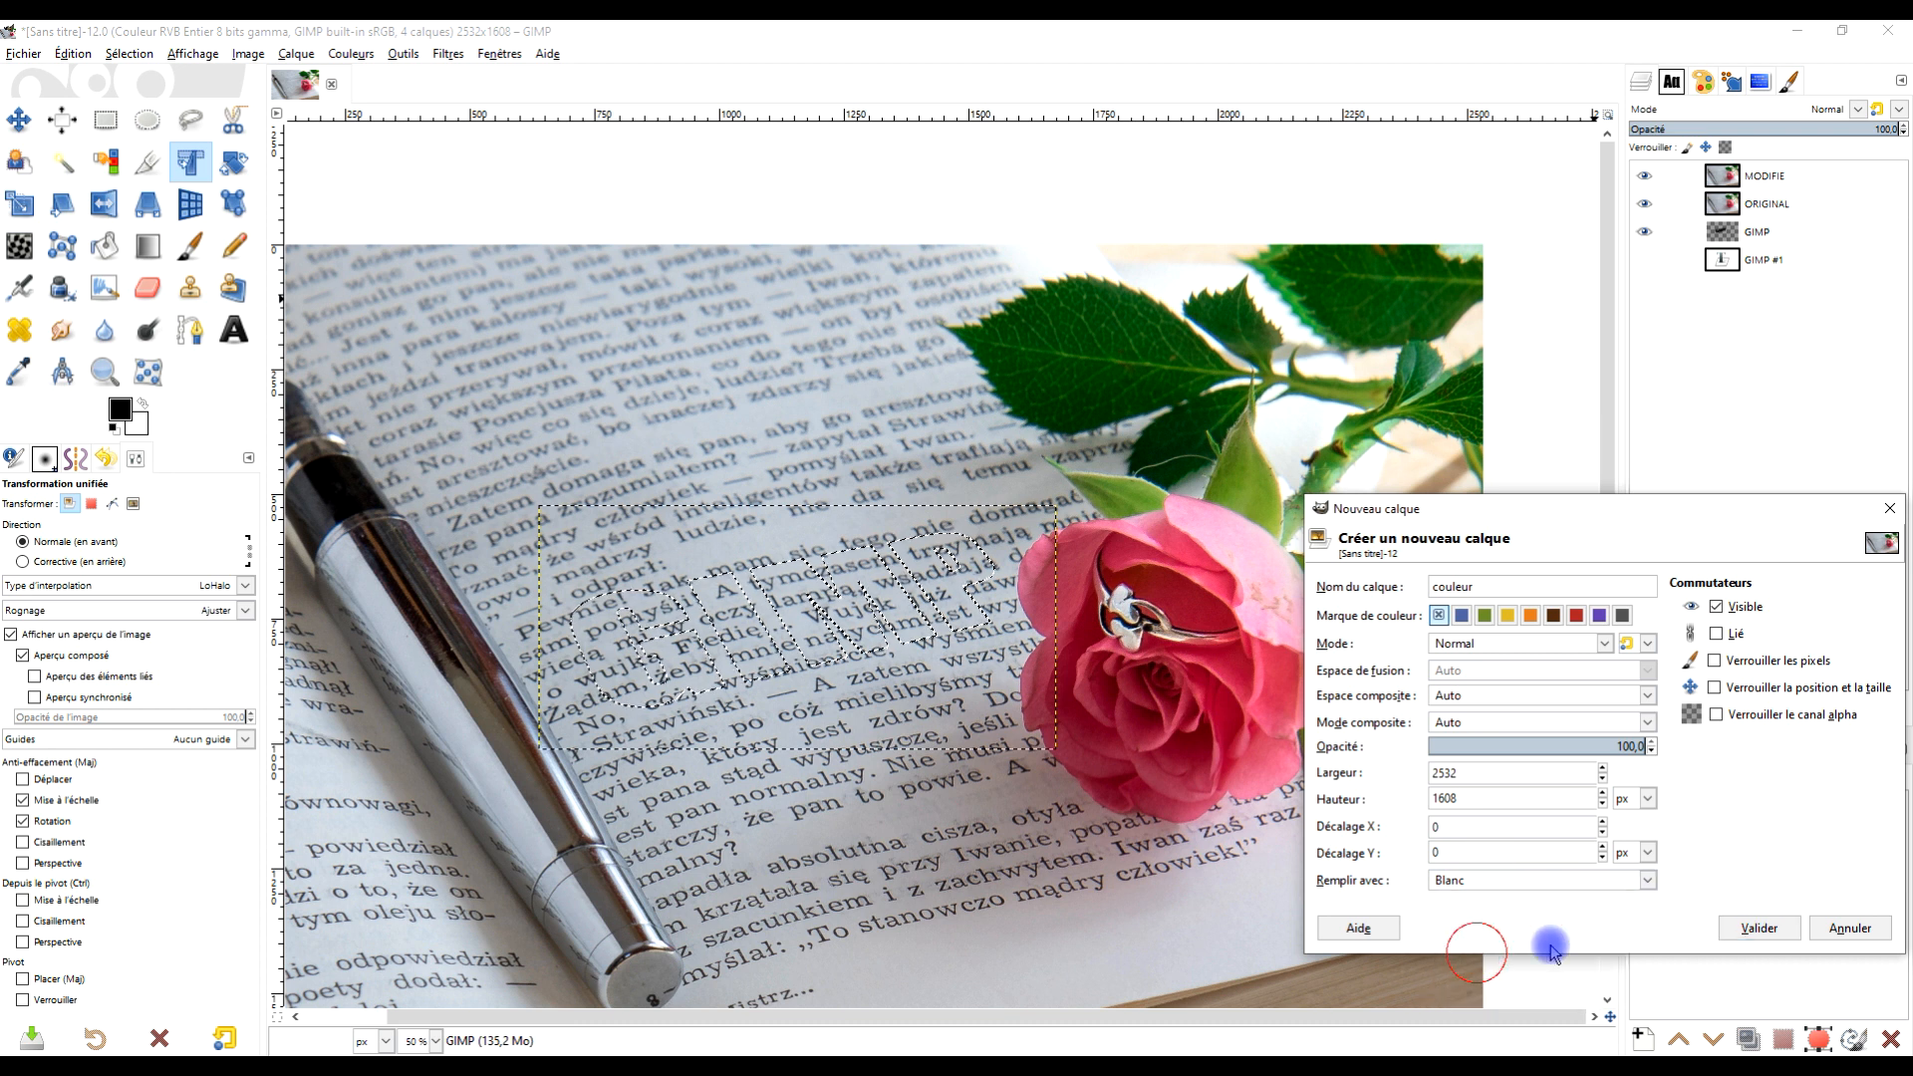
pyautogui.click(1759, 924)
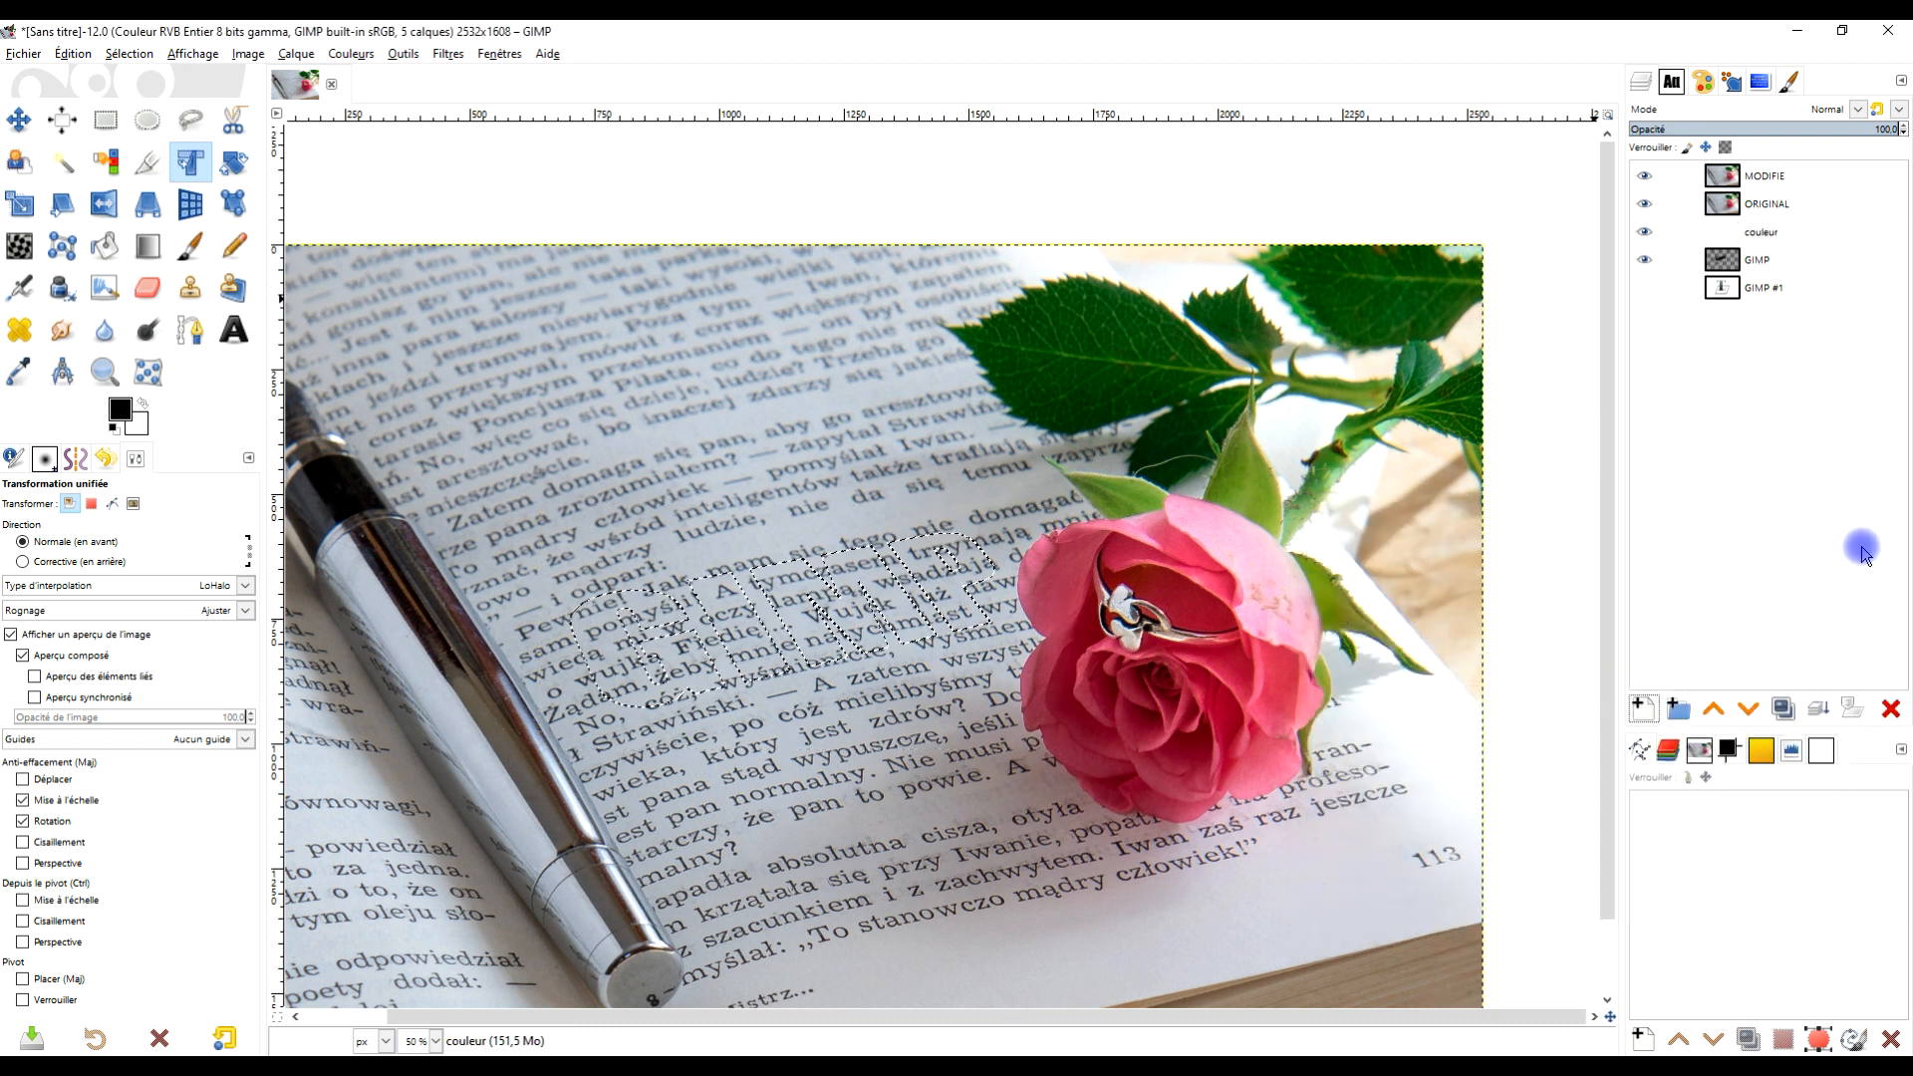
# - Hide the MODIFIE and ORIGINAL layers to check the letter selection against the white couleur layer, and show them again
pyautogui.click(1794, 230)
pyautogui.click(1644, 177)
pyautogui.click(1646, 203)
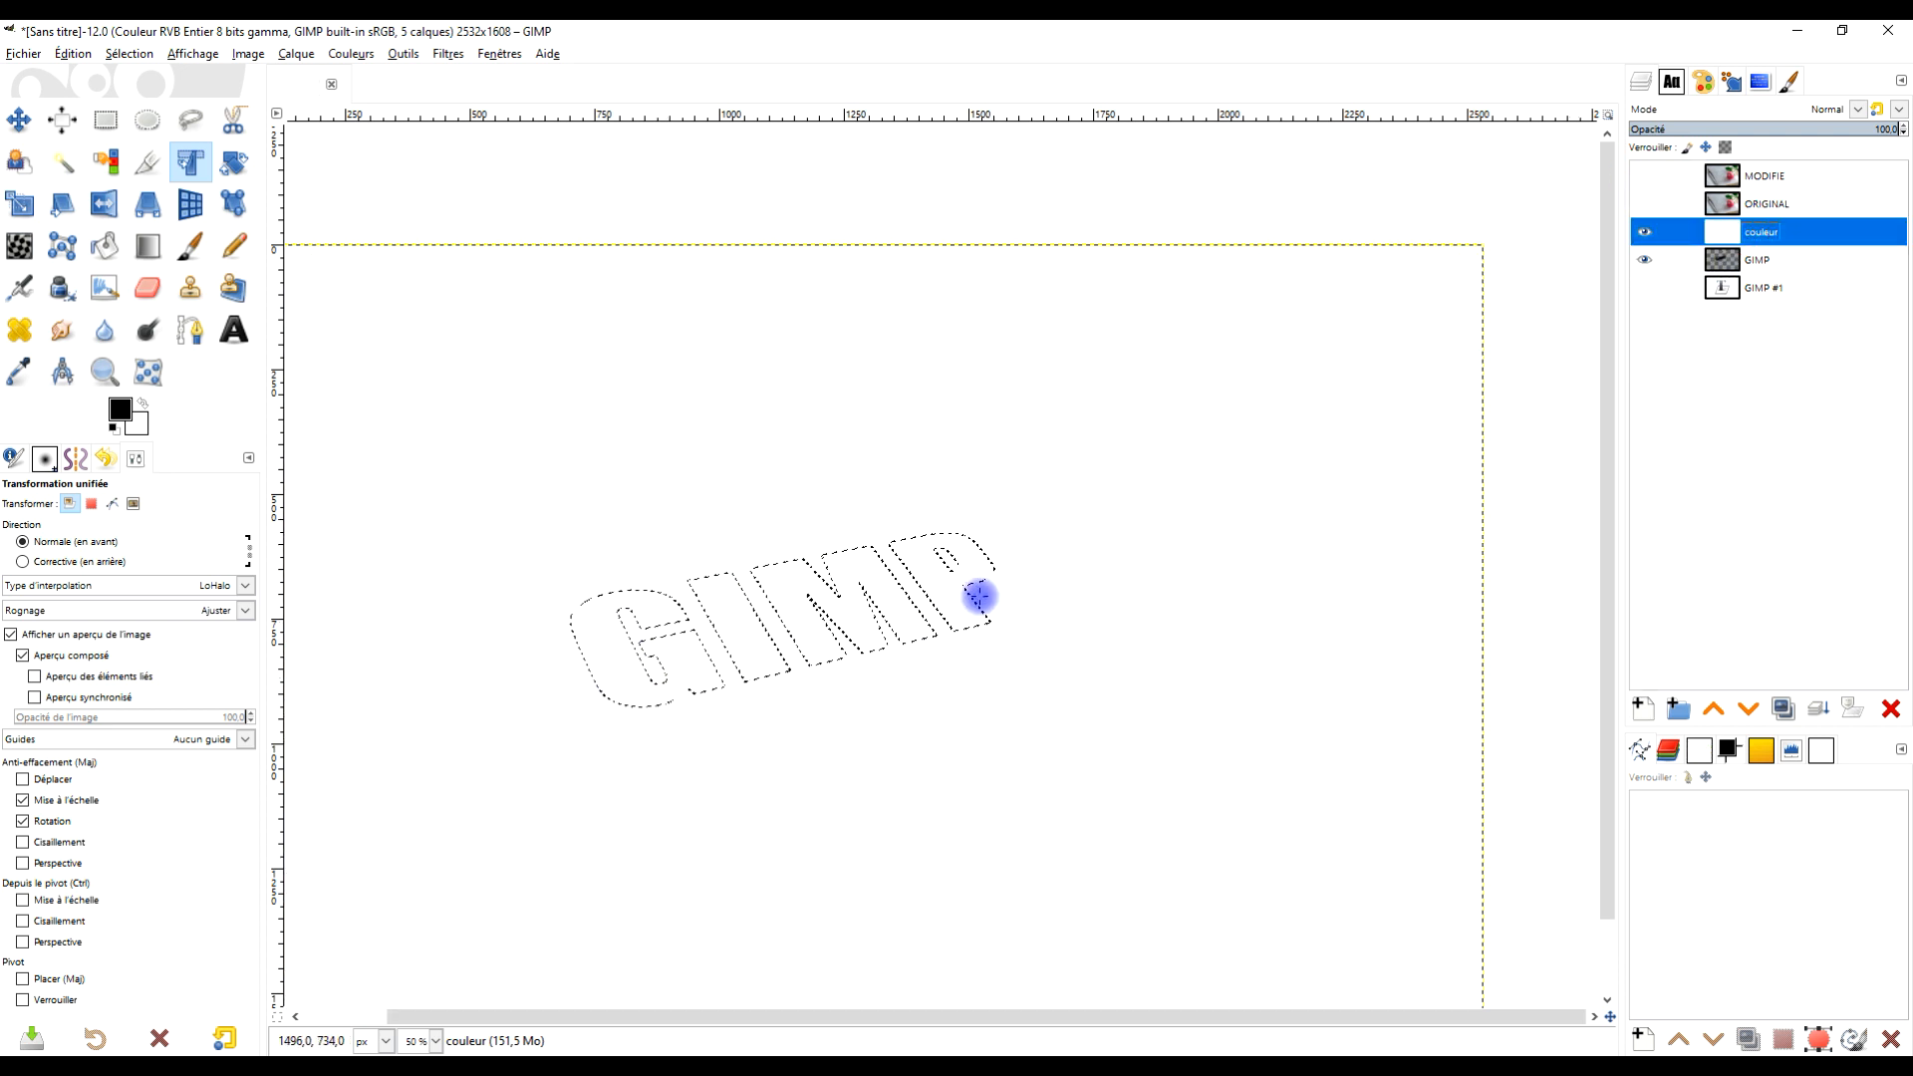
pyautogui.click(1646, 203)
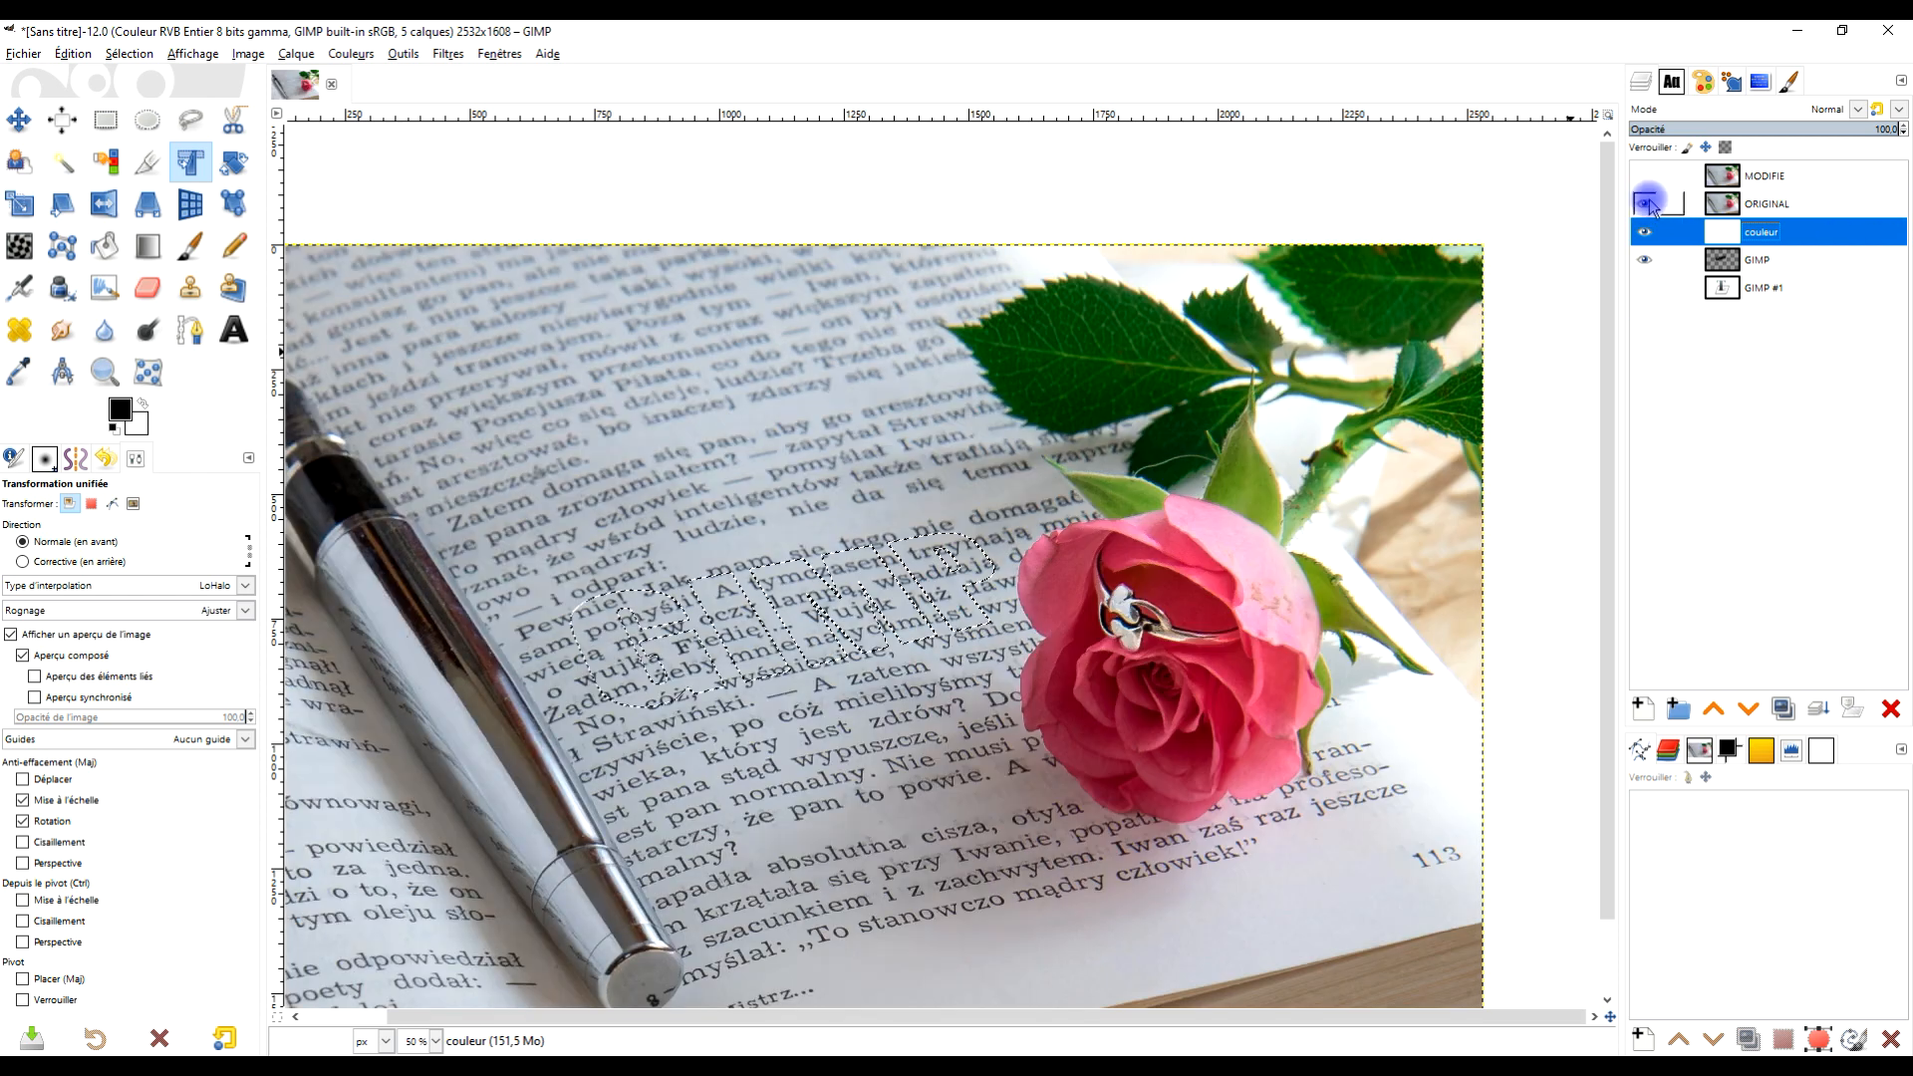
# - Erase the selected GIMP letter shapes from the MODIFIE layer and hide the ORIGINAL layer
pyautogui.click(1762, 177)
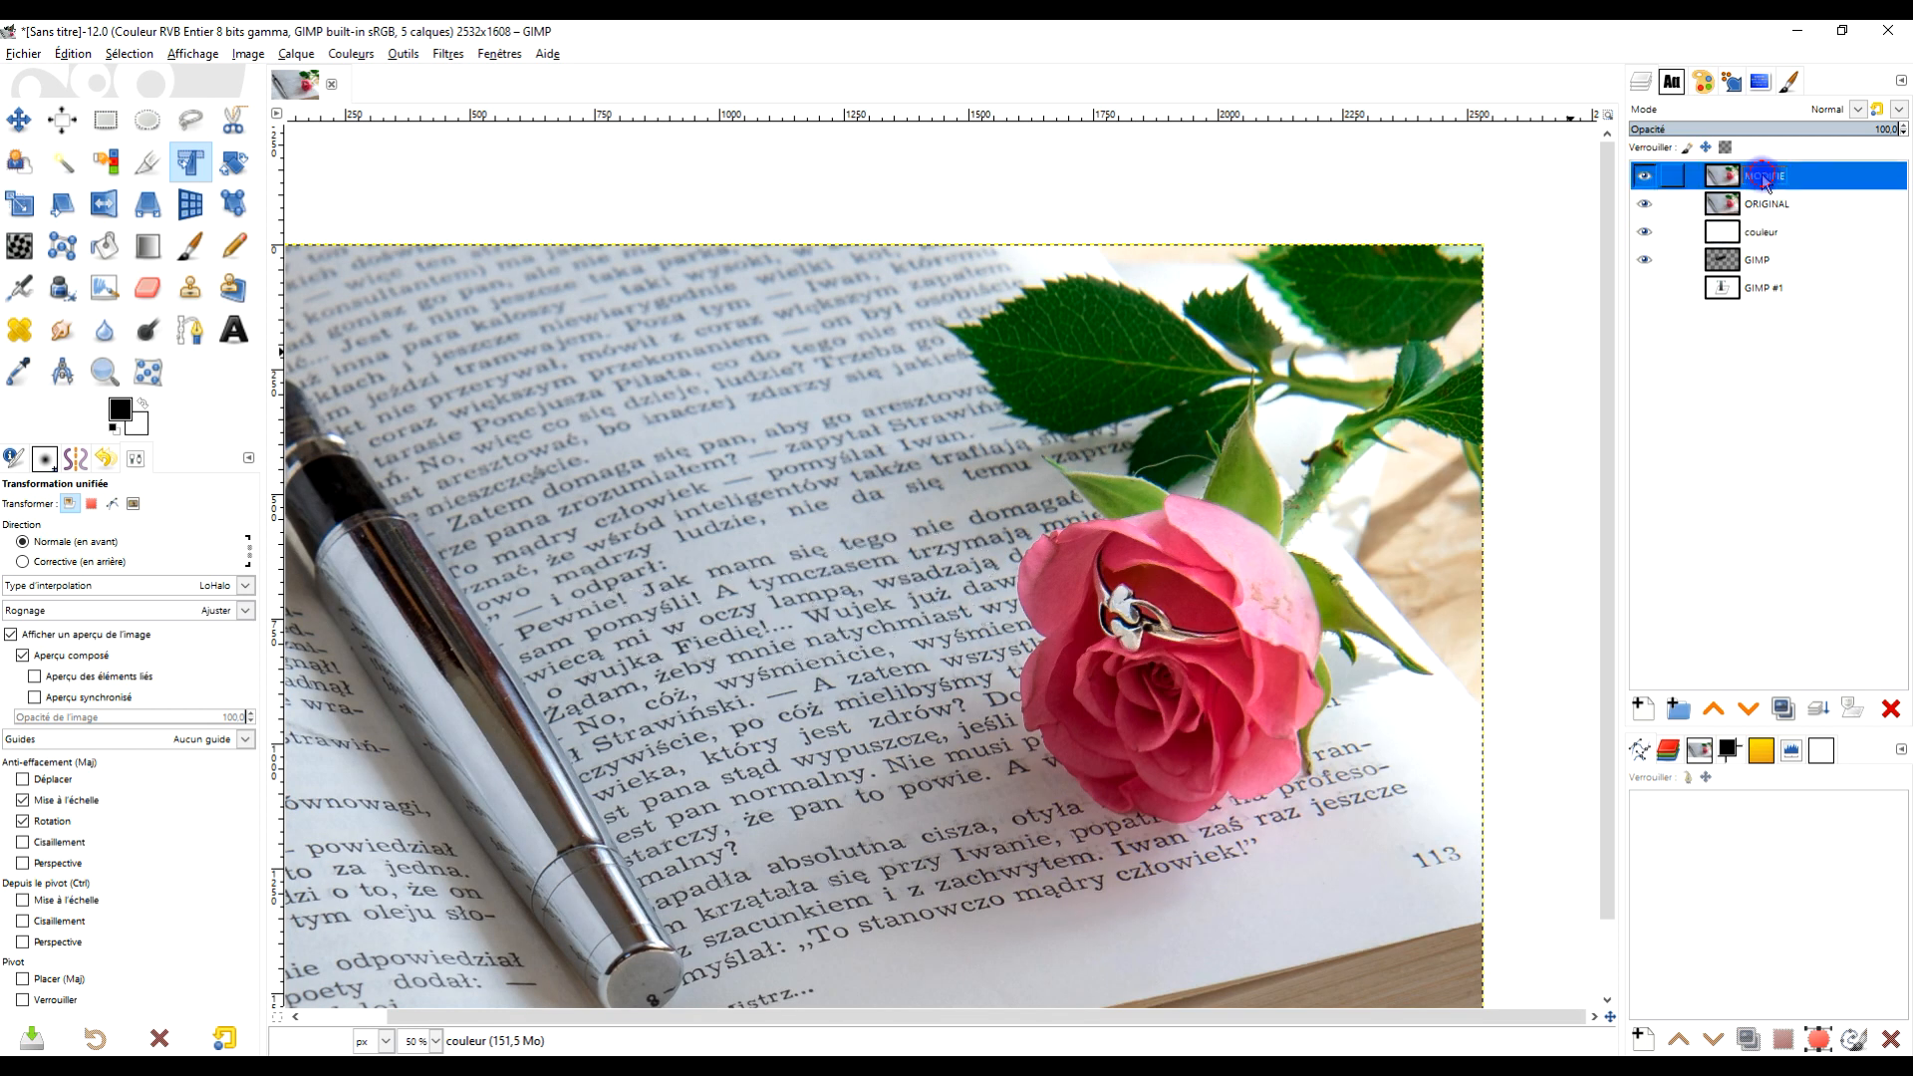
pyautogui.rightClick(1722, 182)
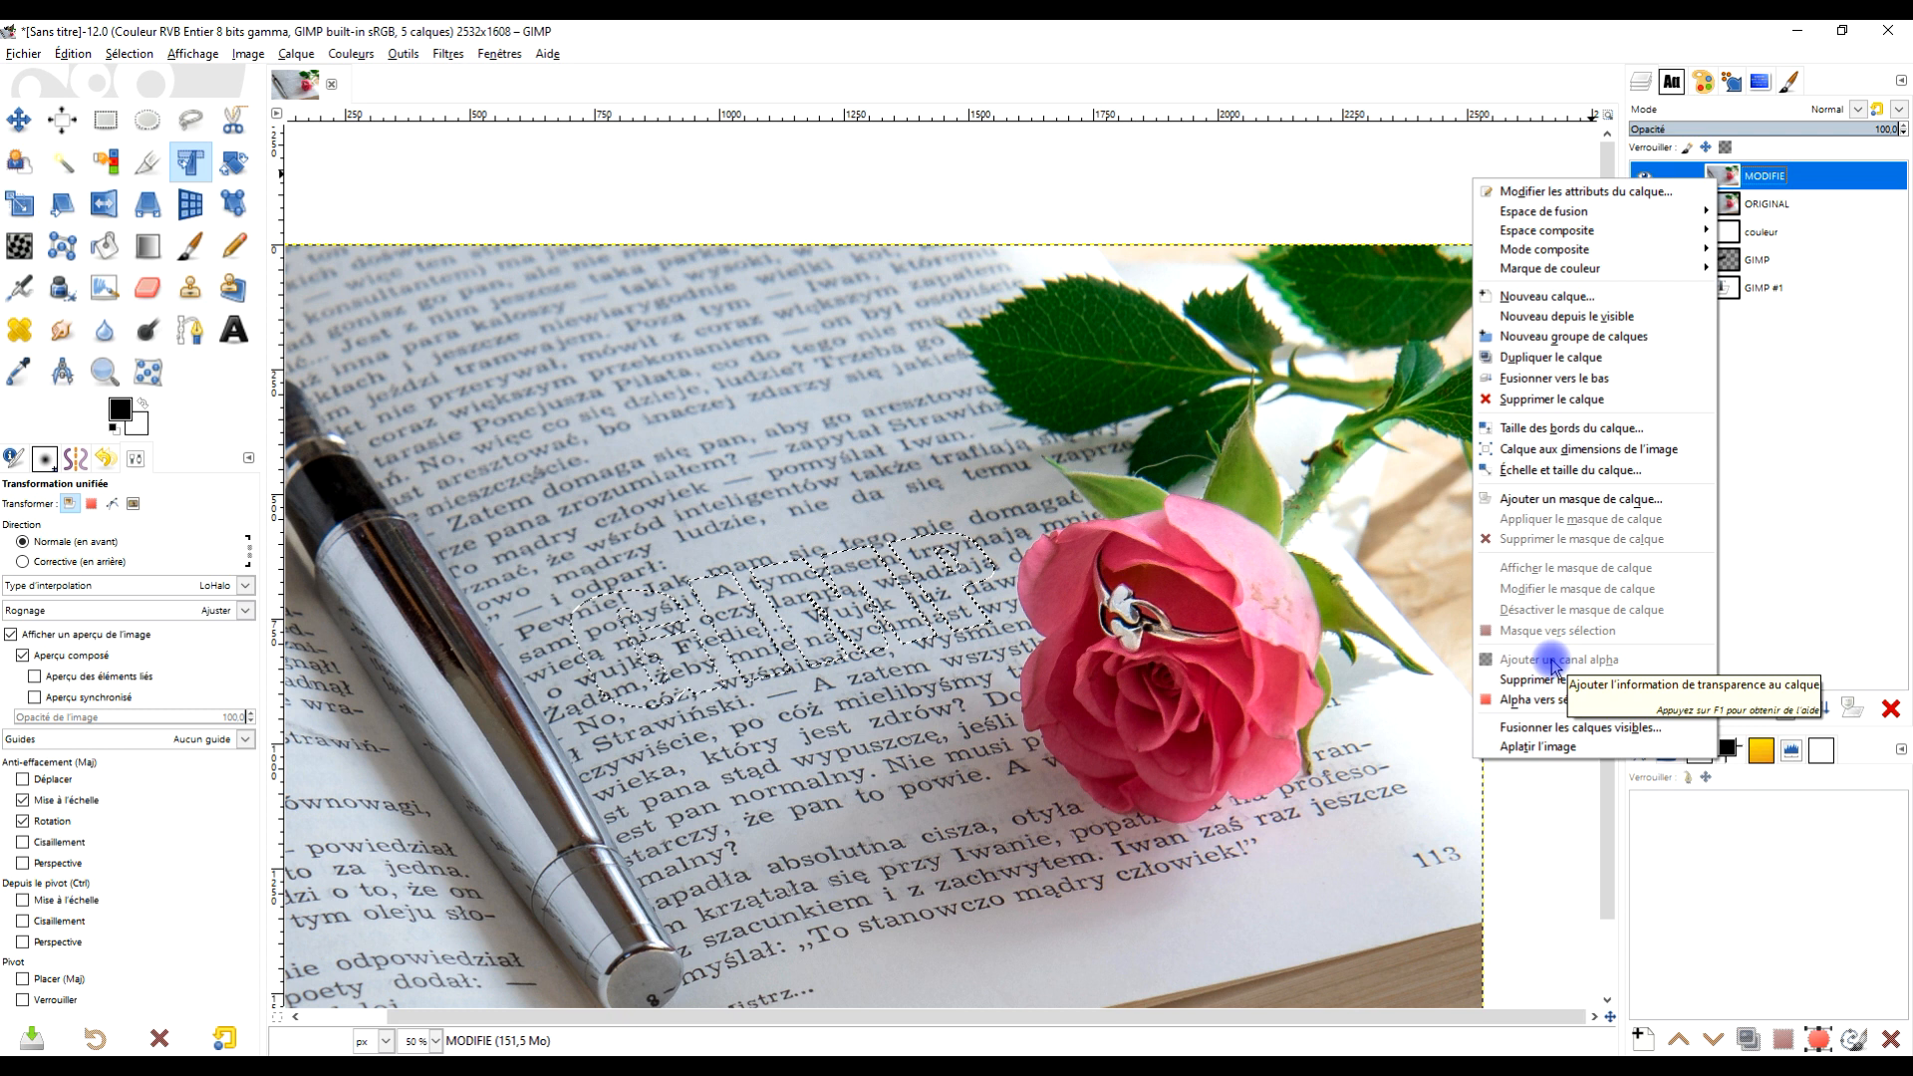
pyautogui.click(1721, 188)
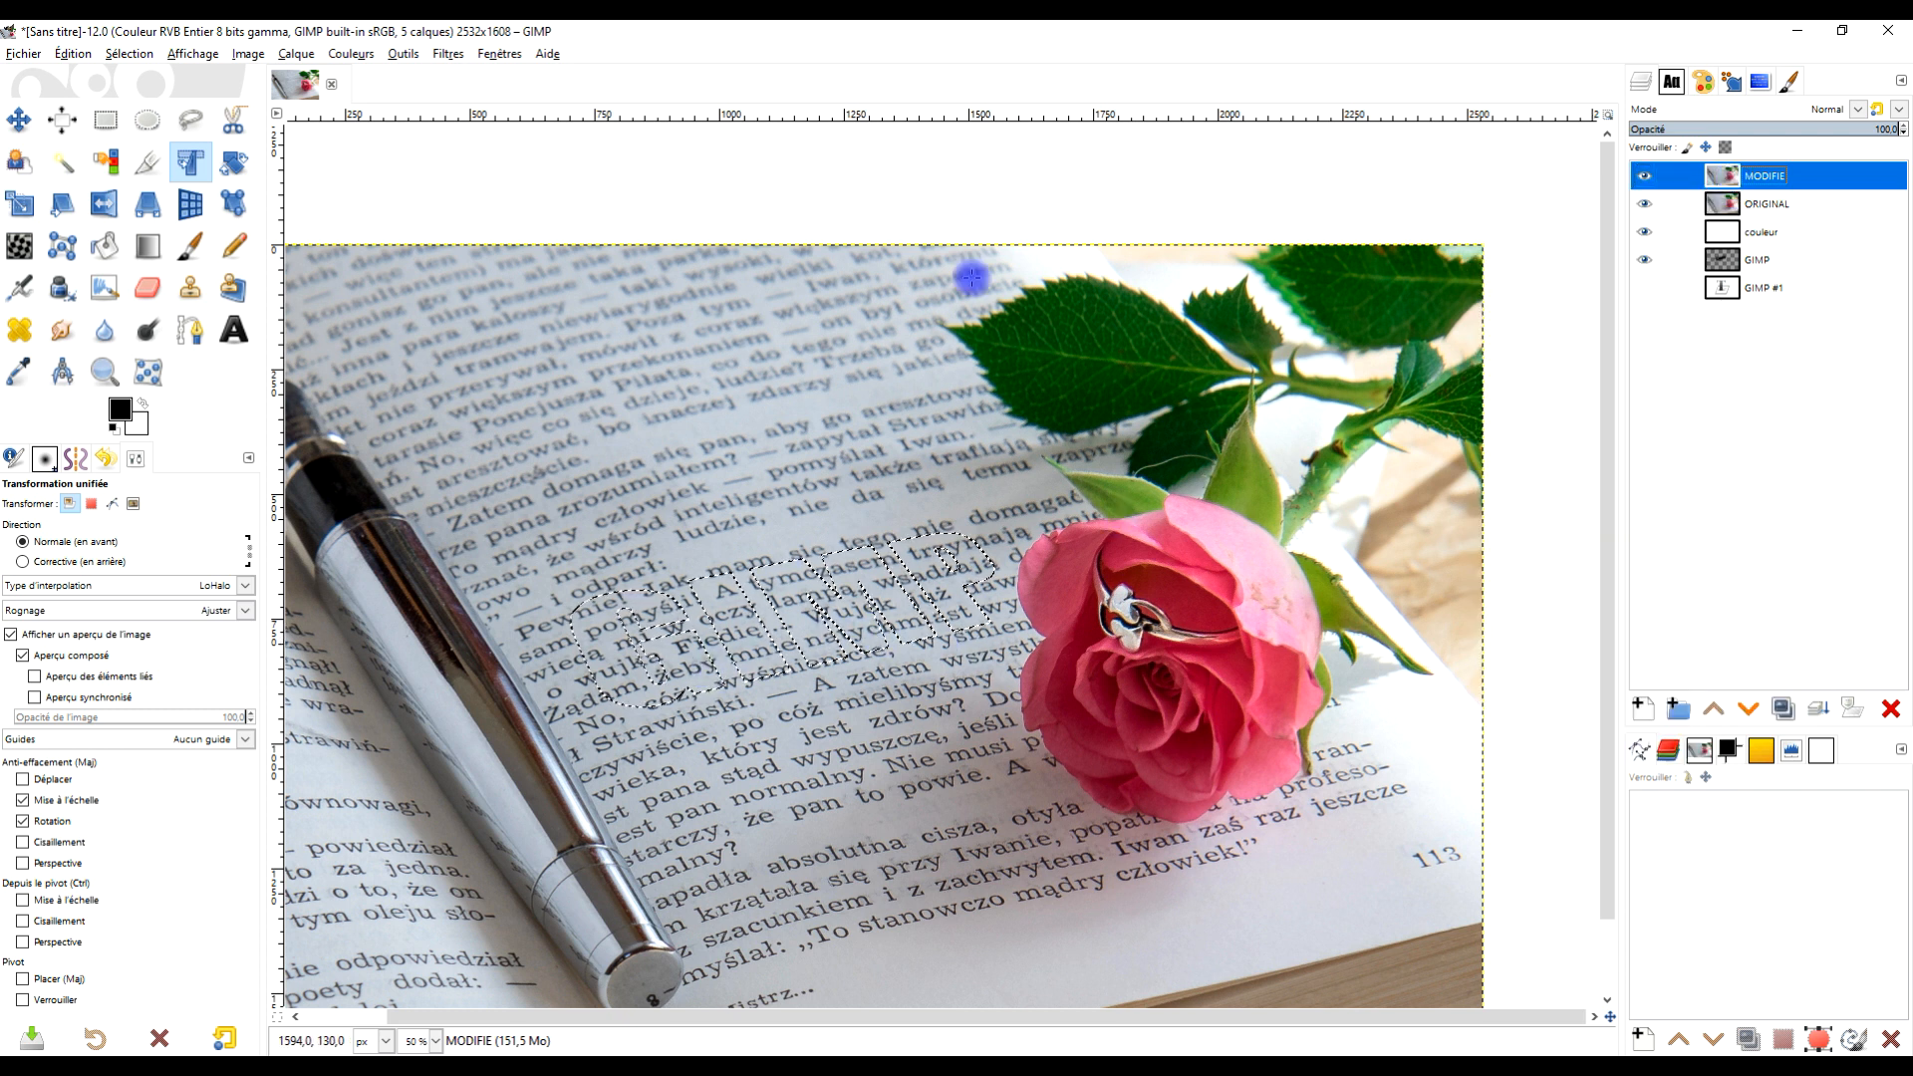
pyautogui.click(70, 55)
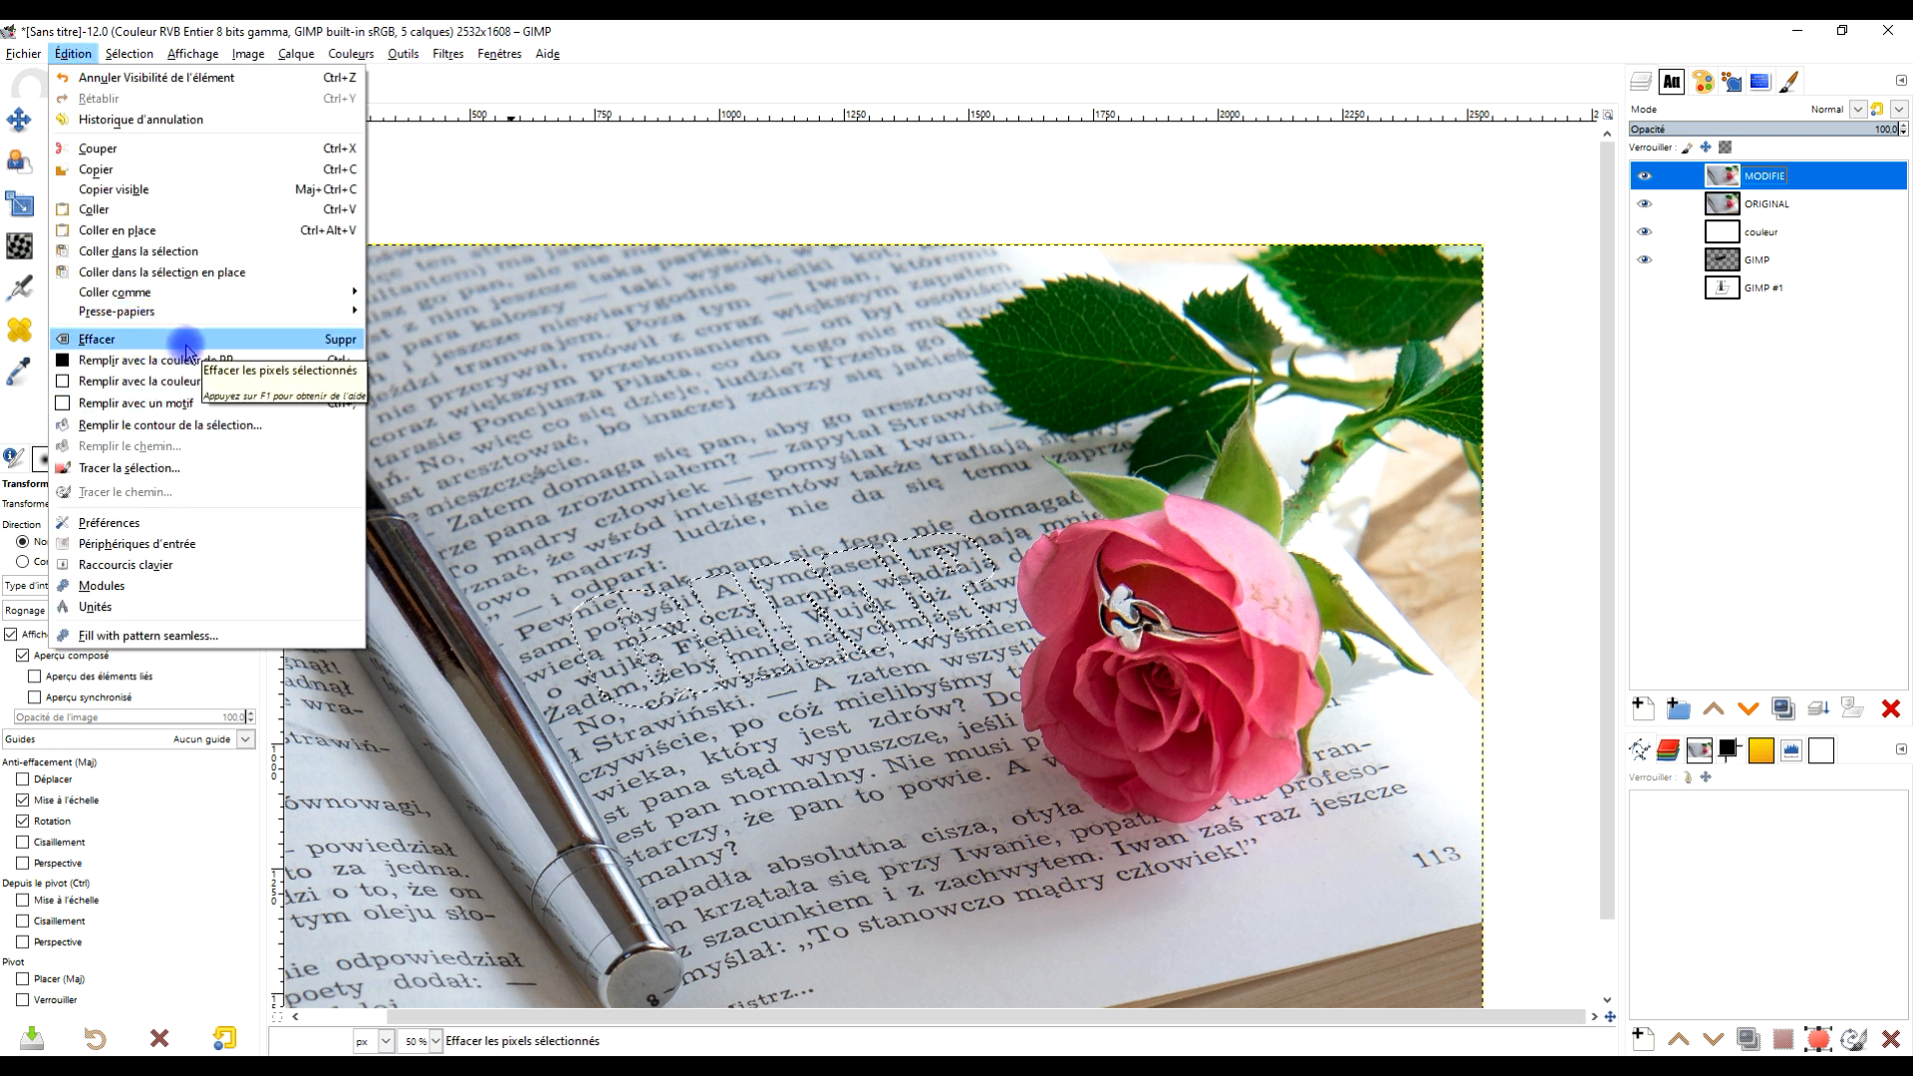
pyautogui.click(143, 344)
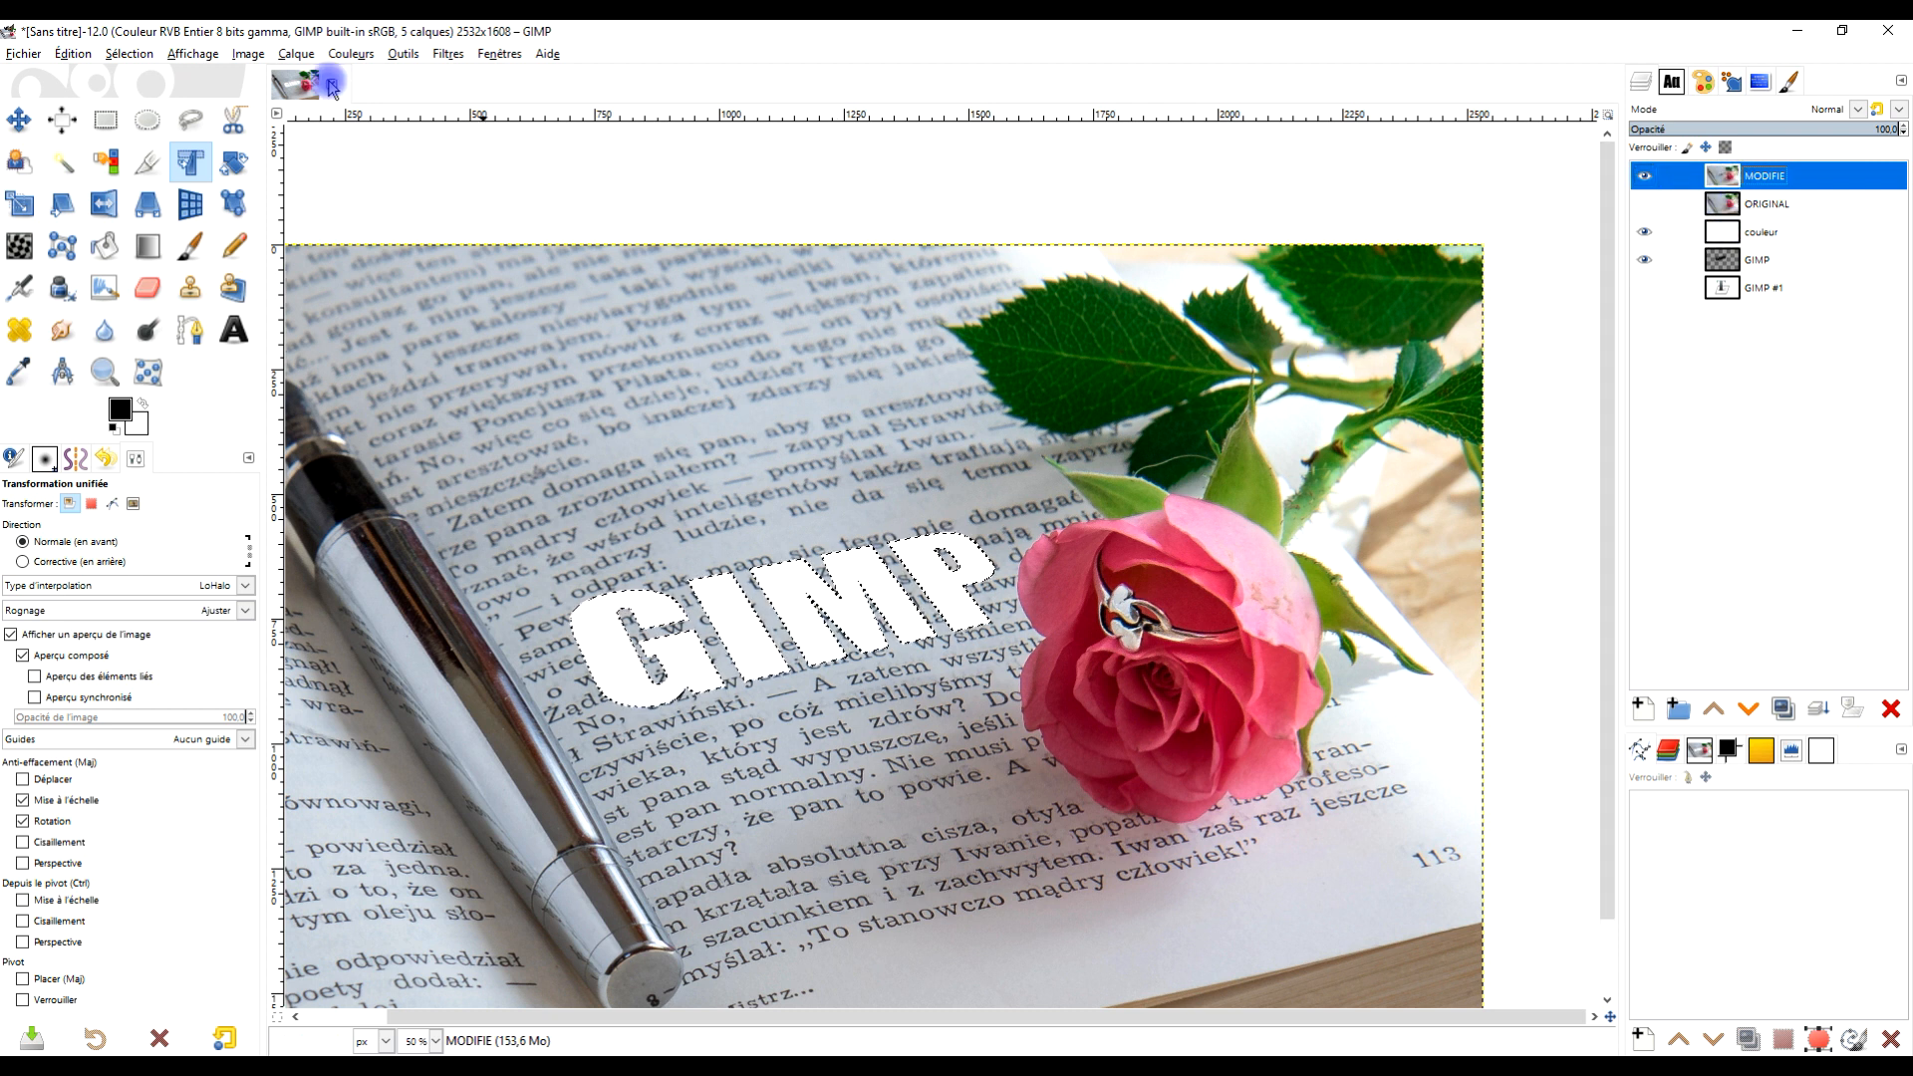
# - Clear the letter selection and make MODIFIE the active layer
pyautogui.click(126, 55)
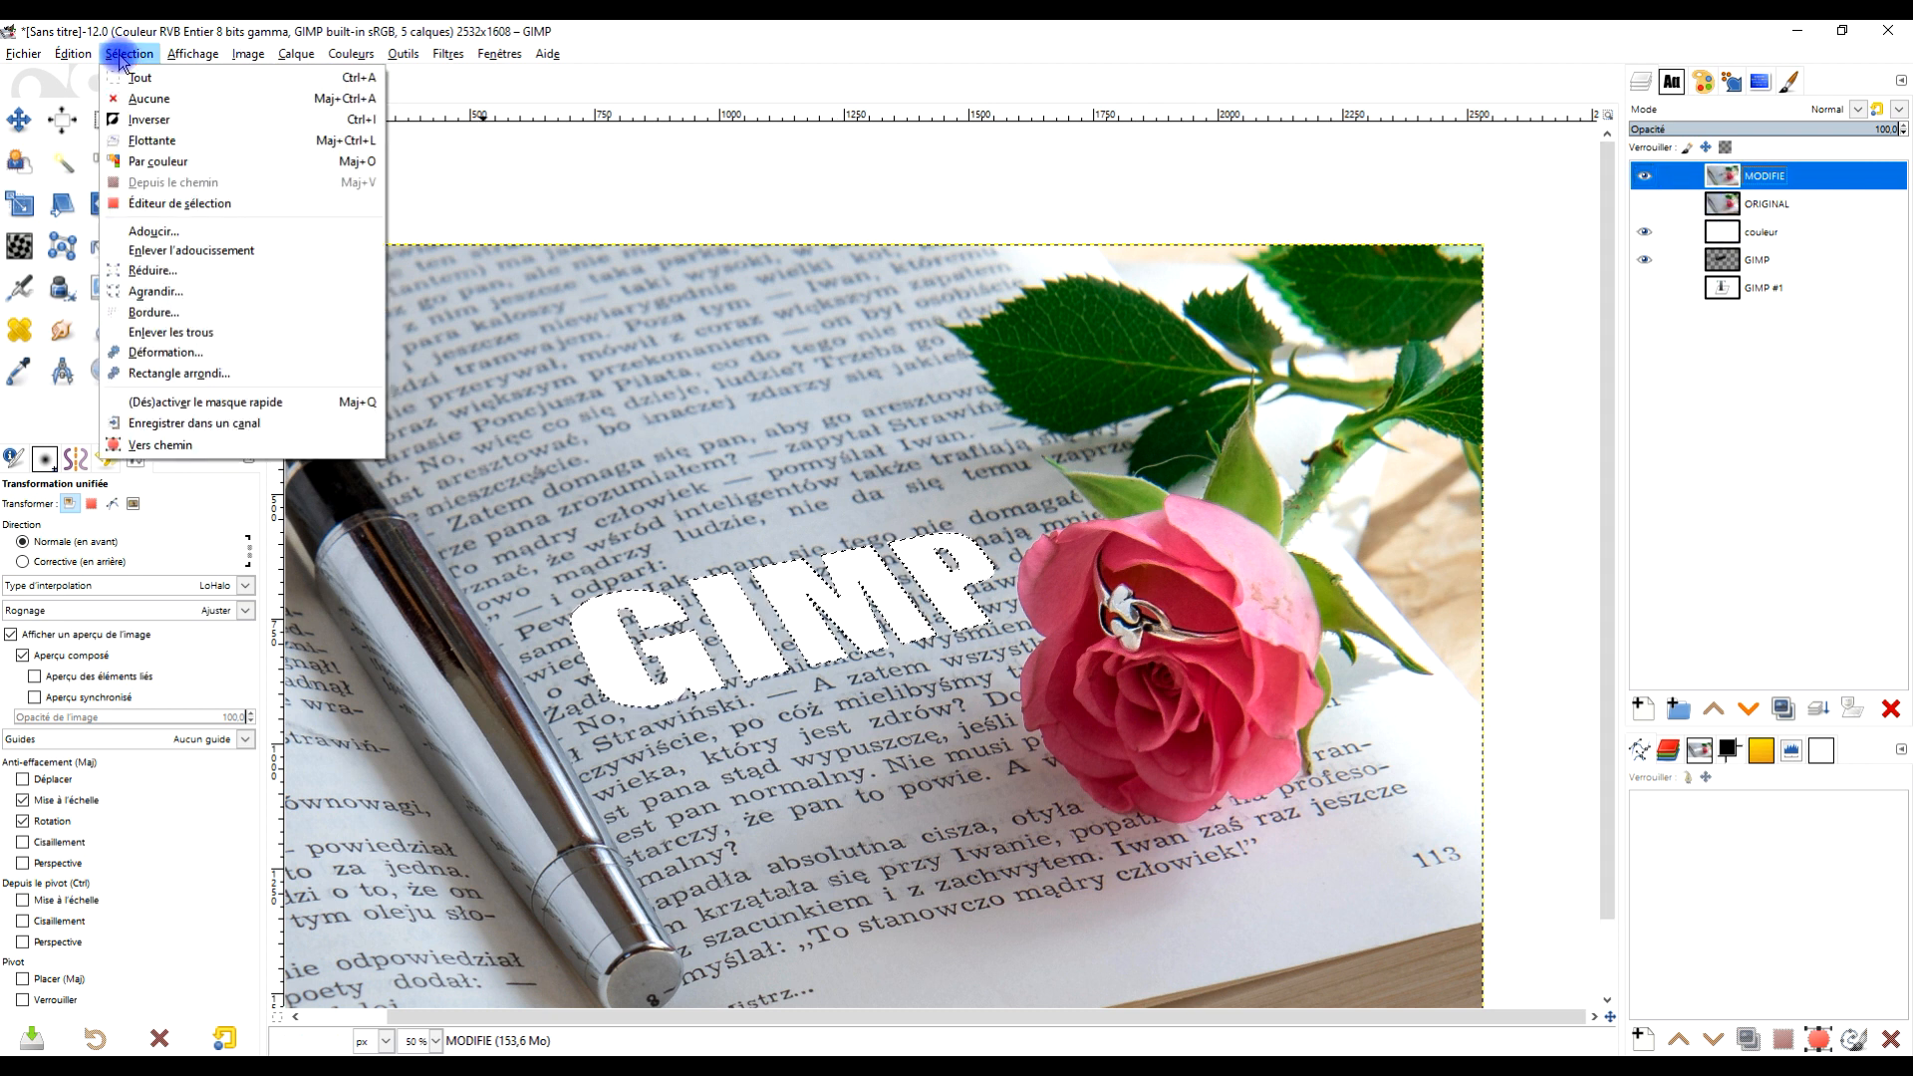
pyautogui.click(186, 103)
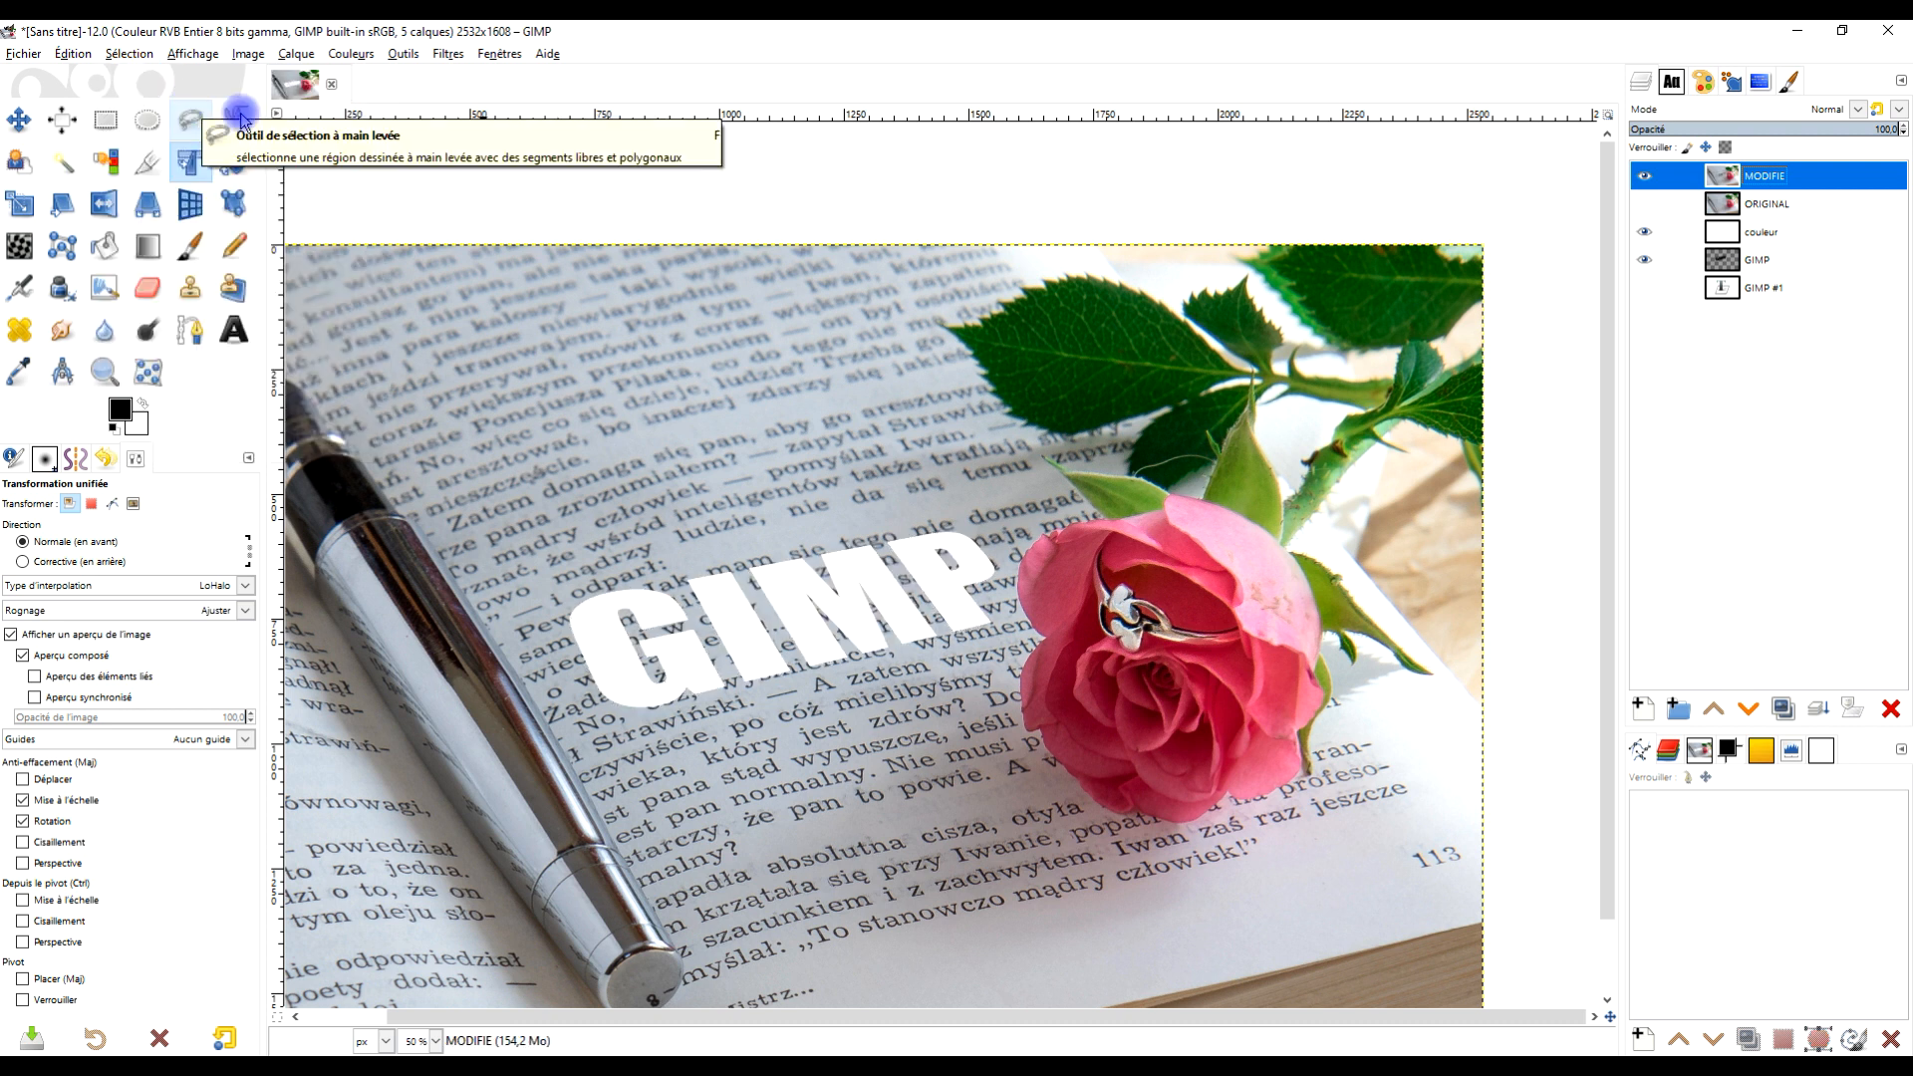
pyautogui.click(1720, 182)
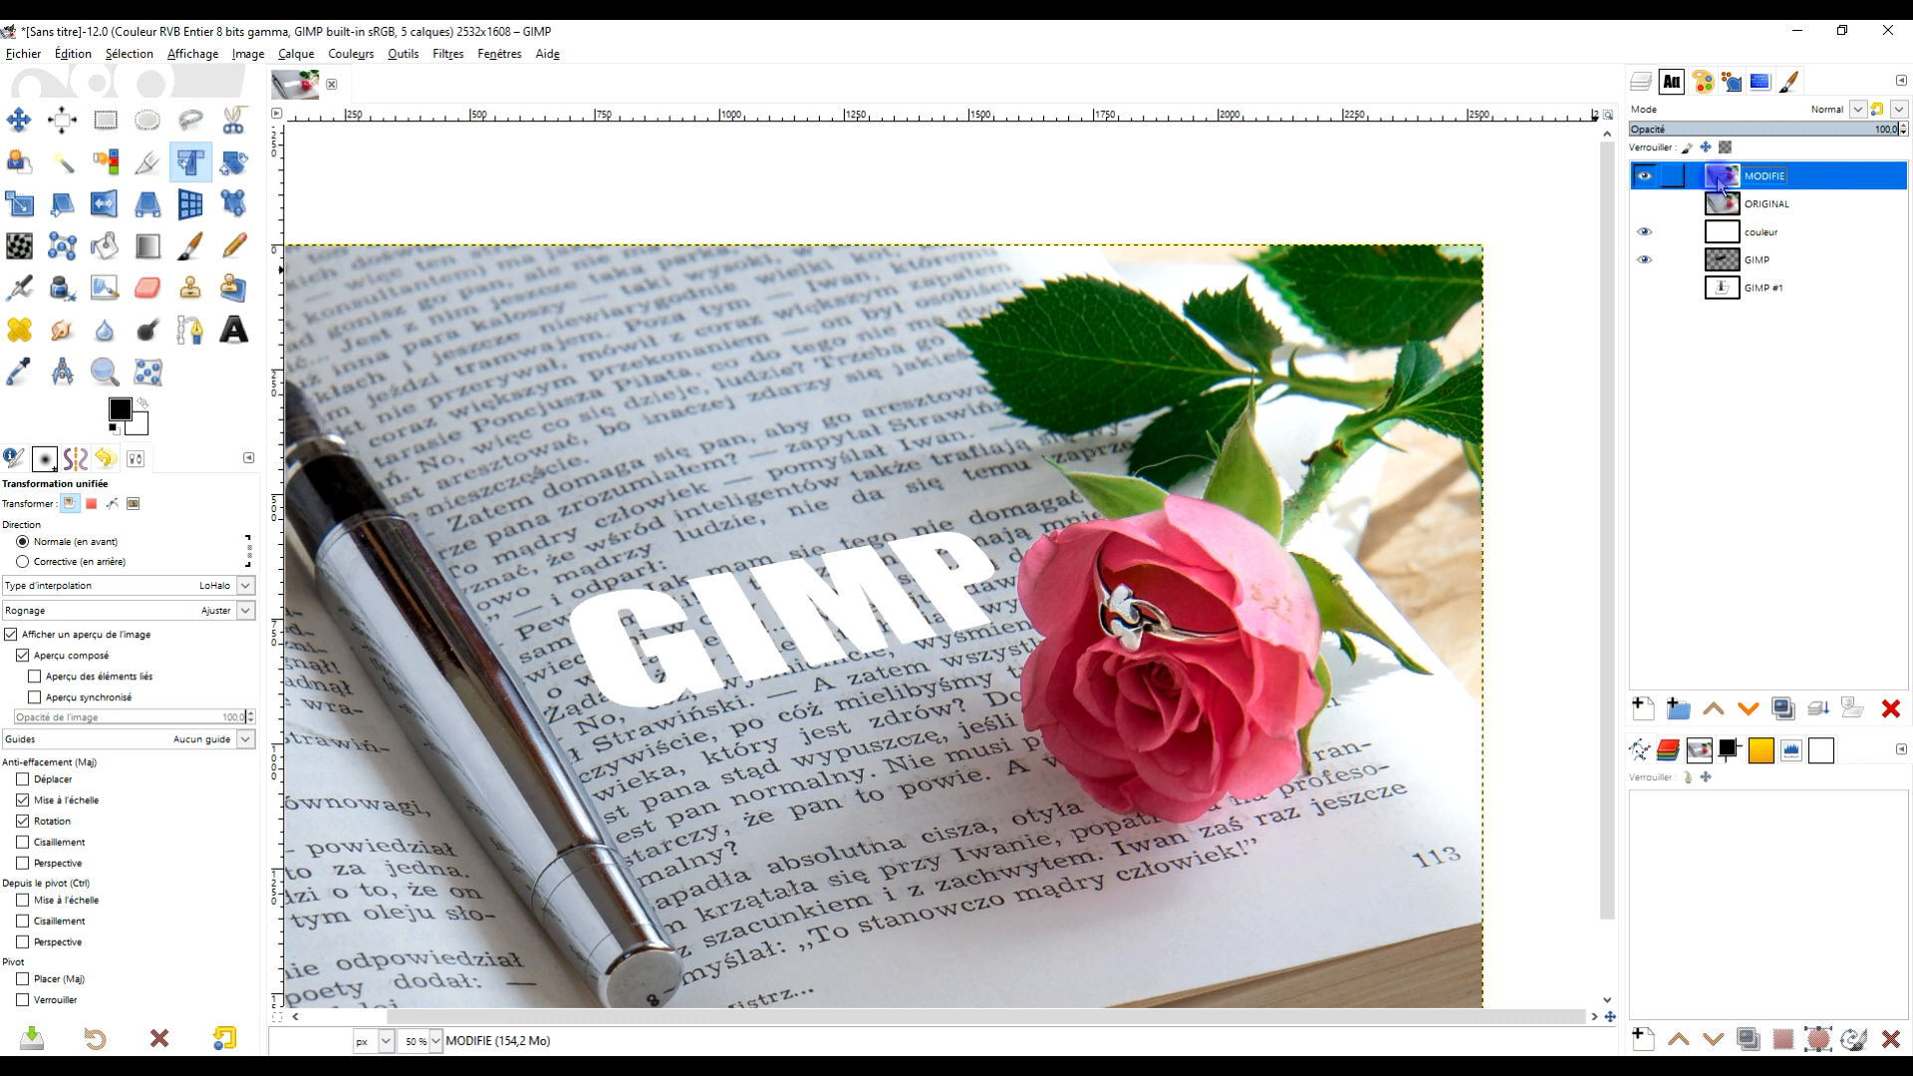
# - Start the Ombre longue filter on the MODIFIE layer with the style Fondu (longueur fixe)
pyautogui.click(446, 53)
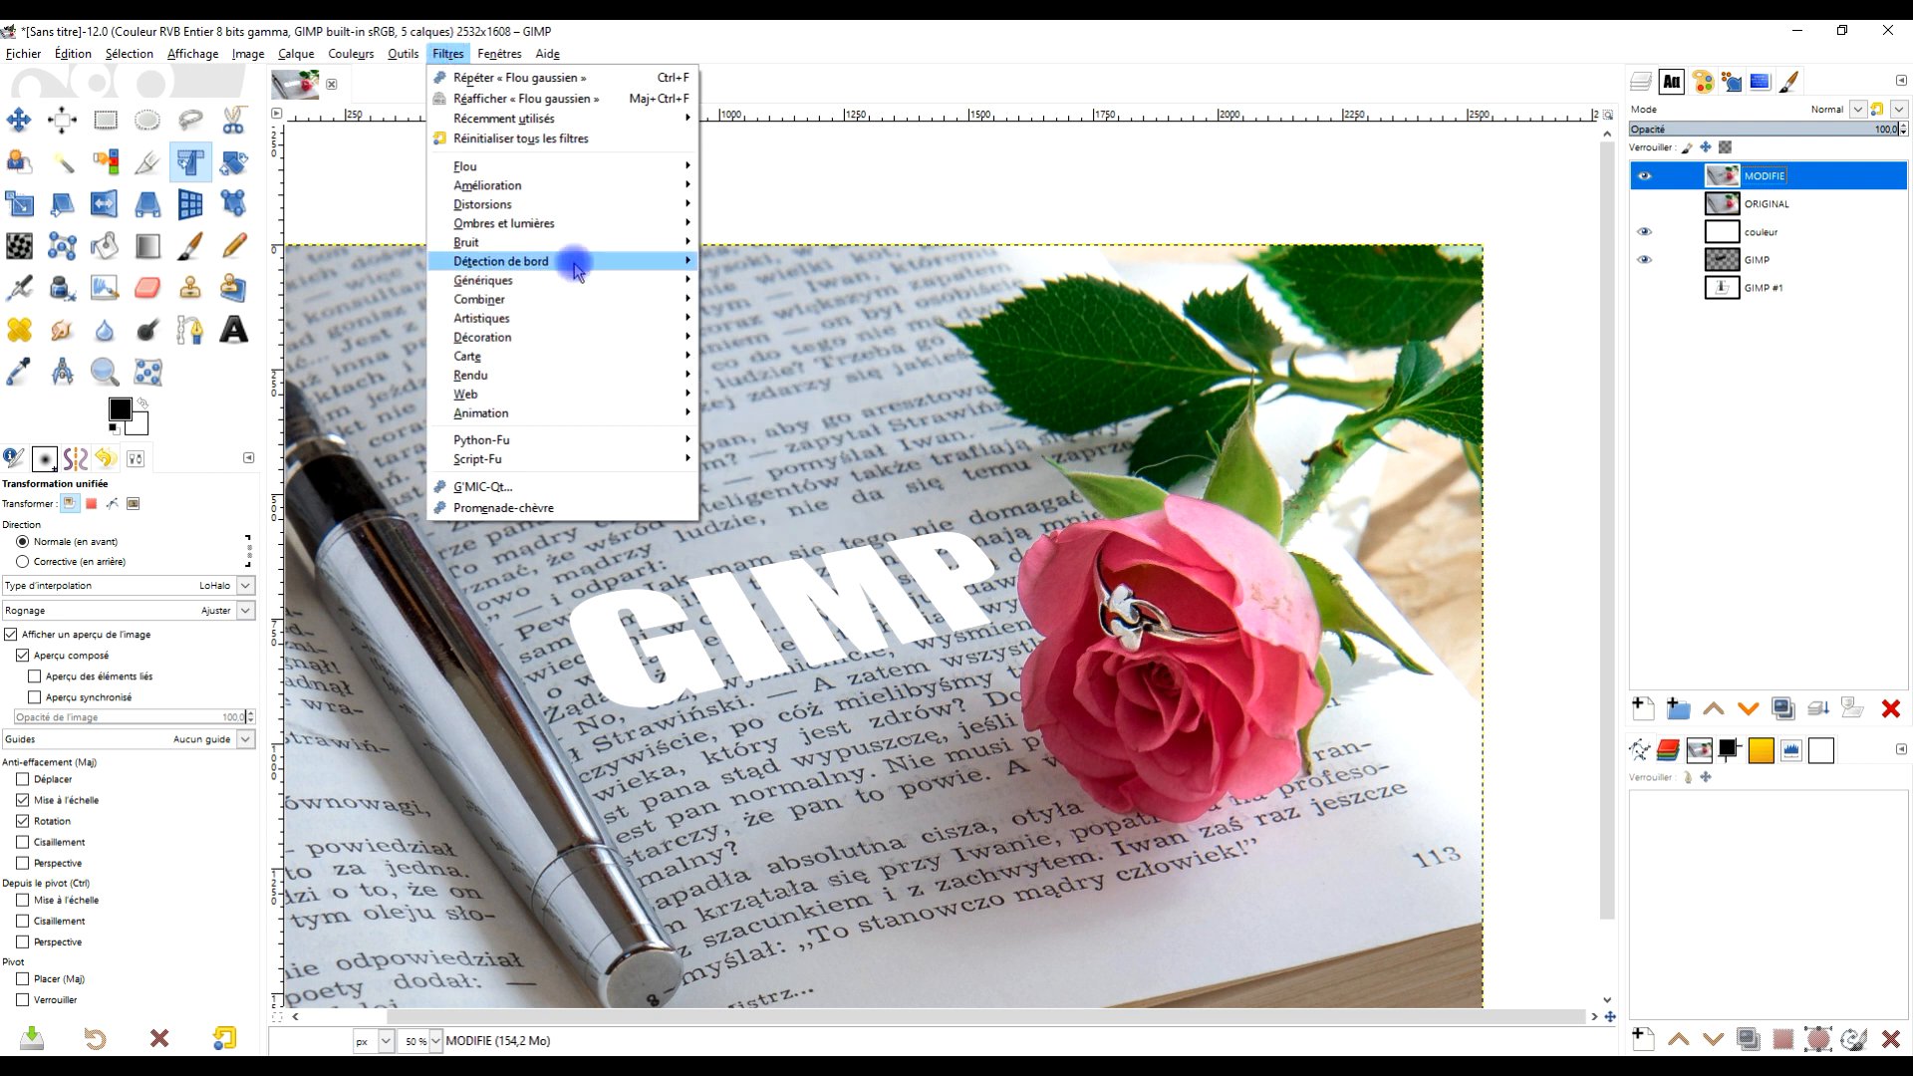
pyautogui.moveTo(576, 223)
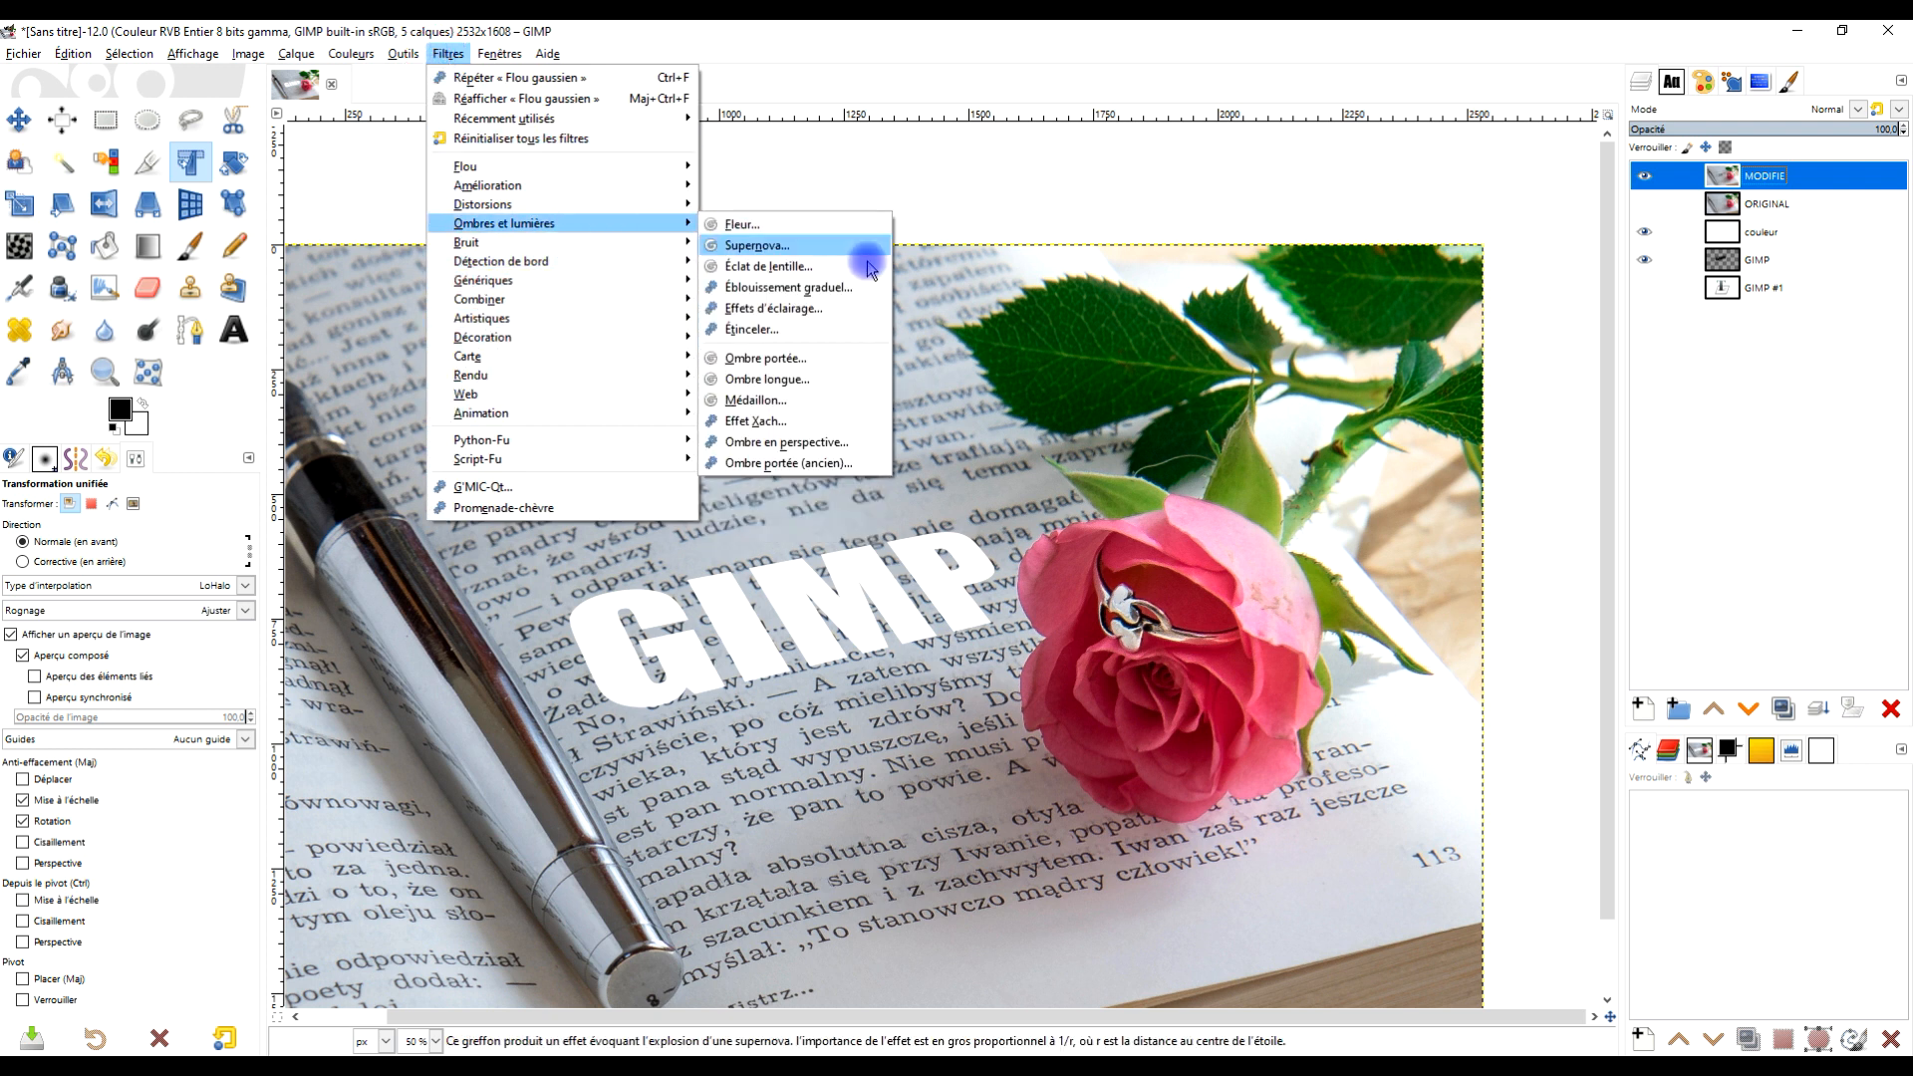
pyautogui.click(838, 375)
pyautogui.click(363, 263)
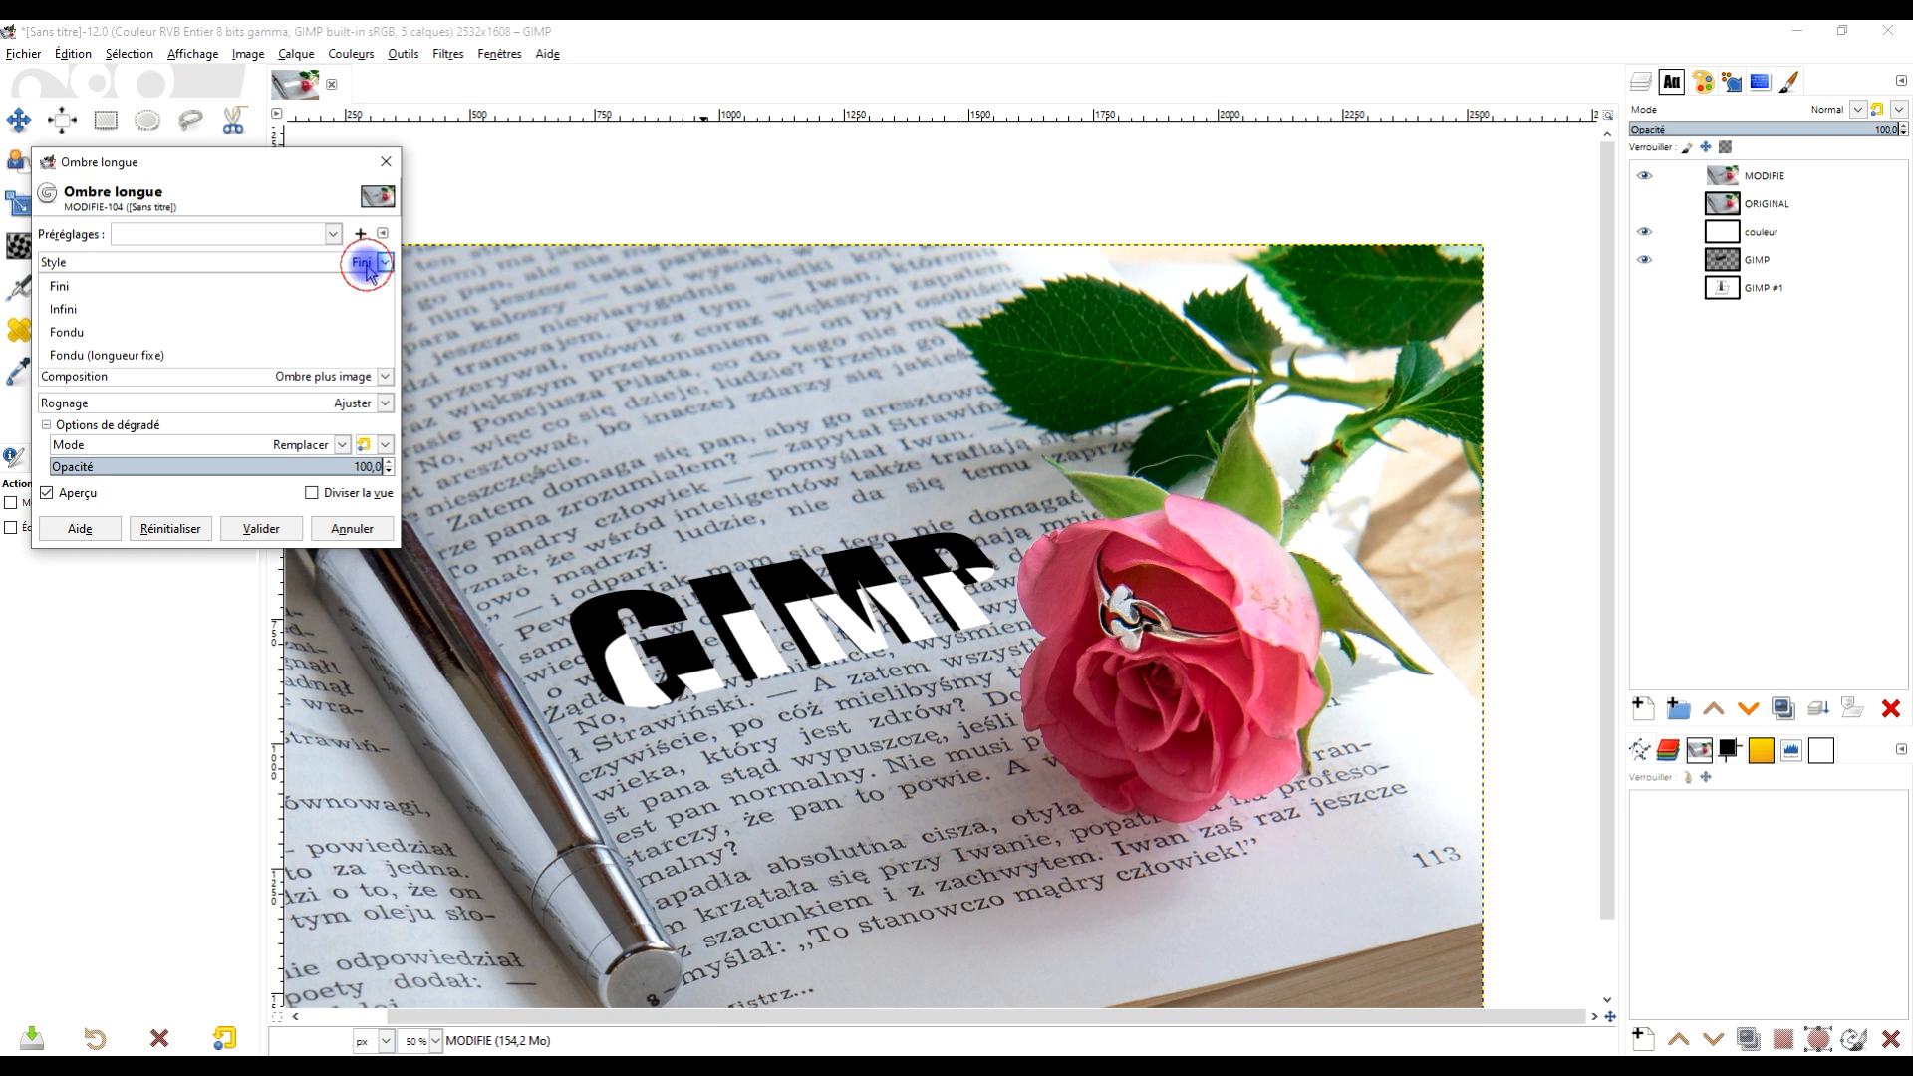
pyautogui.click(242, 356)
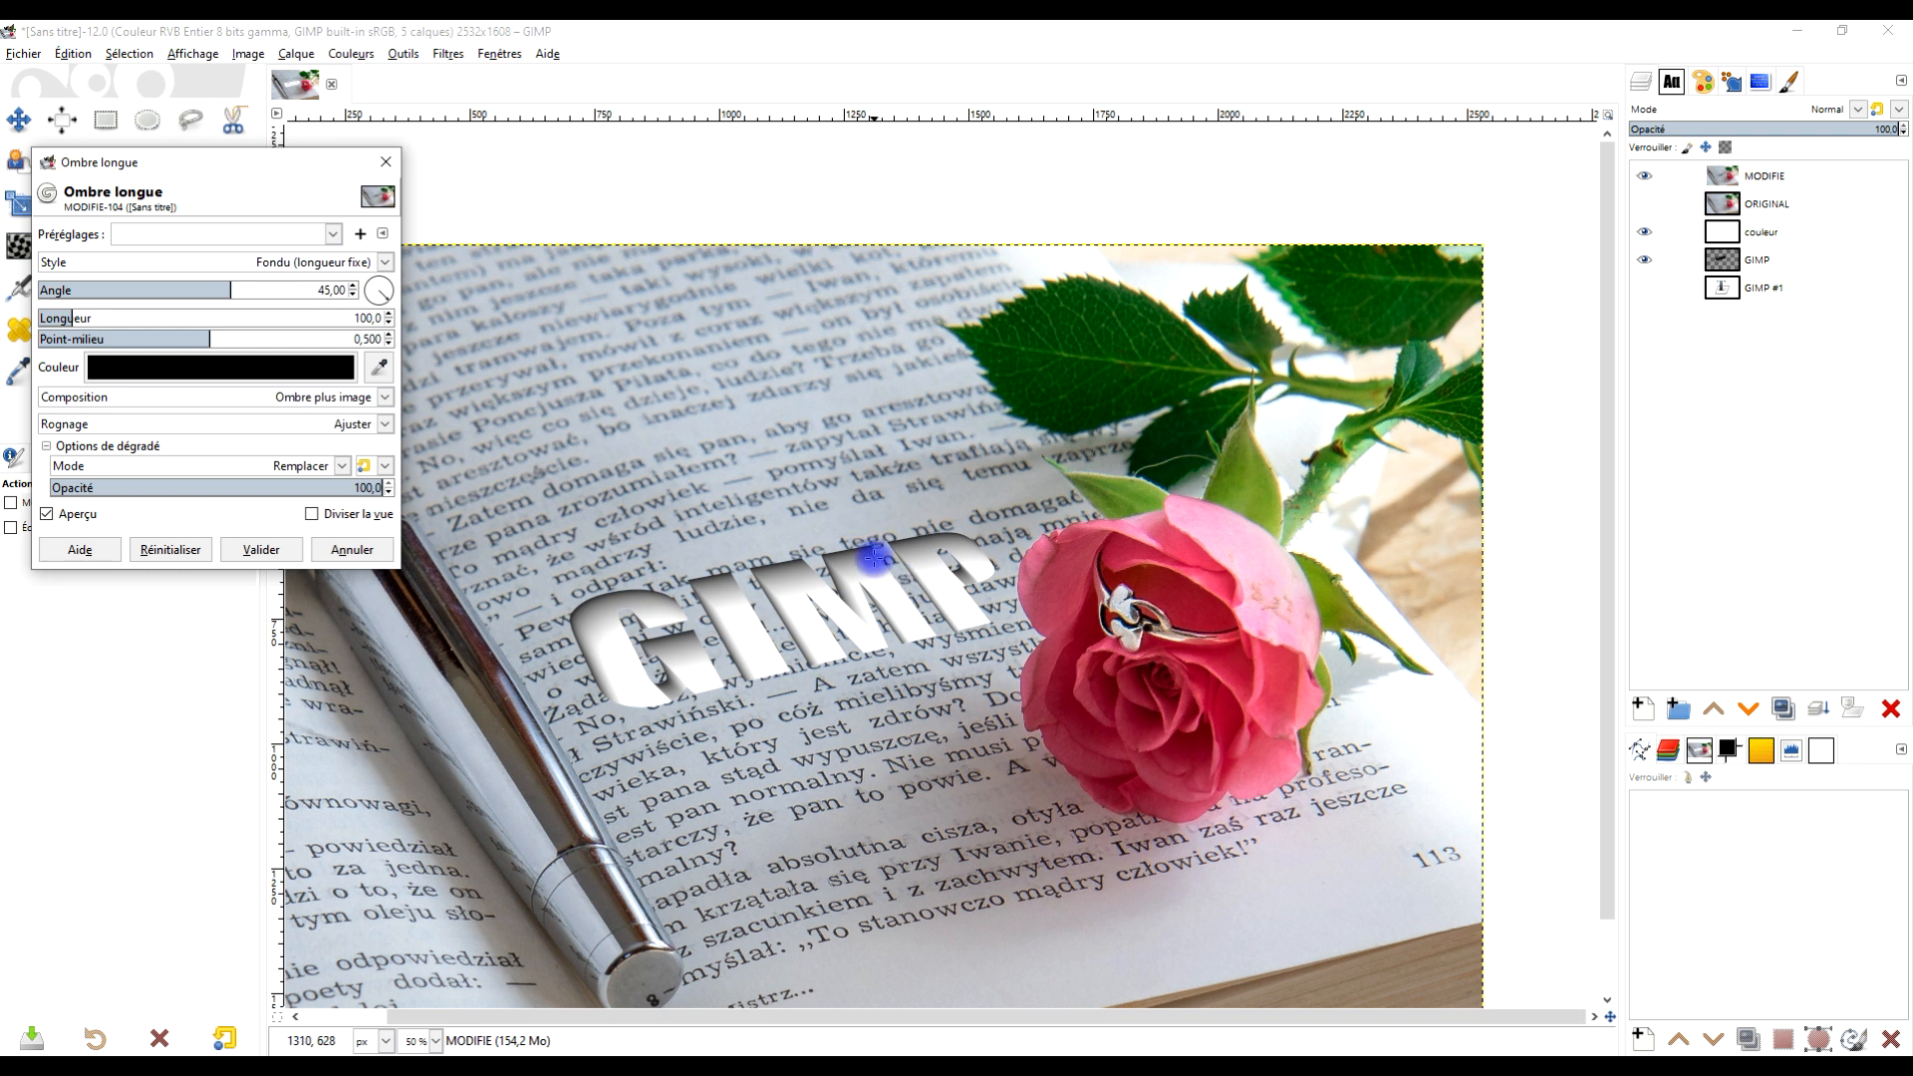
# - Set the long shadow's angle to 92,90 and its midpoint to 0,607
pyautogui.scroll(2, 843, 603)
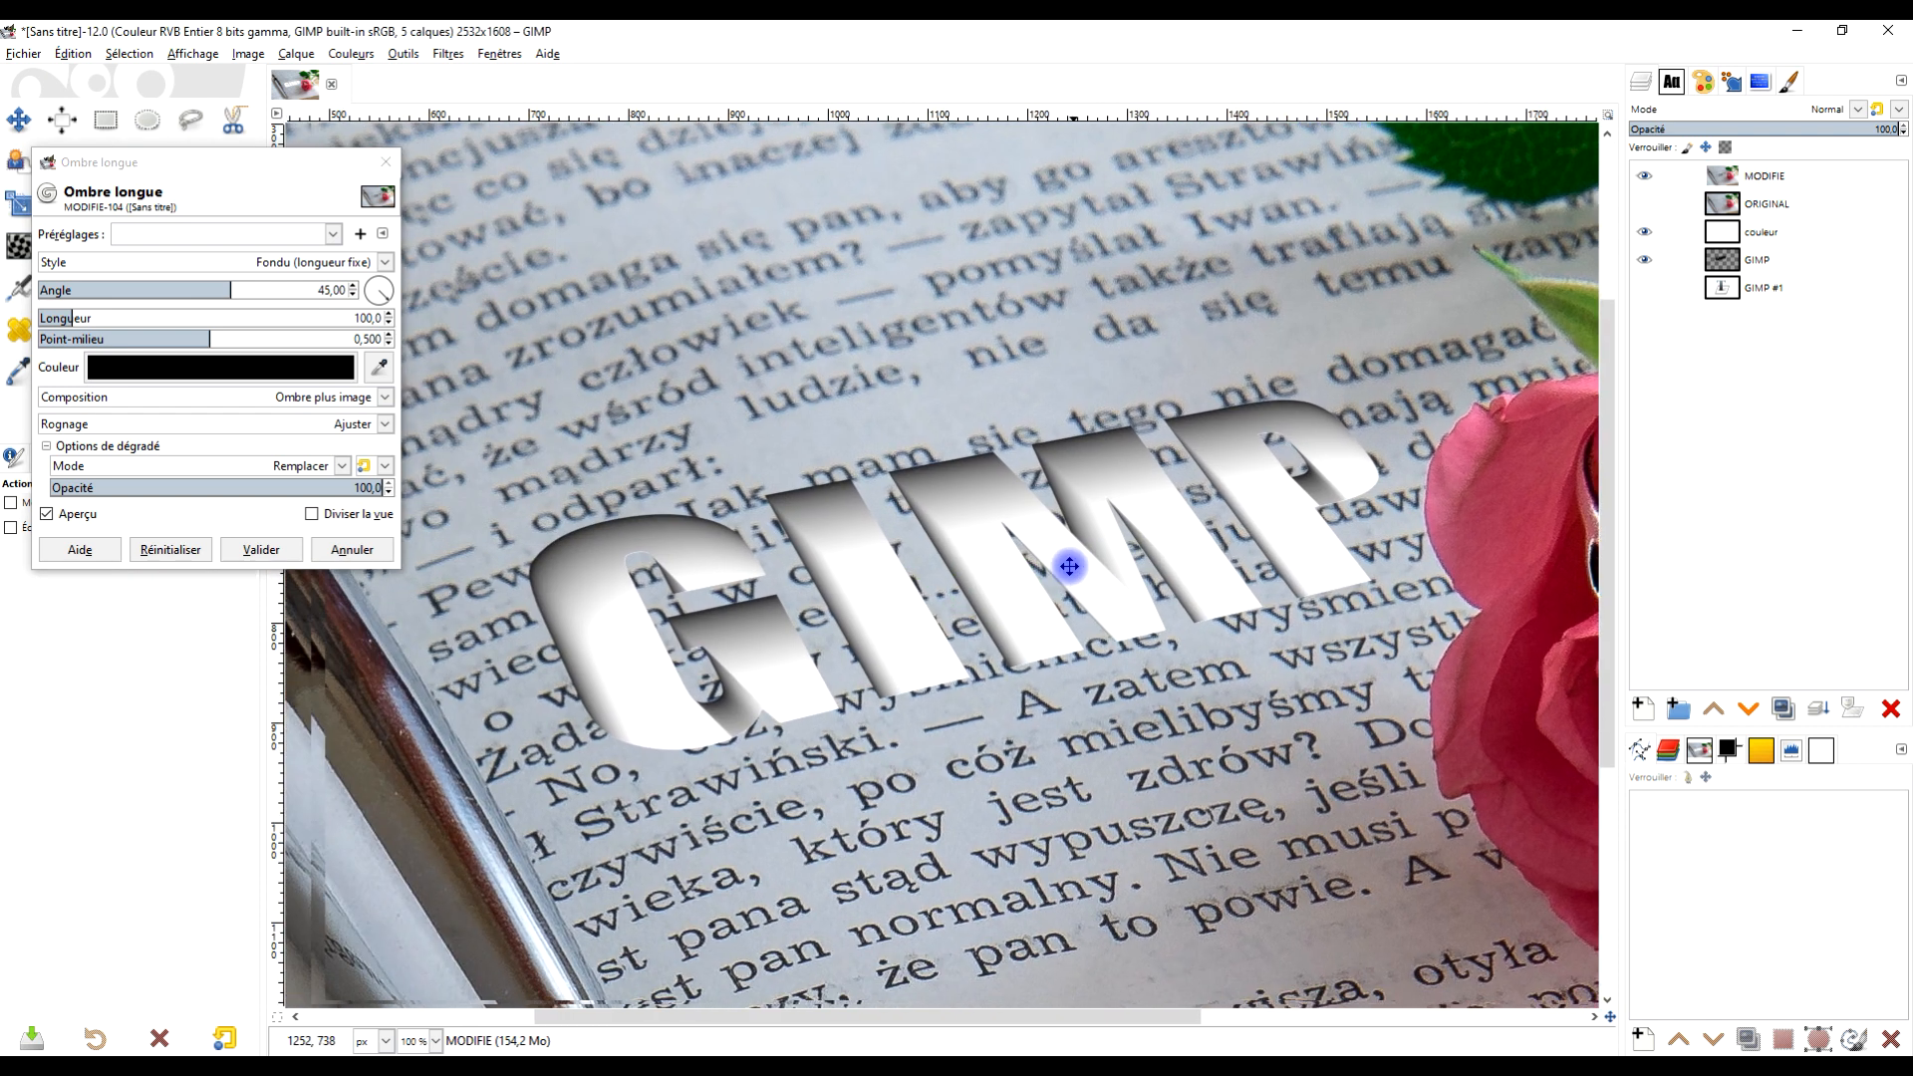
pyautogui.scroll(1, 1104, 559)
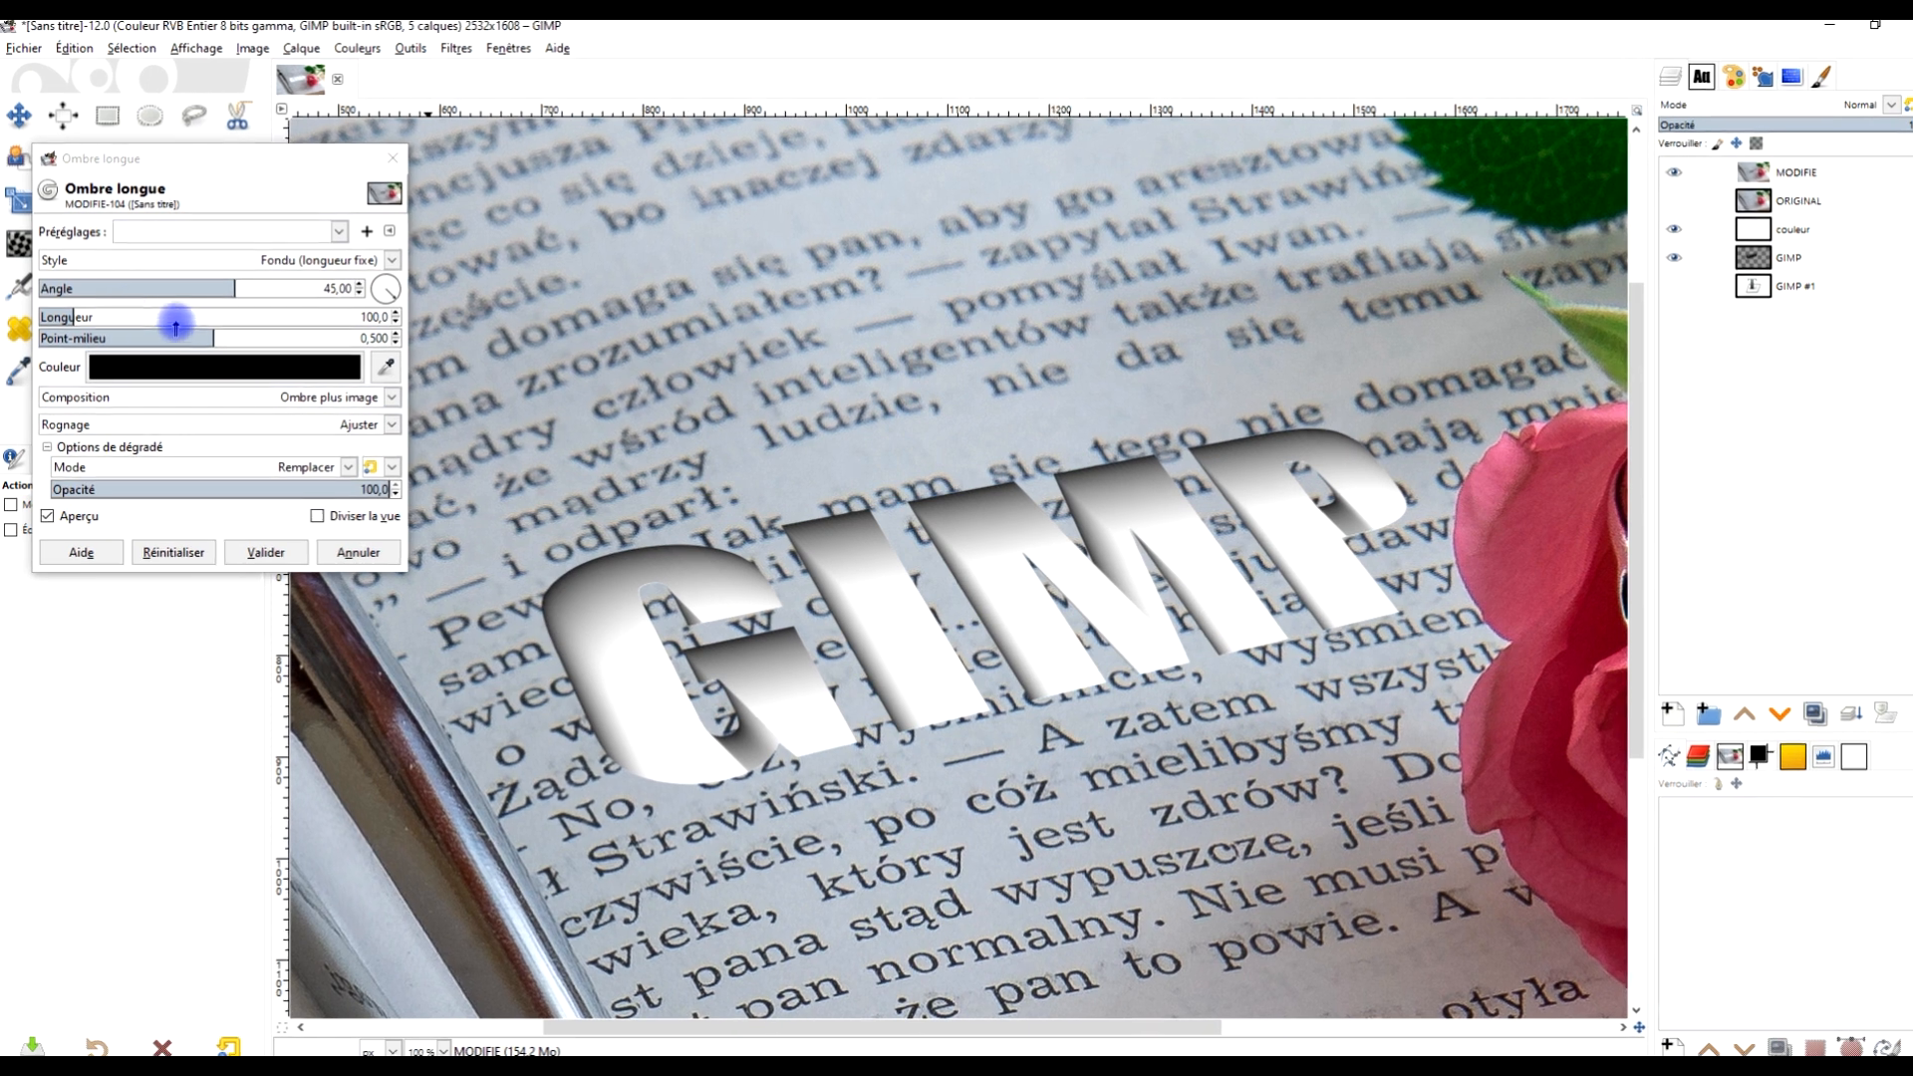
pyautogui.moveTo(164, 290); pyautogui.dragTo(367, 276)
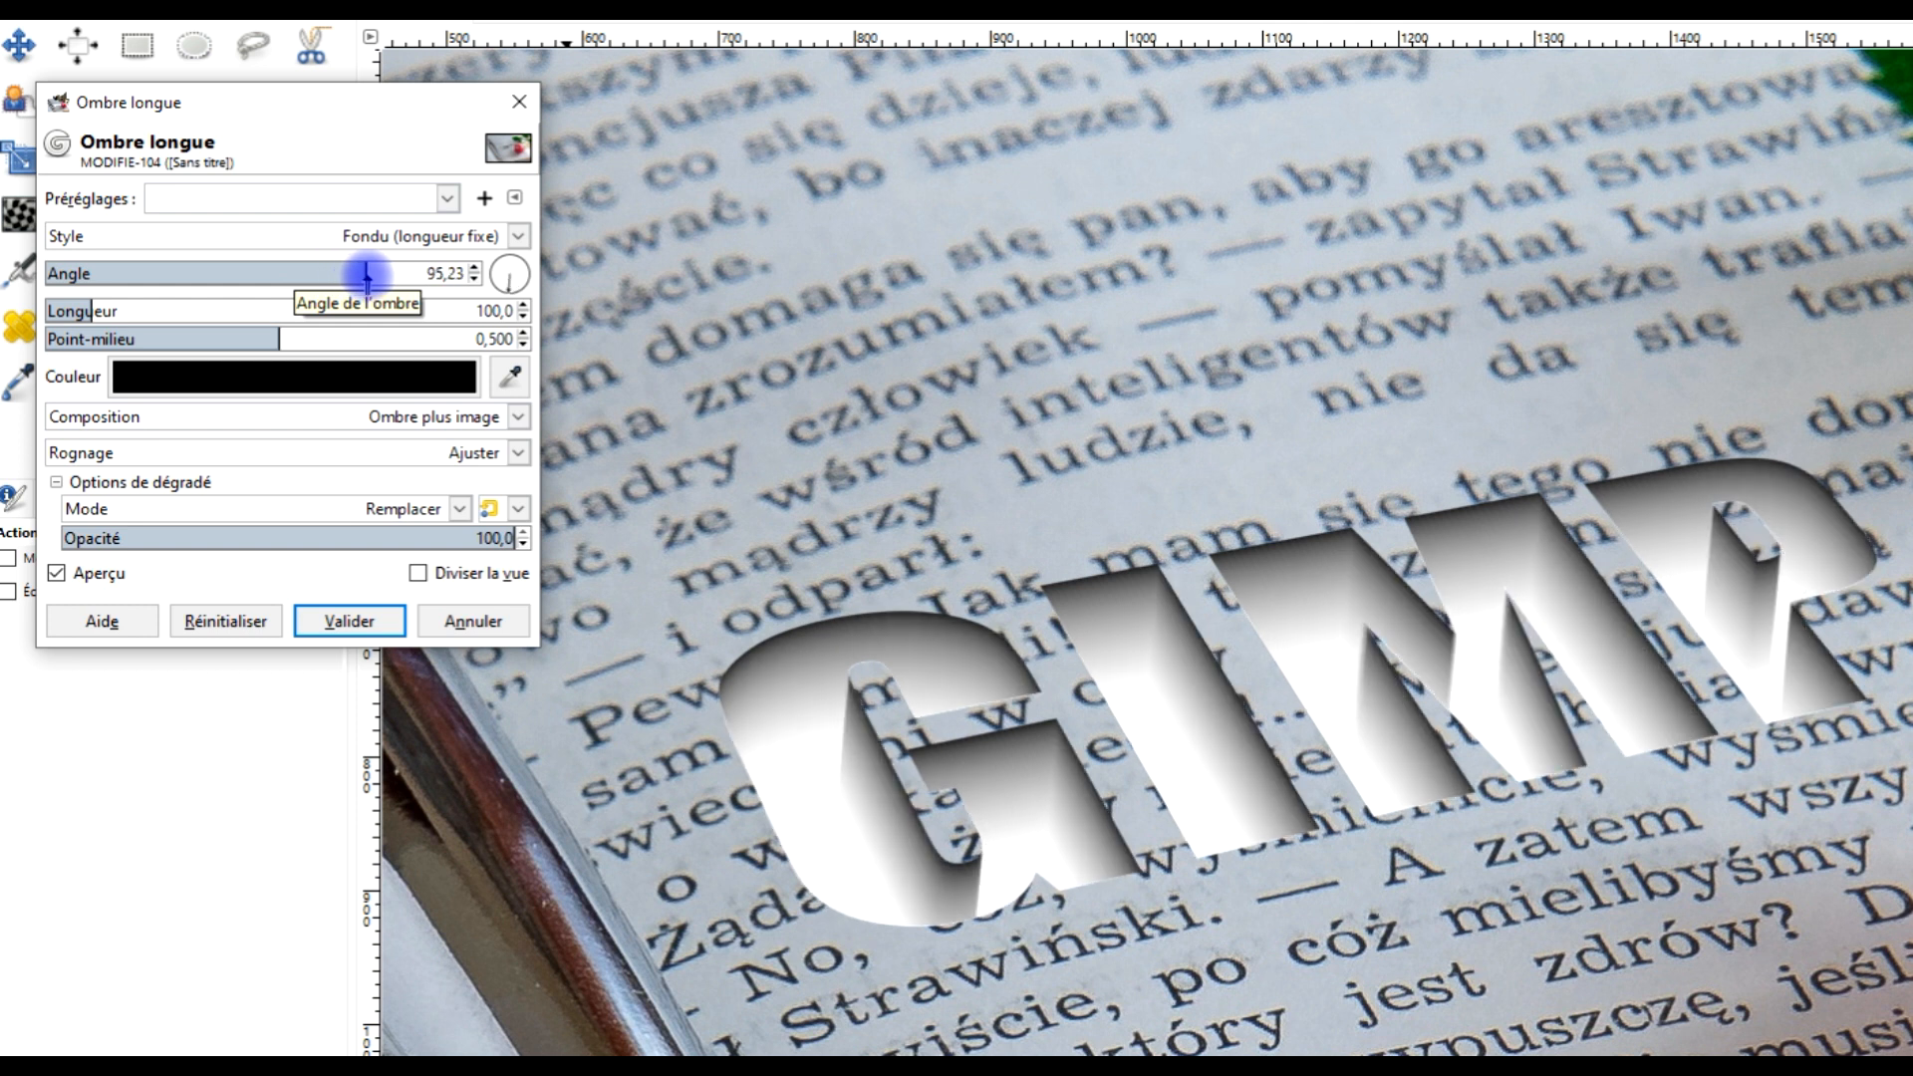
pyautogui.moveTo(371, 275); pyautogui.dragTo(364, 276)
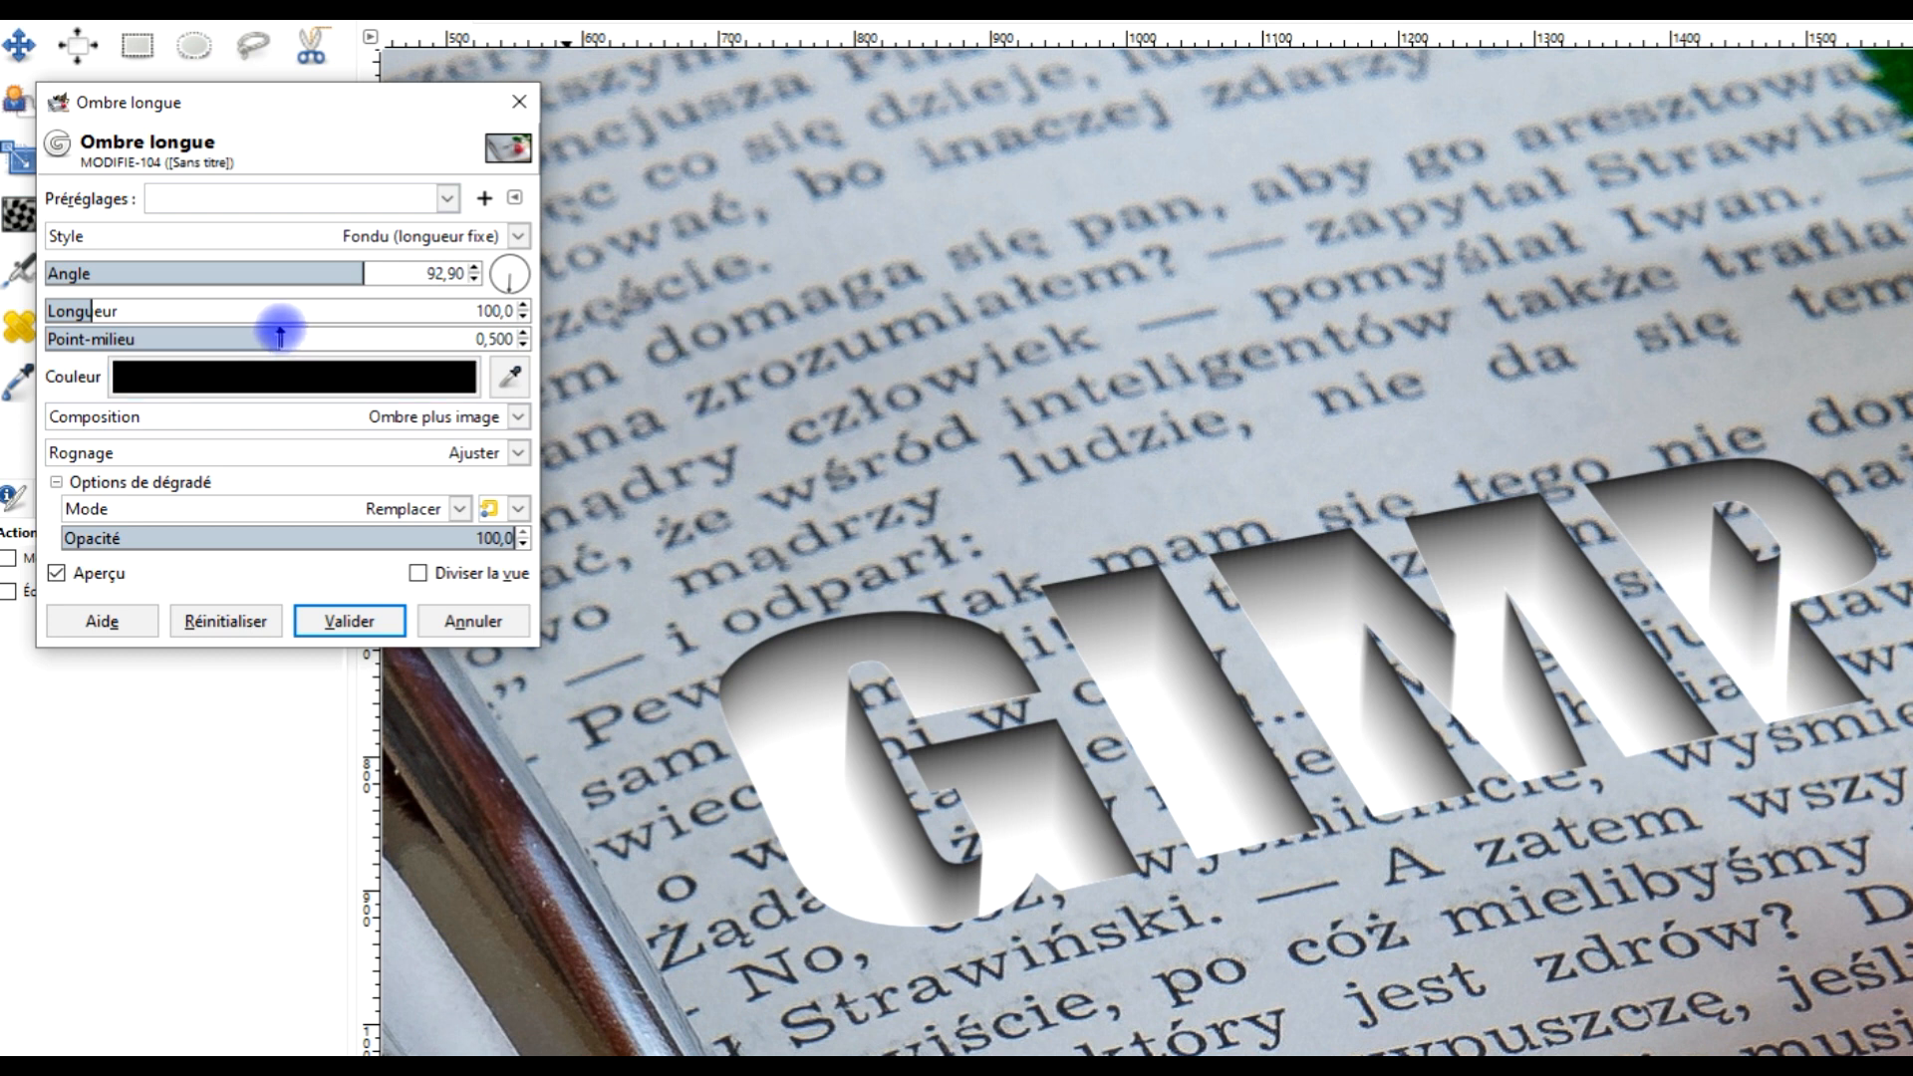
pyautogui.moveTo(280, 332); pyautogui.dragTo(333, 337)
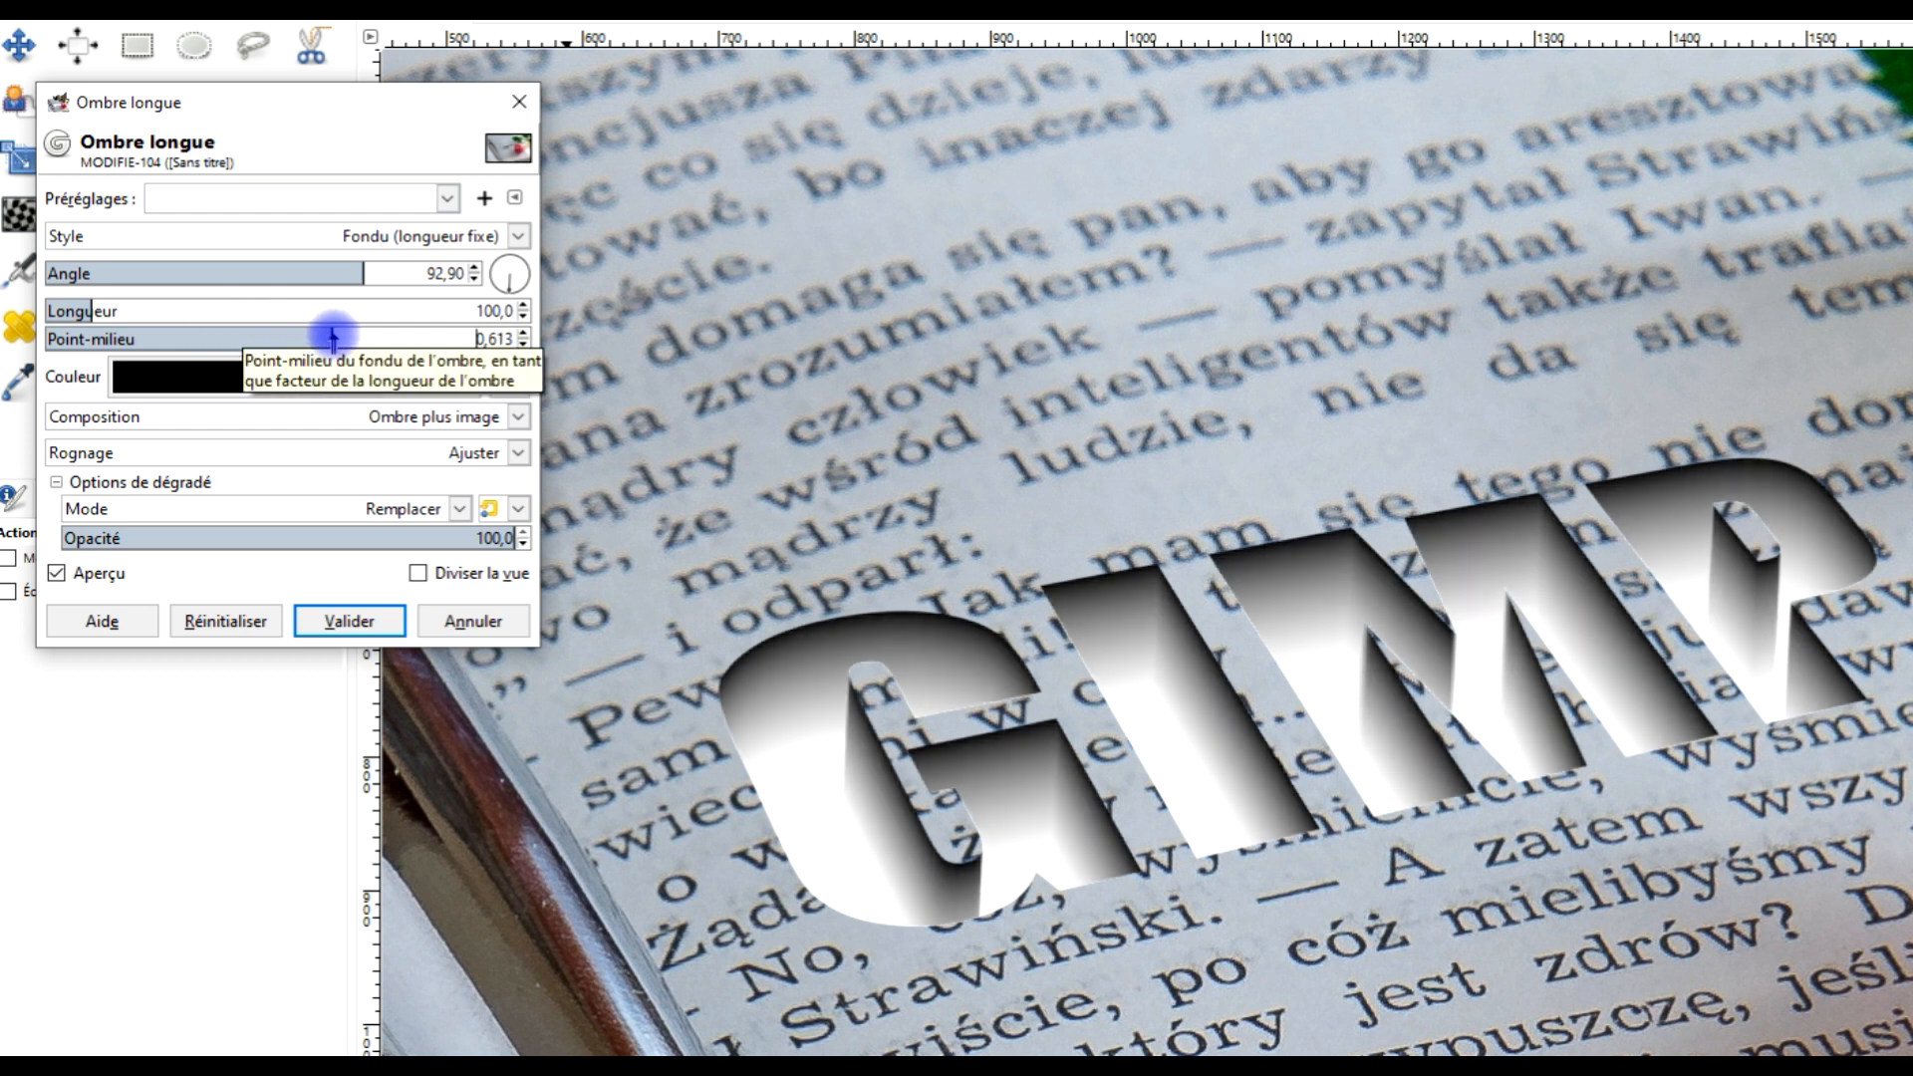
# - Lengthen the shadow to 185,0 and apply the Ombre longue filter to the MODIFIE layer
pyautogui.moveTo(86, 309); pyautogui.dragTo(111, 311)
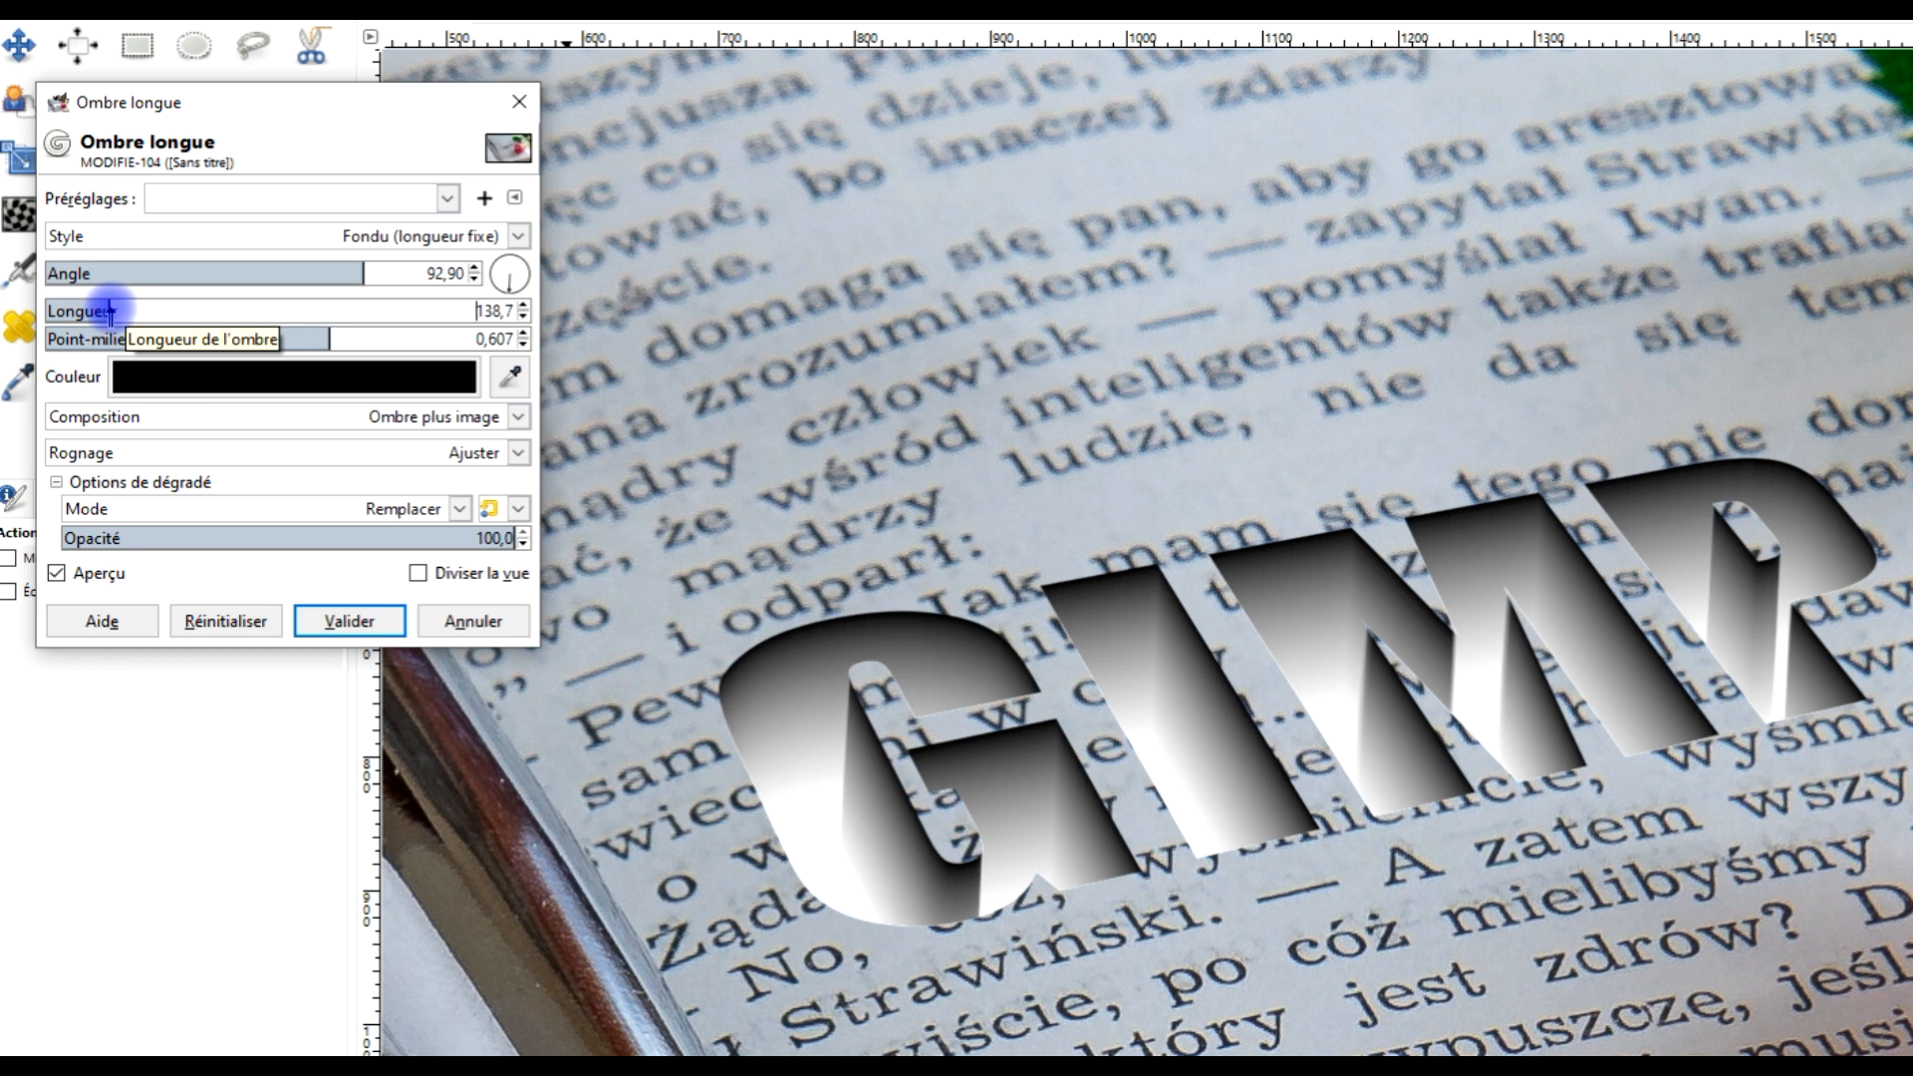
pyautogui.scroll(-4, 1333, 739)
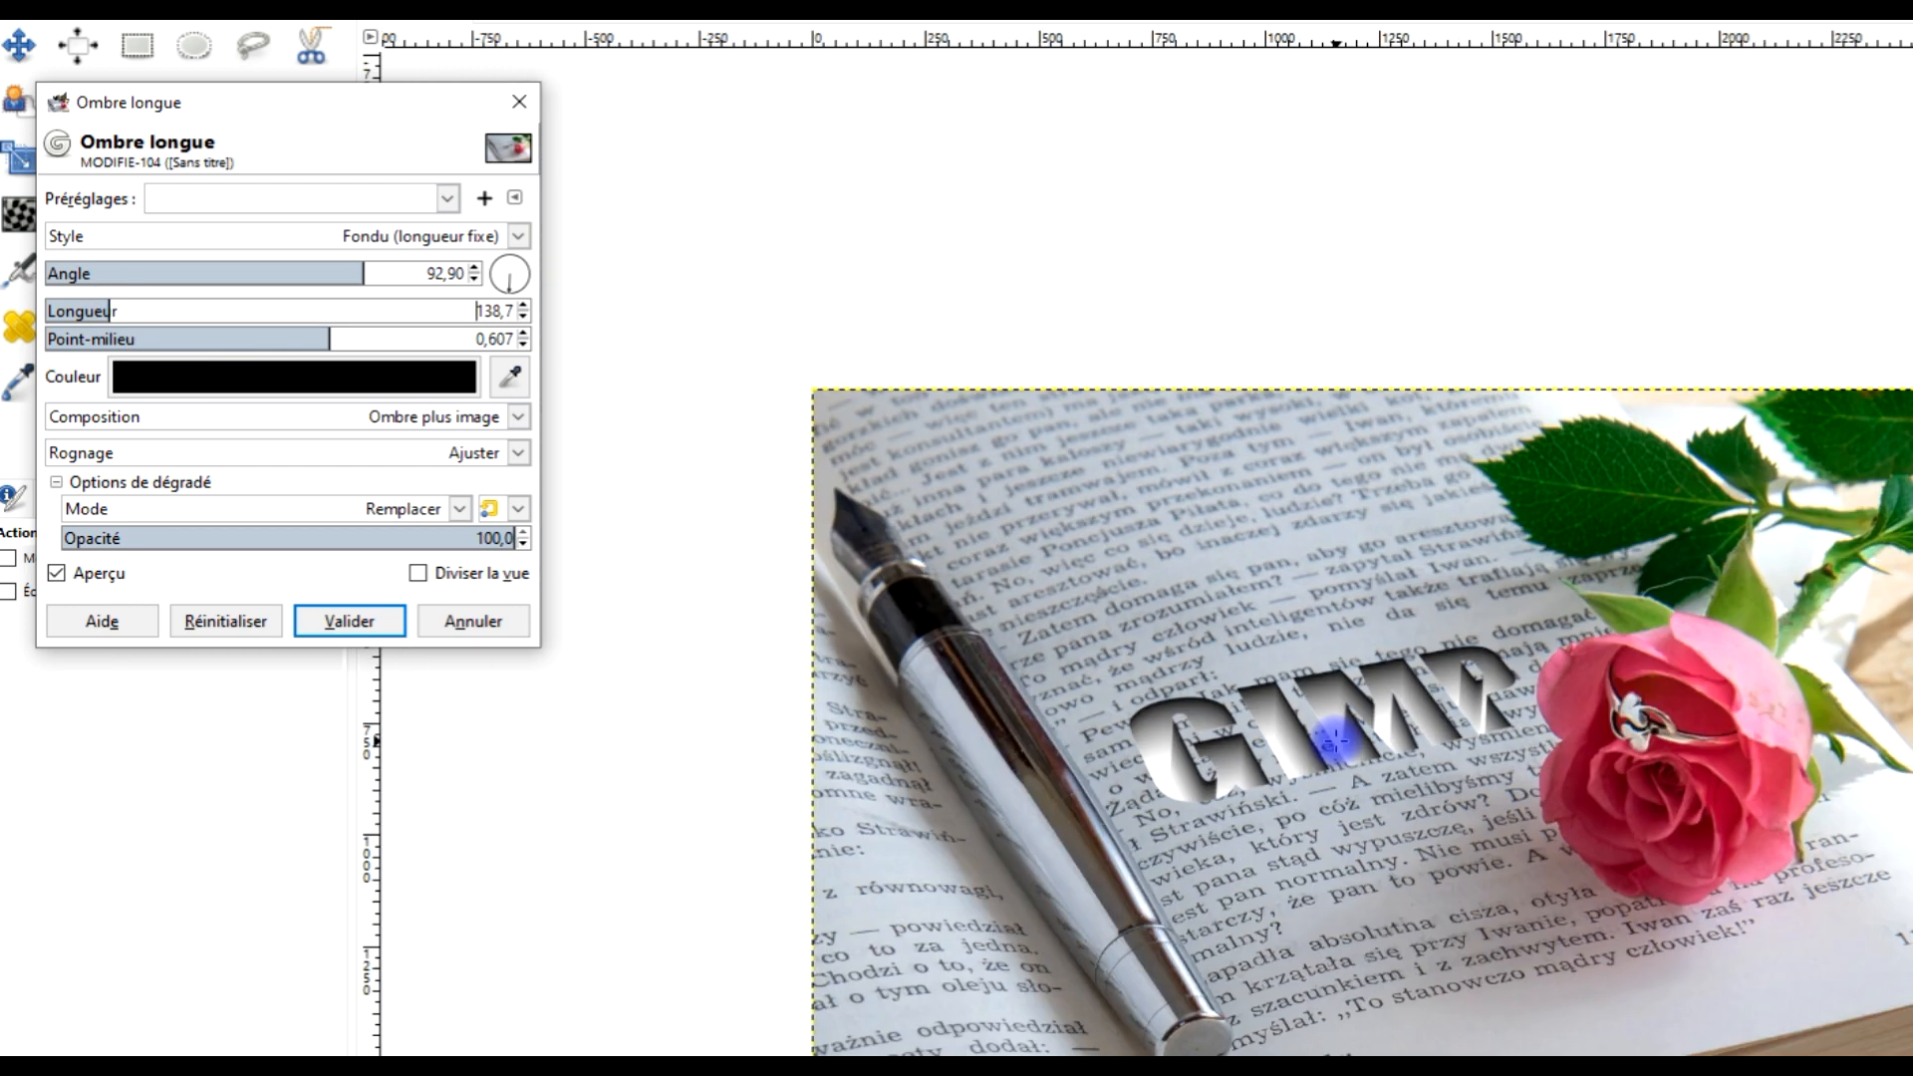
pyautogui.scroll(3, 1291, 776)
pyautogui.scroll(1, 1323, 738)
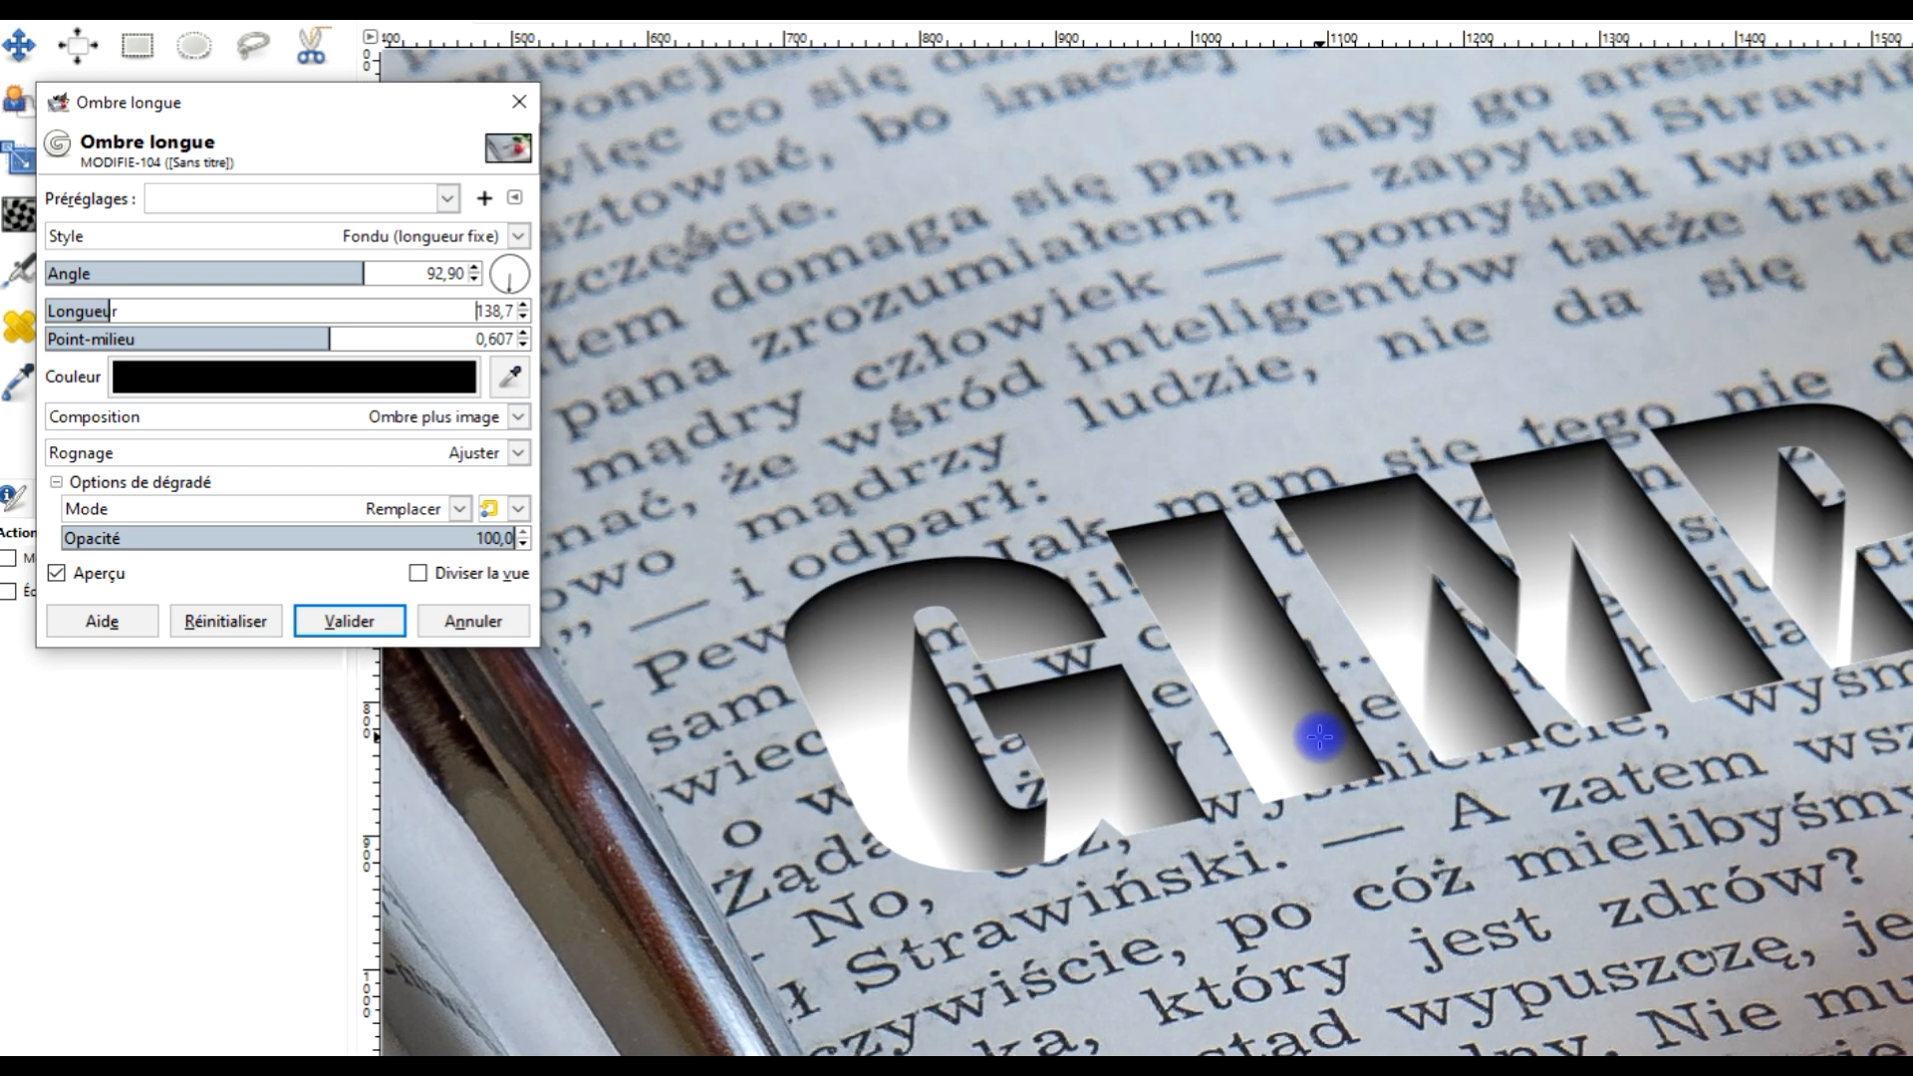
pyautogui.moveTo(112, 311); pyautogui.dragTo(132, 308)
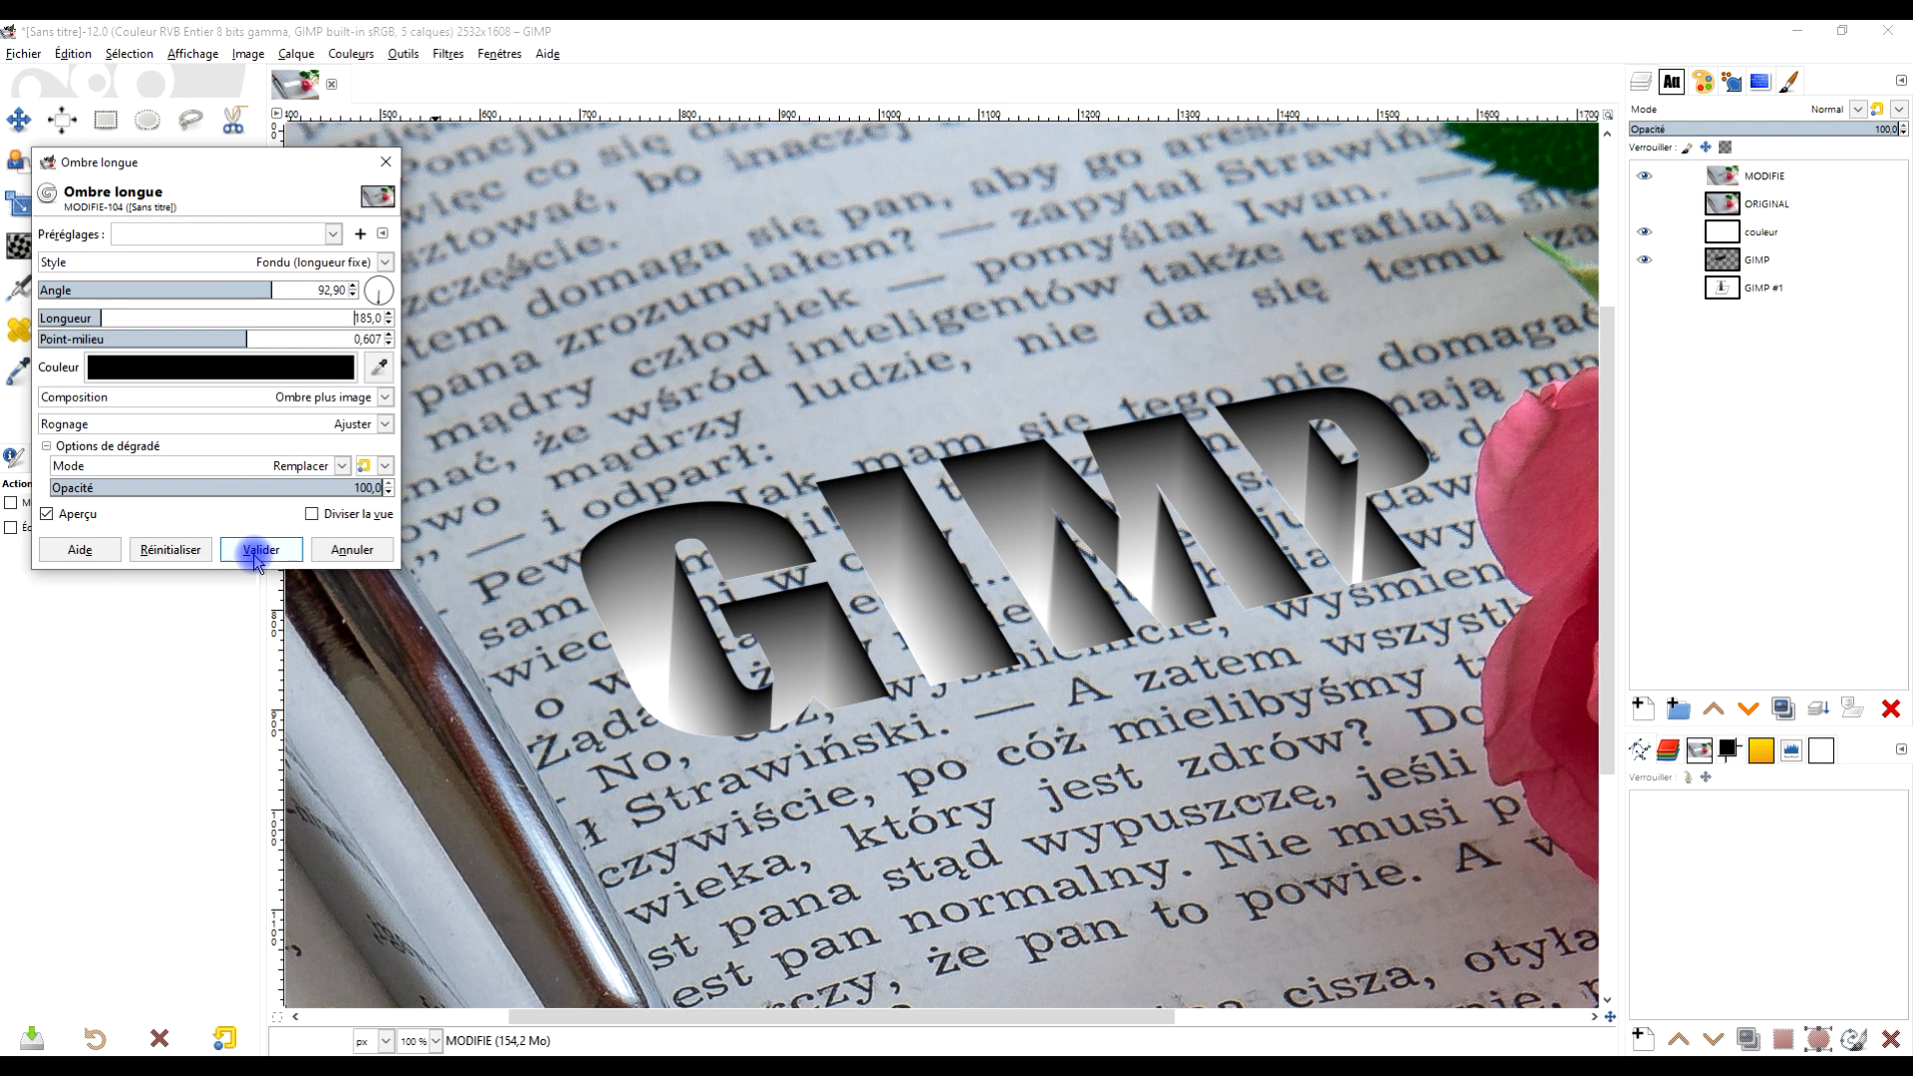
pyautogui.click(268, 559)
# - Create a selection of the GIMP layer's letters with Alpha to Selection and enlarge it slightly with Agrandir
pyautogui.scroll(-2, 1173, 458)
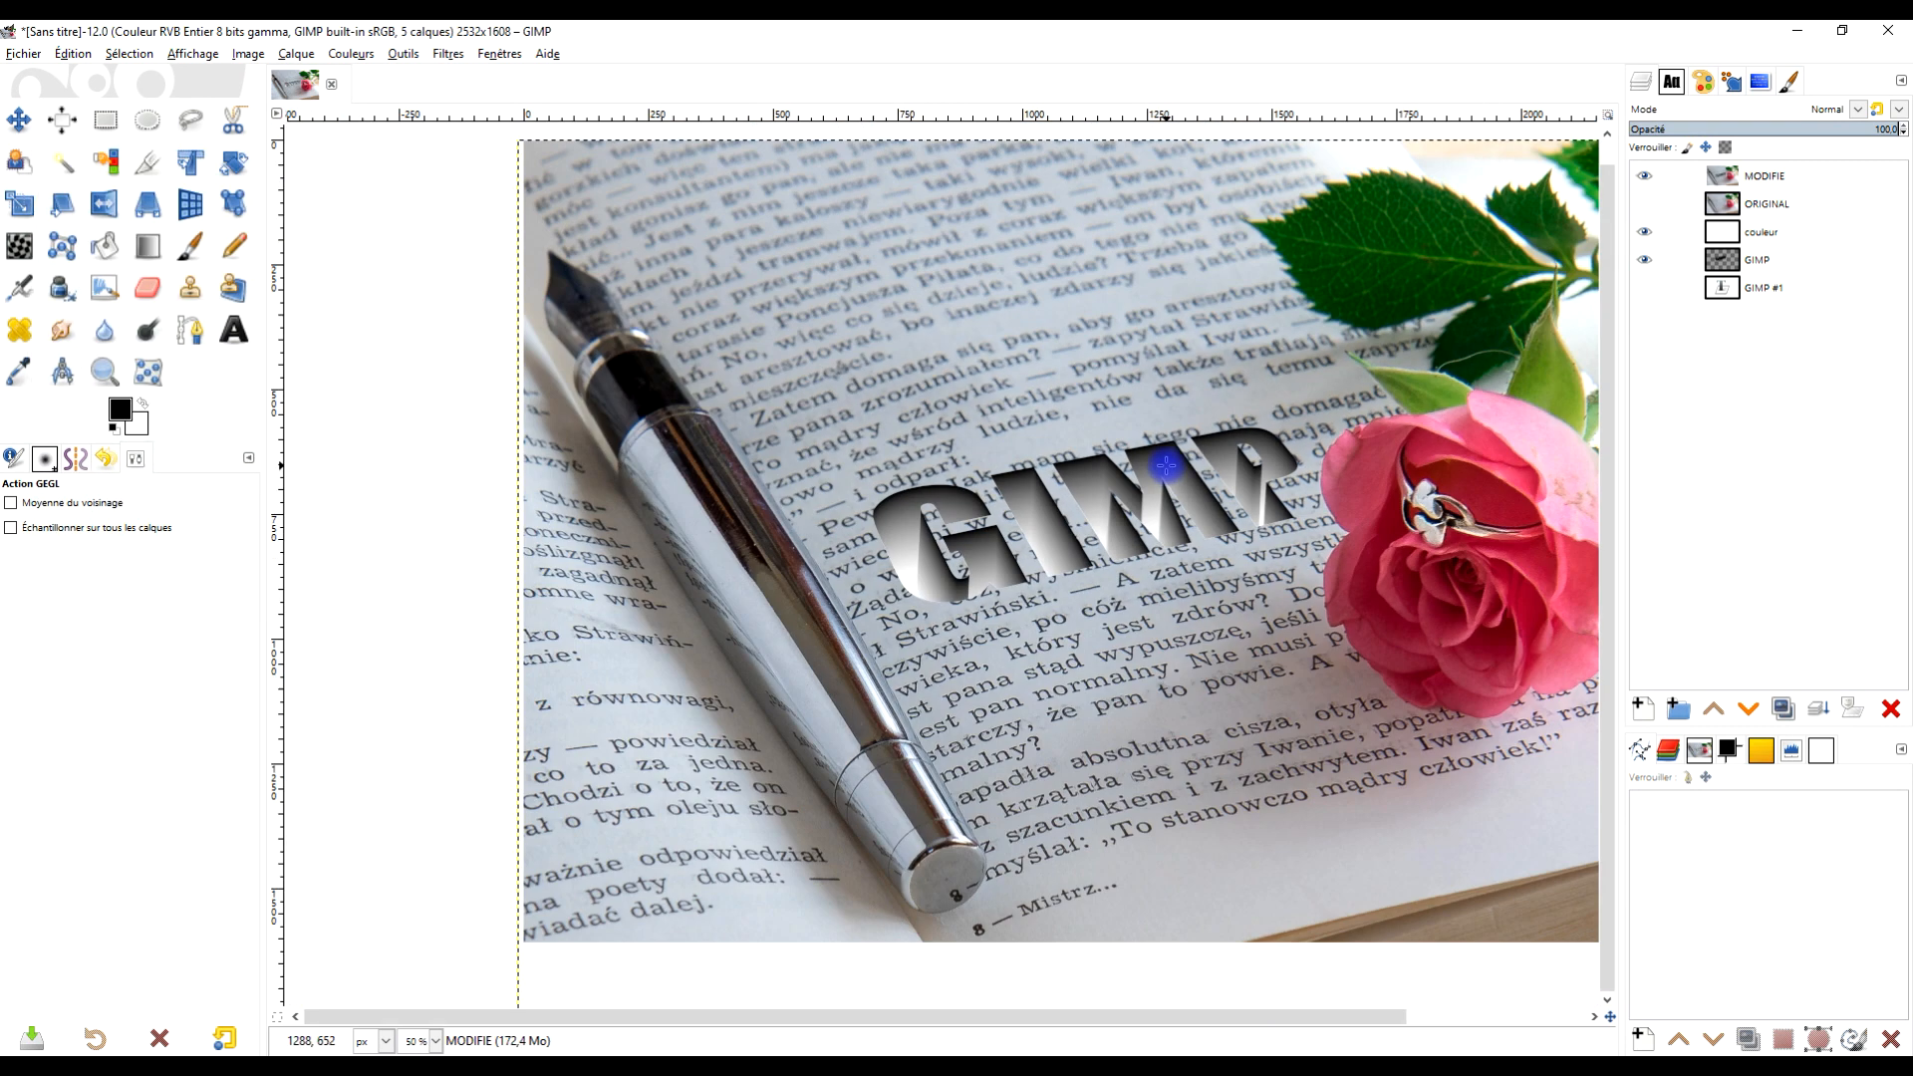
pyautogui.scroll(2, 1165, 465)
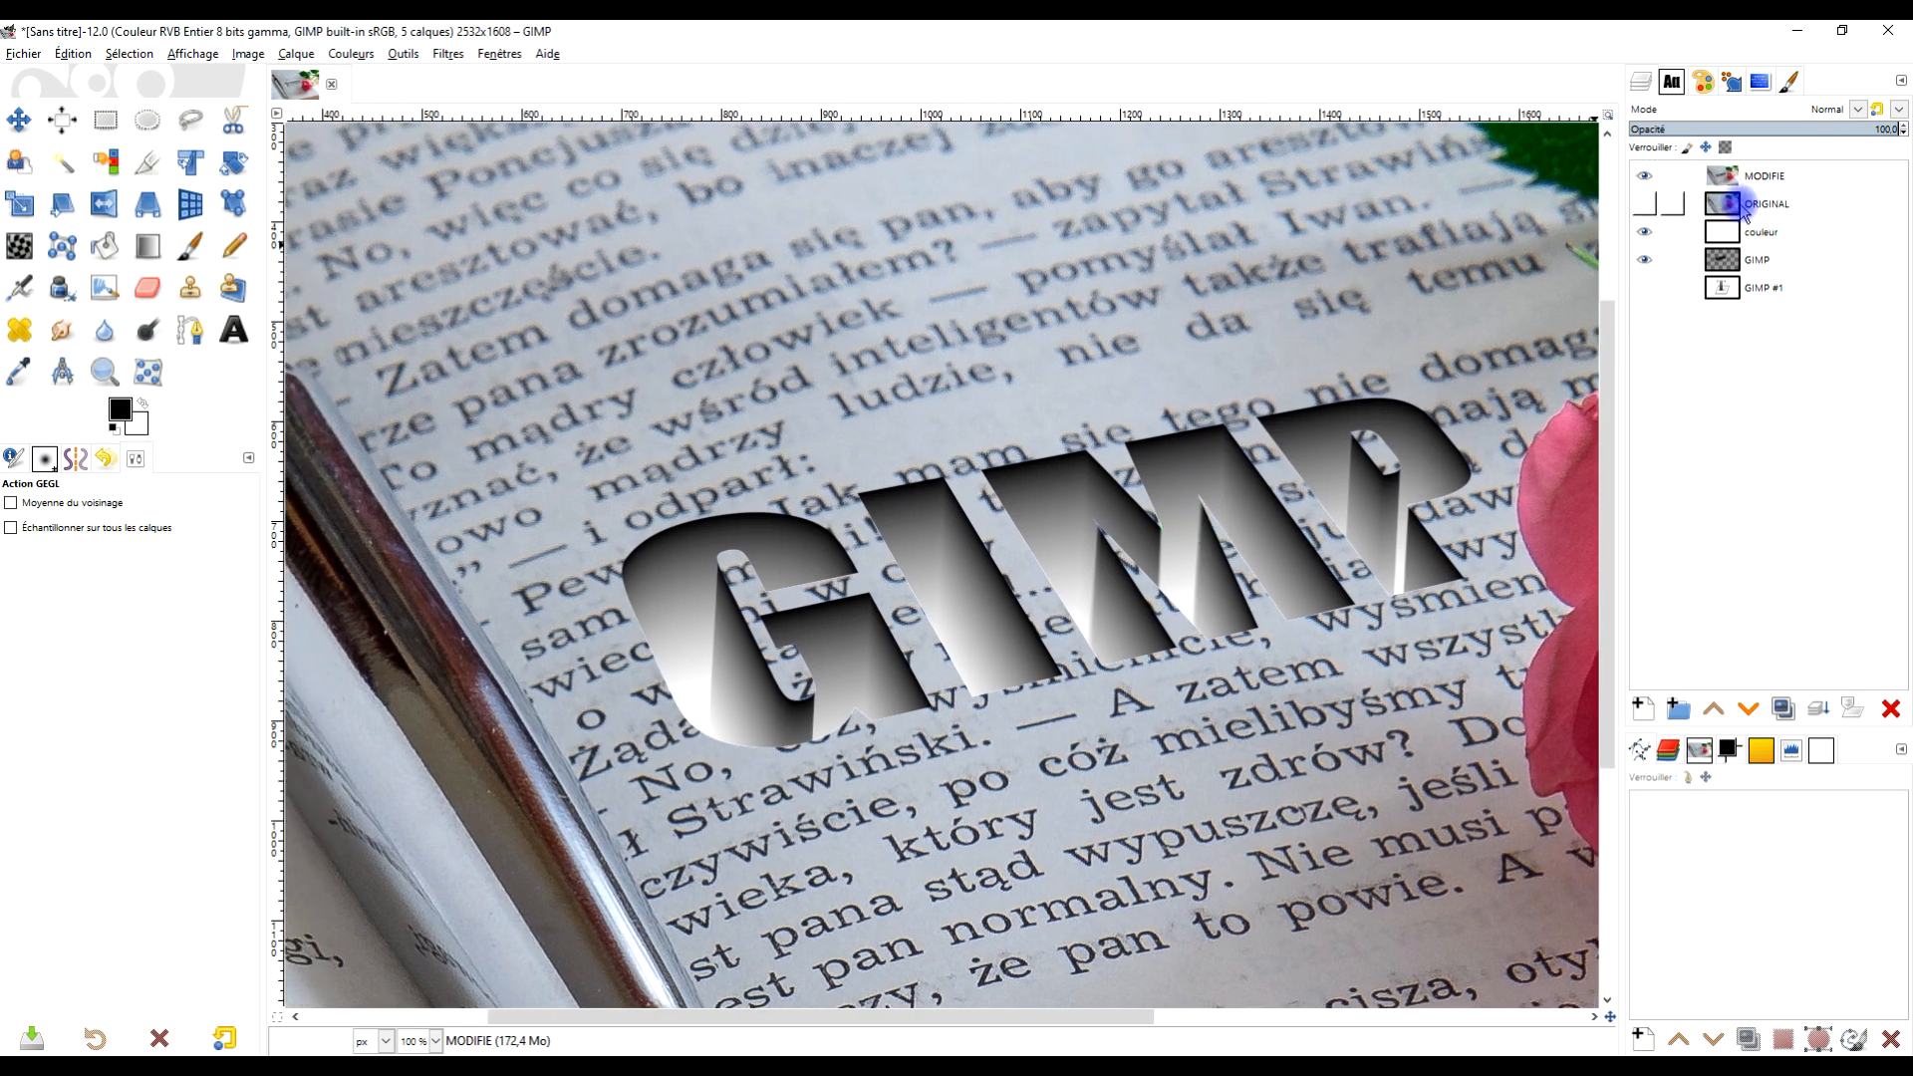
pyautogui.rightClick(1731, 267)
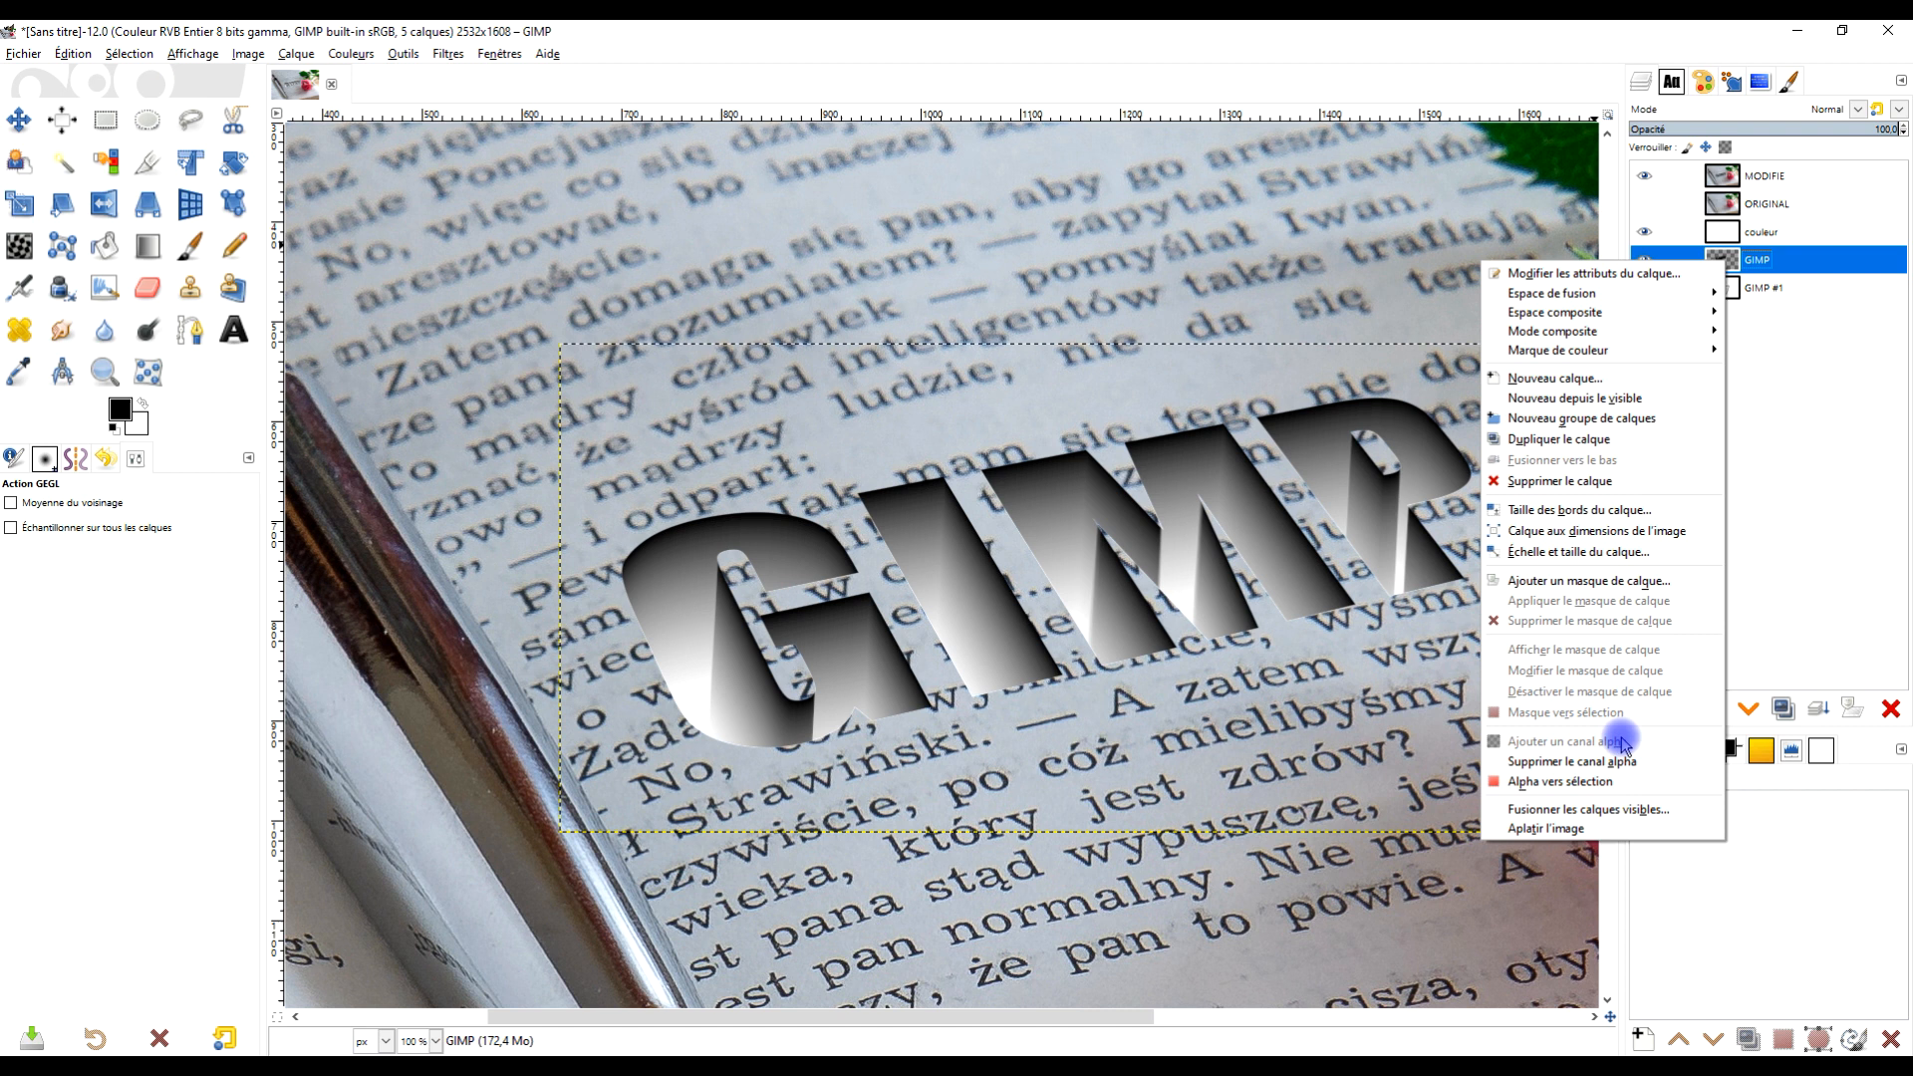
pyautogui.click(1579, 781)
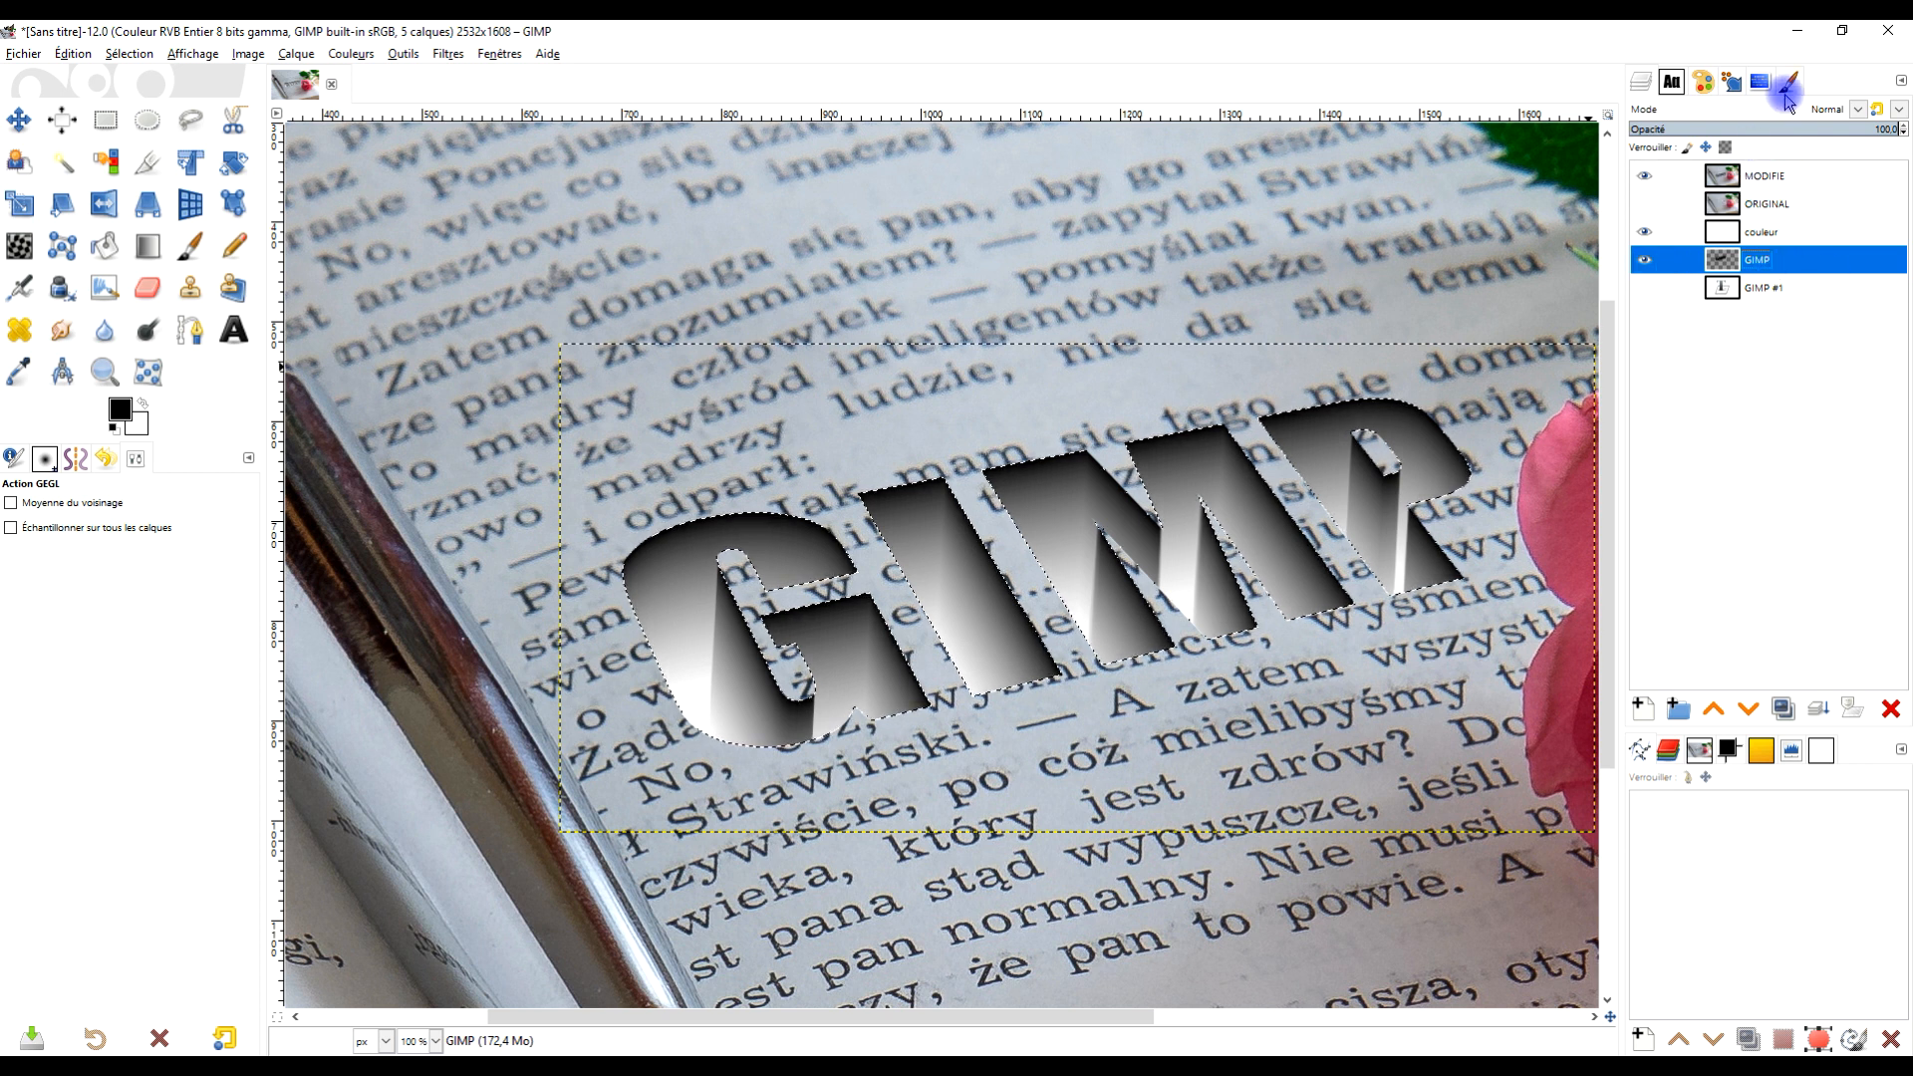
pyautogui.click(120, 54)
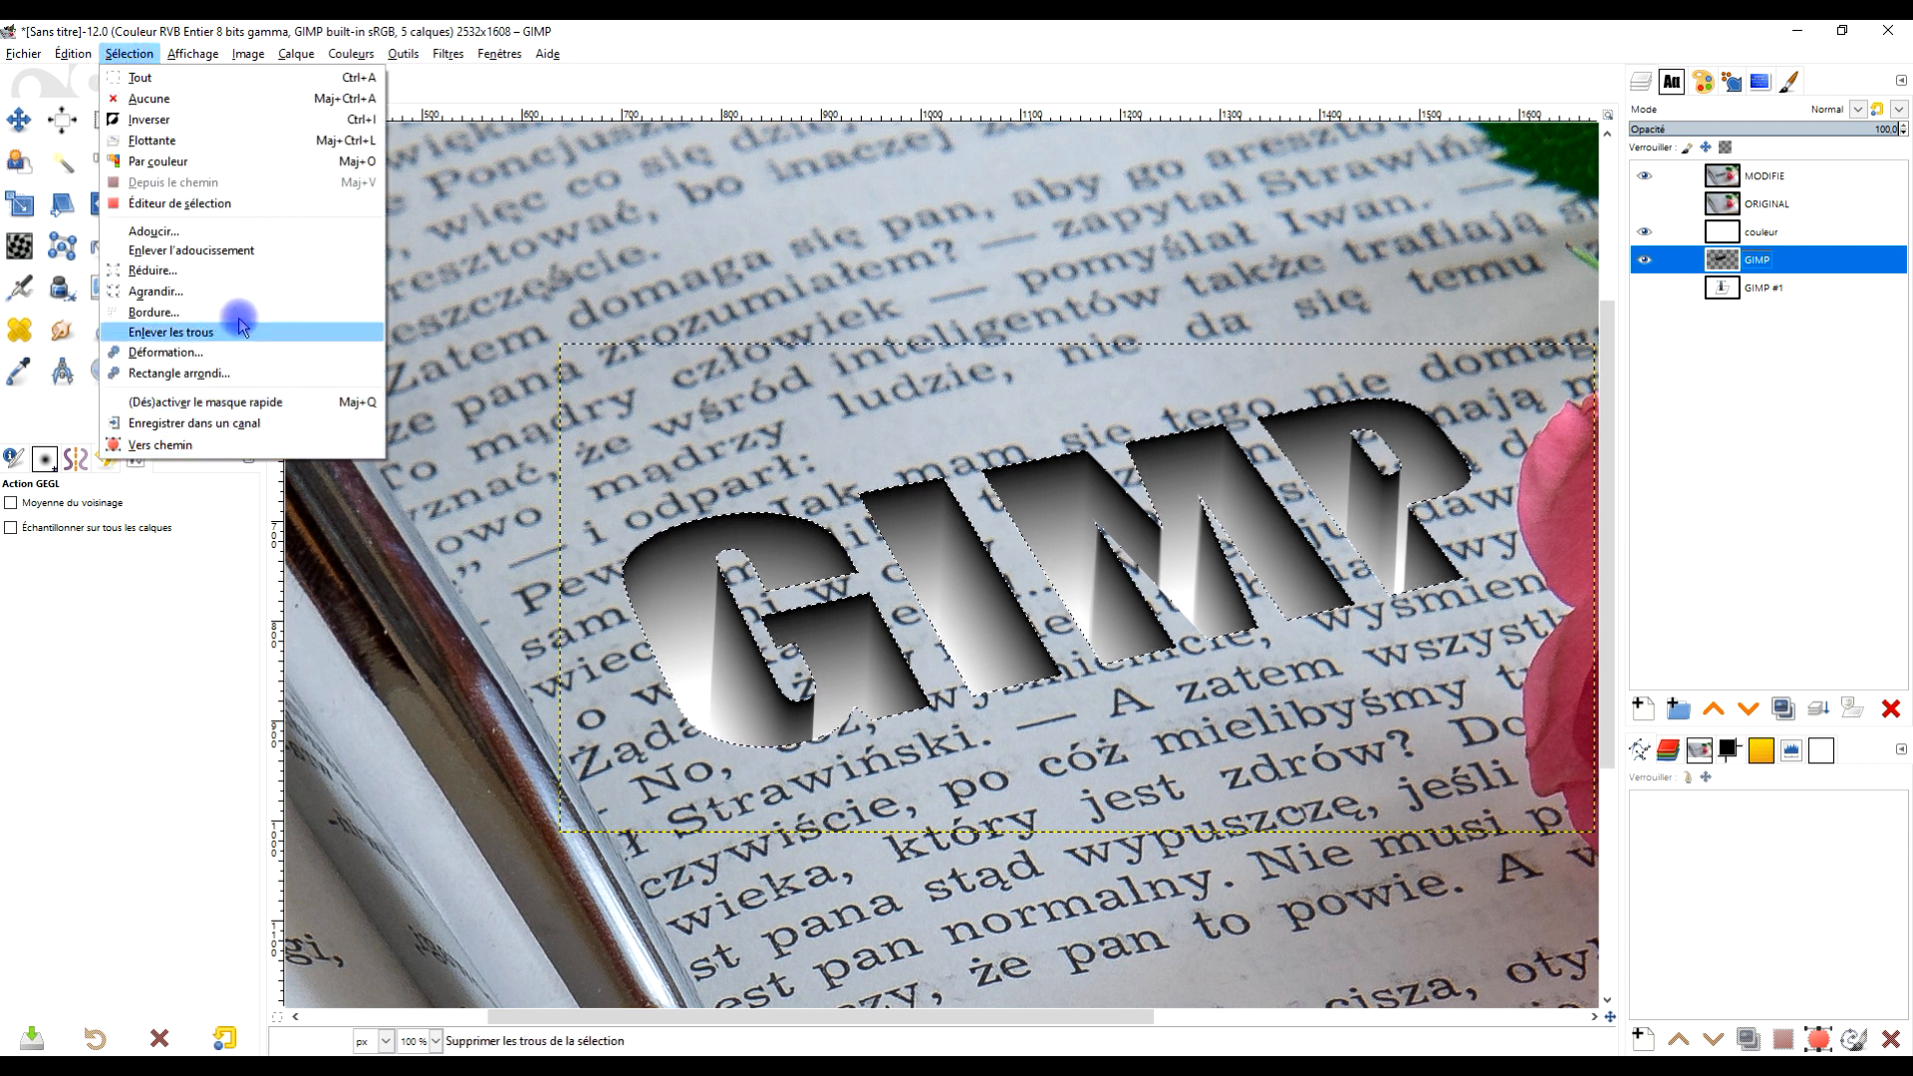
pyautogui.click(199, 291)
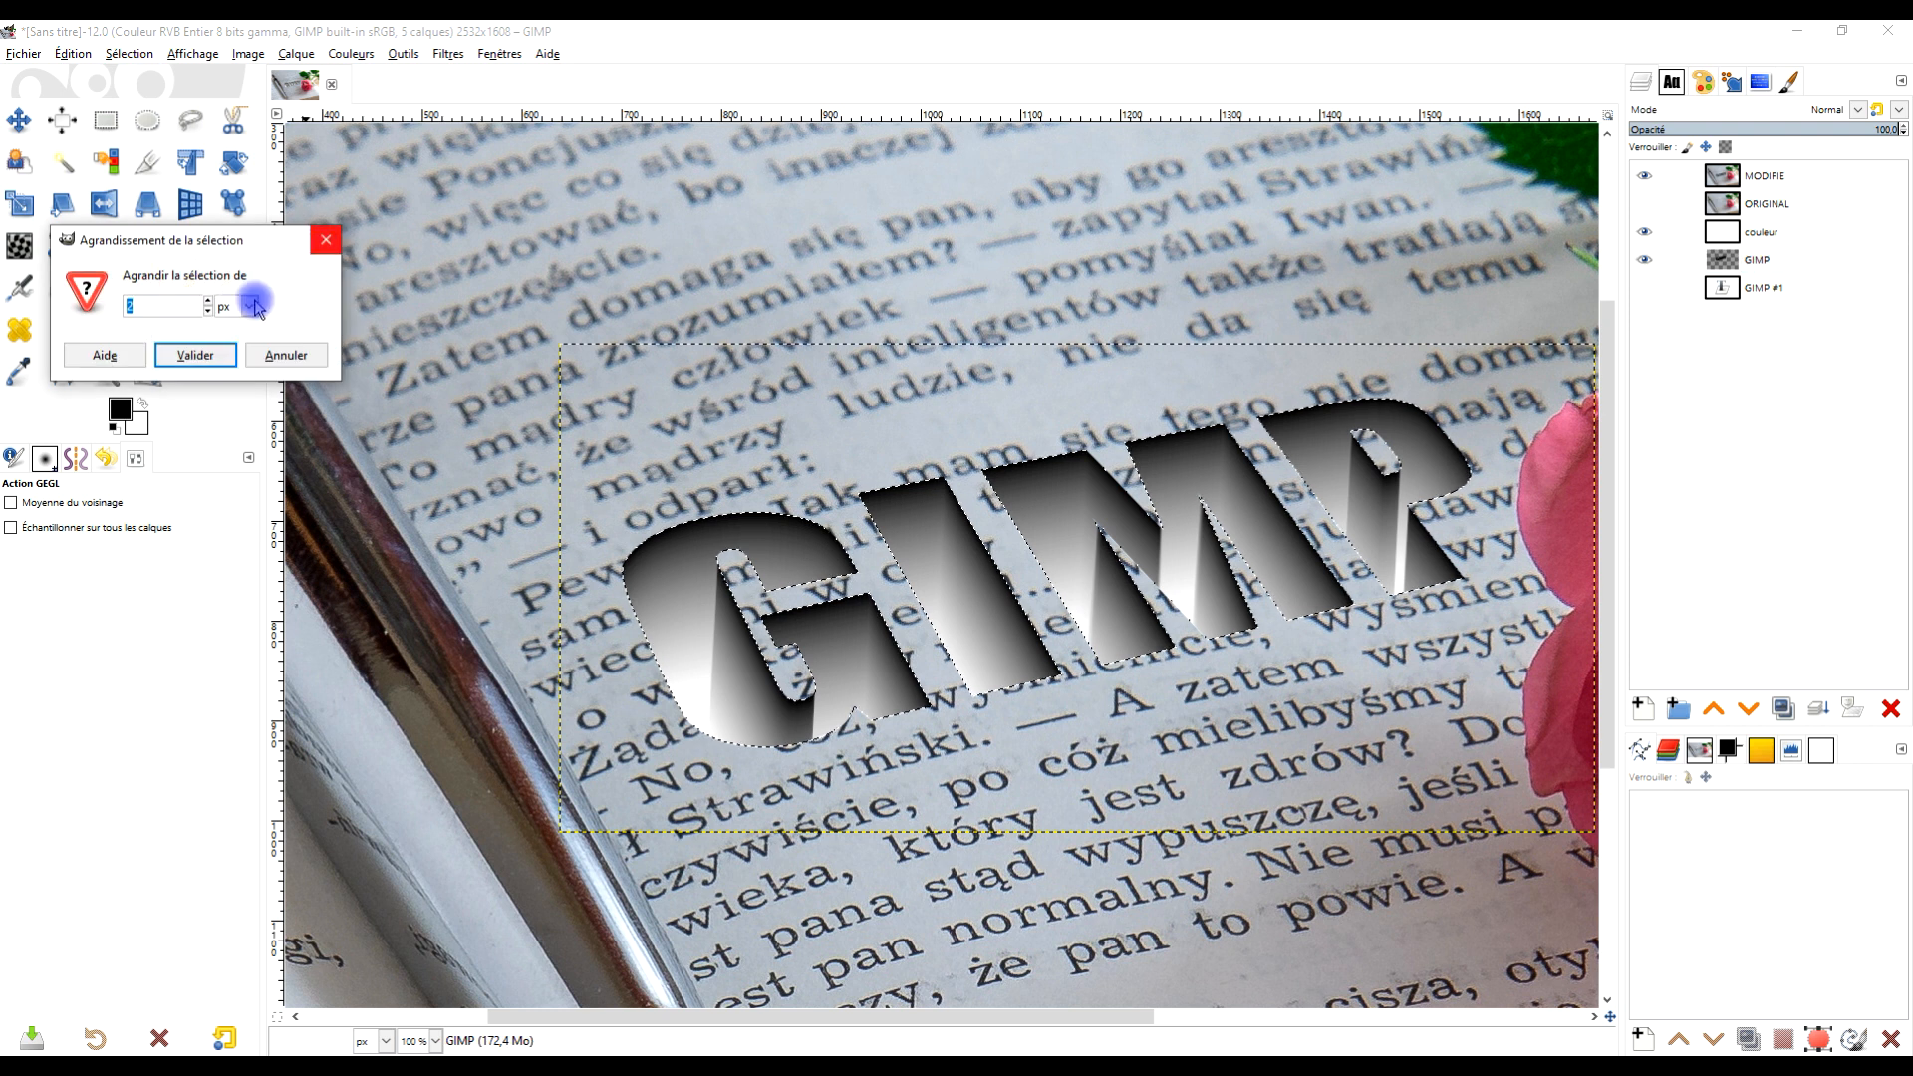
pyautogui.click(213, 359)
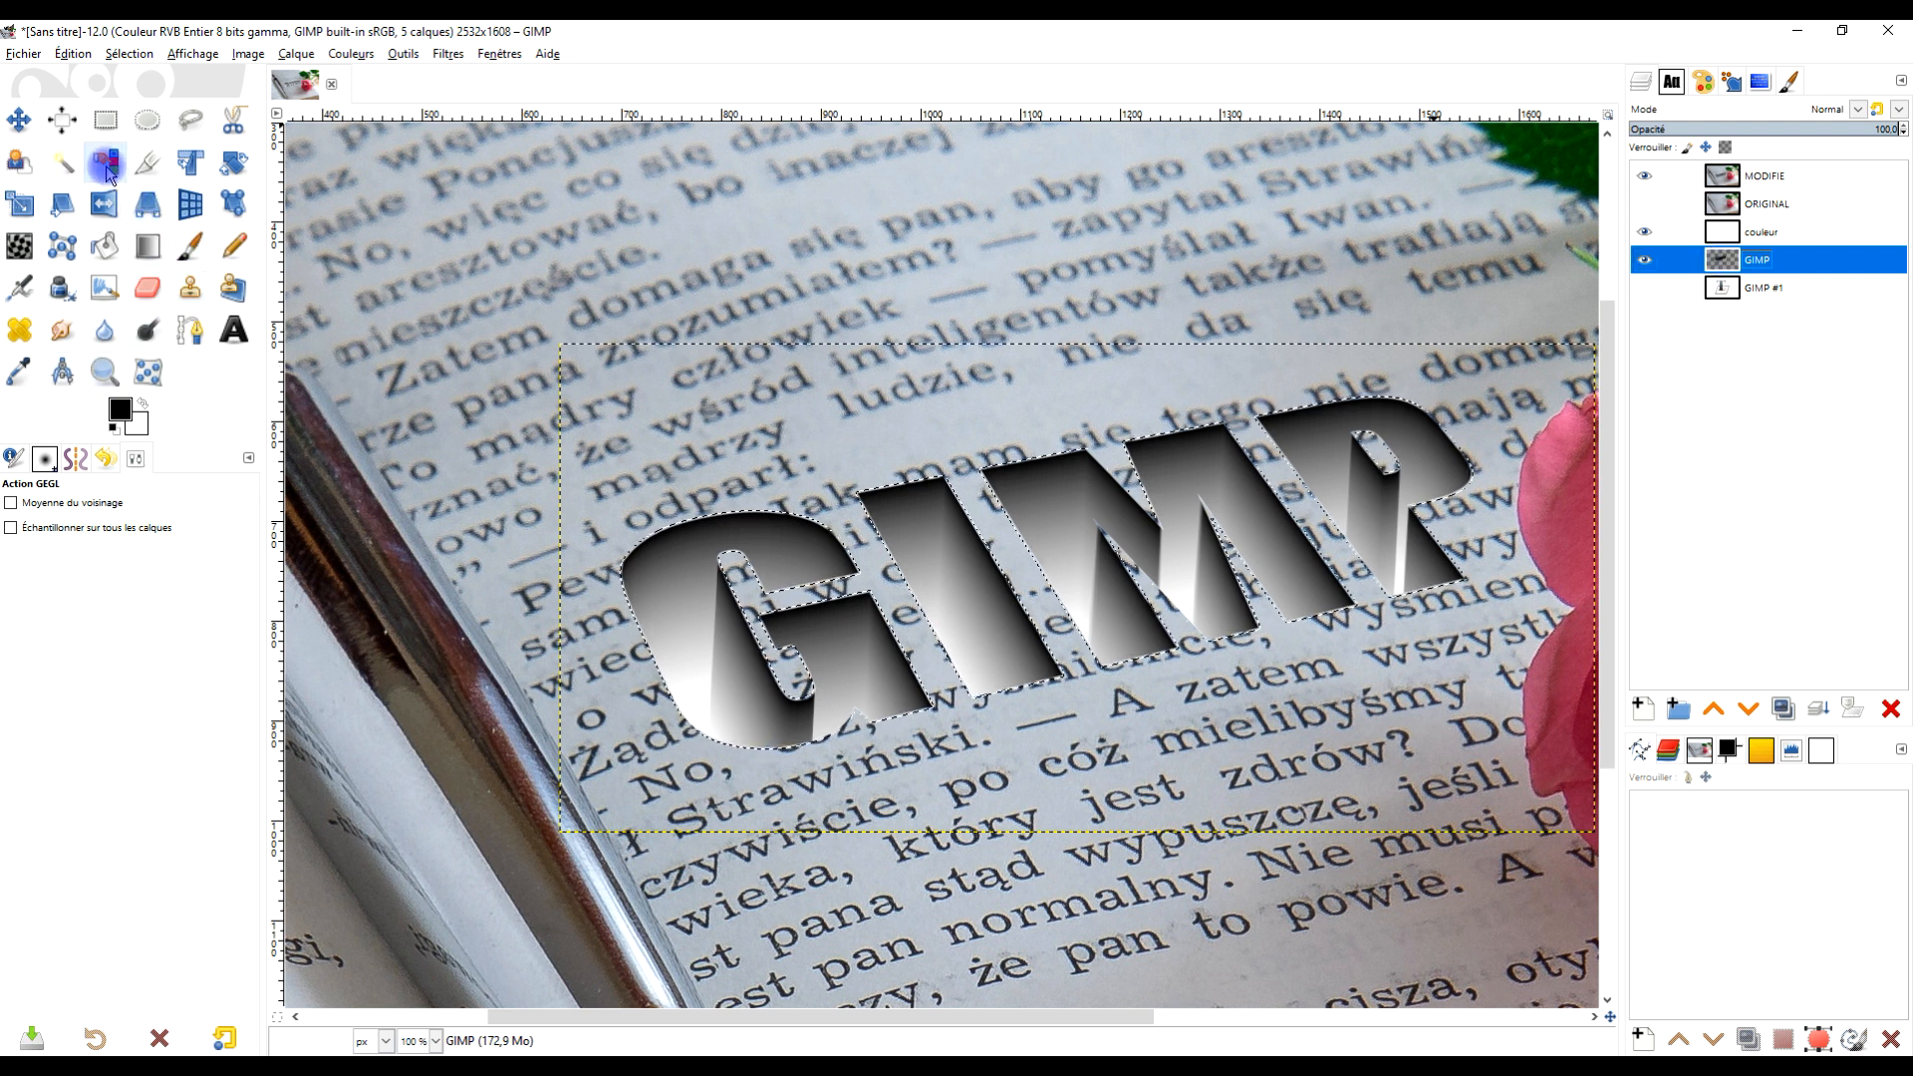
# - Set Select by Color to subtract mode and isolate the GIMP layer by hiding the MODIFIE and couleur layers
pyautogui.click(107, 167)
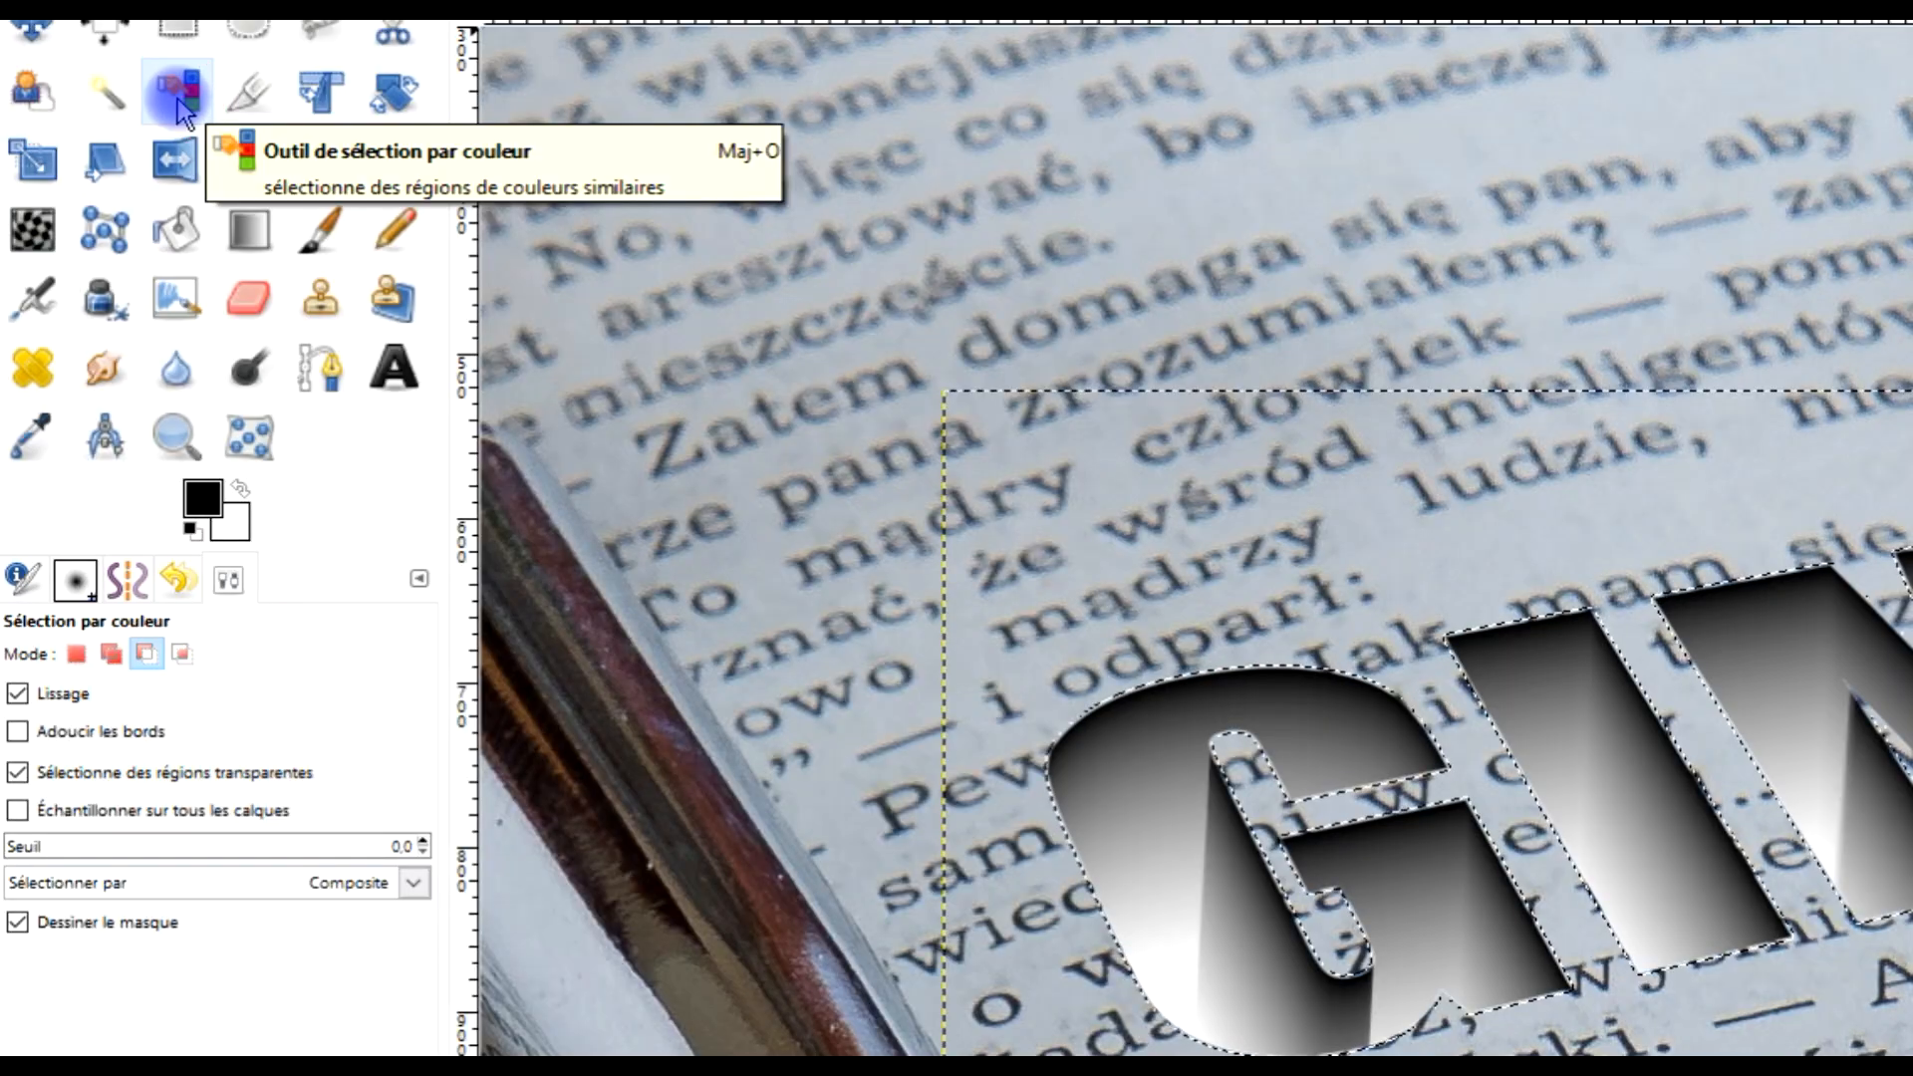
pyautogui.click(146, 658)
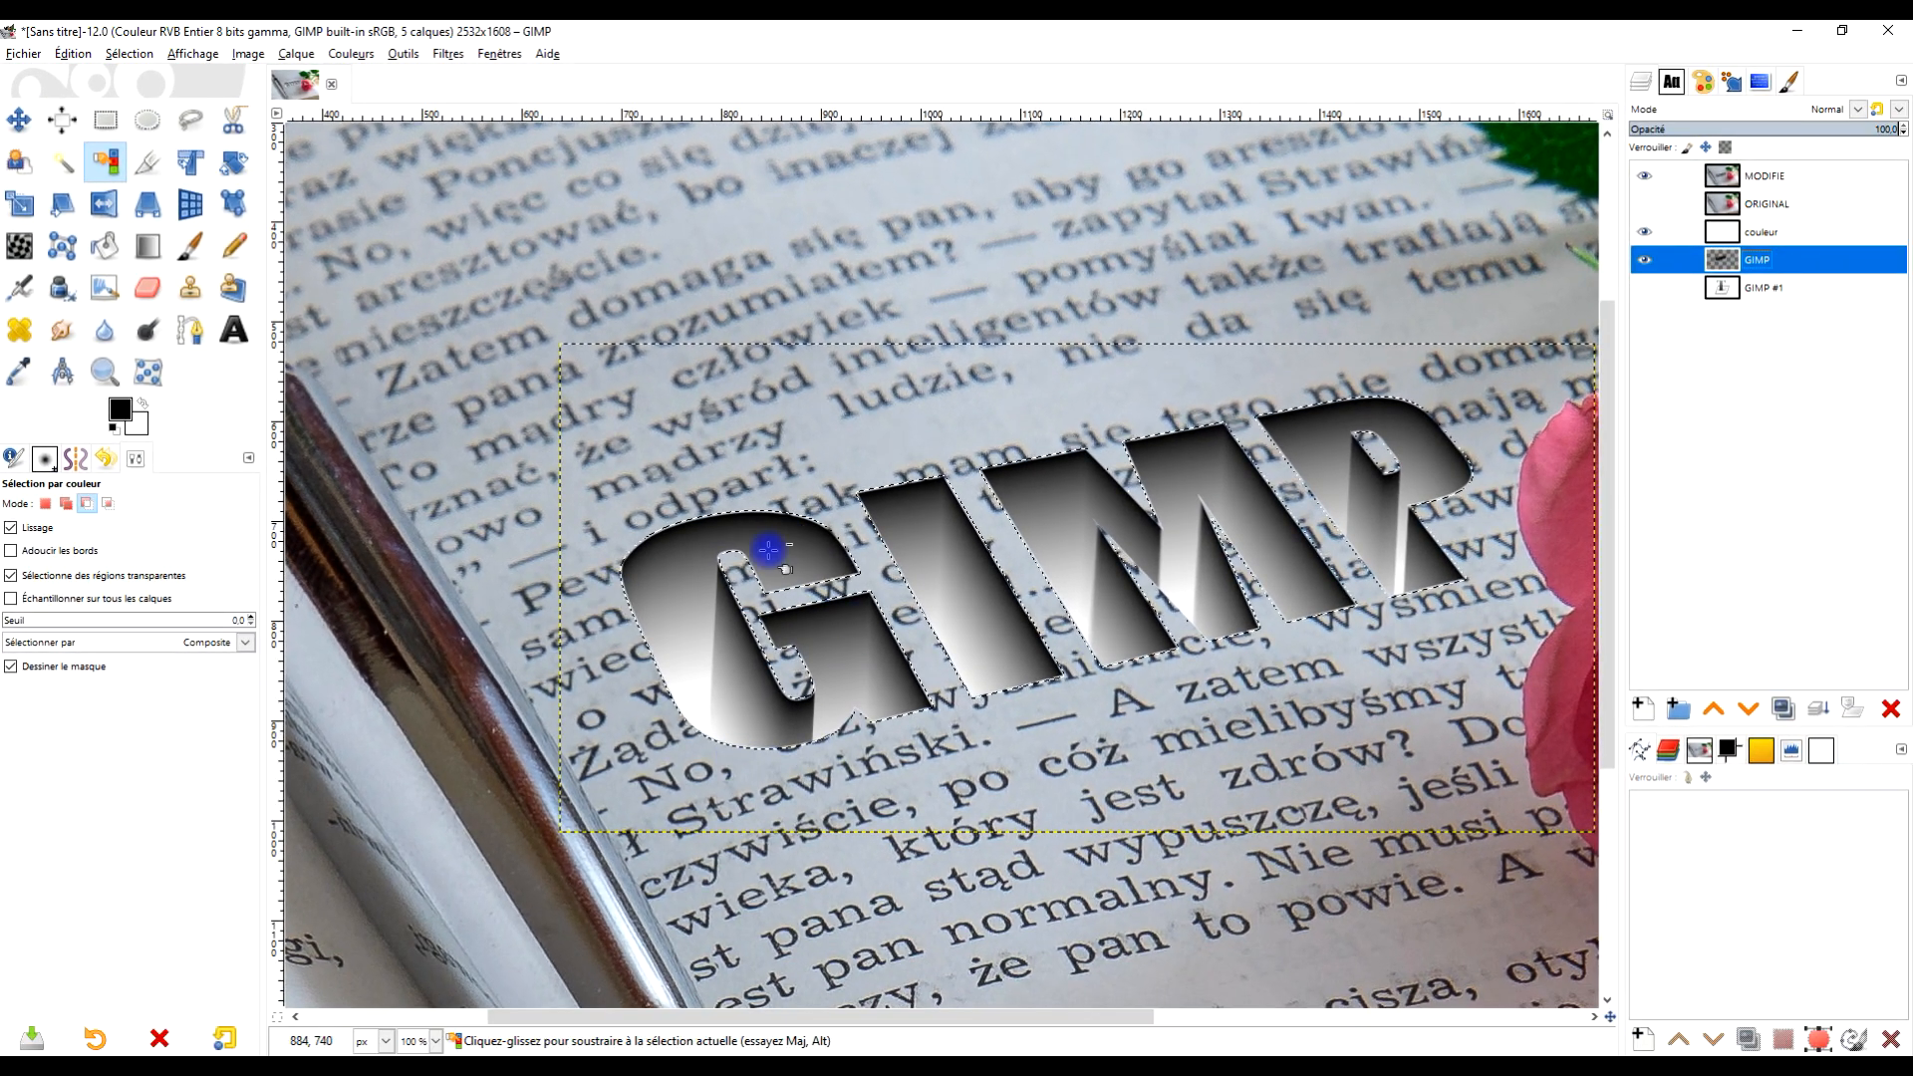
pyautogui.click(1732, 262)
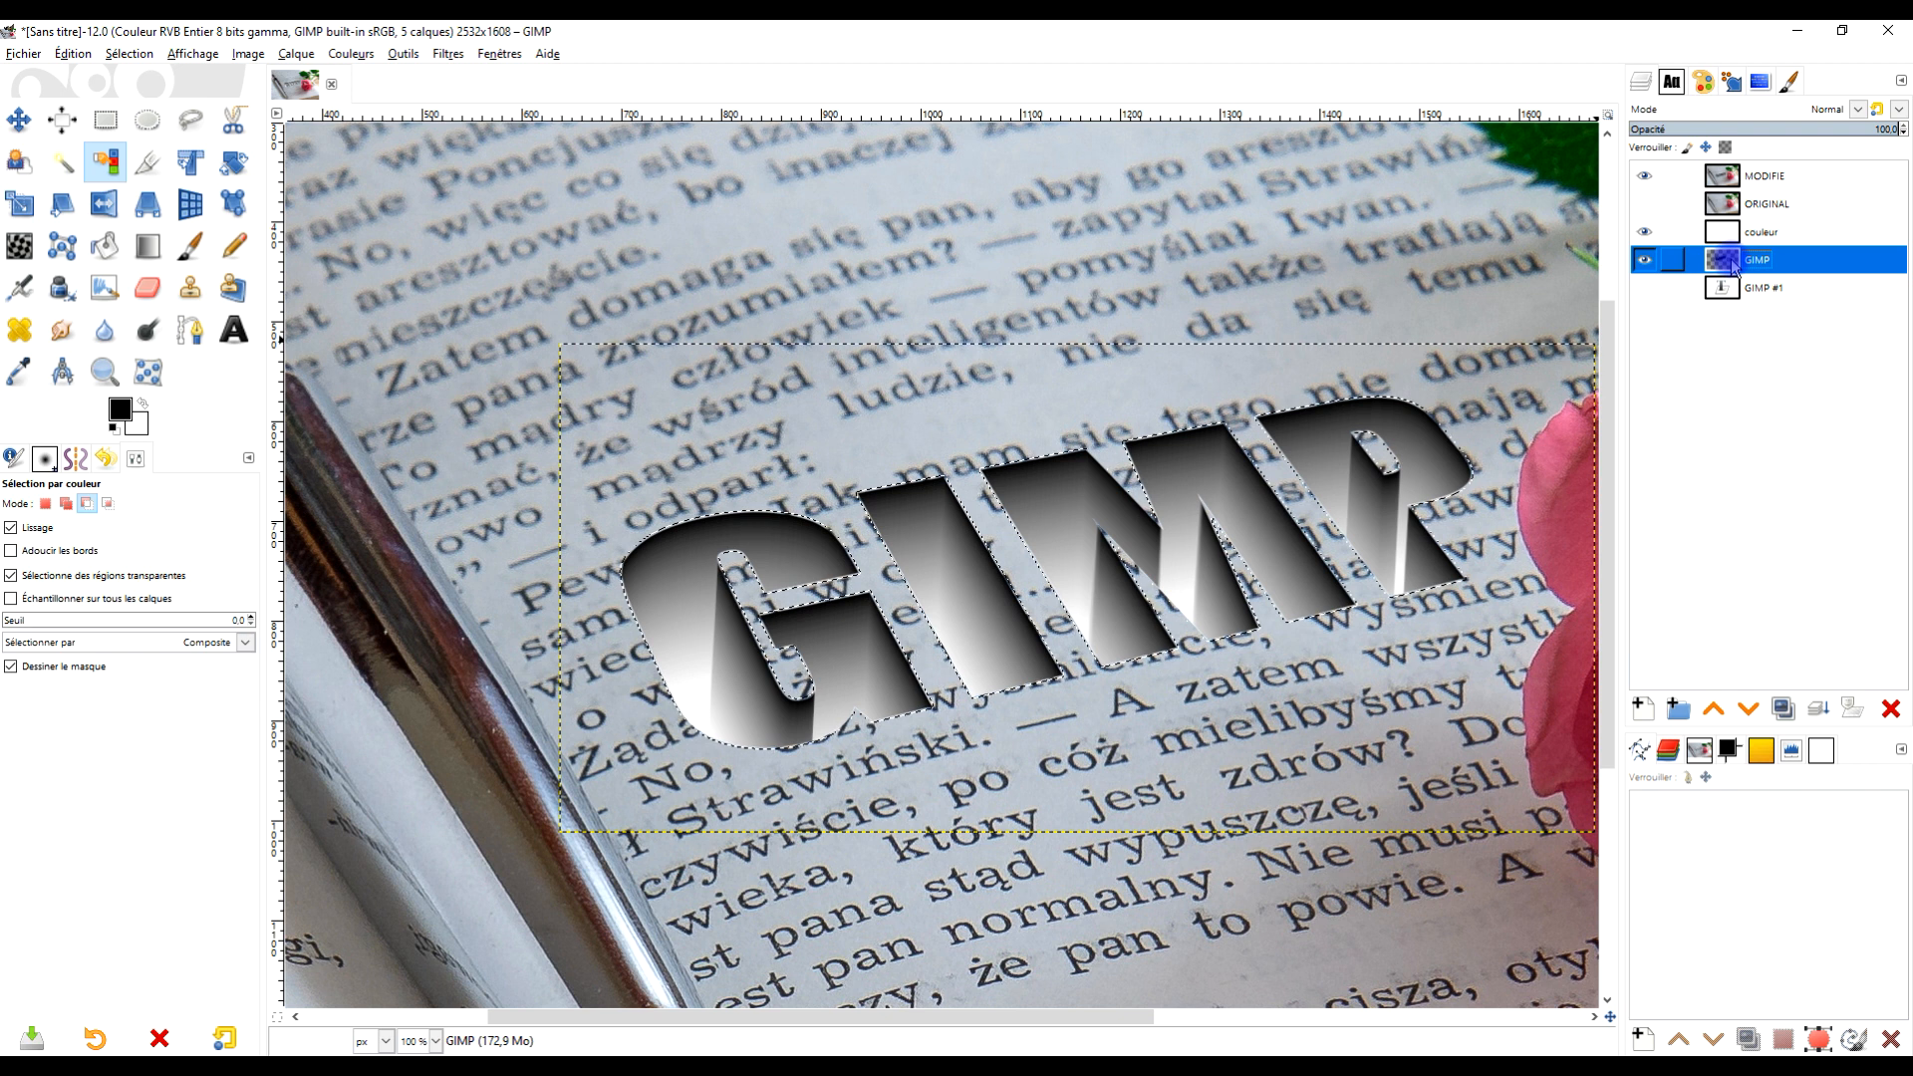
pyautogui.click(1644, 176)
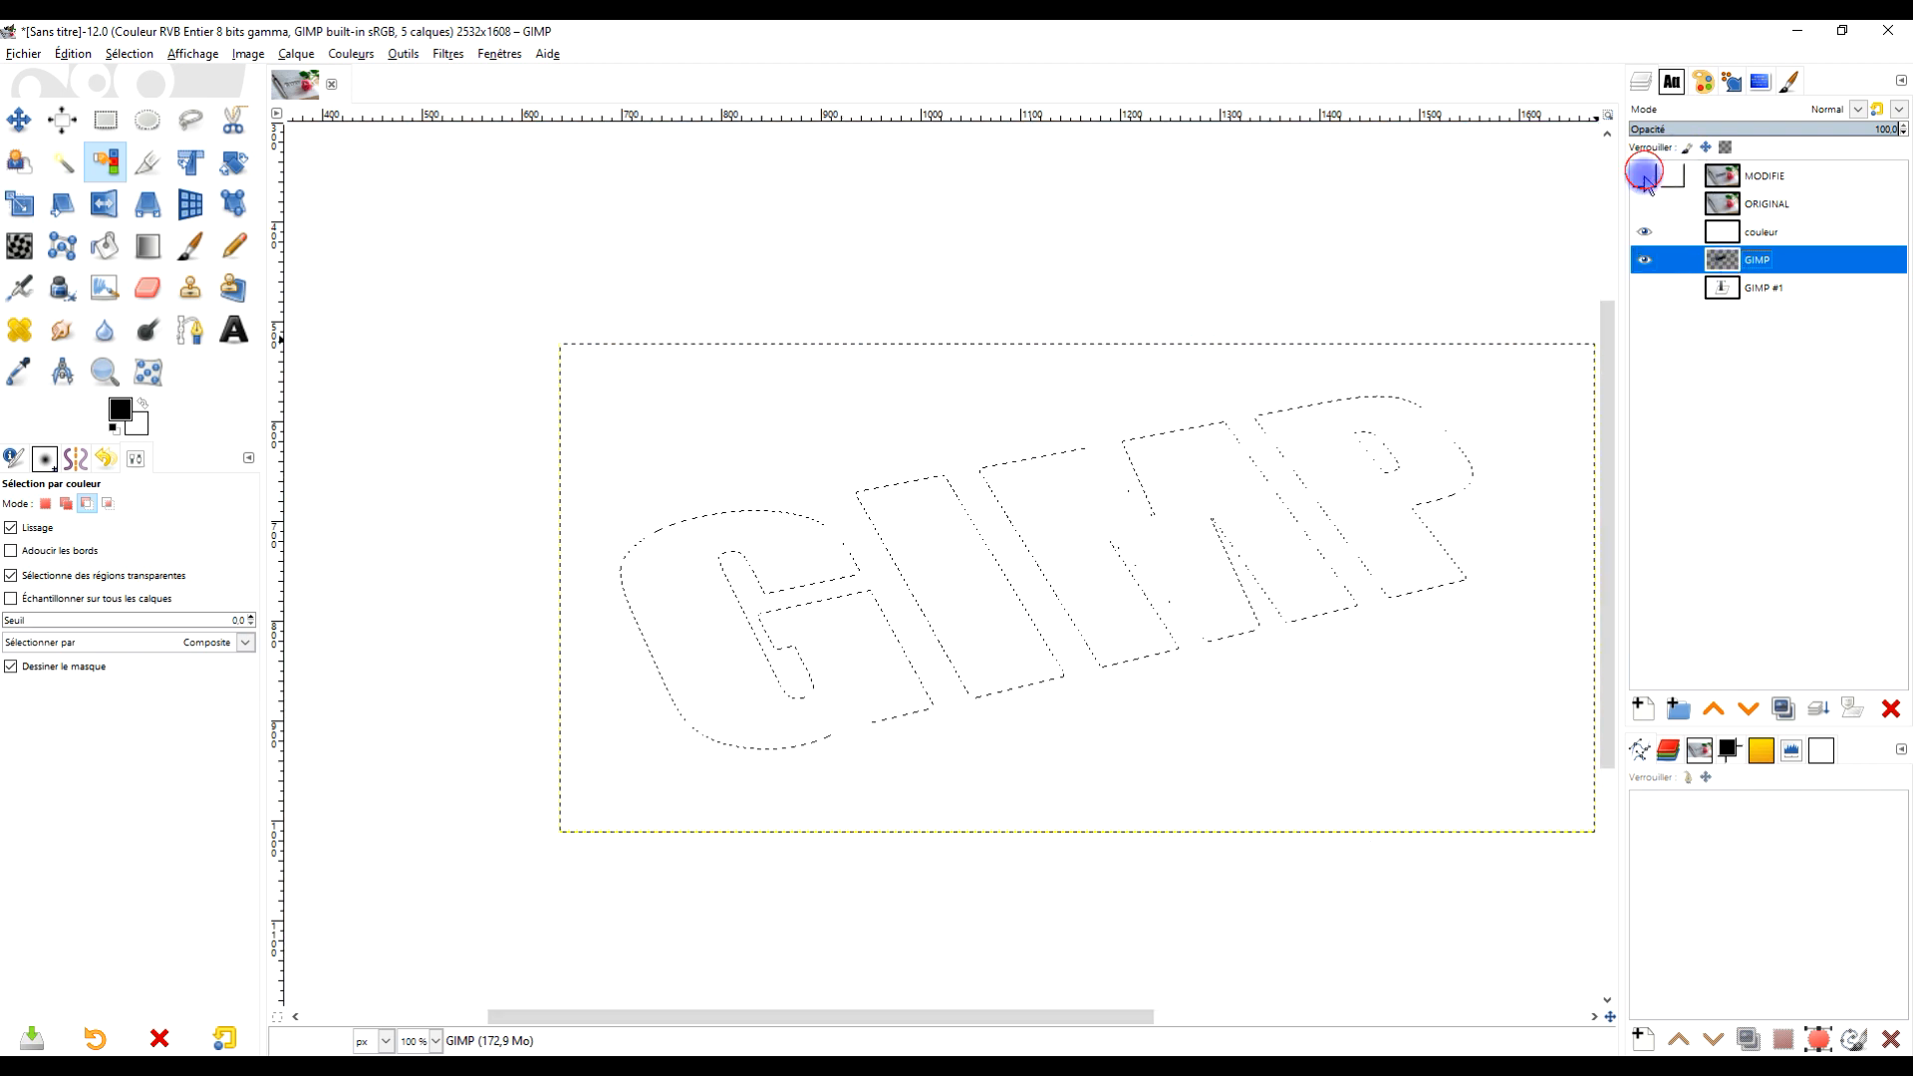
pyautogui.click(1644, 231)
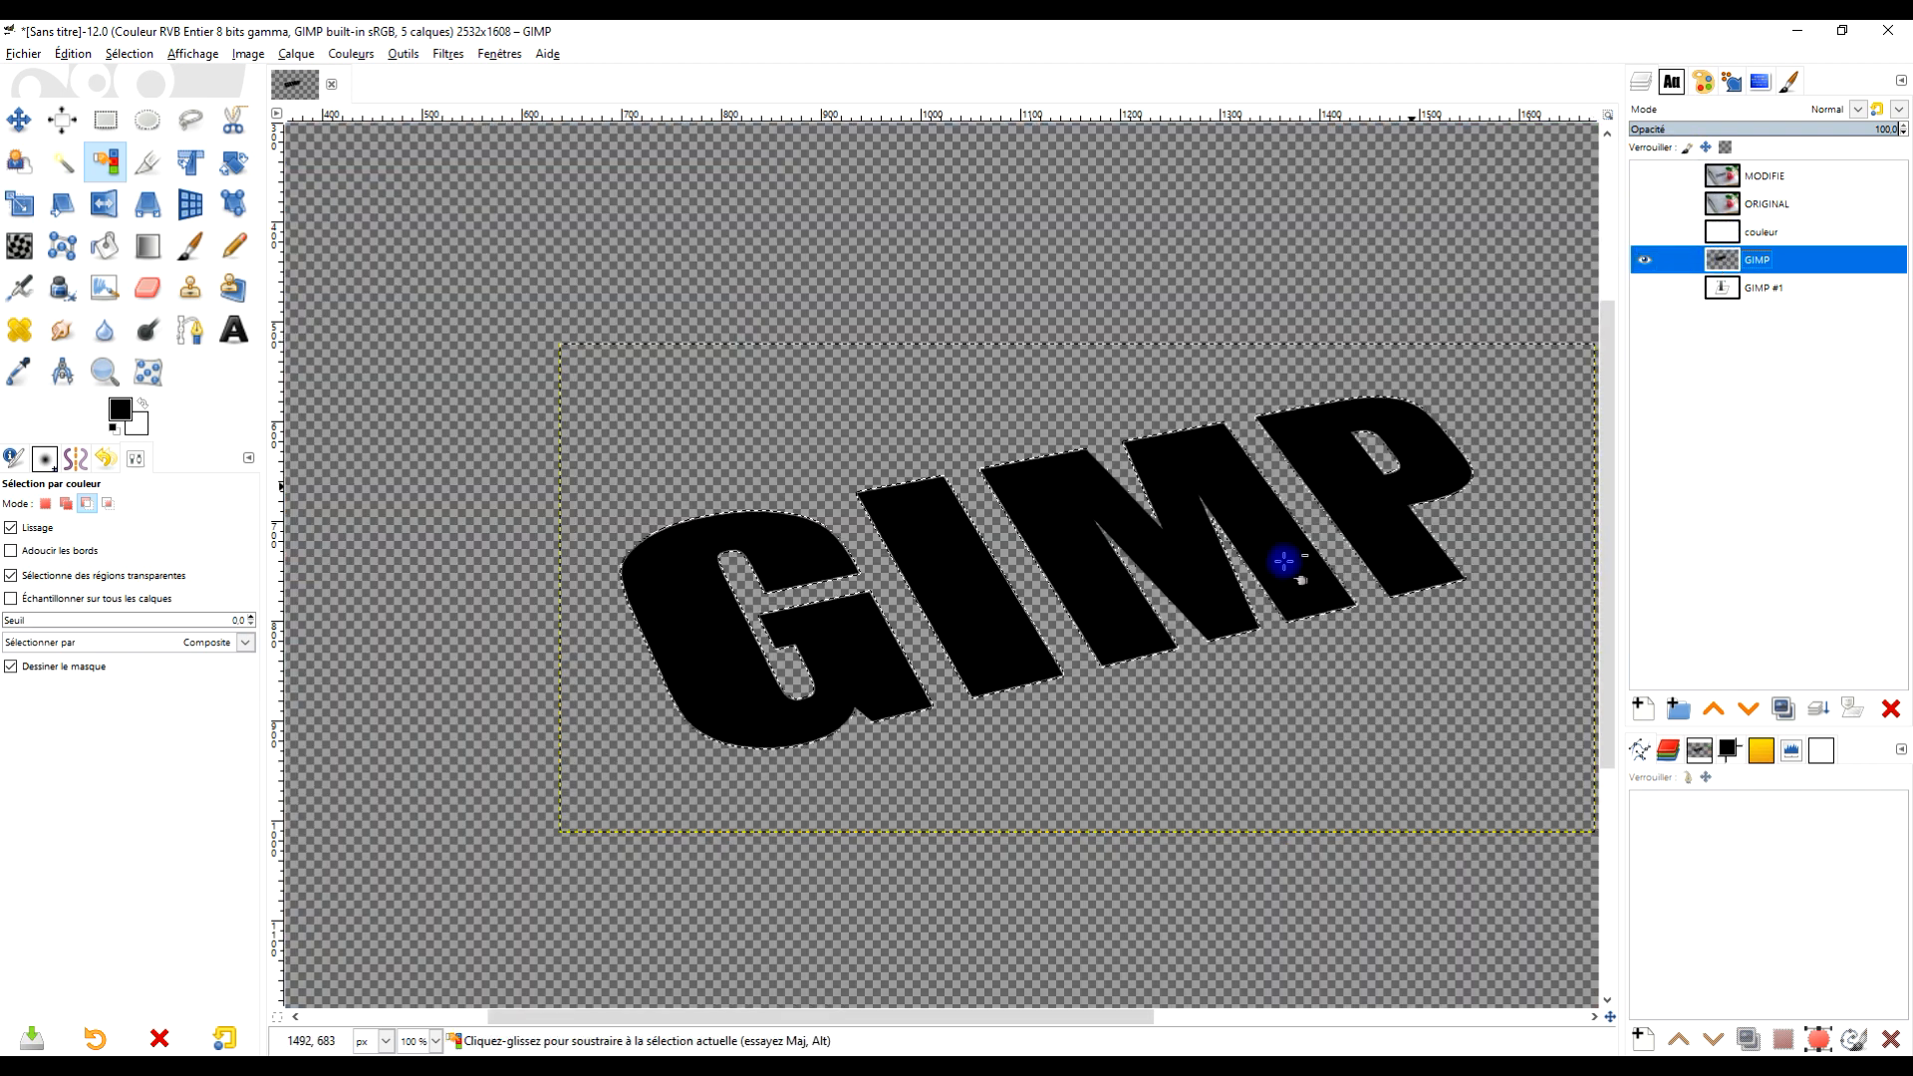
# - Subtract the black letter fill of the GIMP layer from the enlarged selection and inspect the remaining outline
pyautogui.keyDown('ctrl'); pyautogui.scroll(4, 777, 608); pyautogui.keyUp('ctrl')
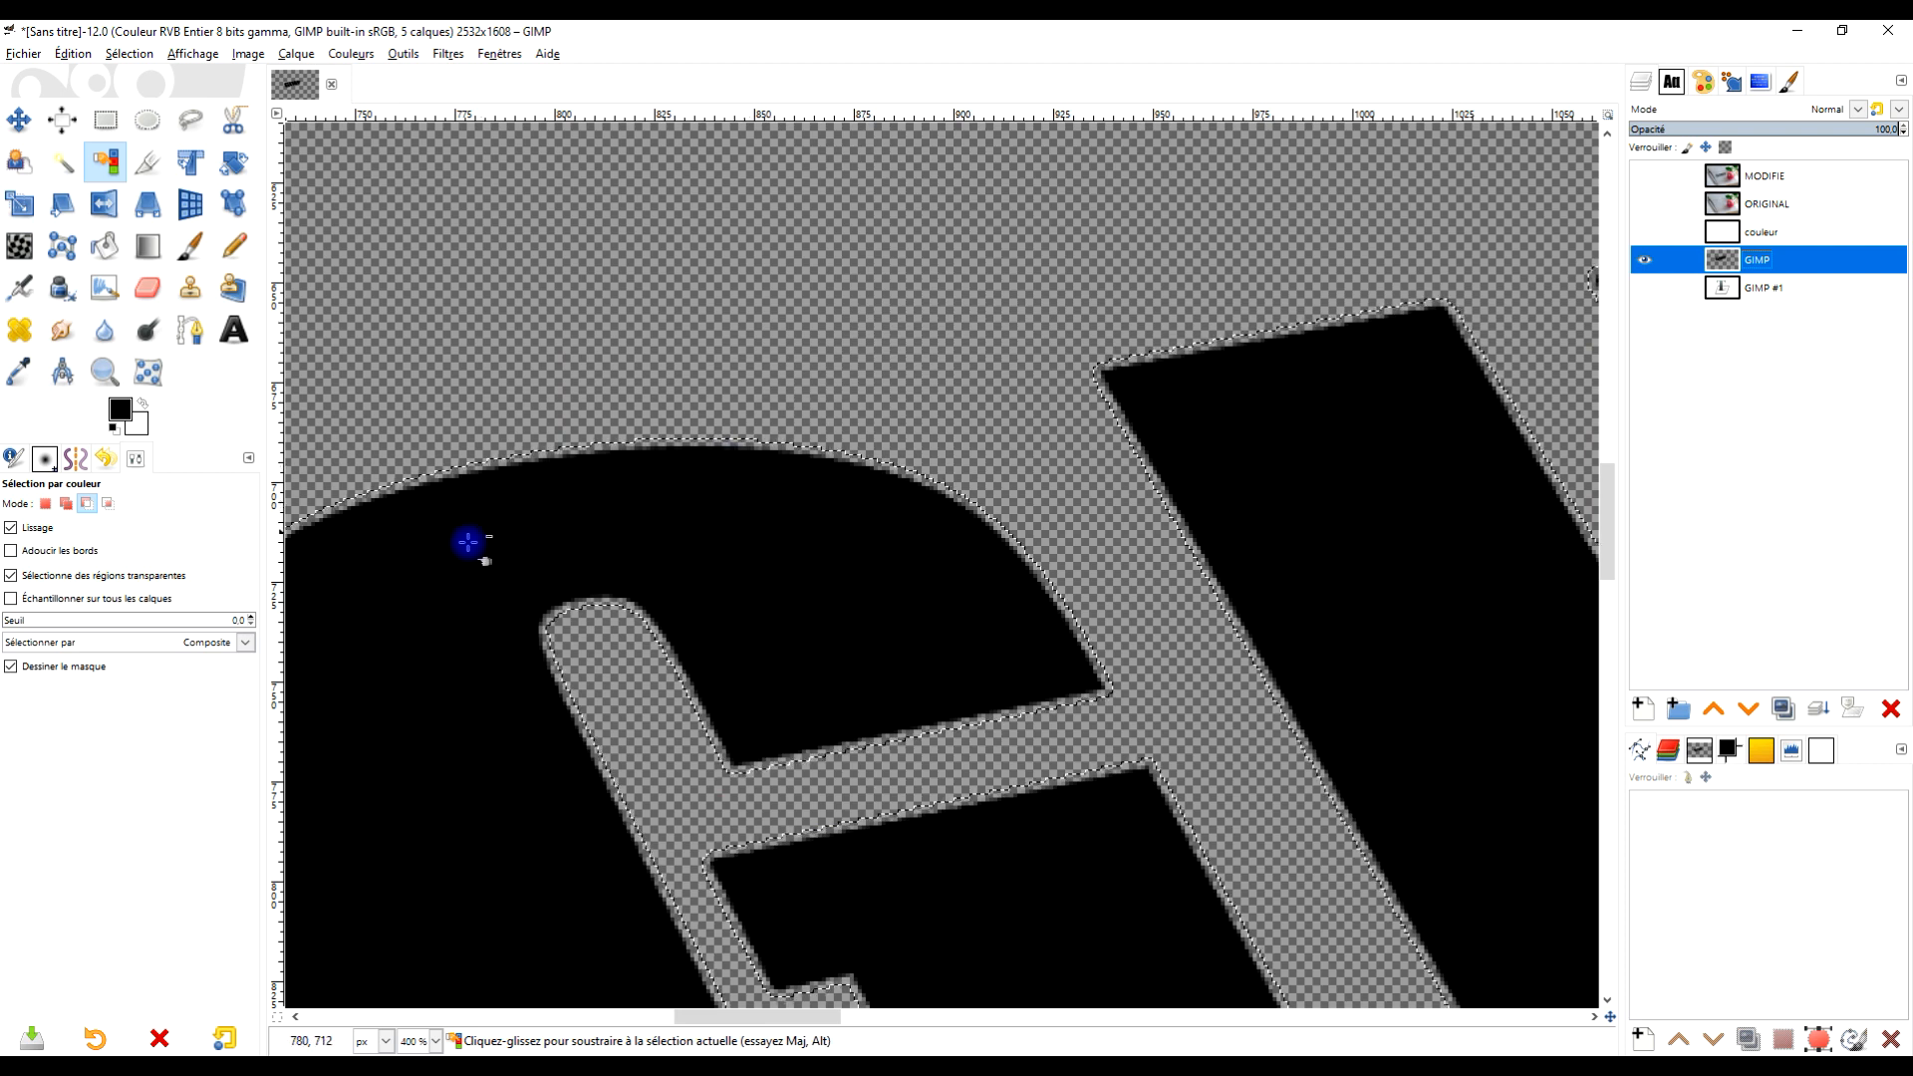
pyautogui.keyDown('ctrl'); pyautogui.scroll(-4, 1012, 578); pyautogui.keyUp('ctrl')
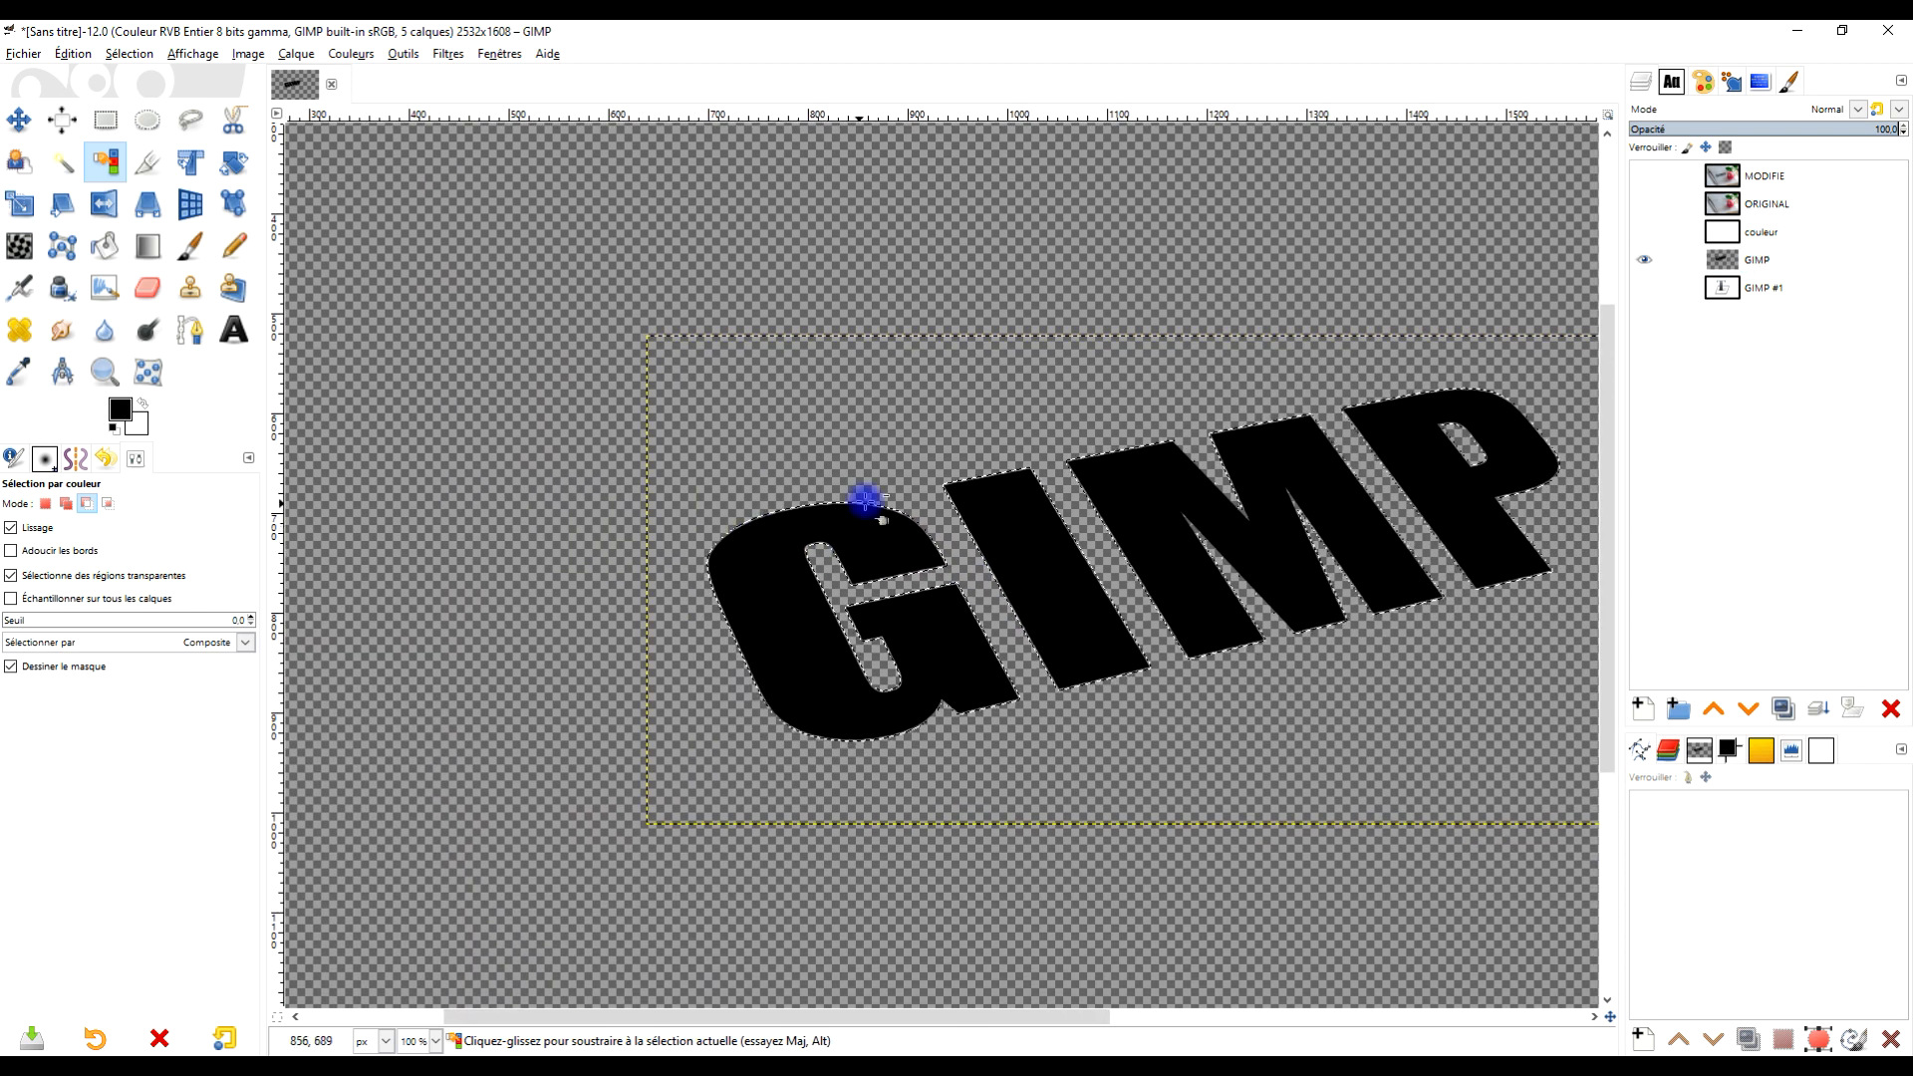
pyautogui.keyDown('ctrl'); pyautogui.scroll(3, 865, 501); pyautogui.keyUp('ctrl')
pyautogui.keyDown('ctrl'); pyautogui.scroll(-2, 814, 578); pyautogui.keyUp('ctrl')
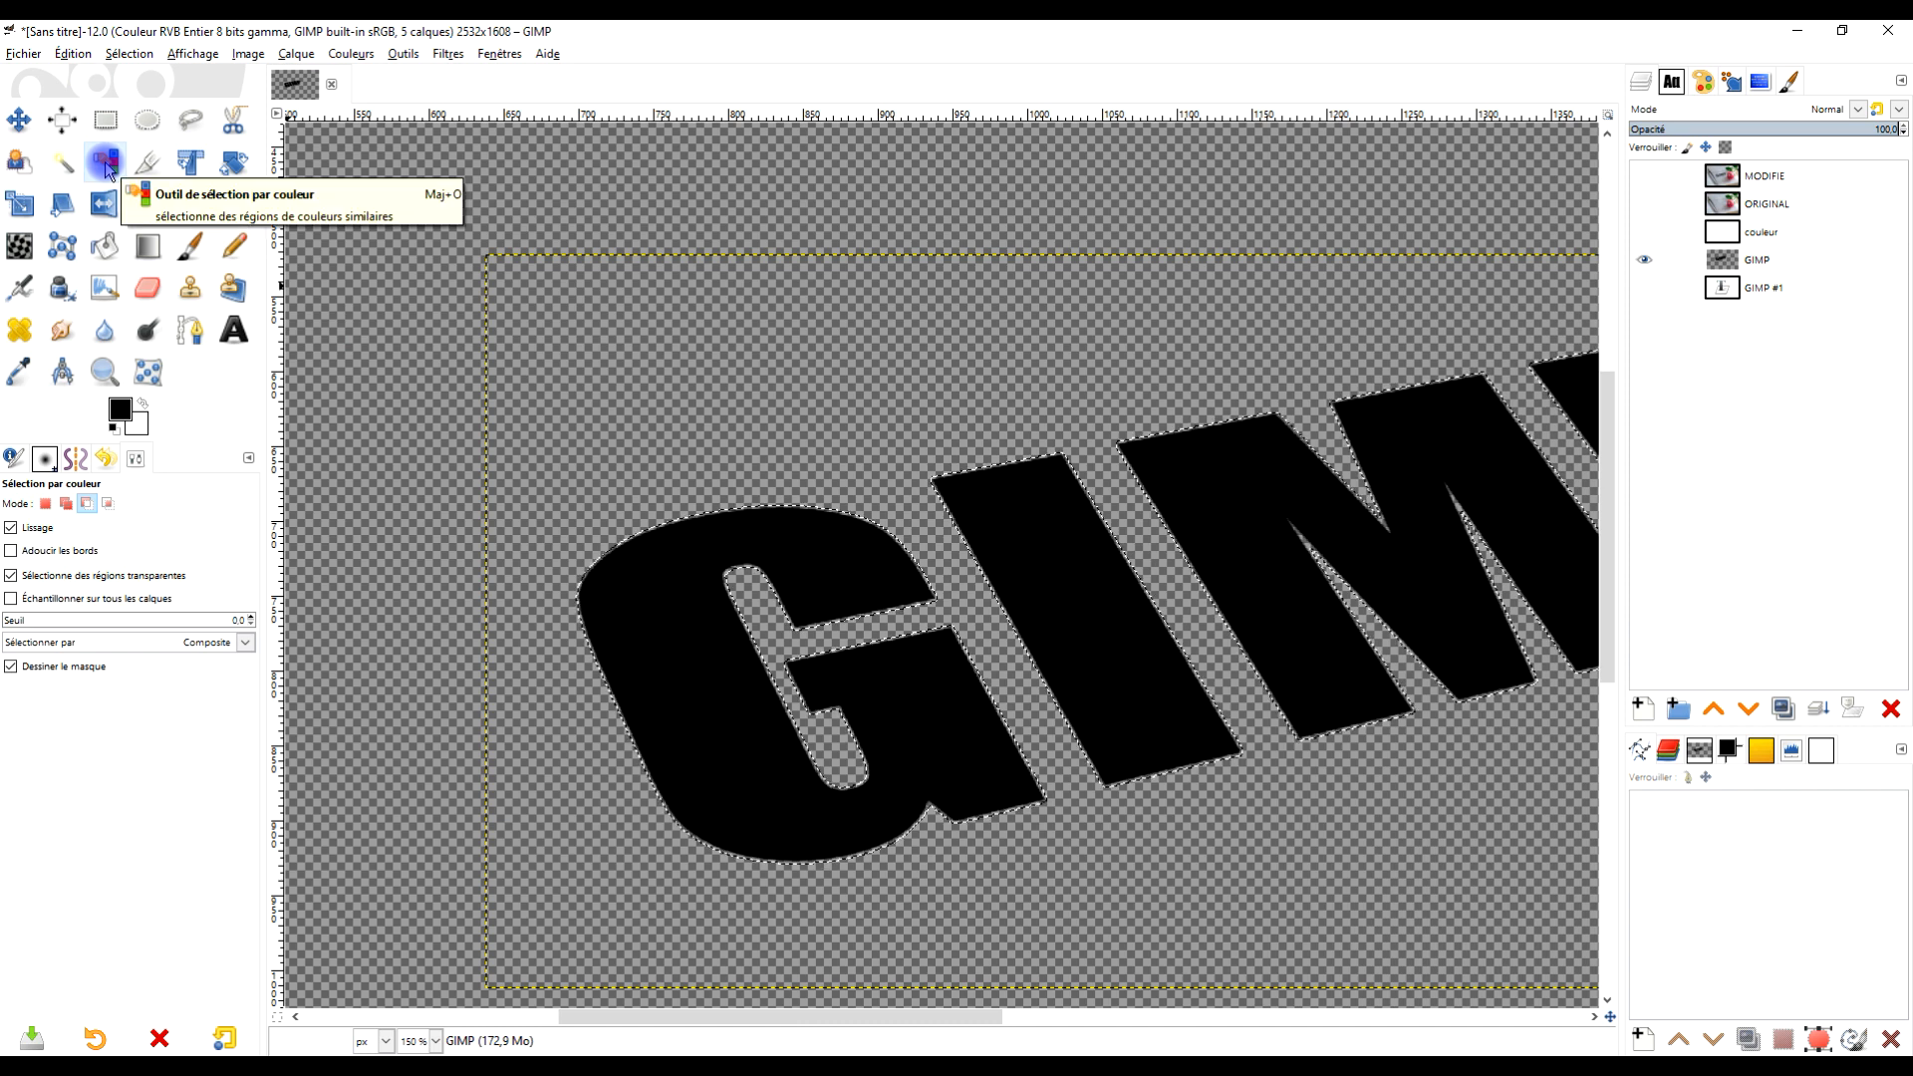
pyautogui.click(642, 559)
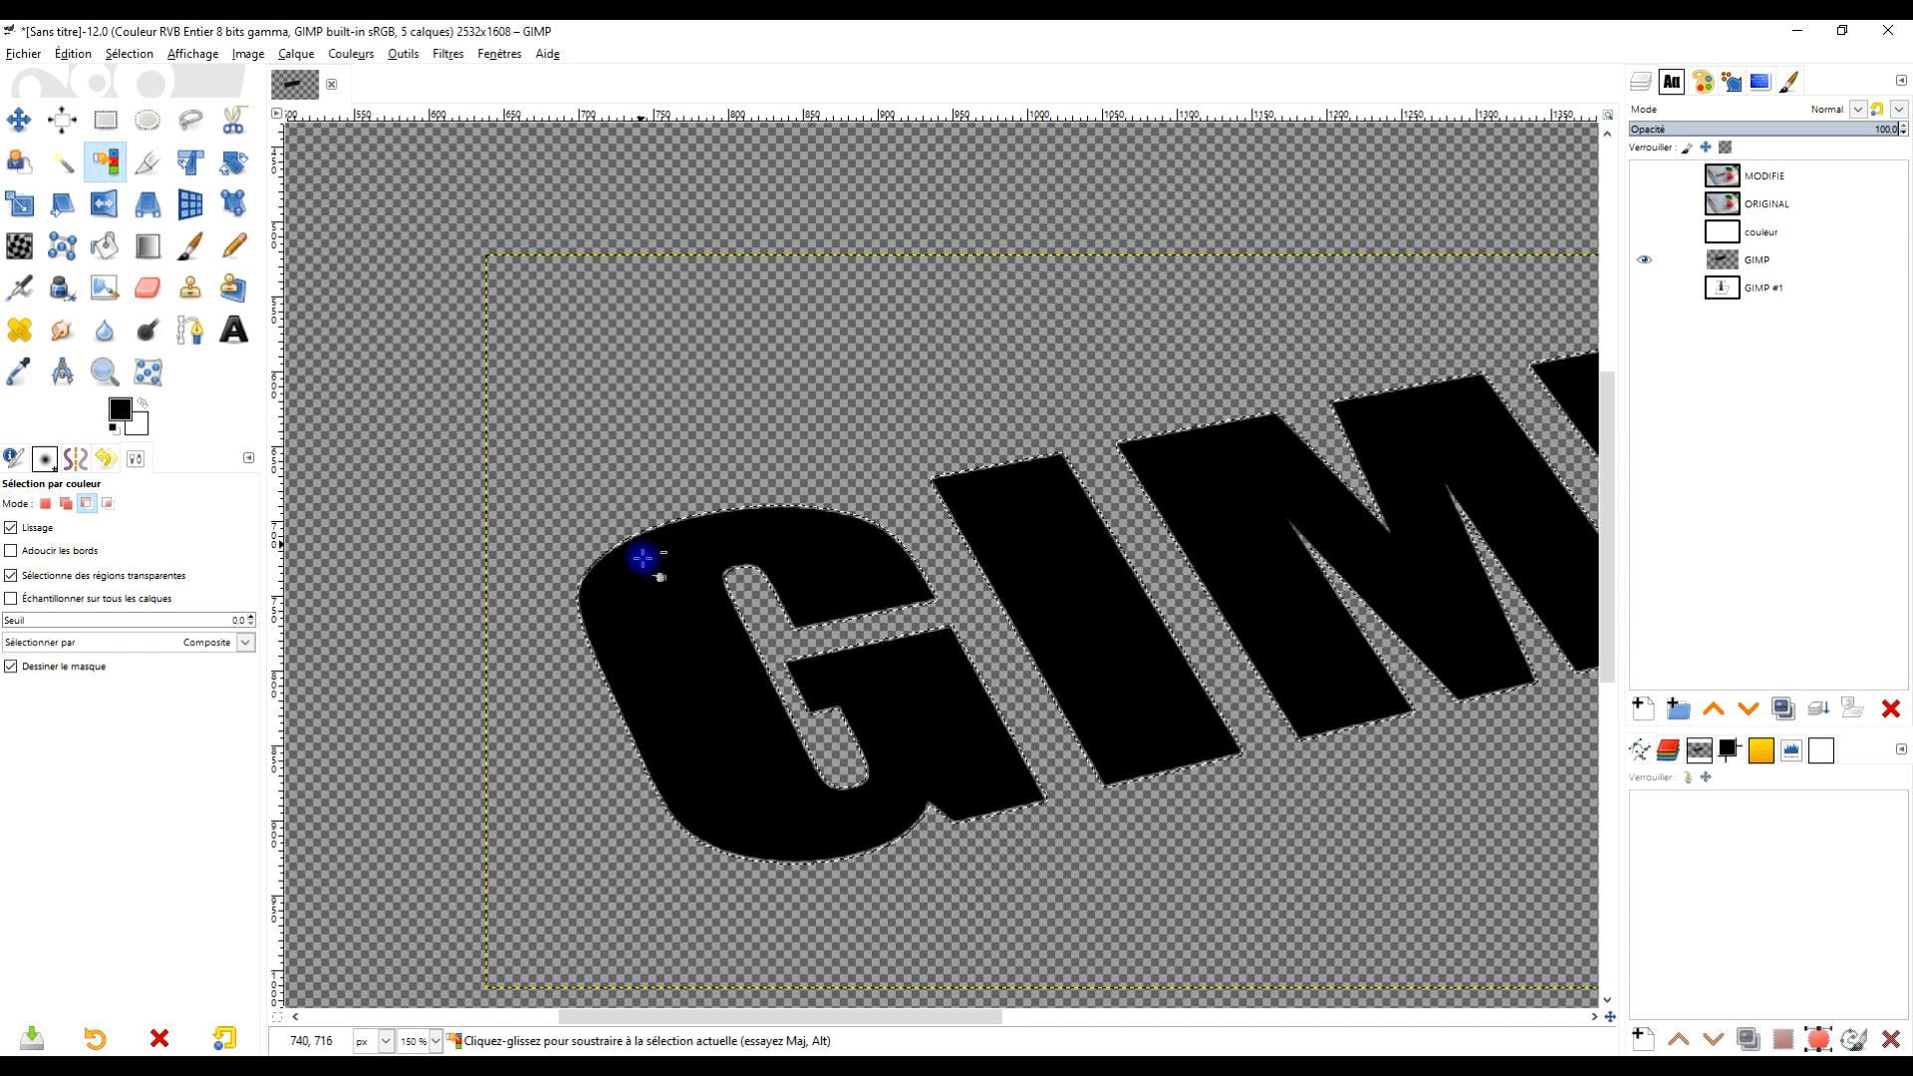
pyautogui.moveTo(666, 594); pyautogui.dragTo(747, 628)
pyautogui.scroll(4, 787, 523)
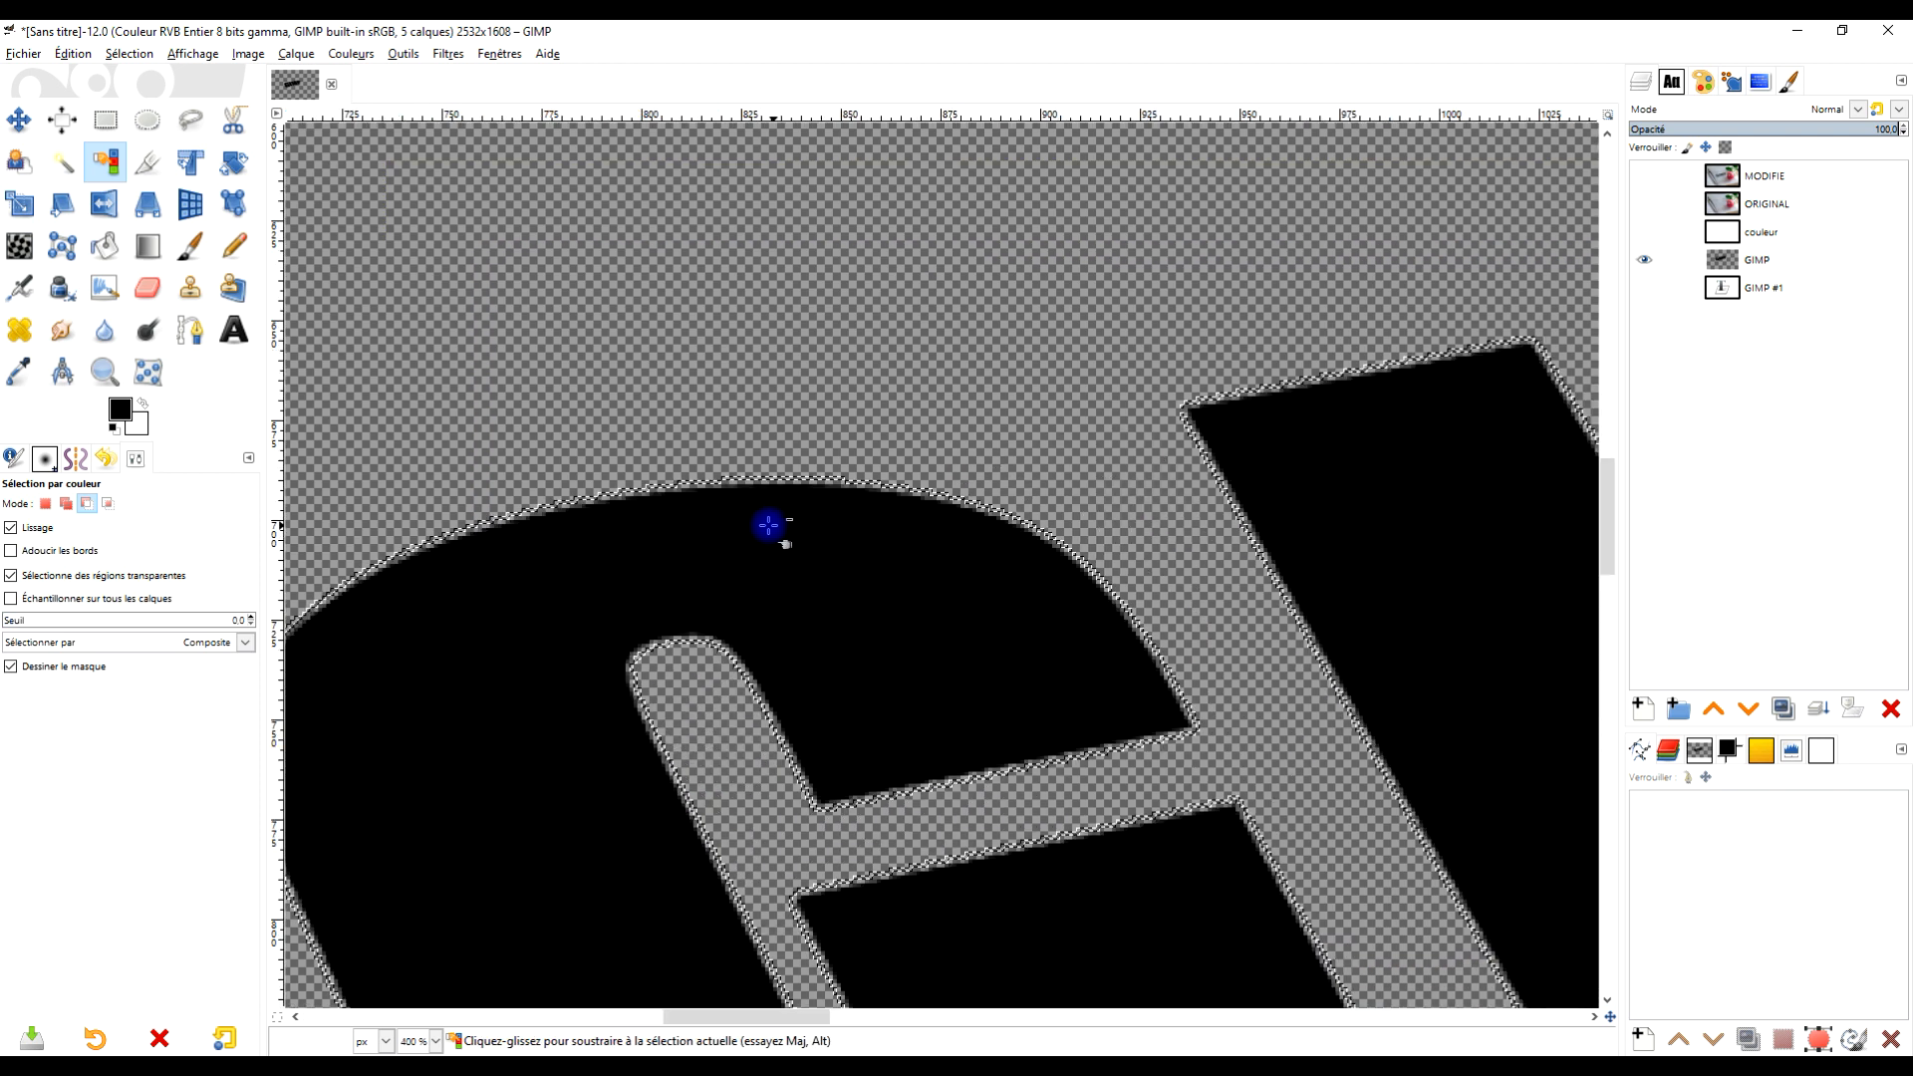
pyautogui.scroll(-3, 802, 454)
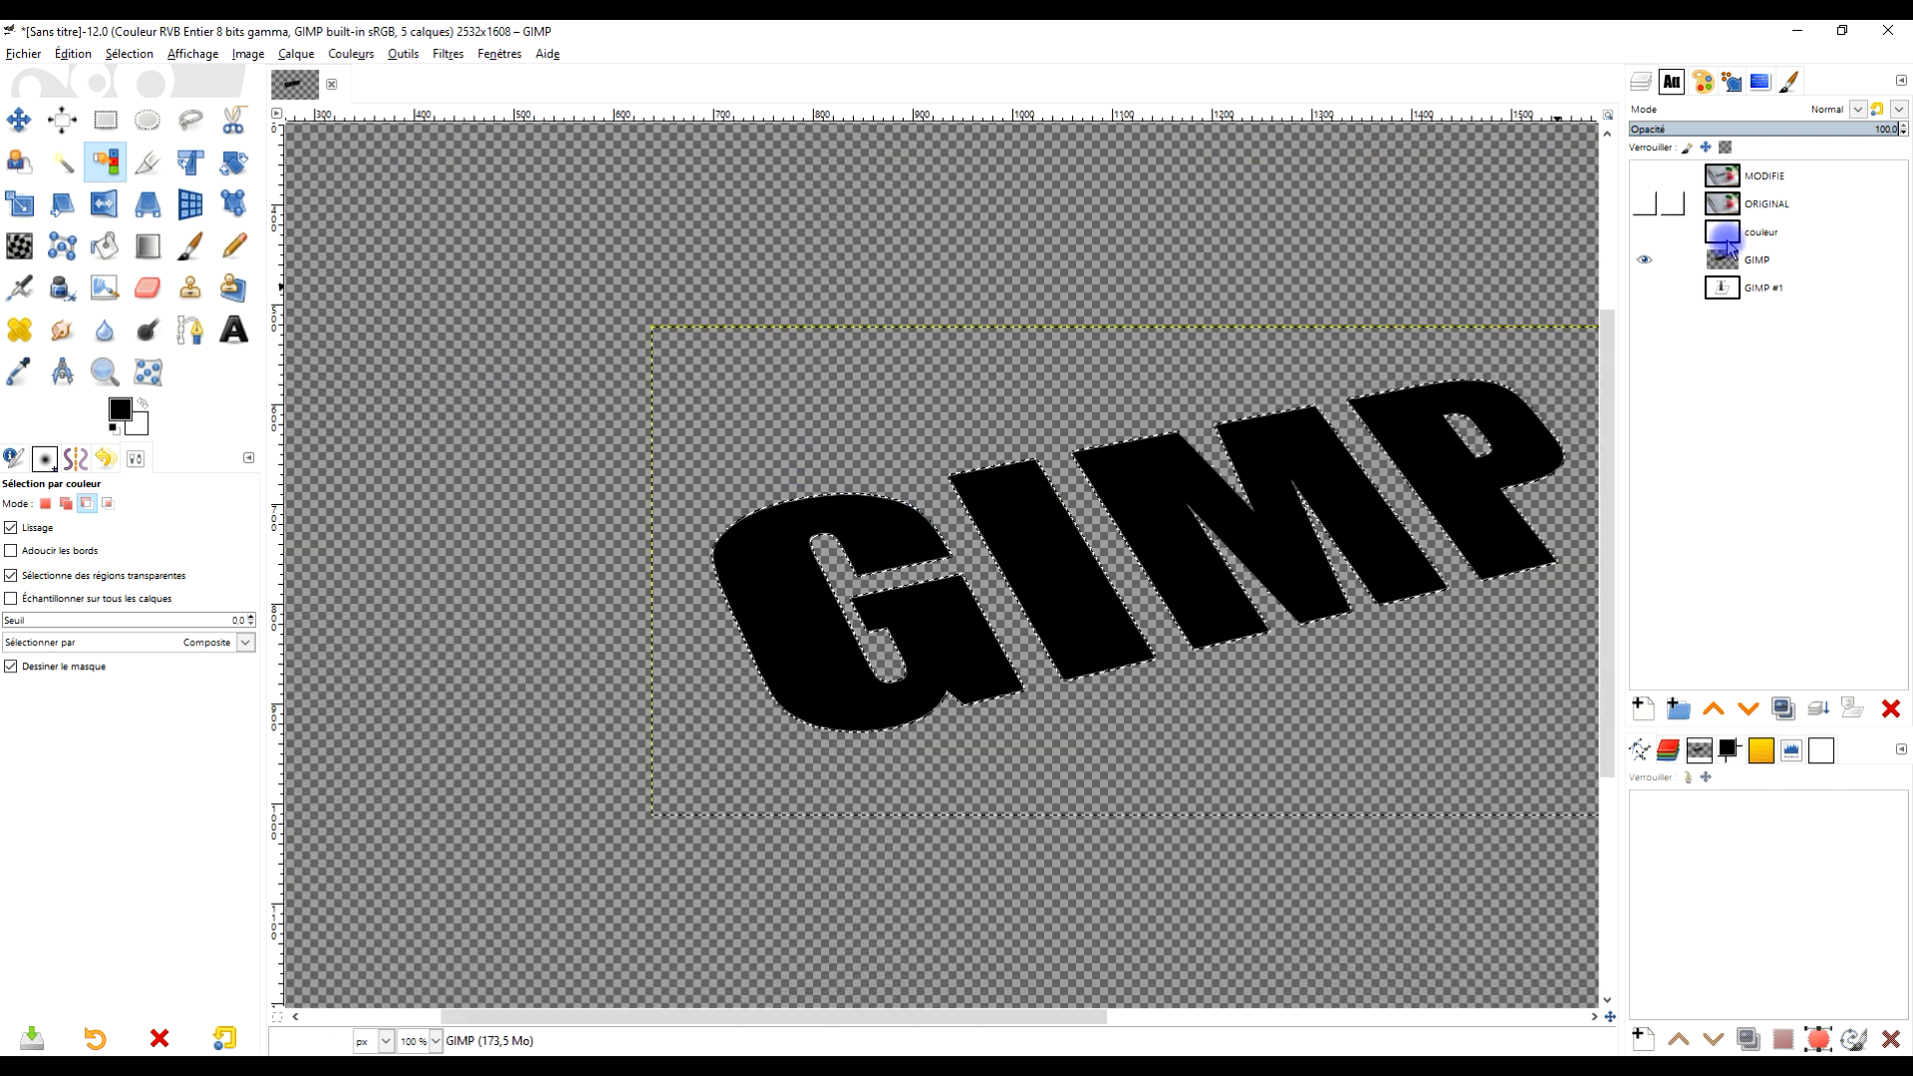
# - Show the couleur, ORIGINAL and MODIFIE layers again
pyautogui.click(1644, 232)
pyautogui.click(1649, 203)
pyautogui.click(1646, 176)
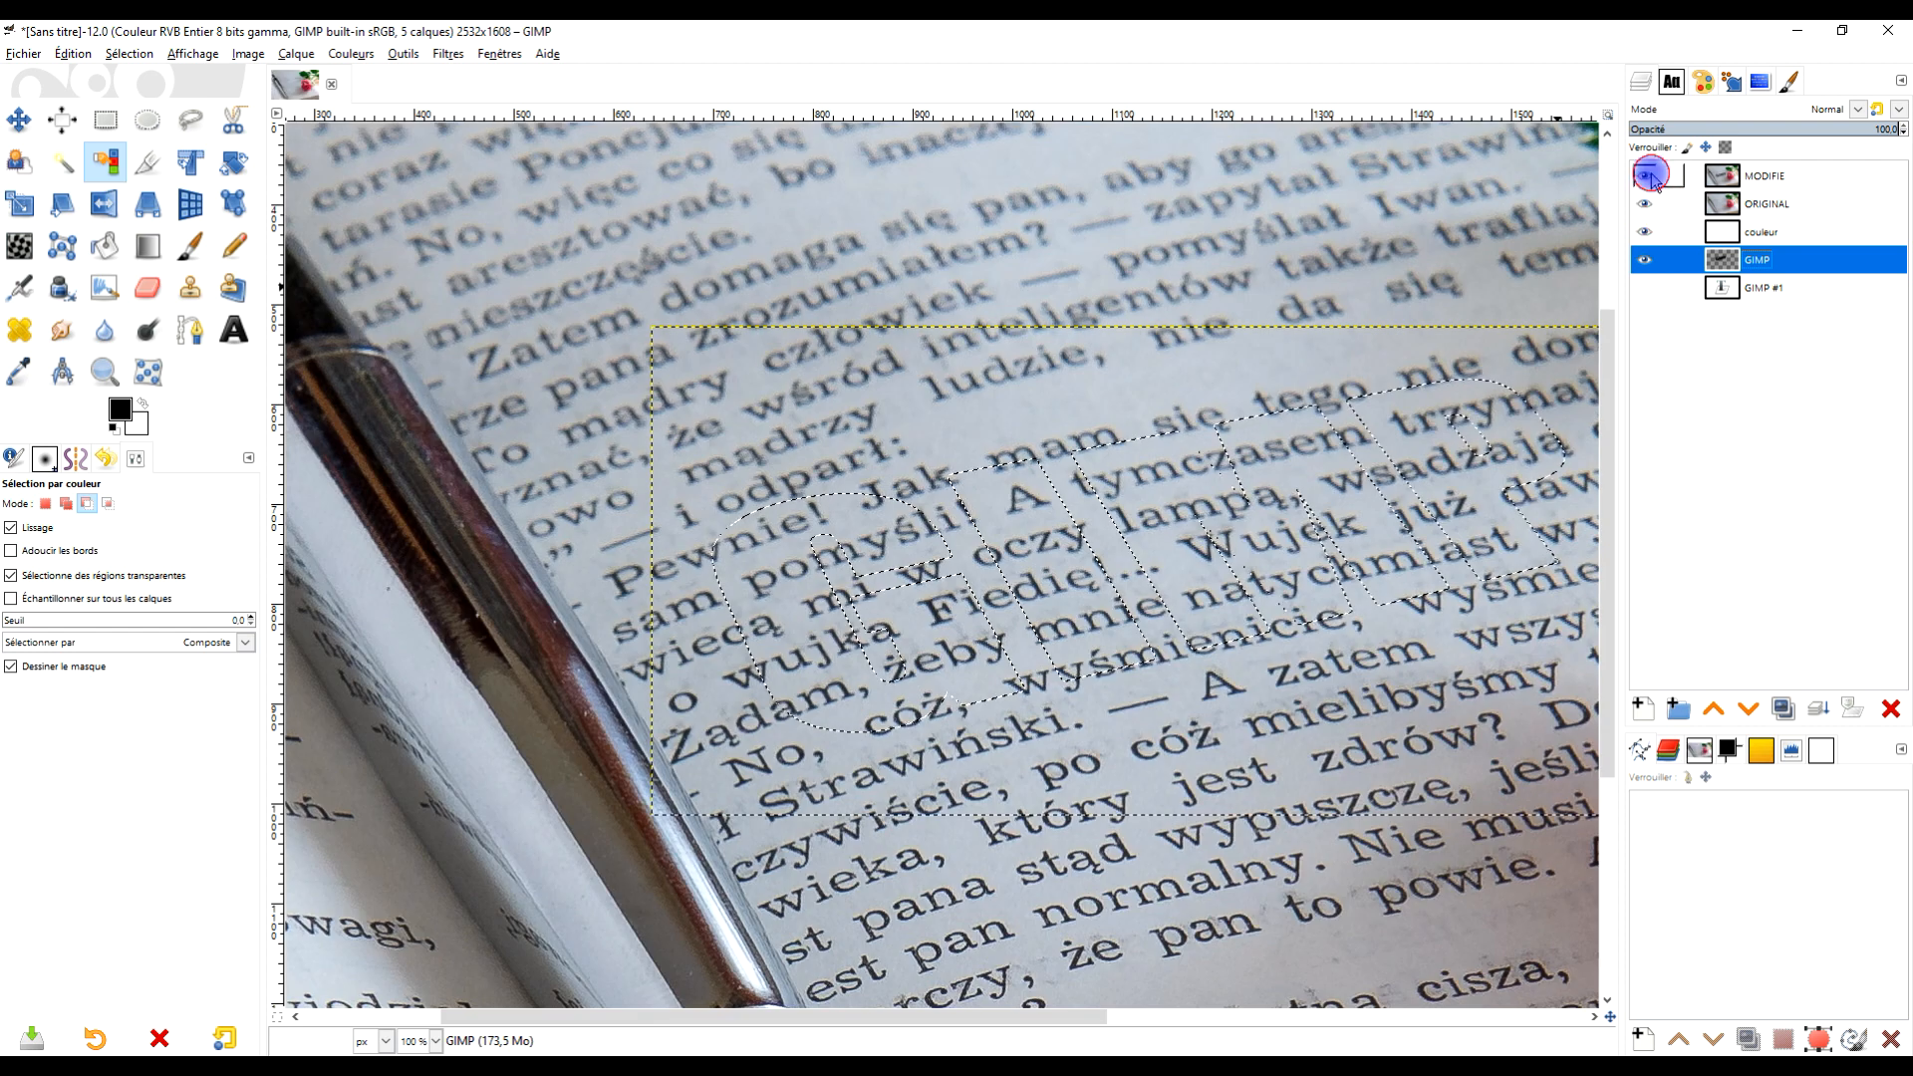
# - Hide the ORIGINAL layer and copy the outline selection's pixels from the MODIFIE layer
pyautogui.click(1649, 204)
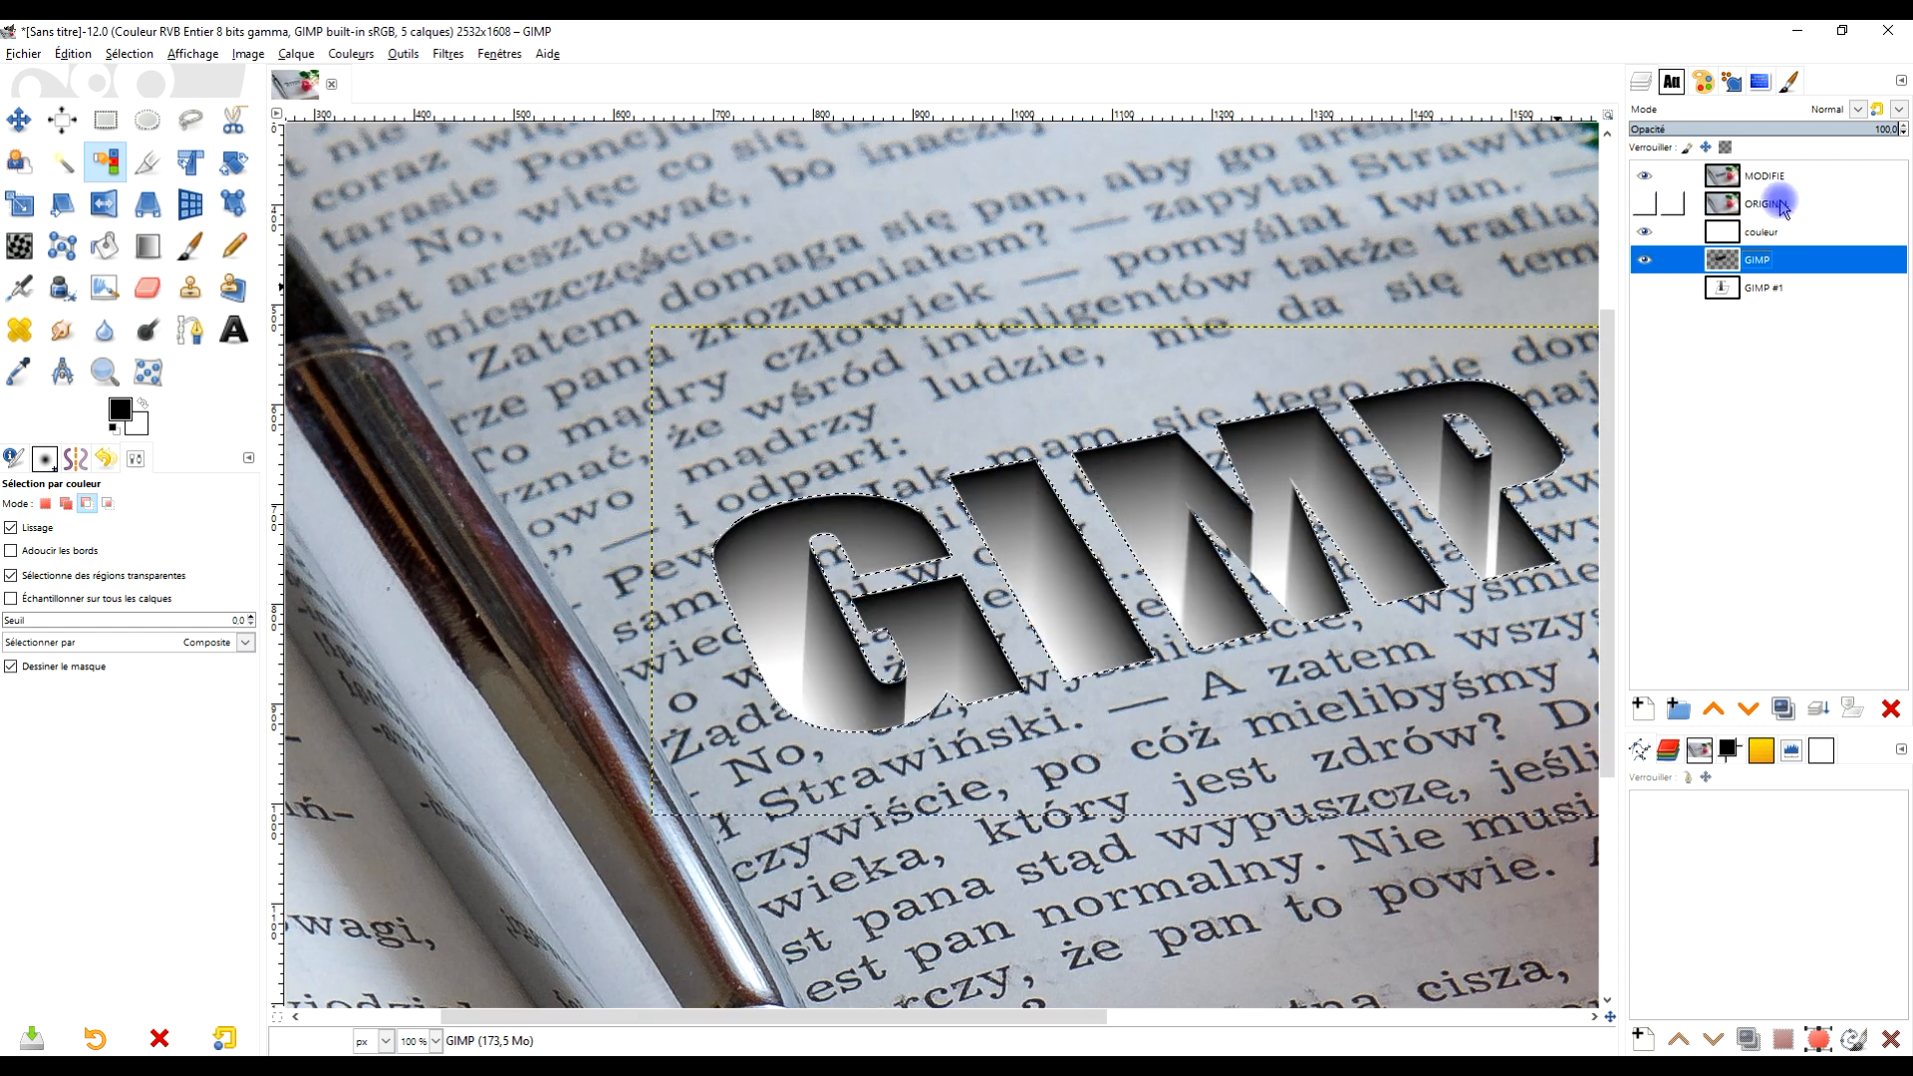
pyautogui.click(1724, 177)
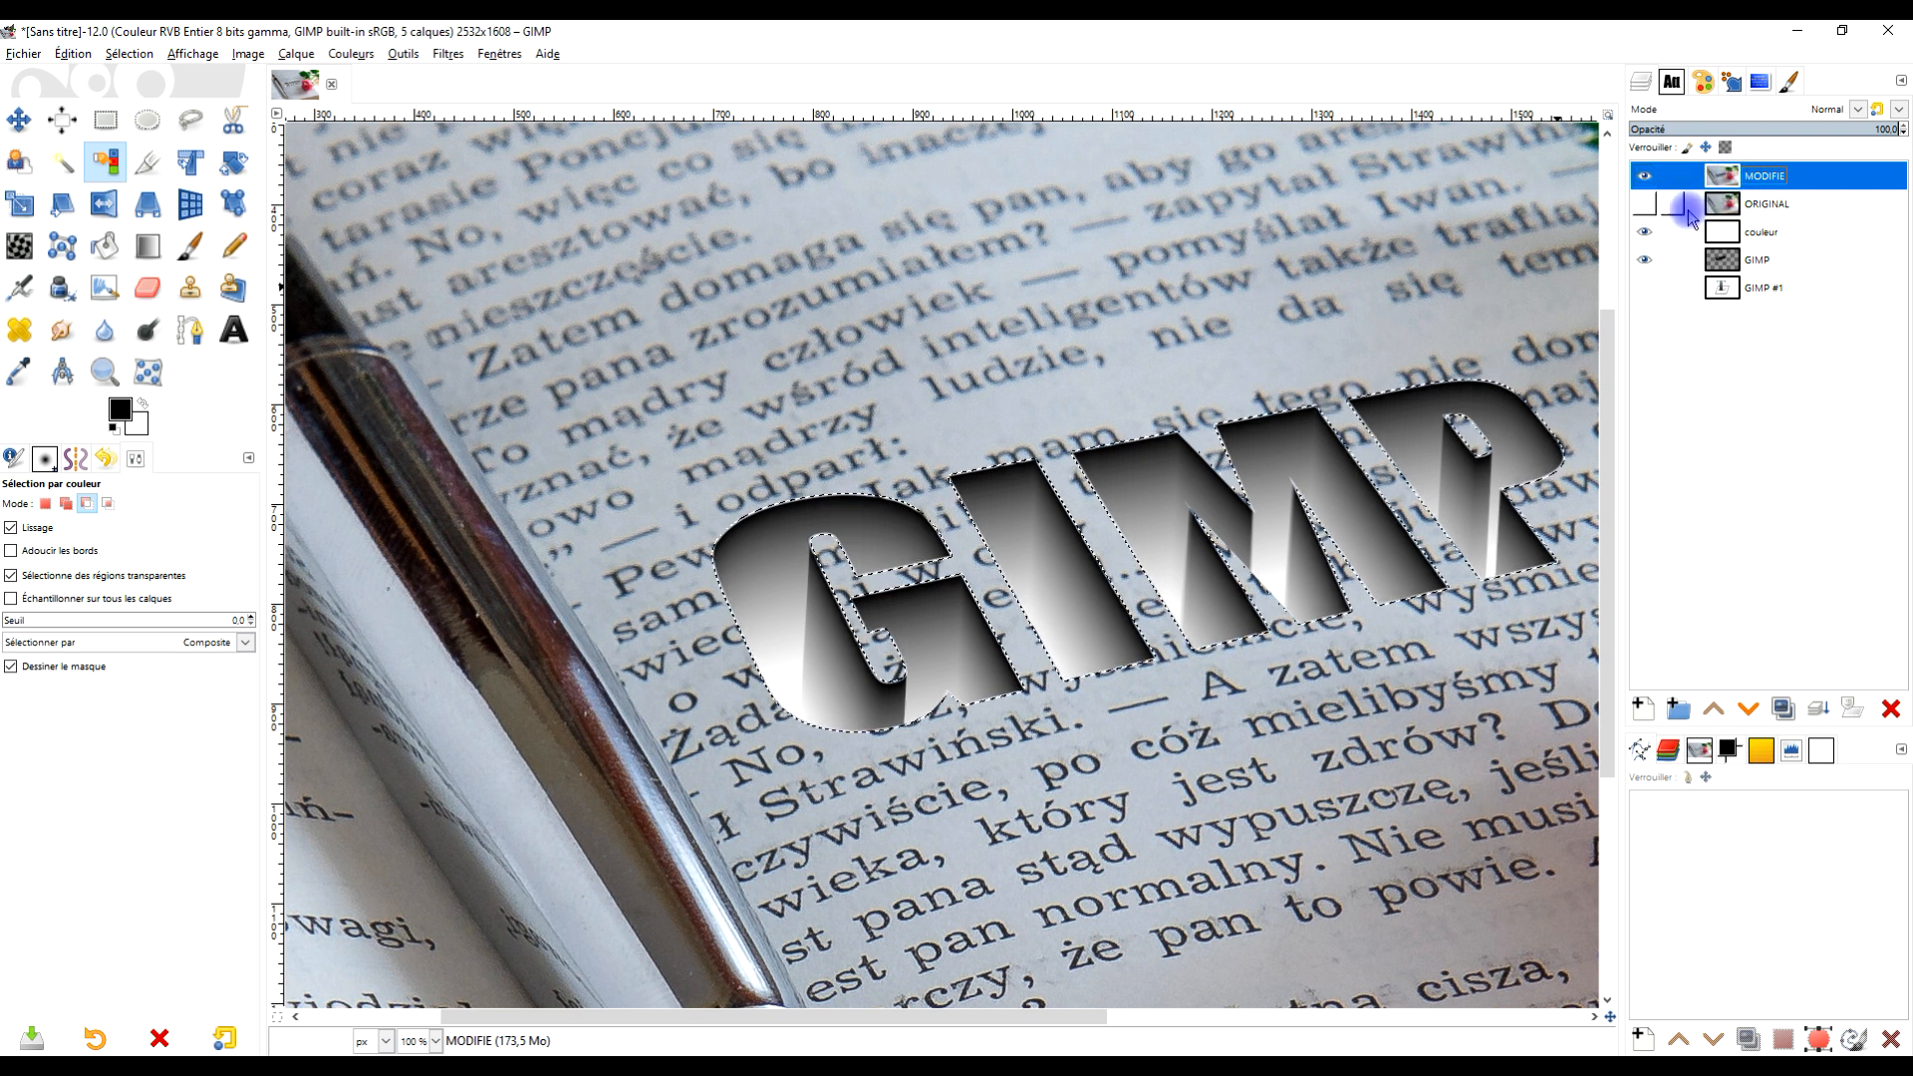
pyautogui.scroll(3, 884, 458)
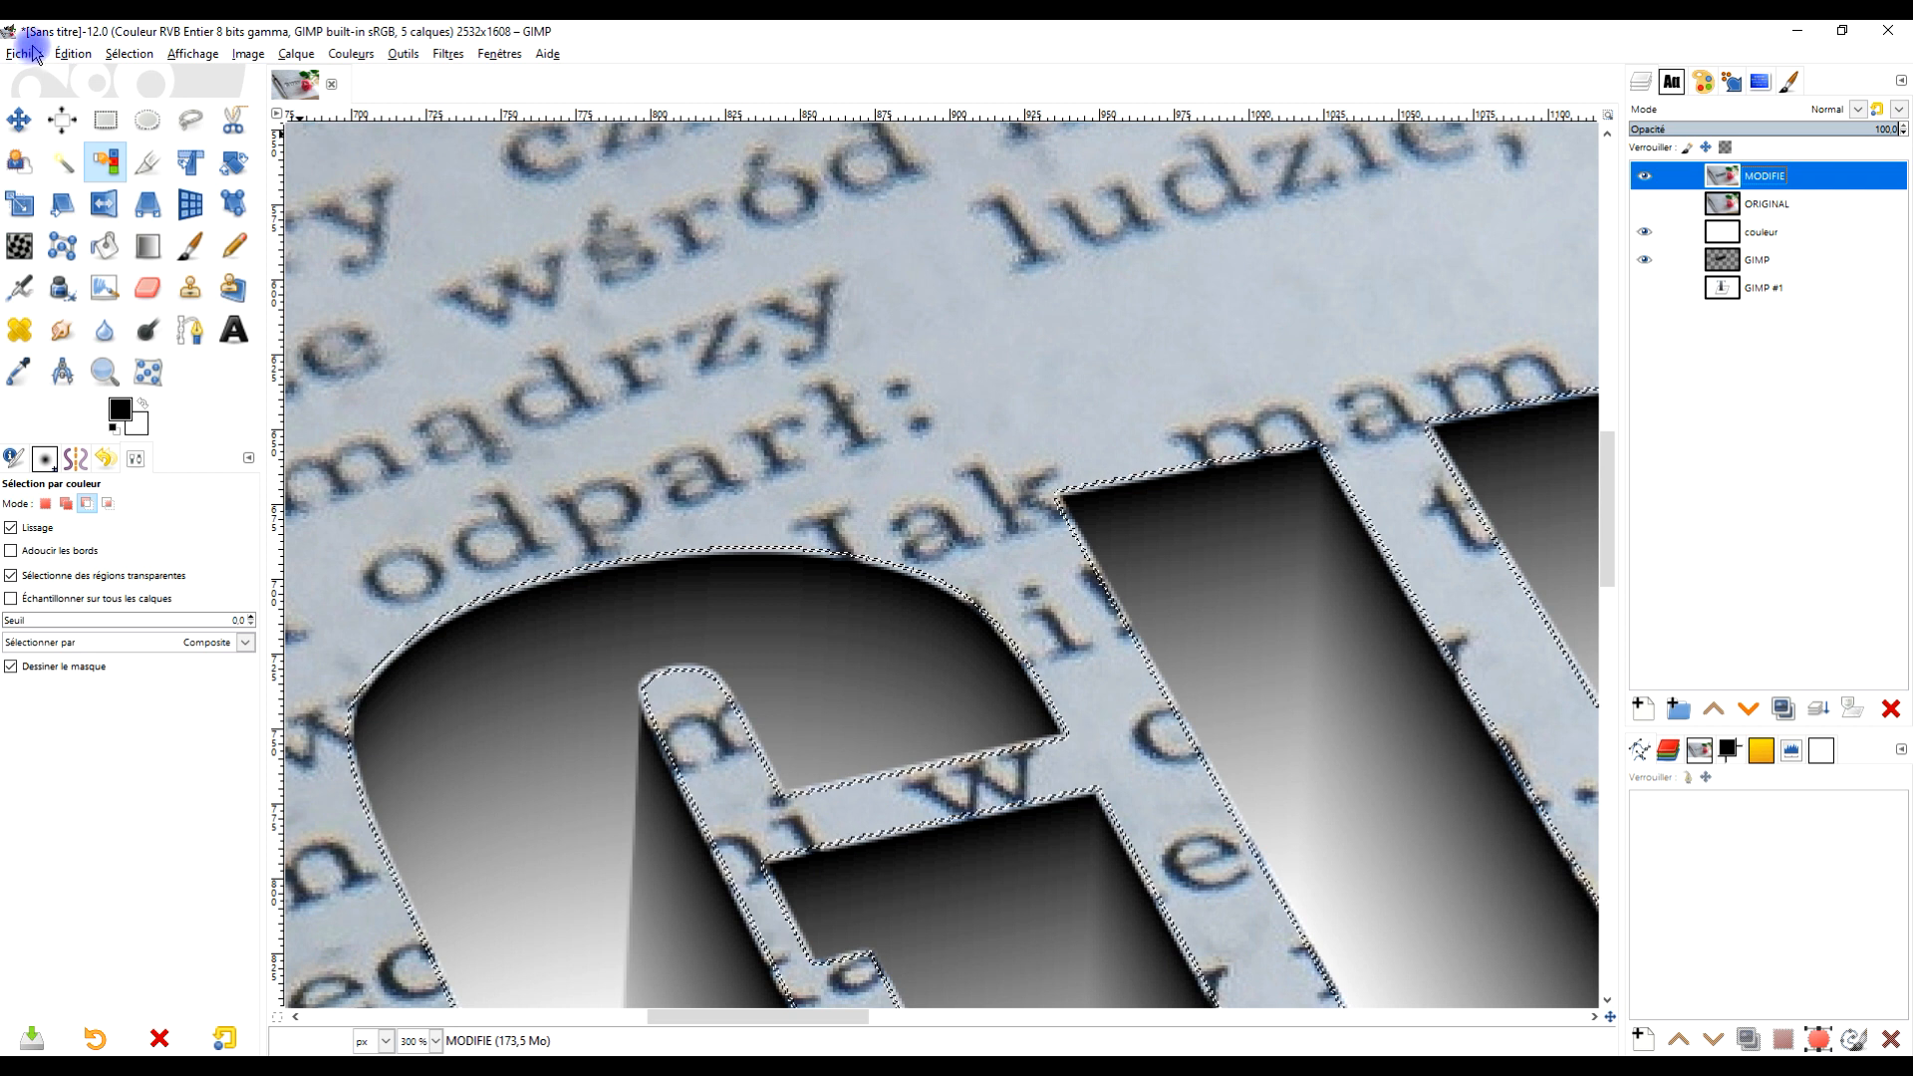
pyautogui.click(73, 53)
pyautogui.click(99, 169)
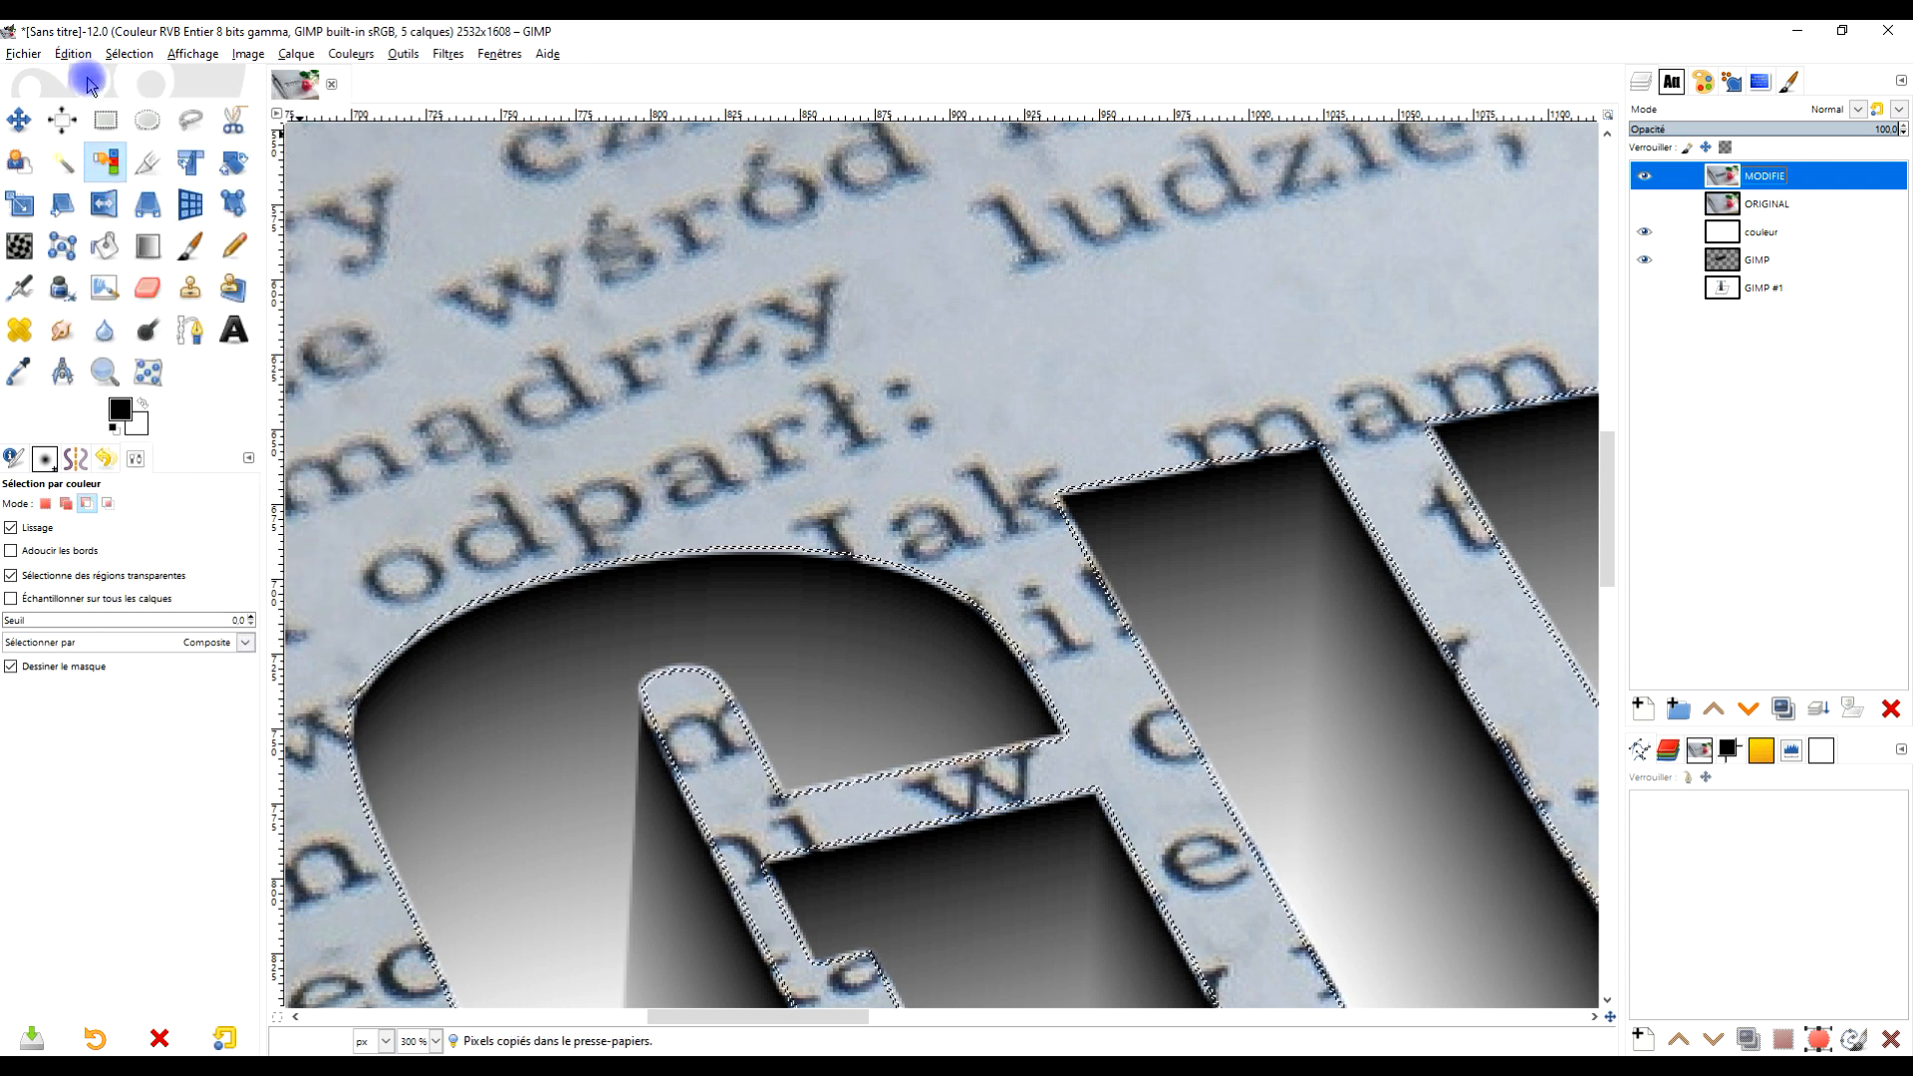
# - Paste the copied letter outline and convert the floating selection into a new layer
pyautogui.click(72, 54)
pyautogui.click(100, 210)
pyautogui.scroll(-1, 577, 236)
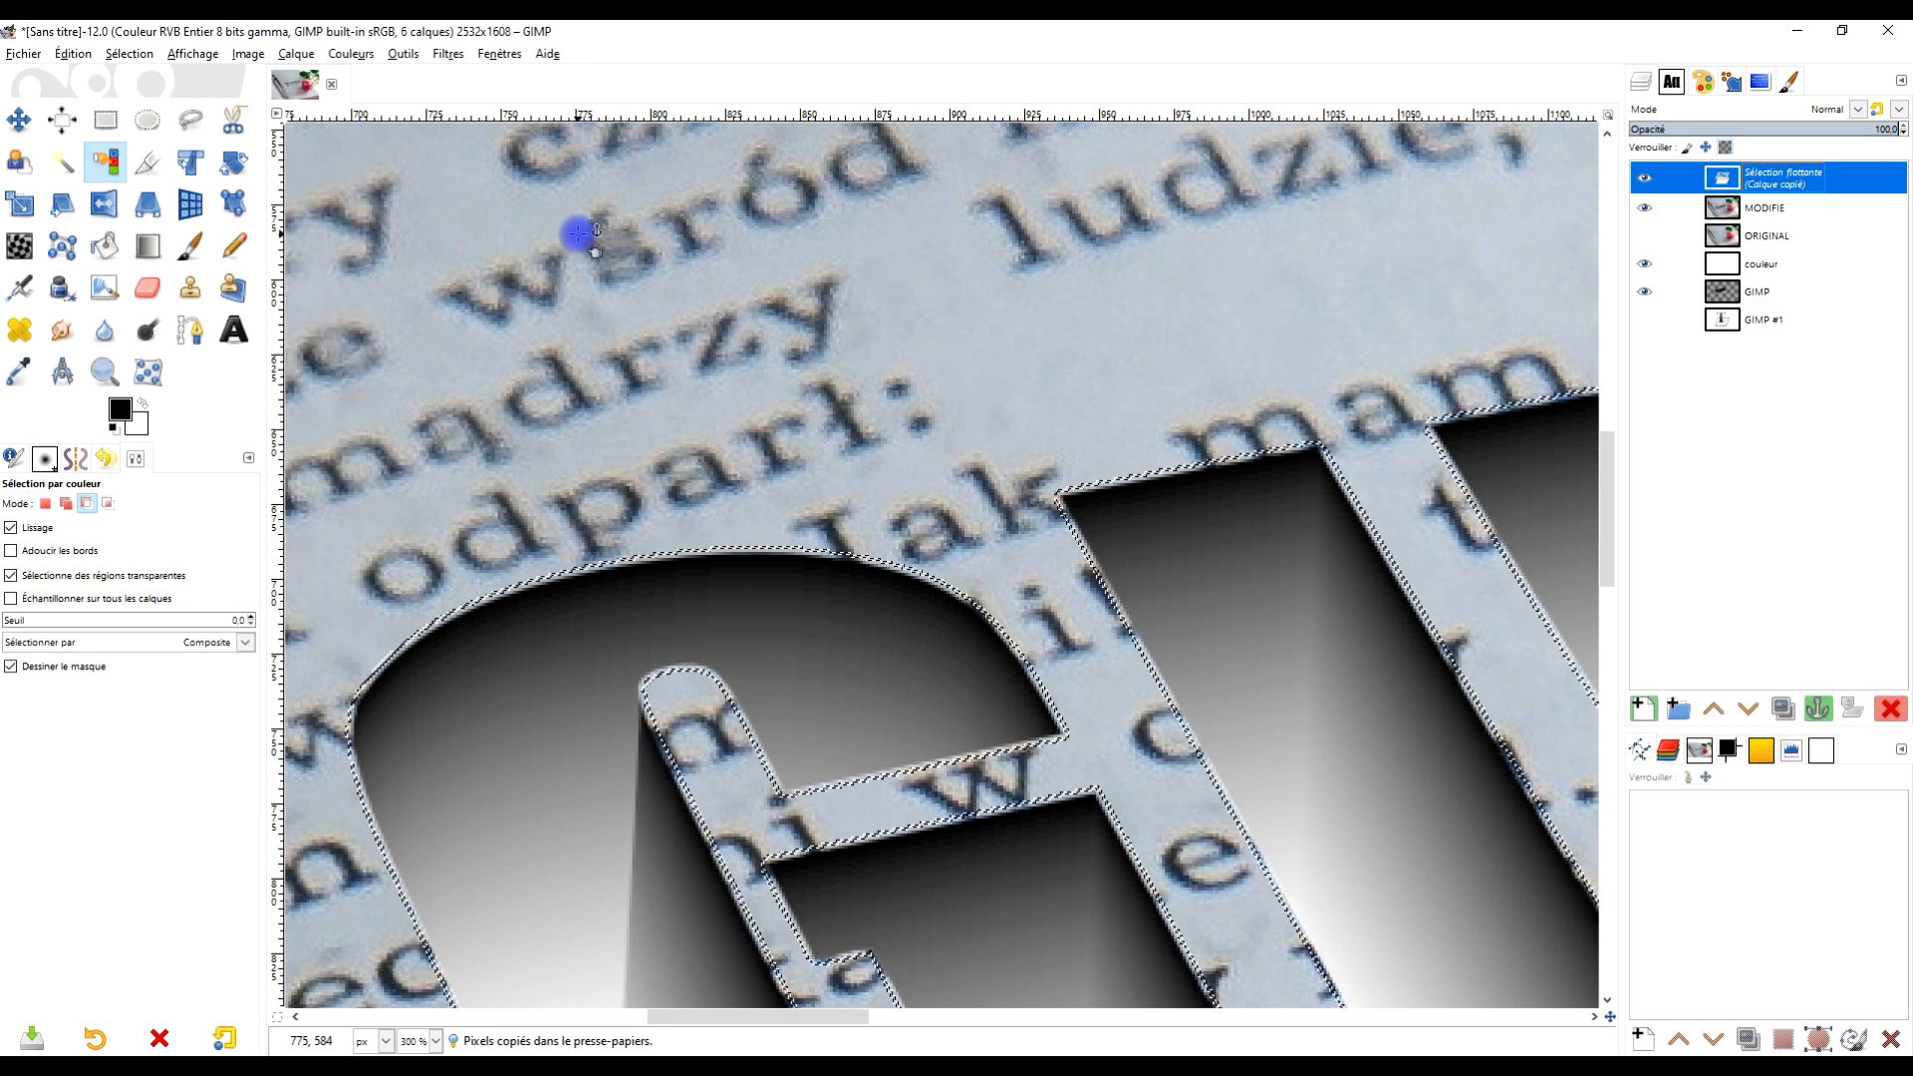
pyautogui.scroll(-2, 734, 432)
pyautogui.scroll(2, 734, 433)
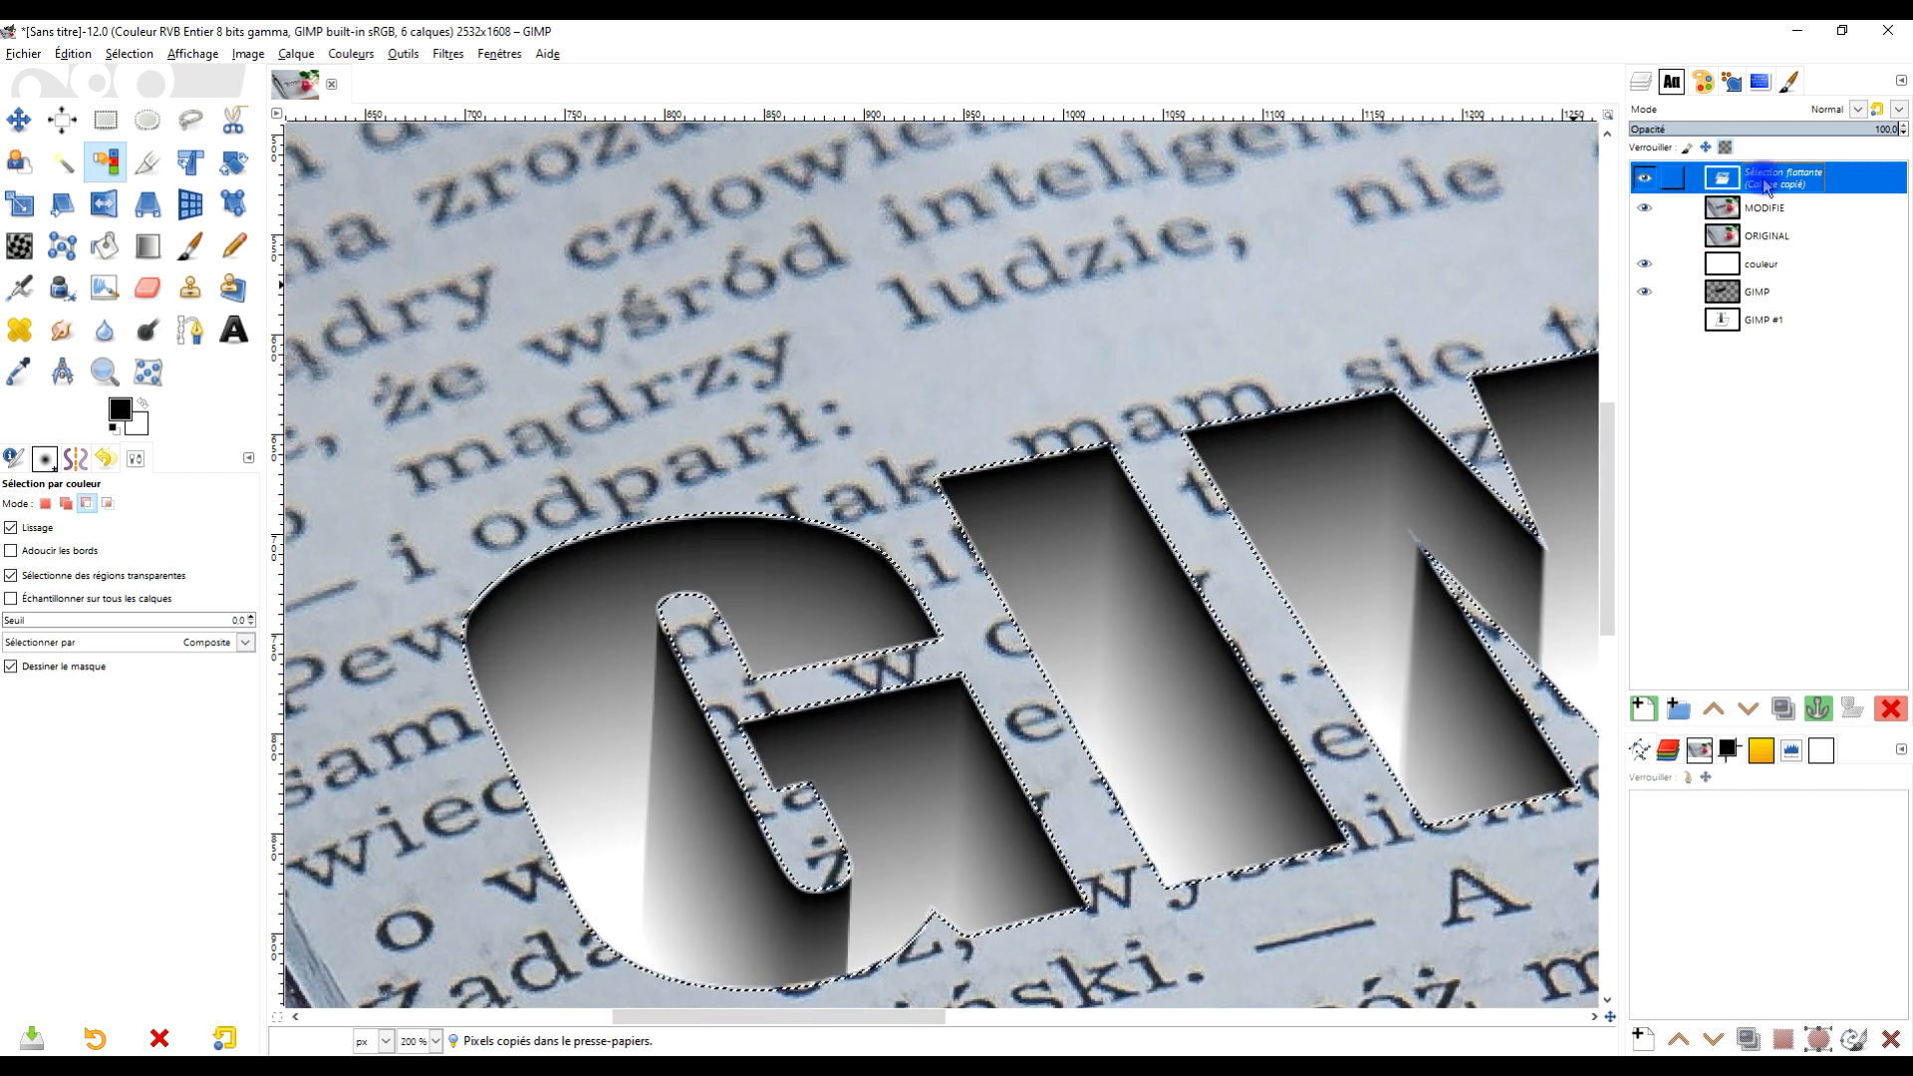
pyautogui.click(1644, 709)
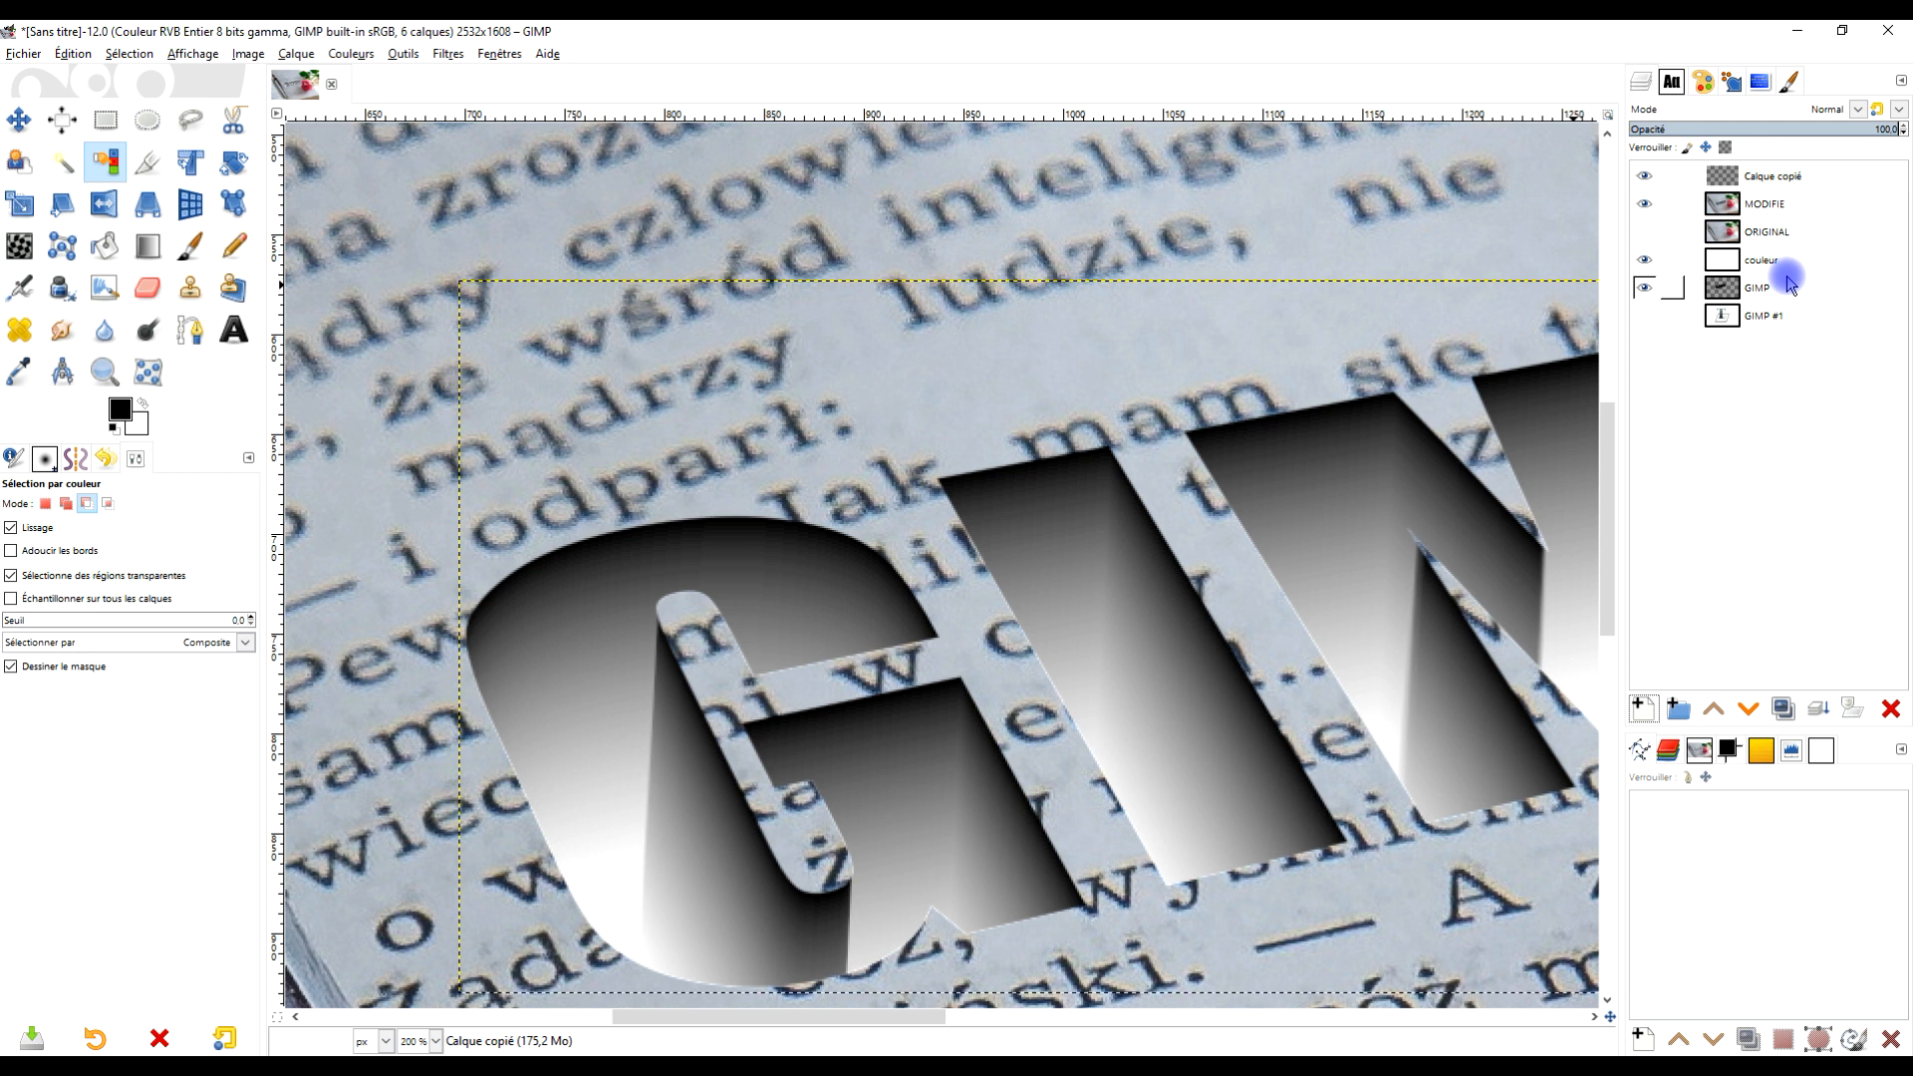
# - Temporarily hide the MODIFIE layer to examine the pasted letter outline, and show the layer again
pyautogui.scroll(-1, 1320, 567)
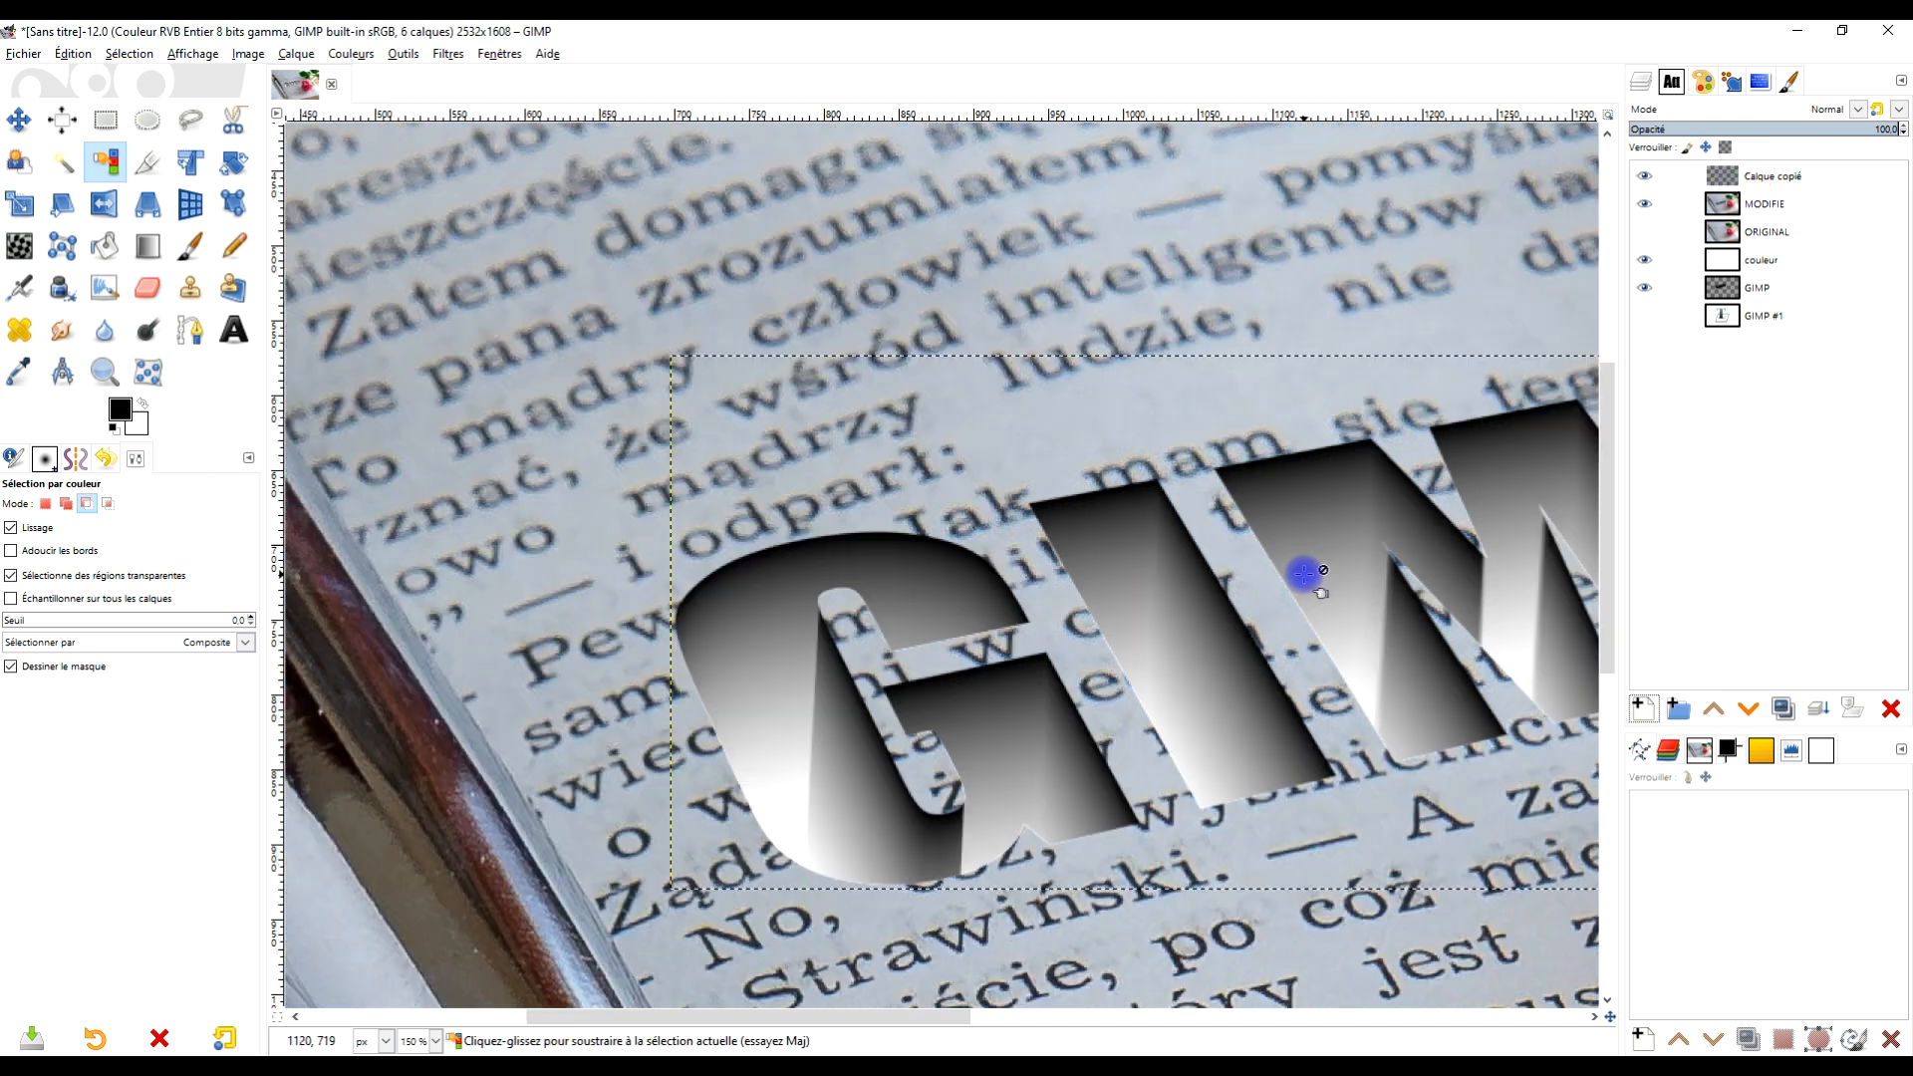
pyautogui.click(1644, 203)
pyautogui.click(1646, 288)
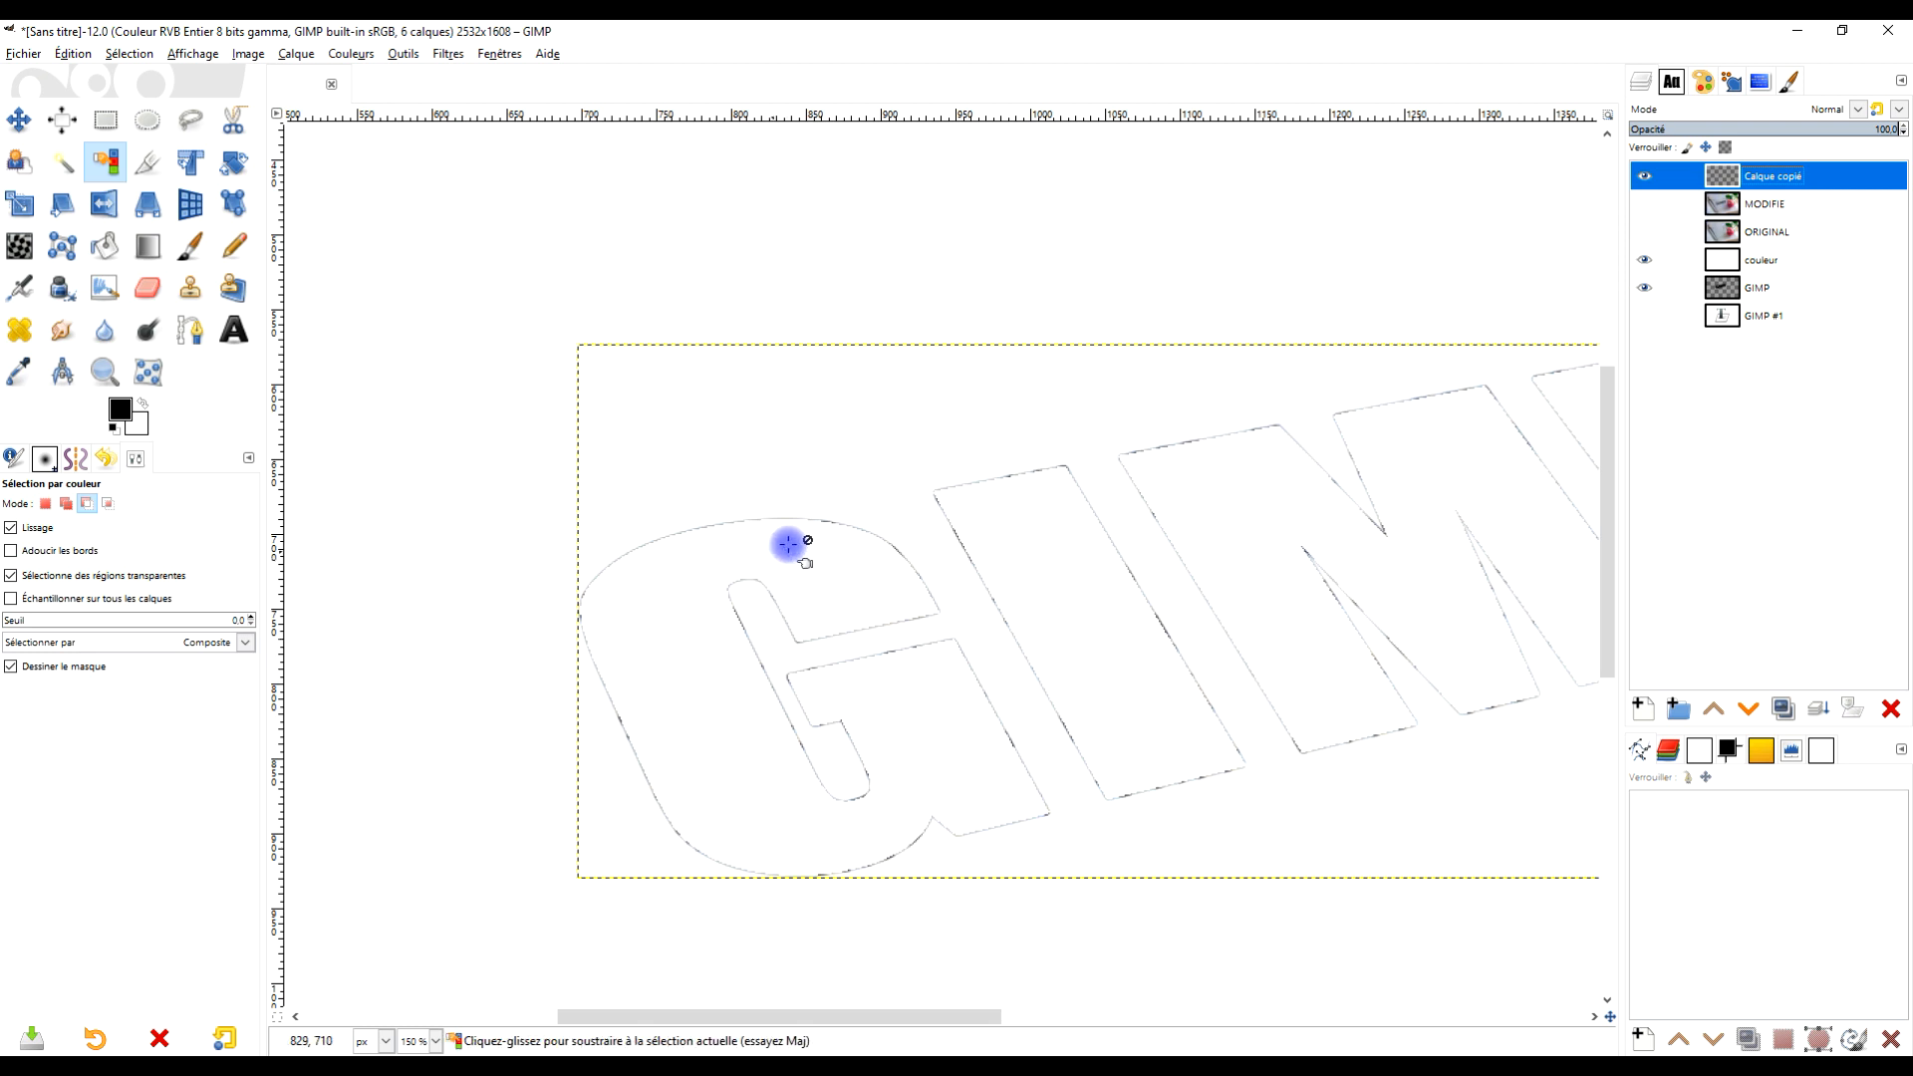
pyautogui.click(1645, 208)
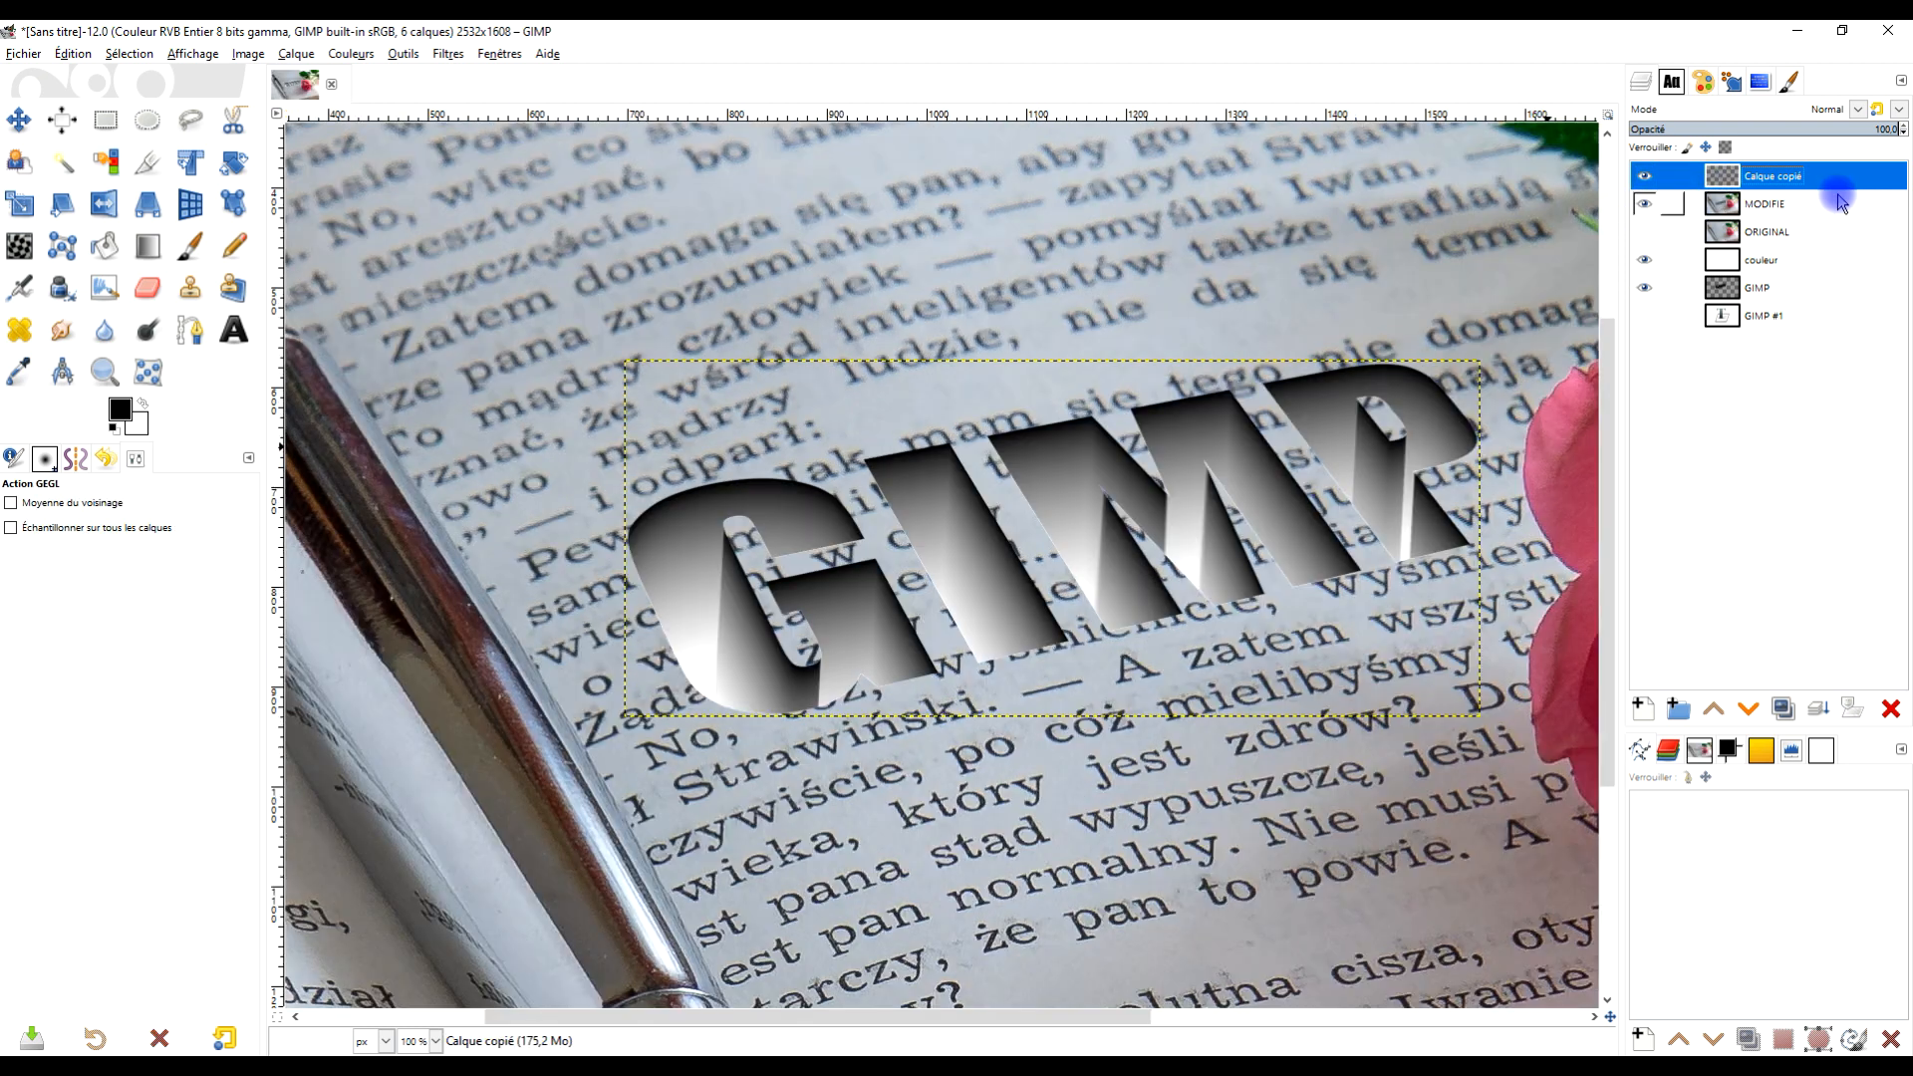
# - Rename the pasted outline layer as BORDURES and move it just below the MODIFIE layer
pyautogui.doubleClick(1759, 175)
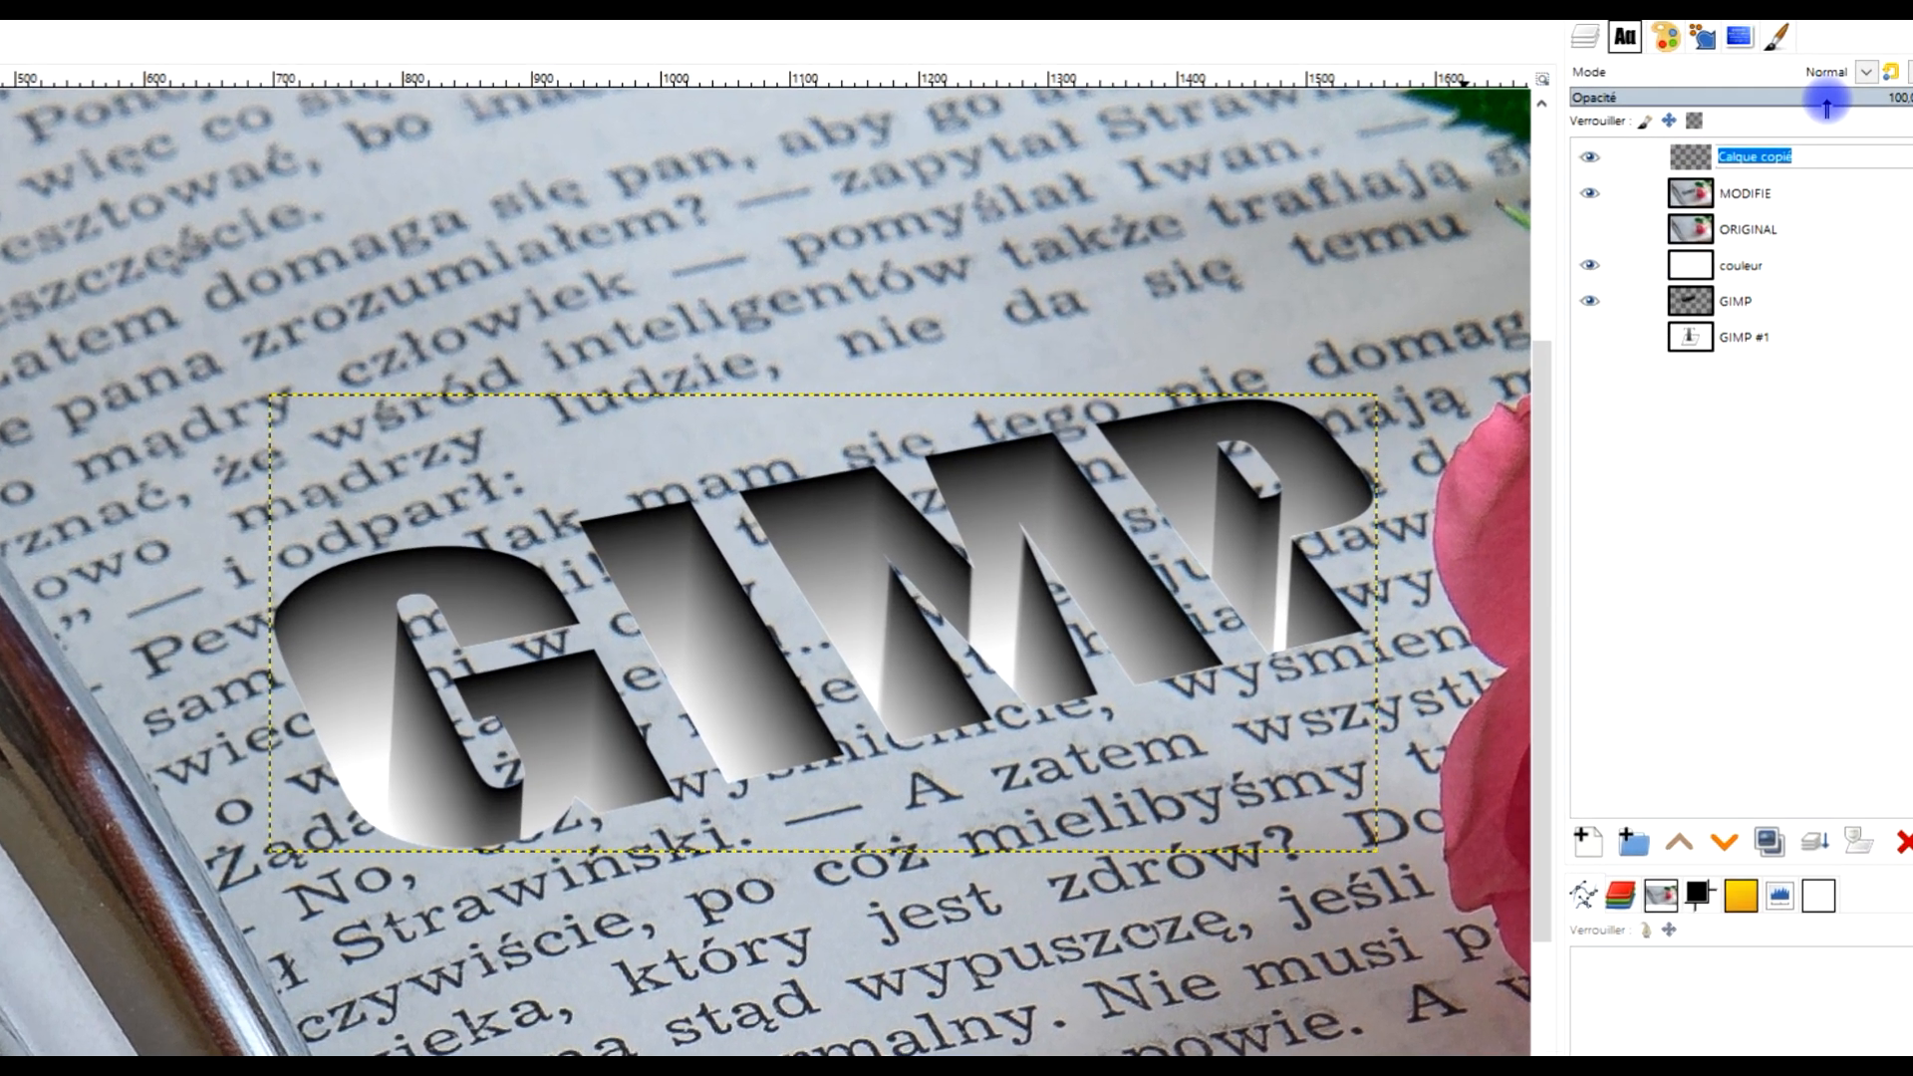
pyautogui.write('BORDU')
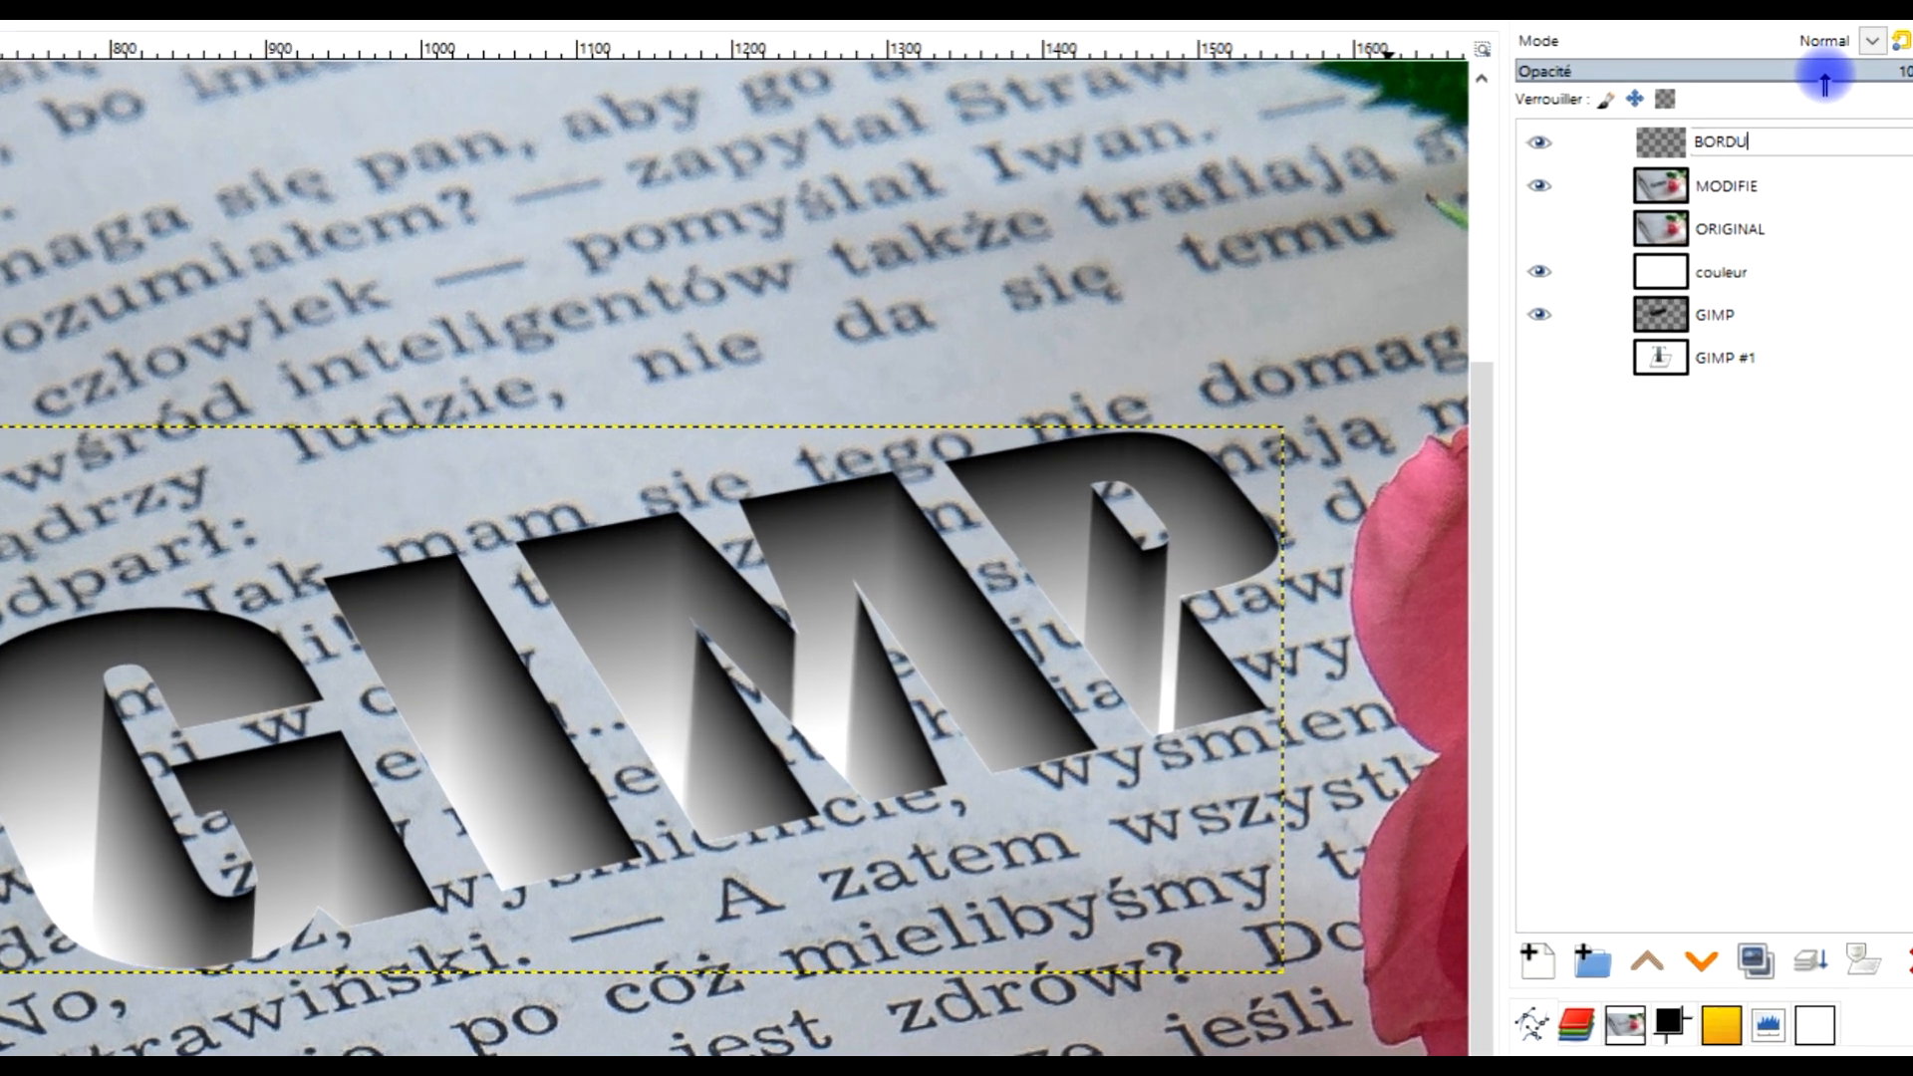
pyautogui.write('RE')
pyautogui.press('Return')
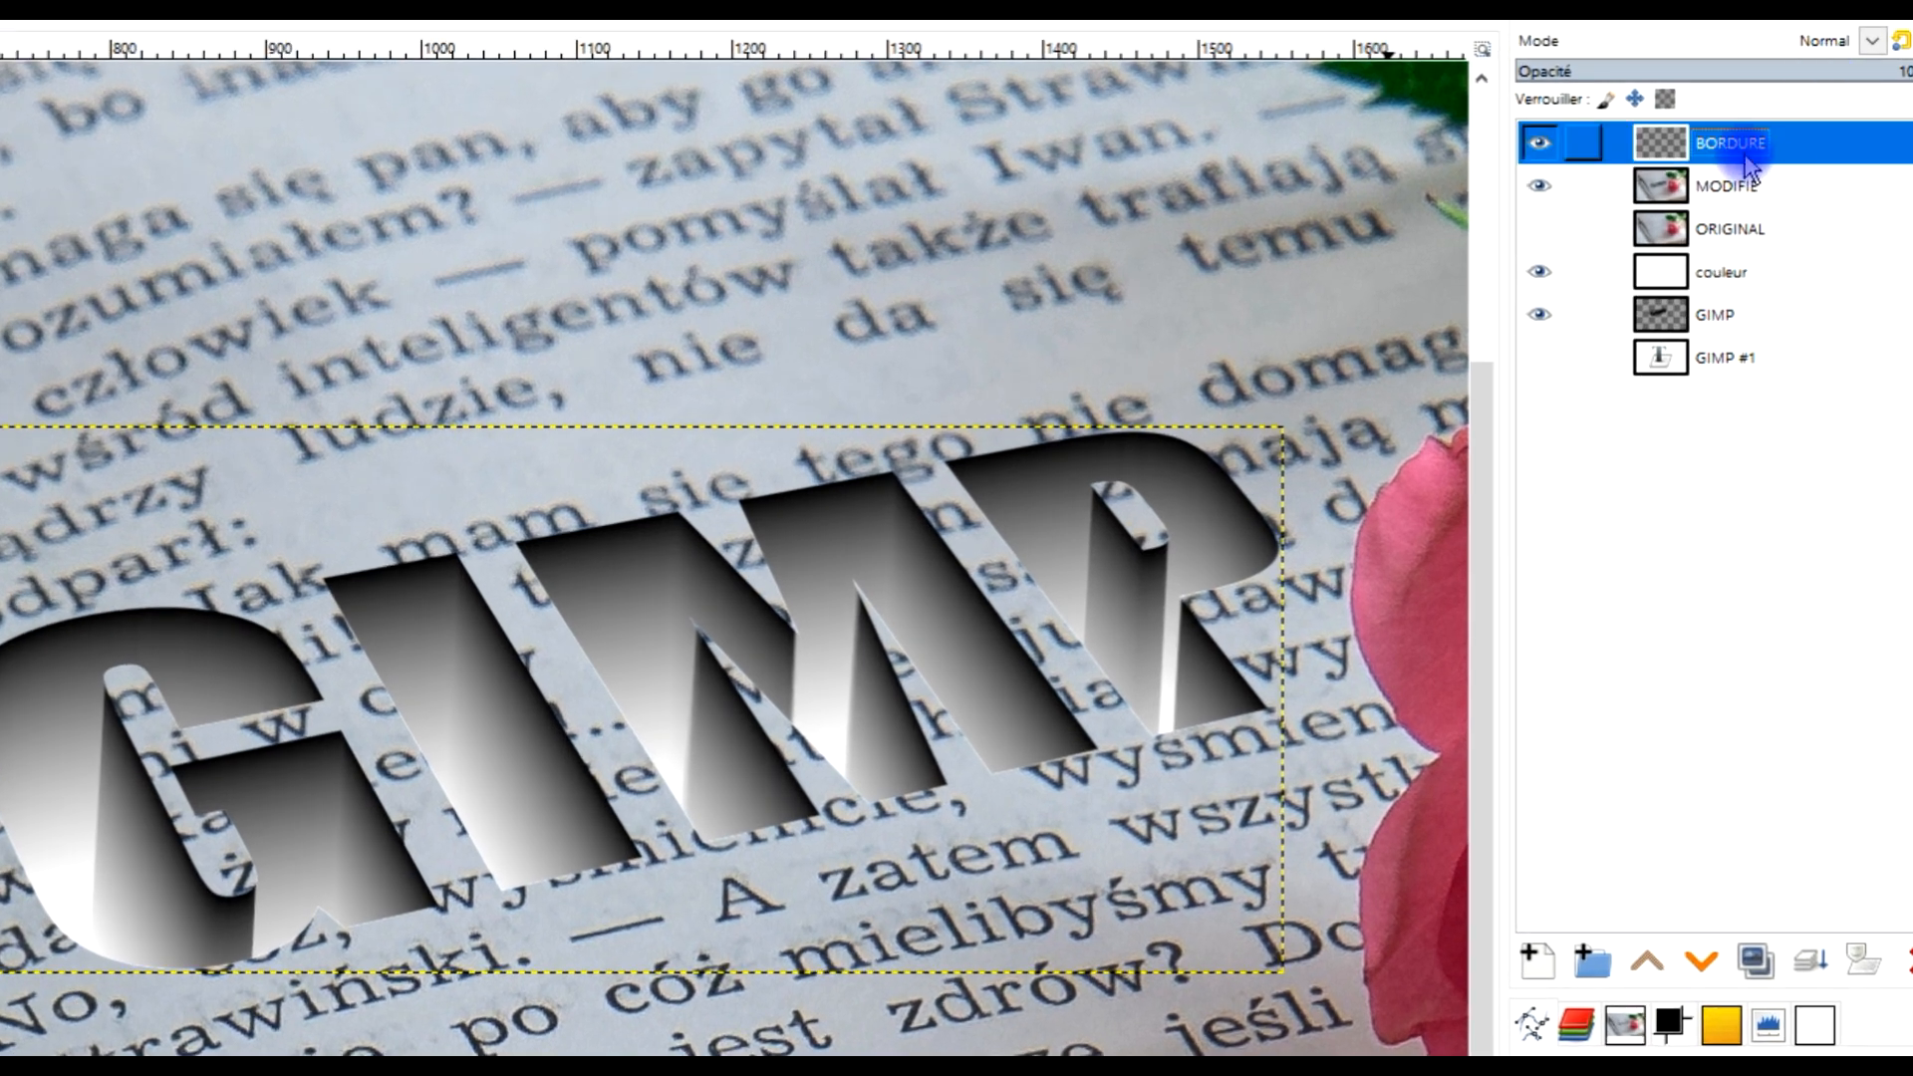
pyautogui.doubleClick(1784, 142)
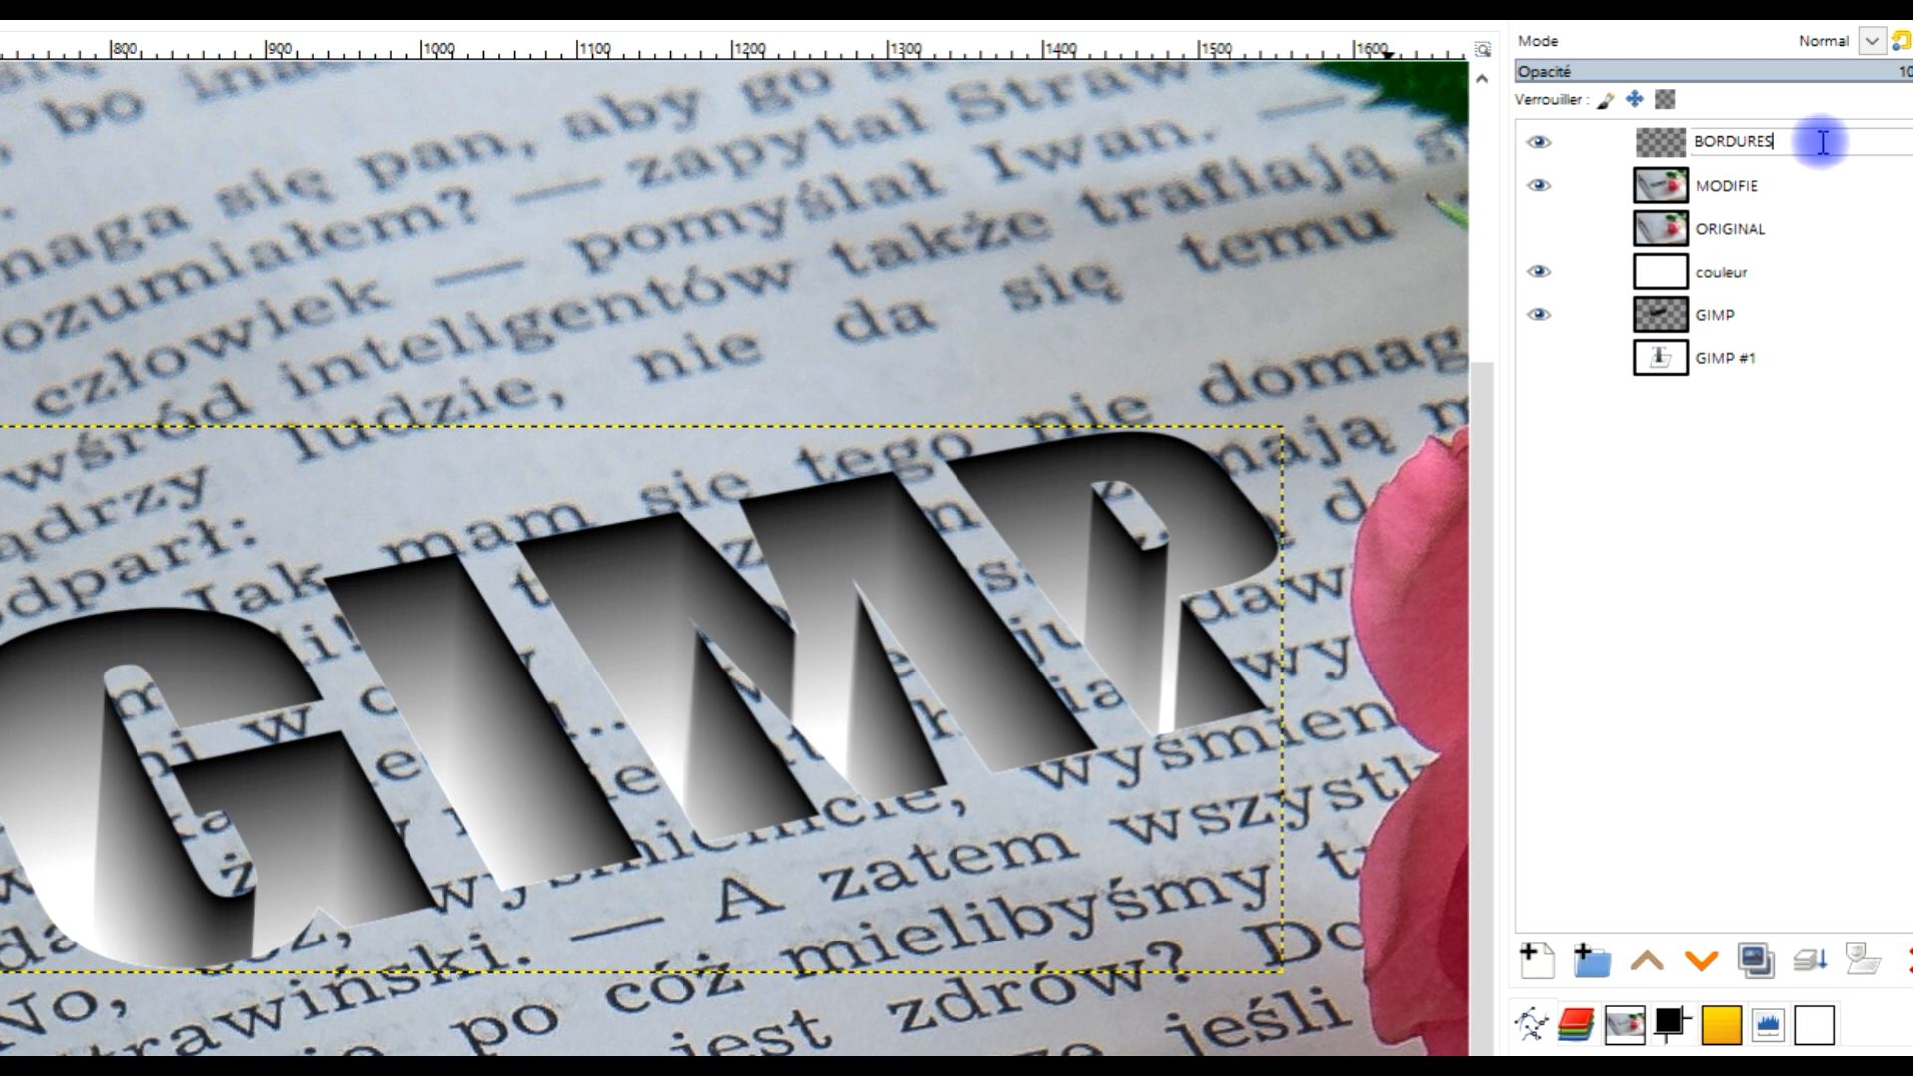
pyautogui.write('S')
pyautogui.press('Return')
pyautogui.click(1702, 960)
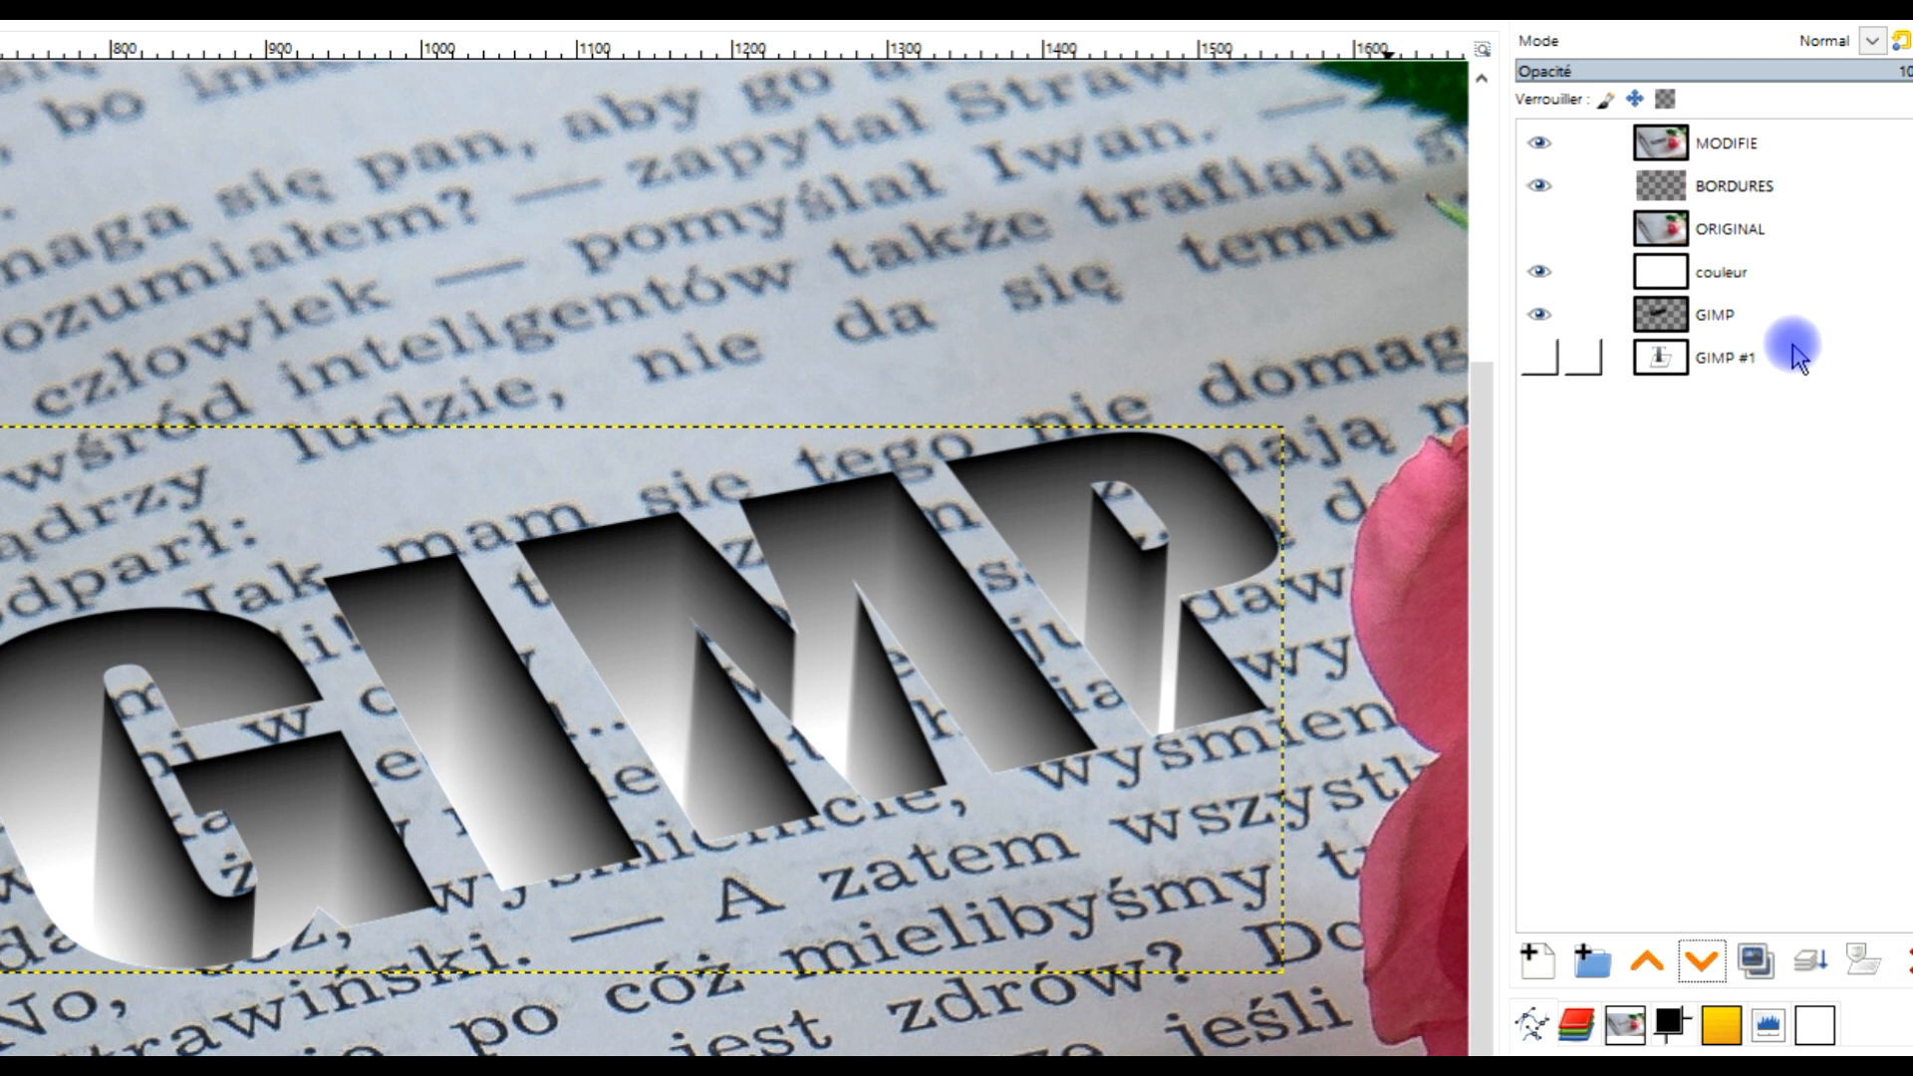
# - Apply Transformation récursive to the BORDURES layer with 20 iterations, offsetting the repeated outlines slightly downward inside the letters
pyautogui.click(1728, 182)
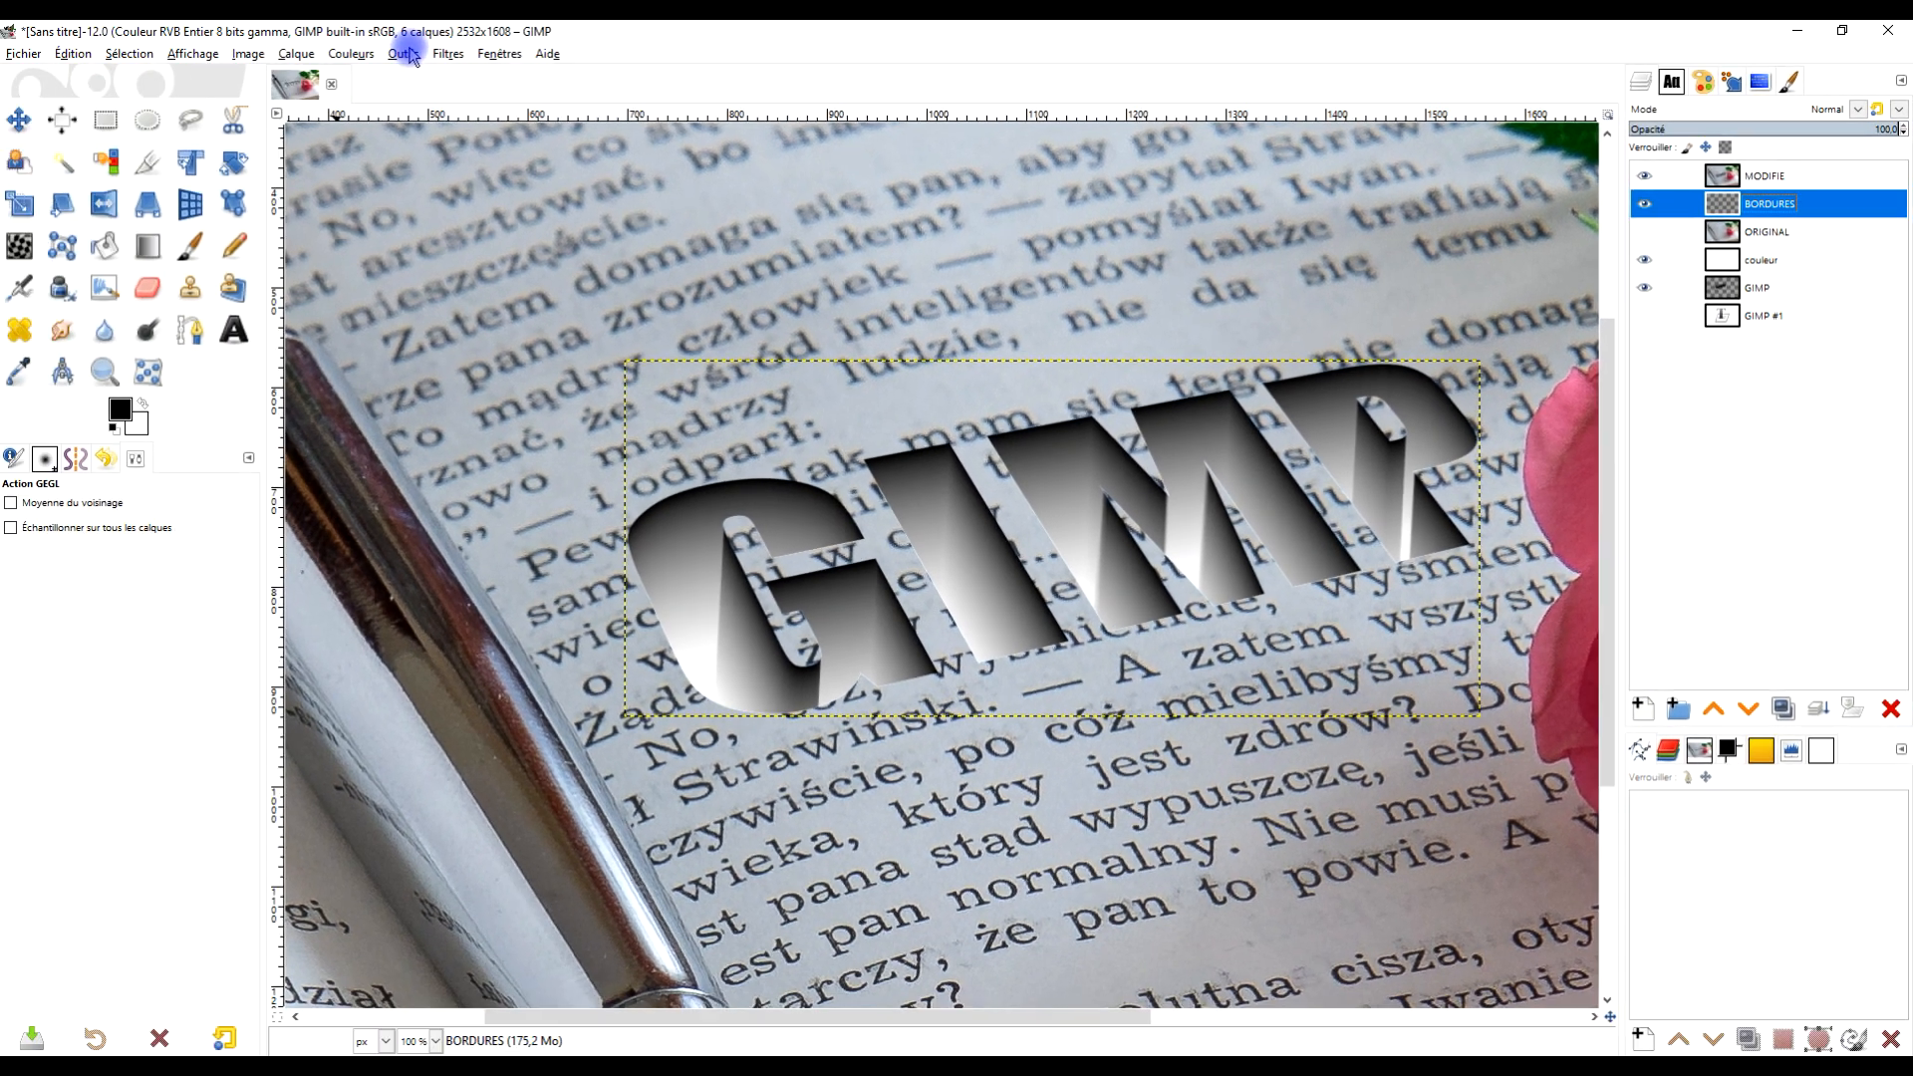
pyautogui.click(447, 54)
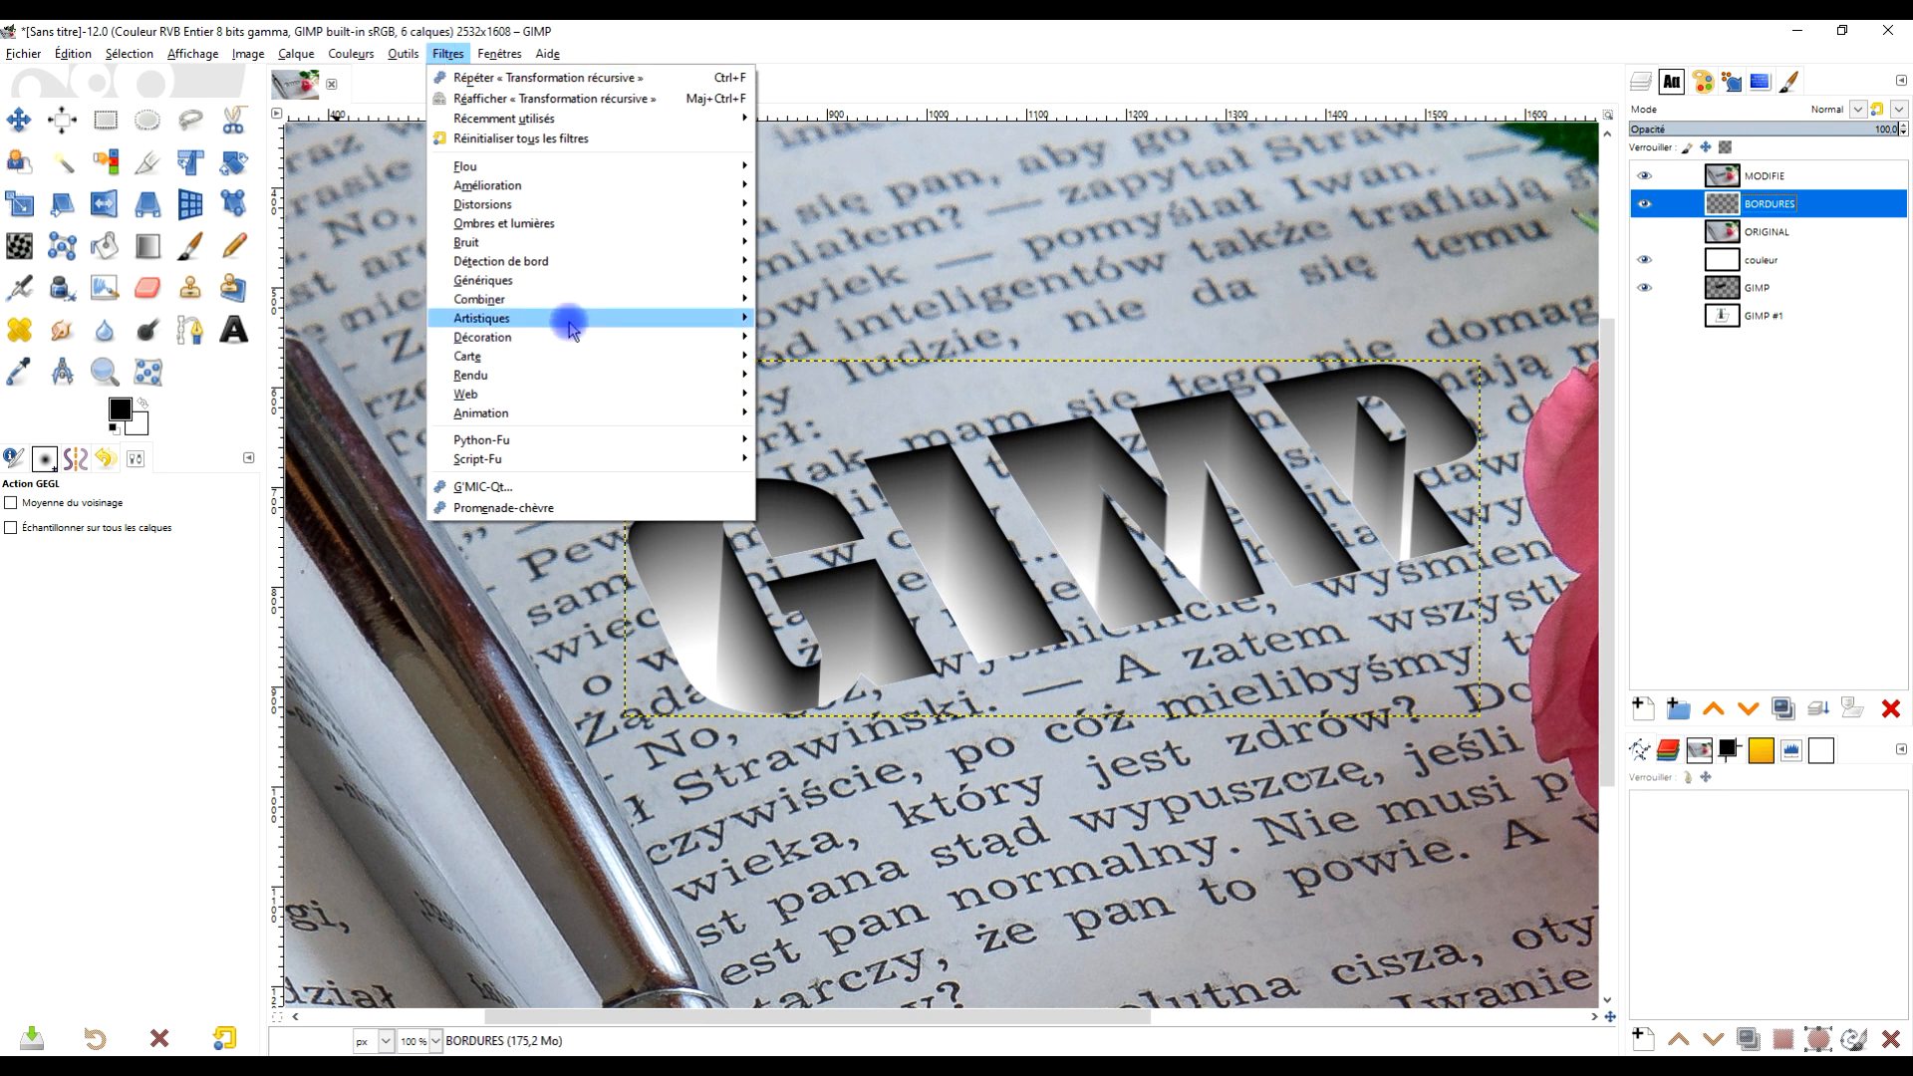
pyautogui.moveTo(558, 356)
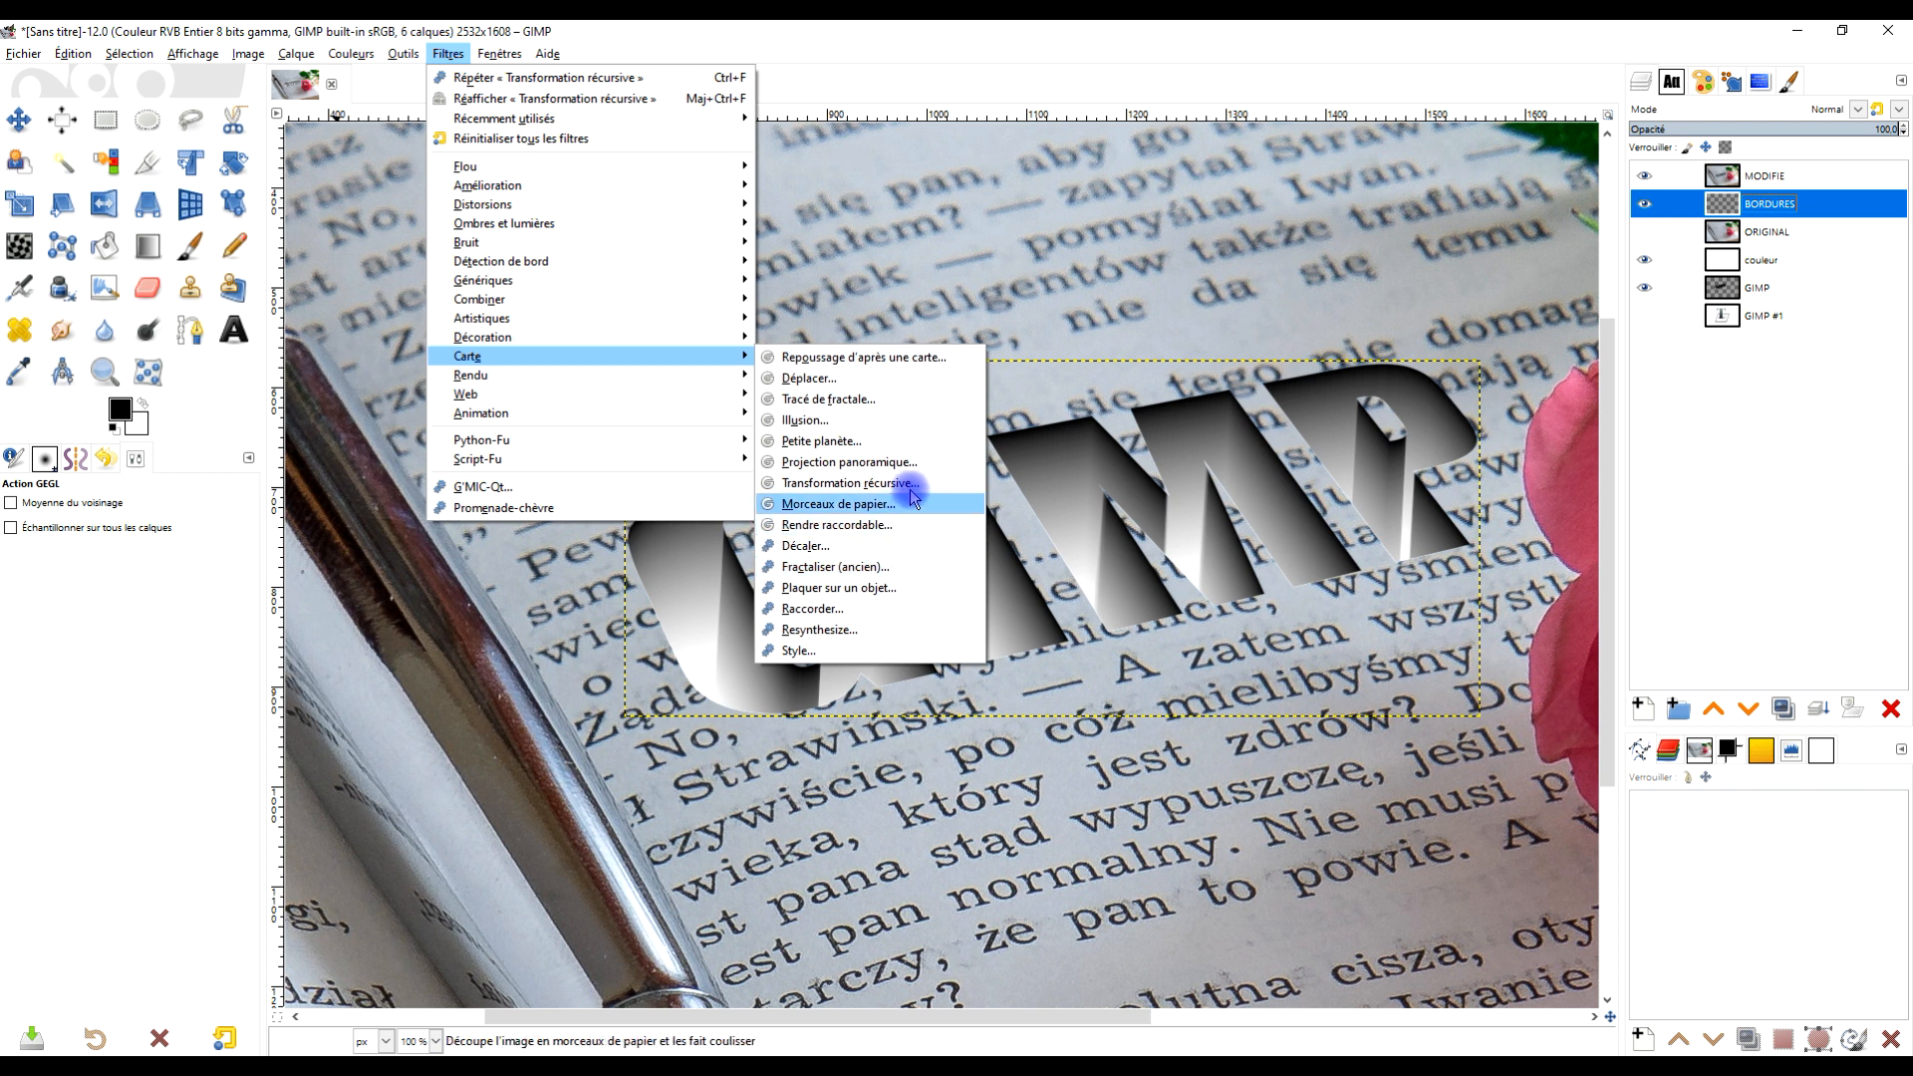
pyautogui.click(847, 484)
pyautogui.moveTo(137, 273); pyautogui.dragTo(498, 271)
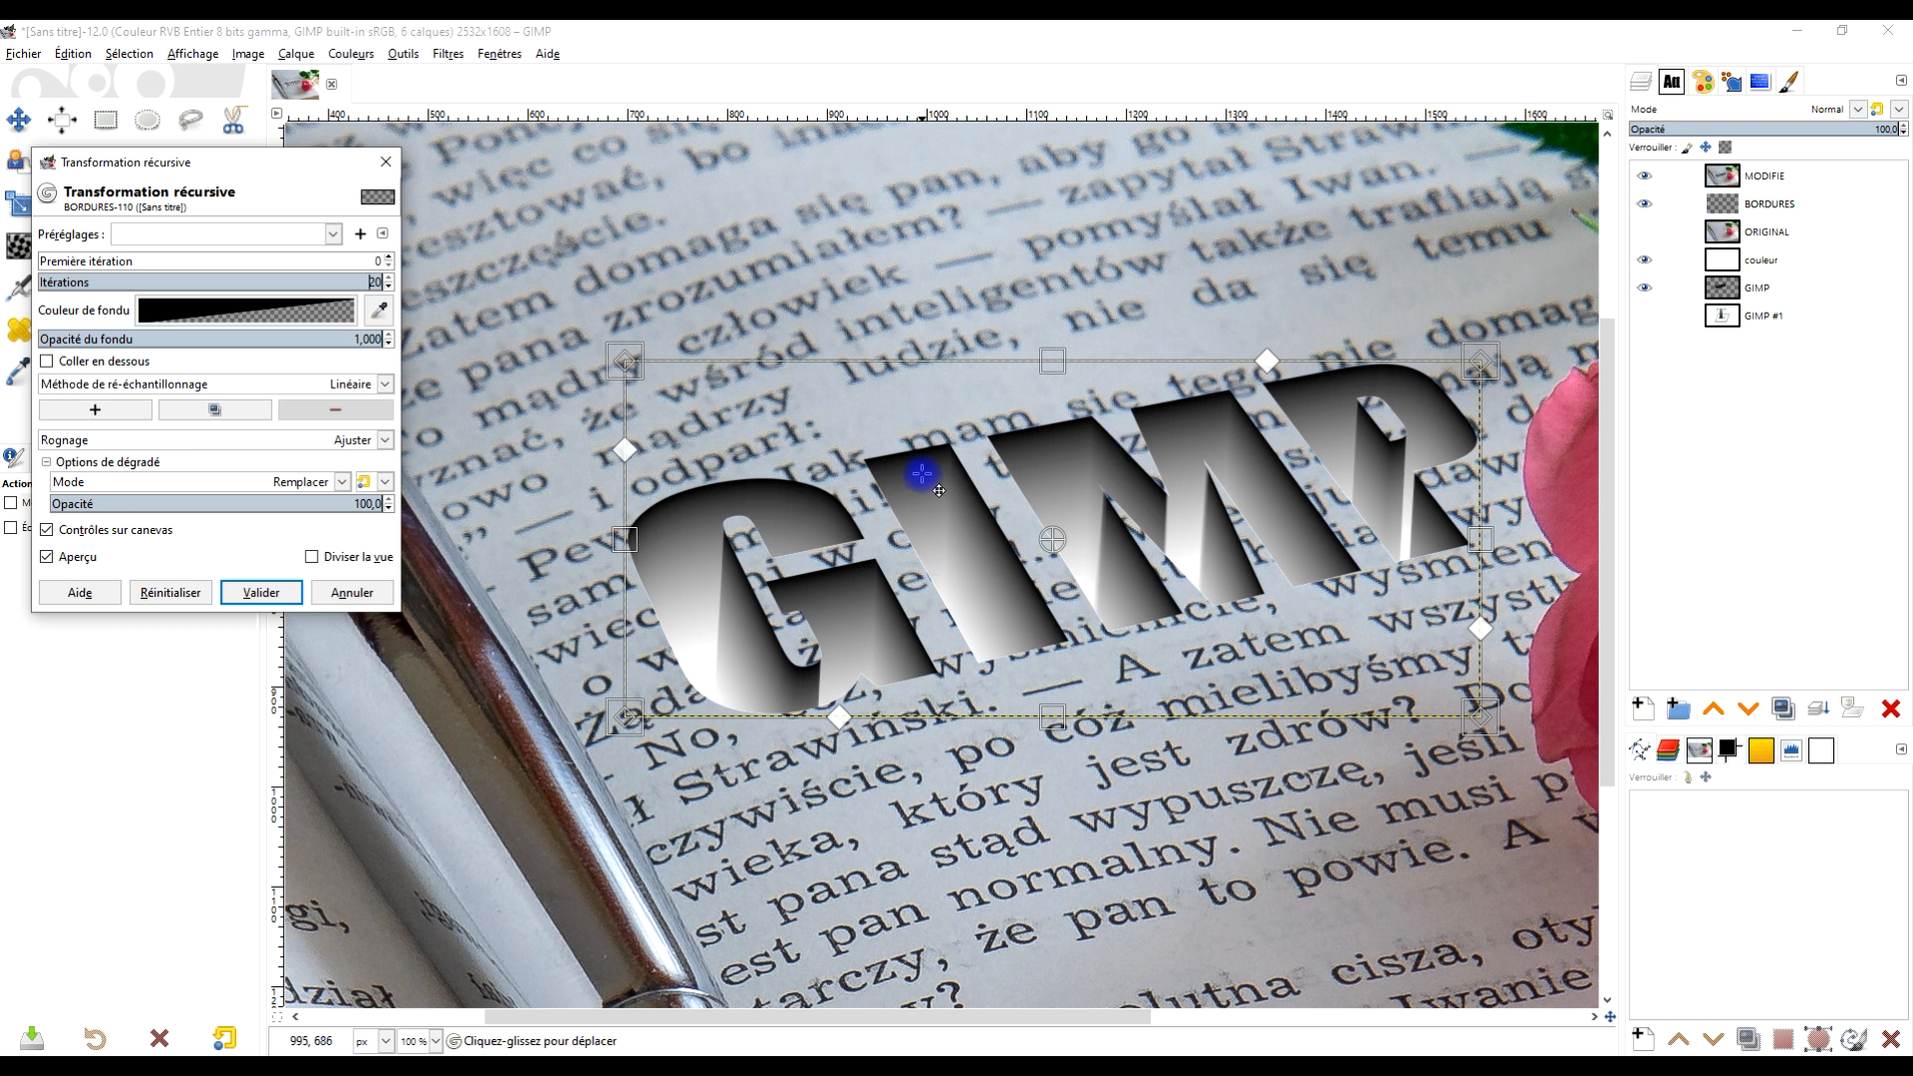
pyautogui.moveTo(921, 472); pyautogui.dragTo(936, 505)
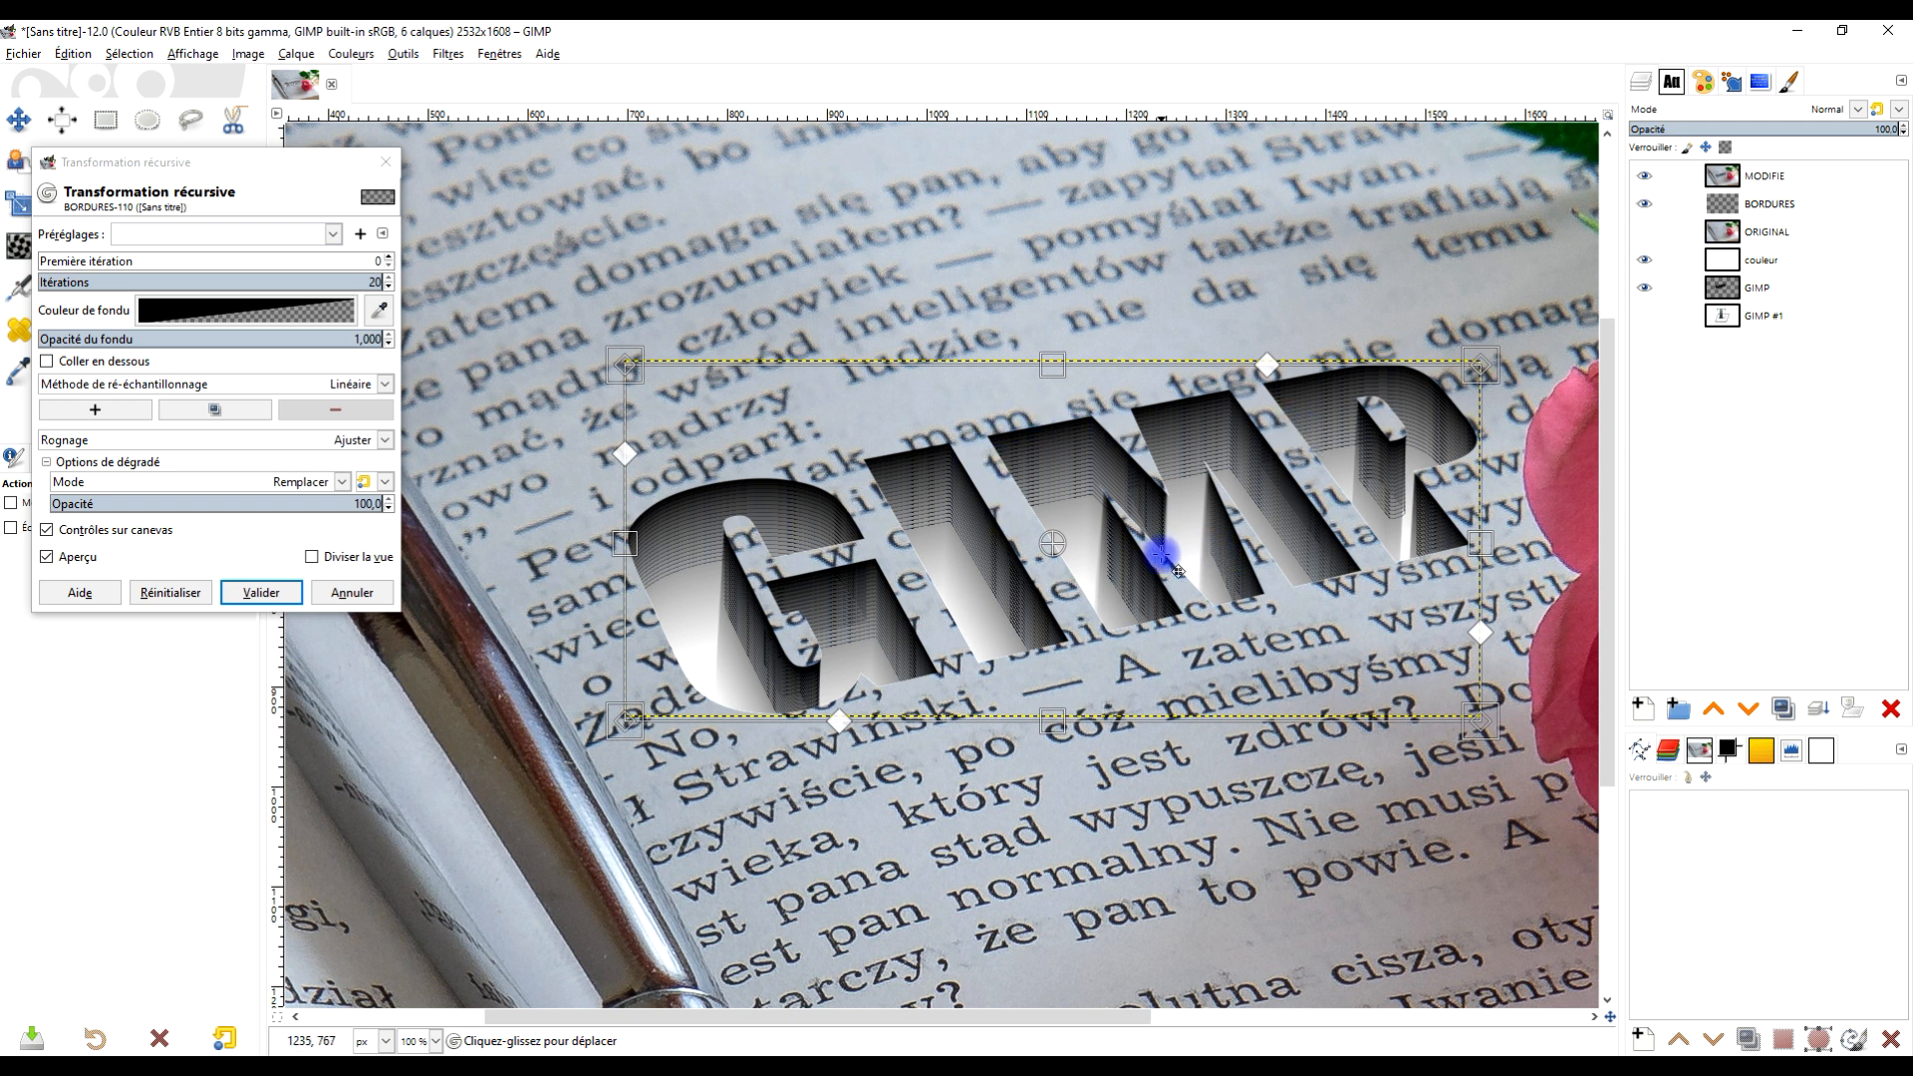
pyautogui.scroll(-2, 1162, 554)
pyautogui.scroll(1, 1162, 554)
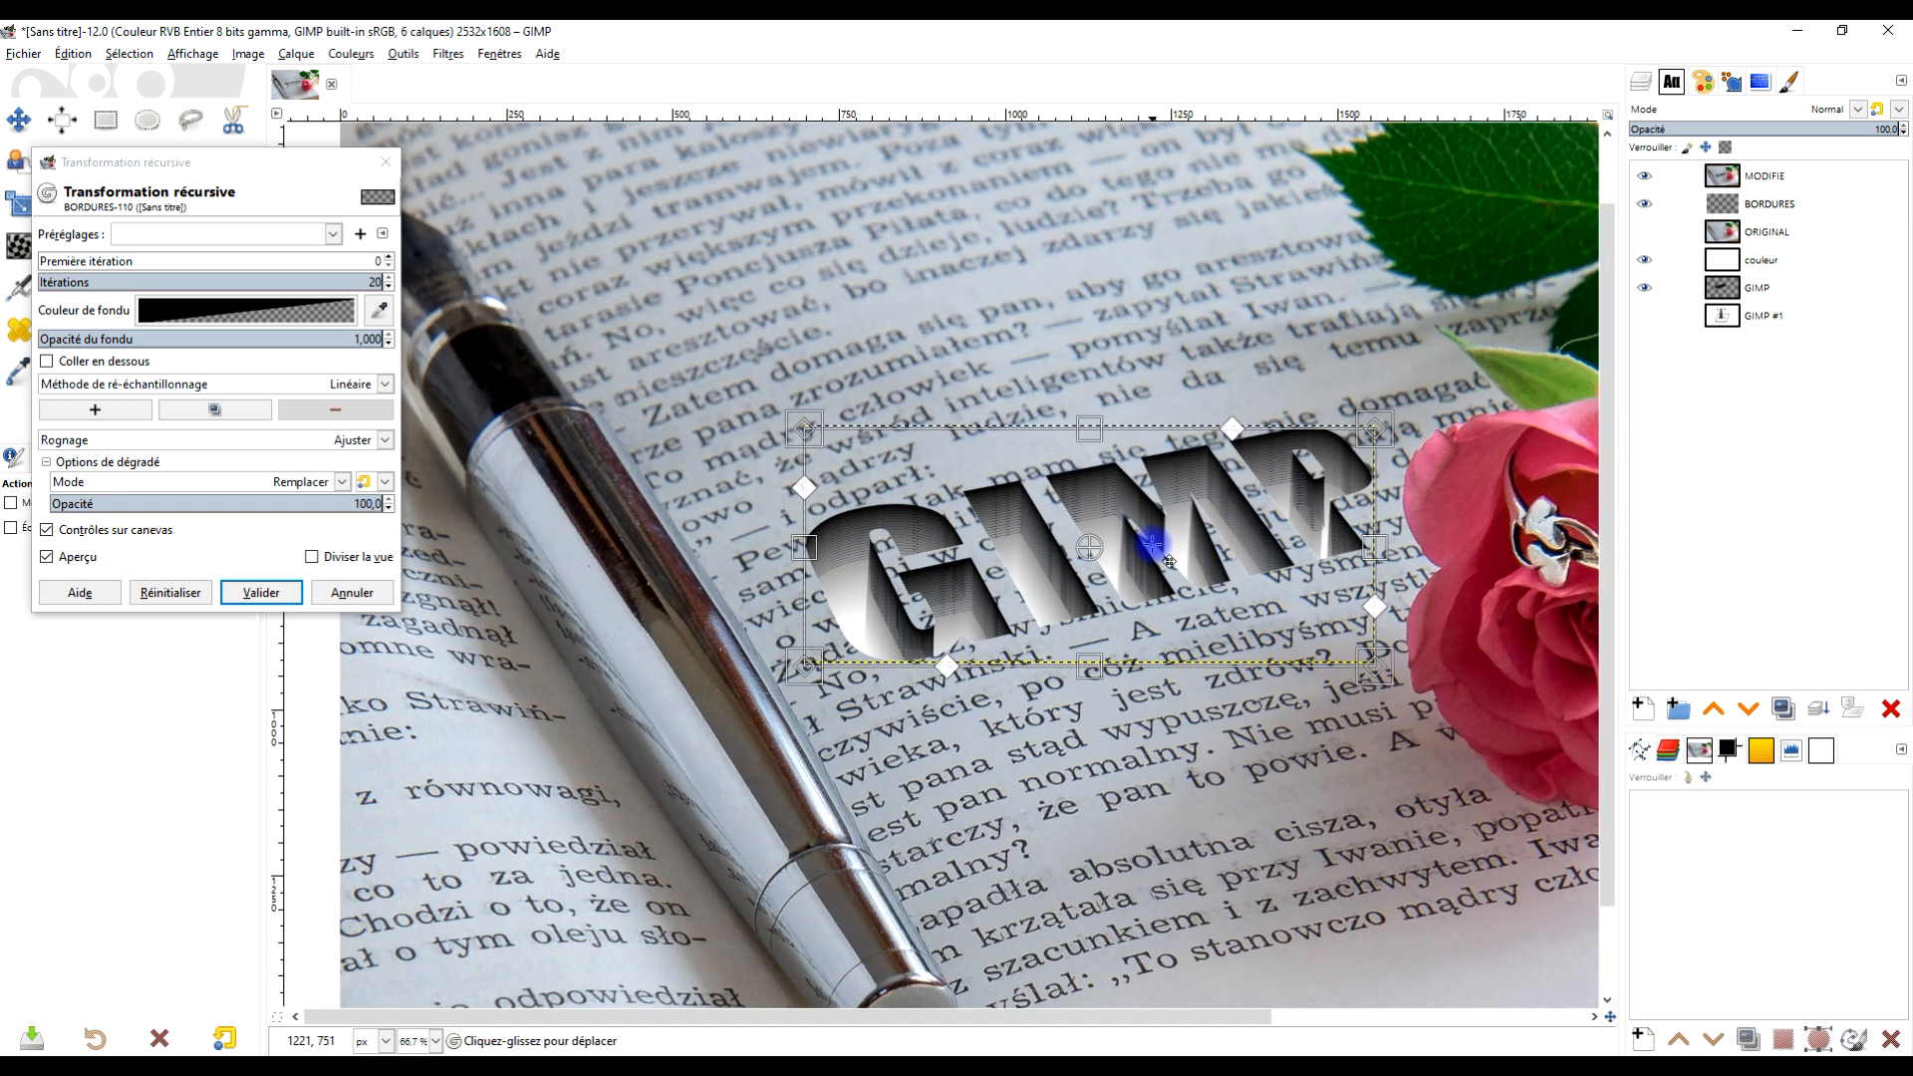
pyautogui.scroll(1, 1162, 554)
pyautogui.click(261, 592)
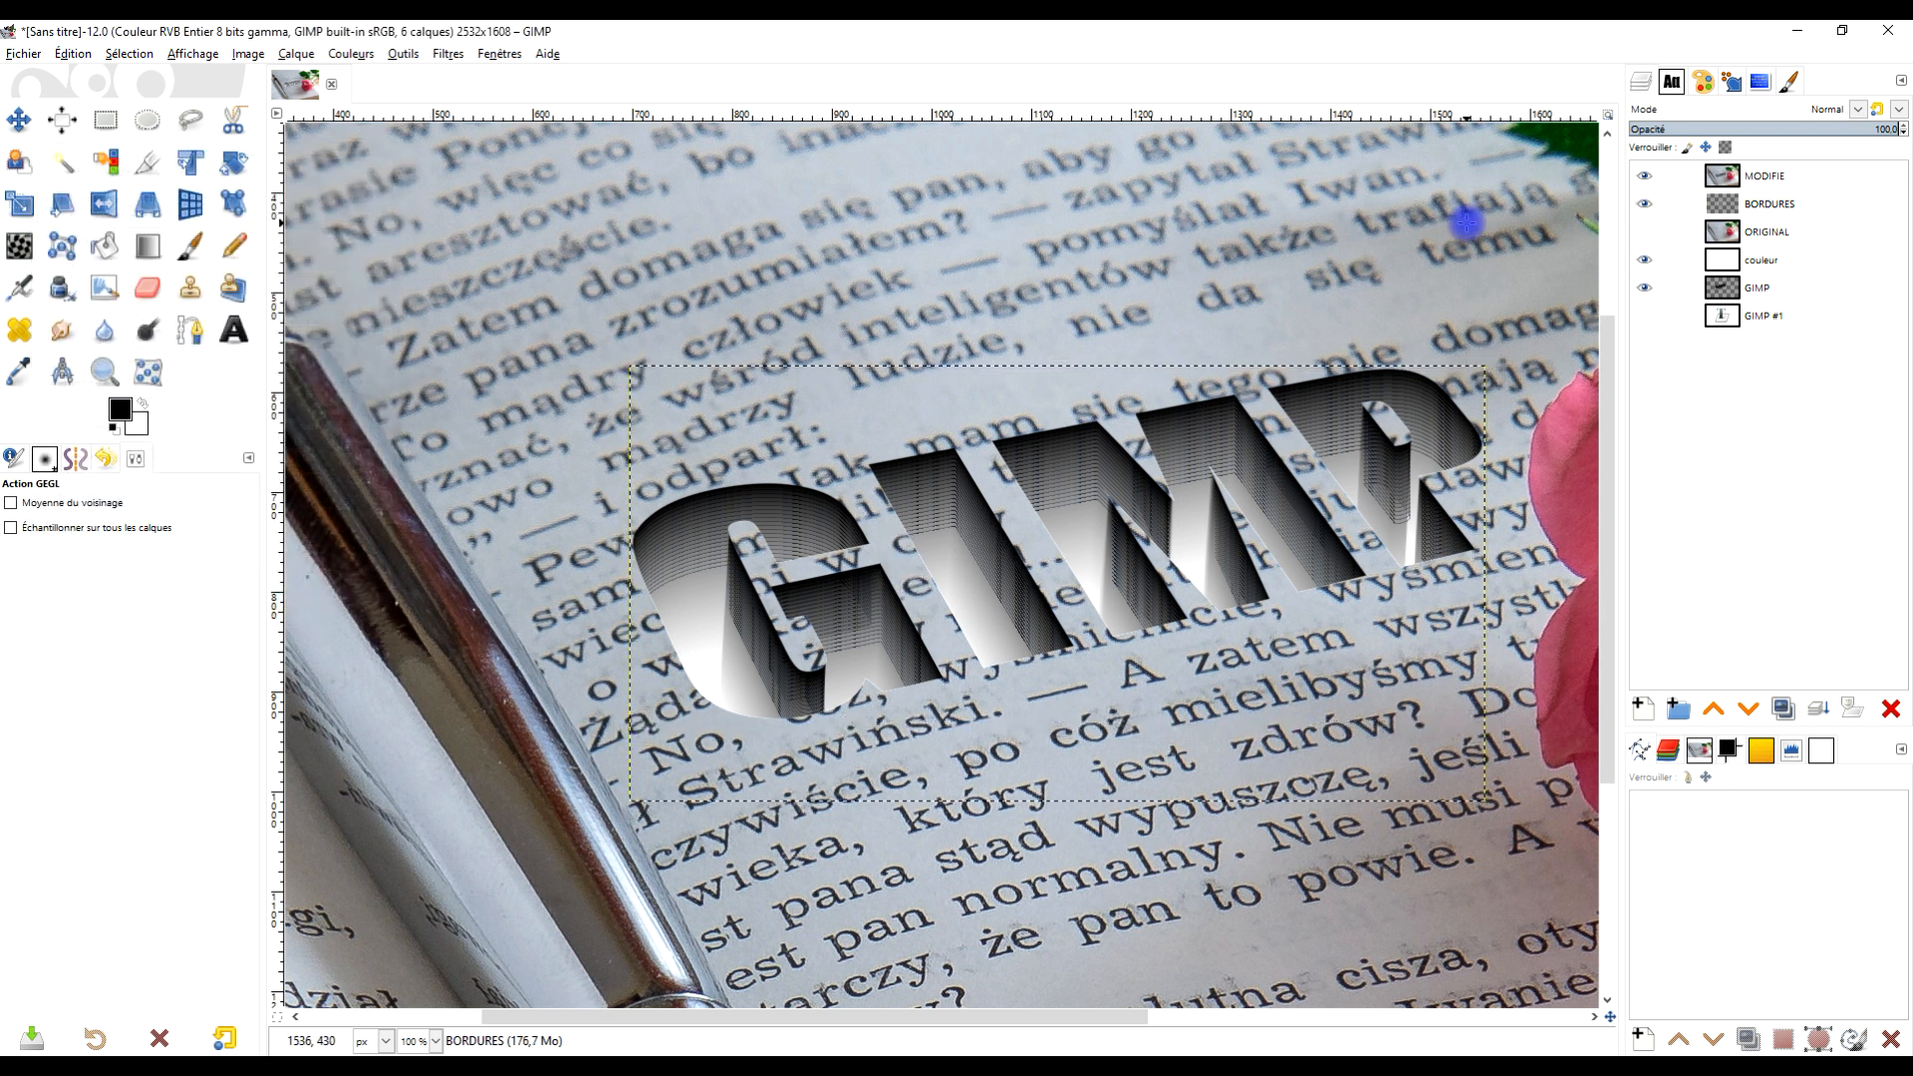
pyautogui.click(1809, 202)
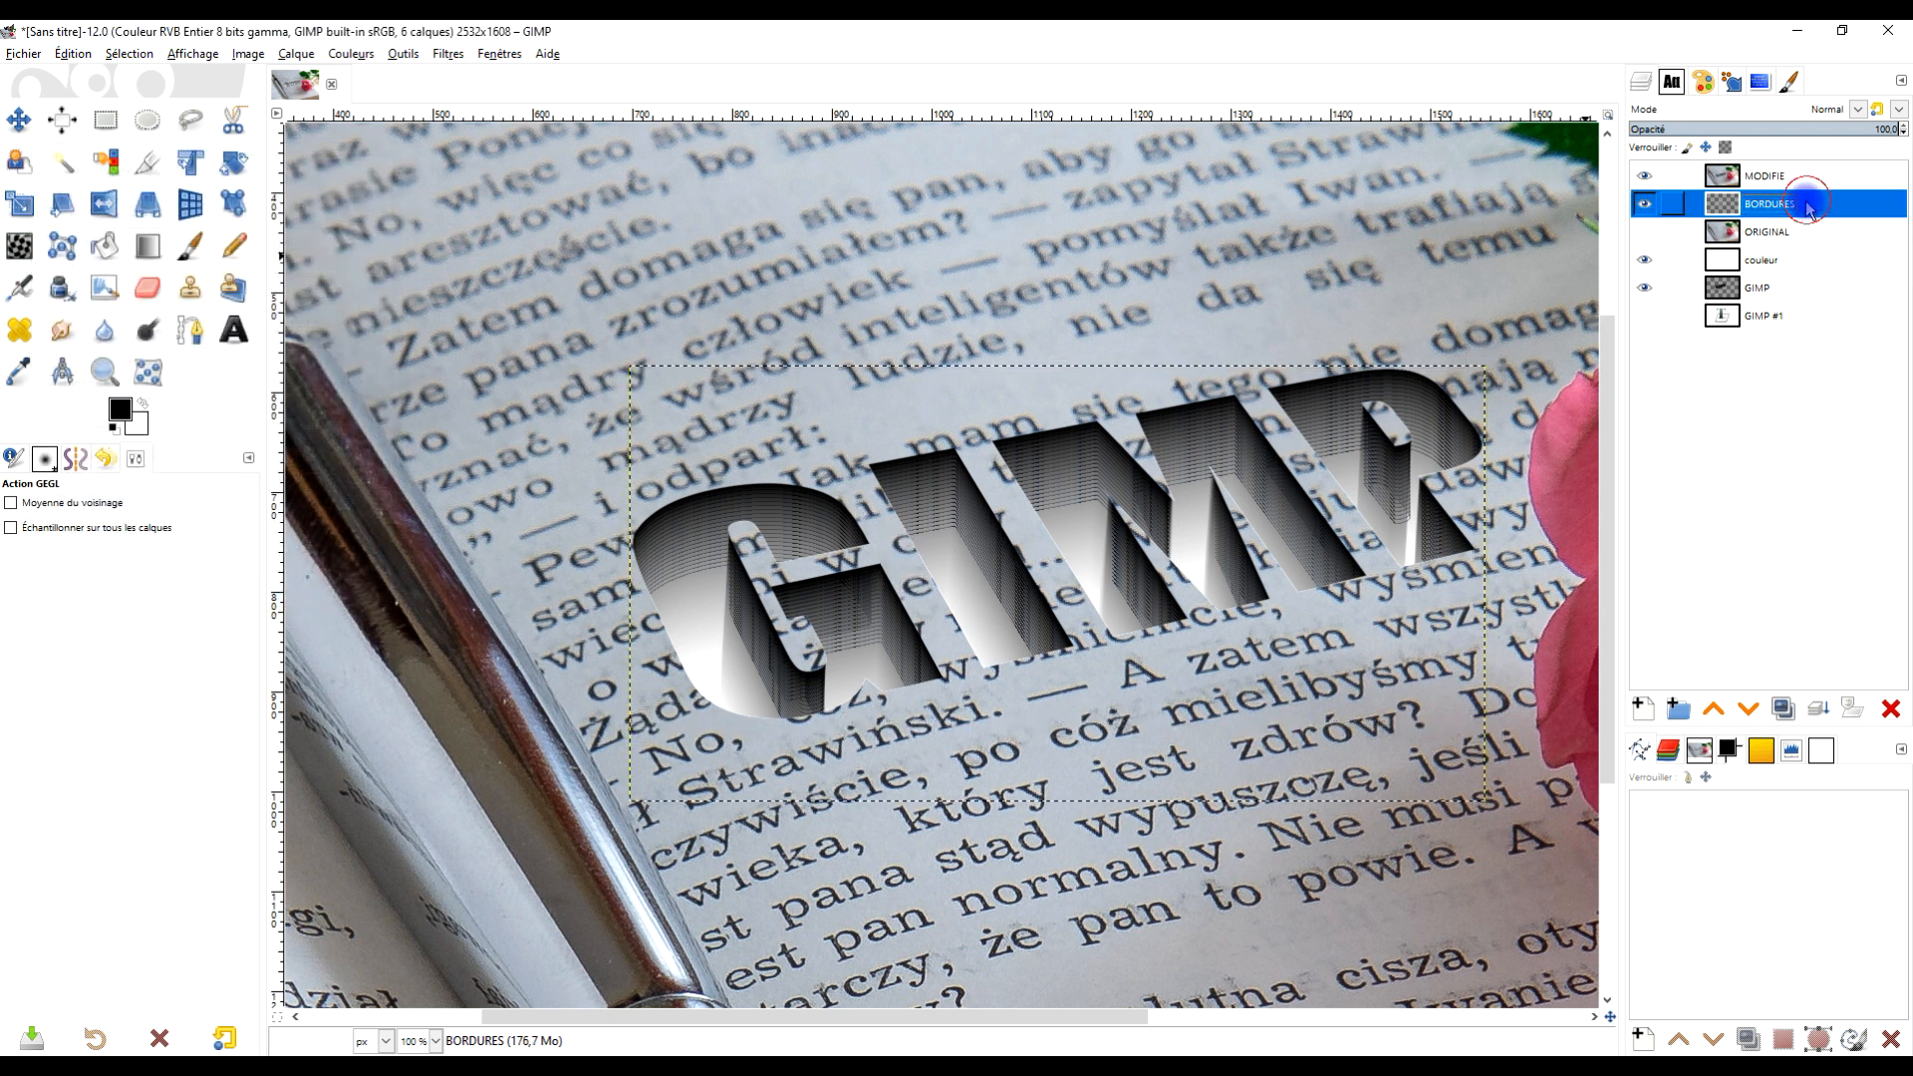
pyautogui.click(1783, 710)
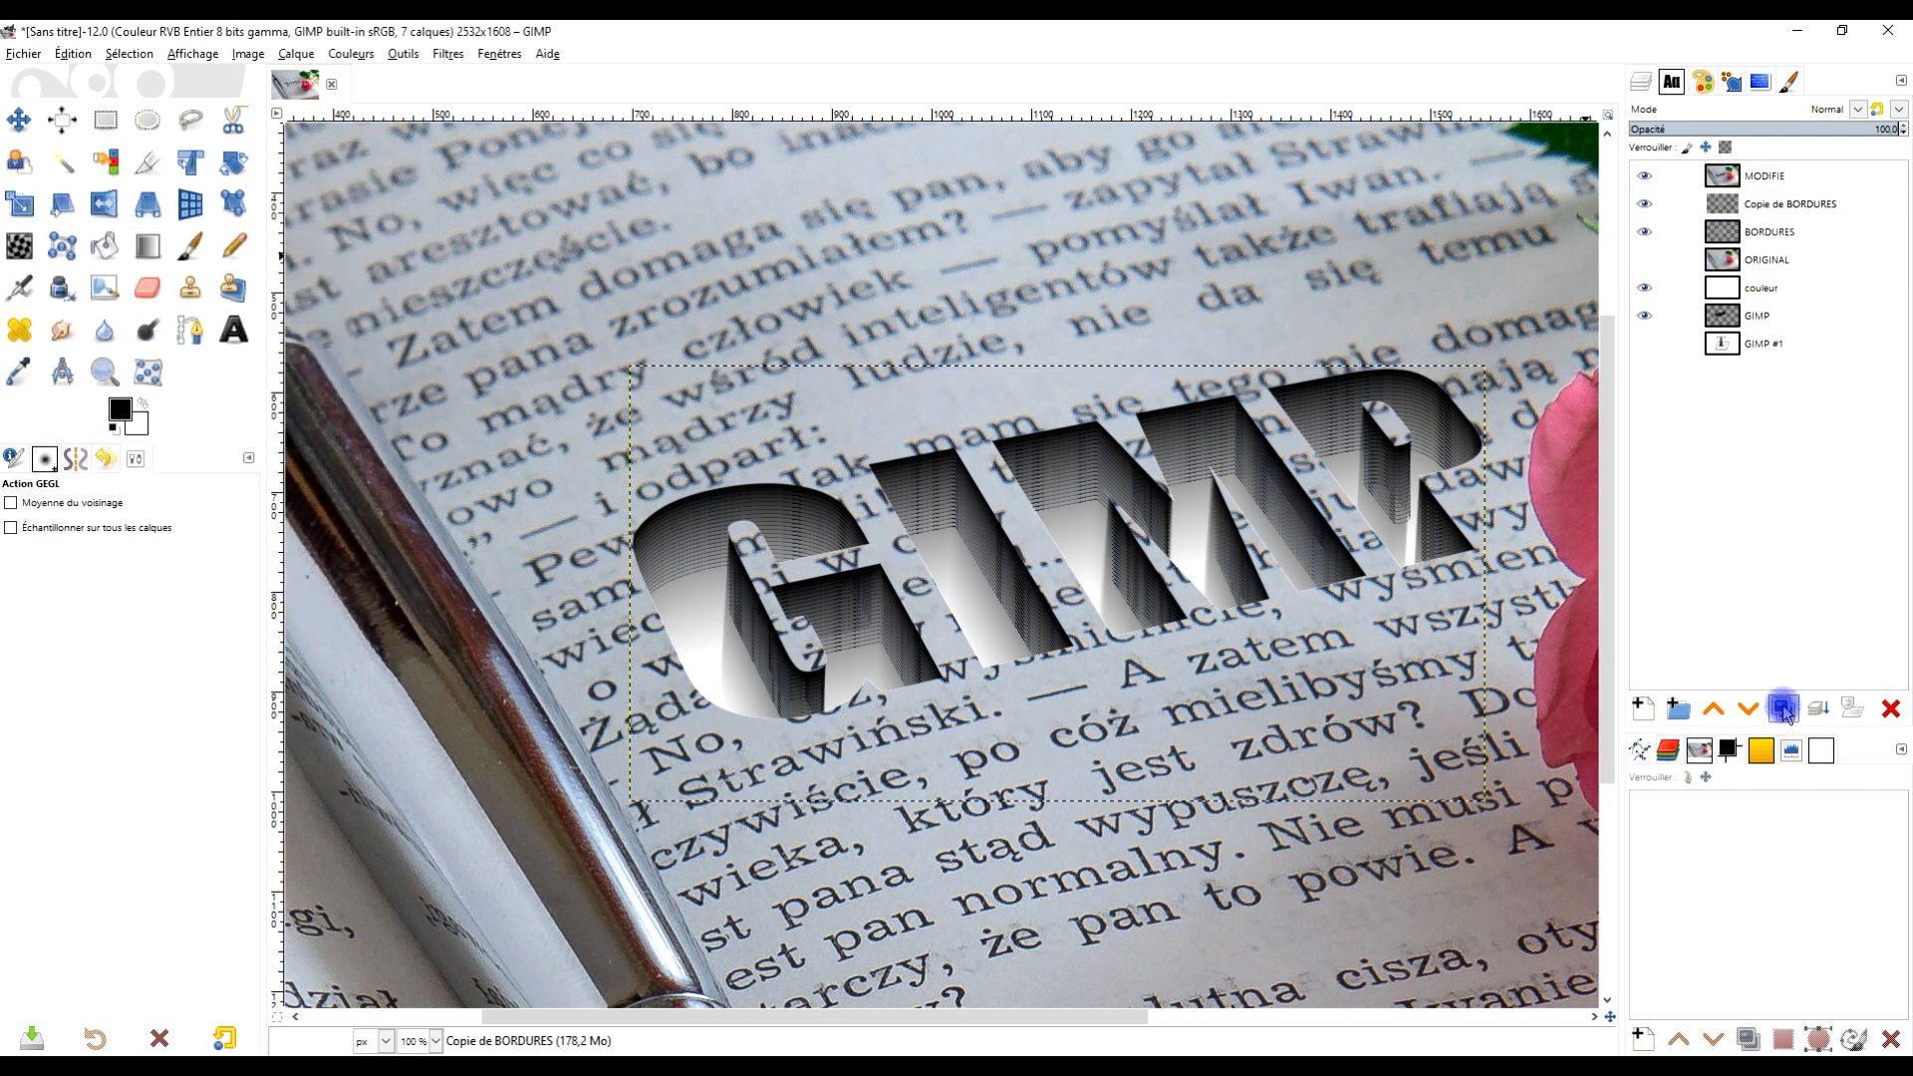
pyautogui.click(1645, 204)
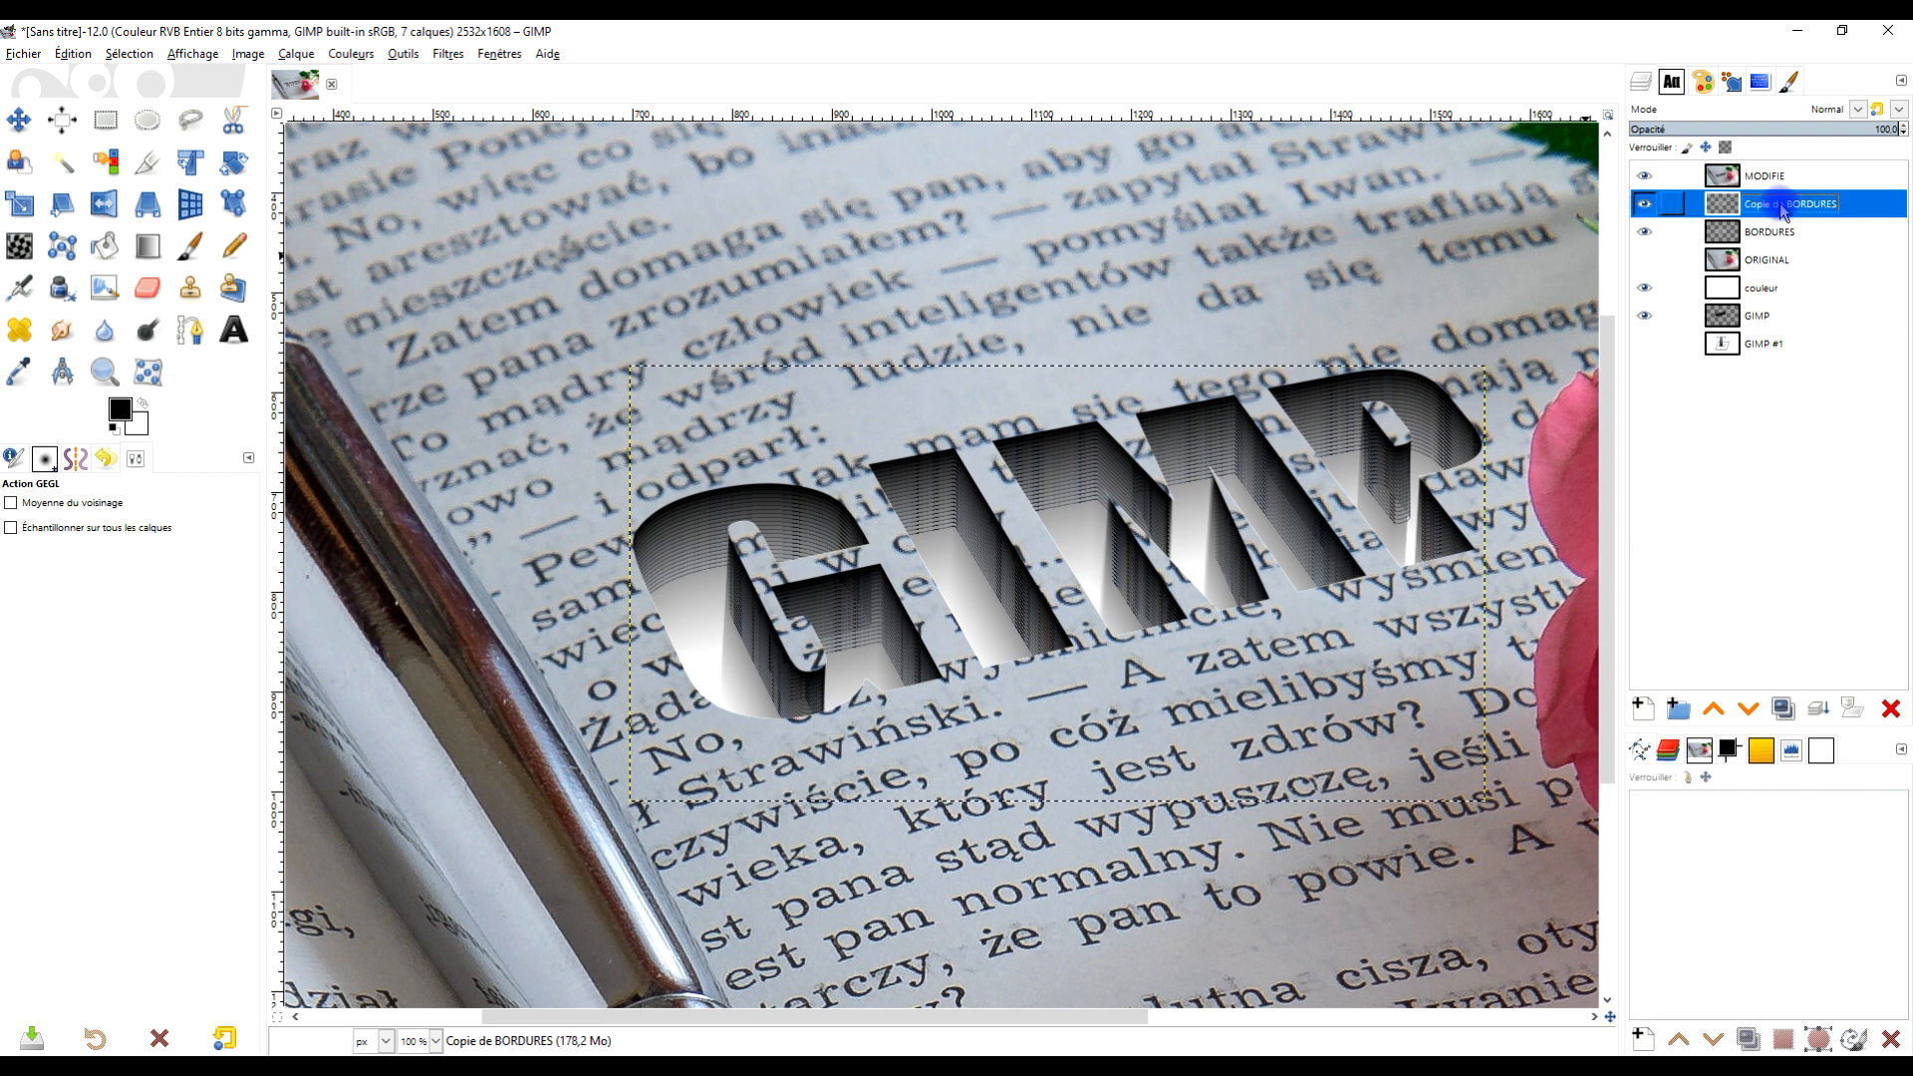
pyautogui.click(1889, 708)
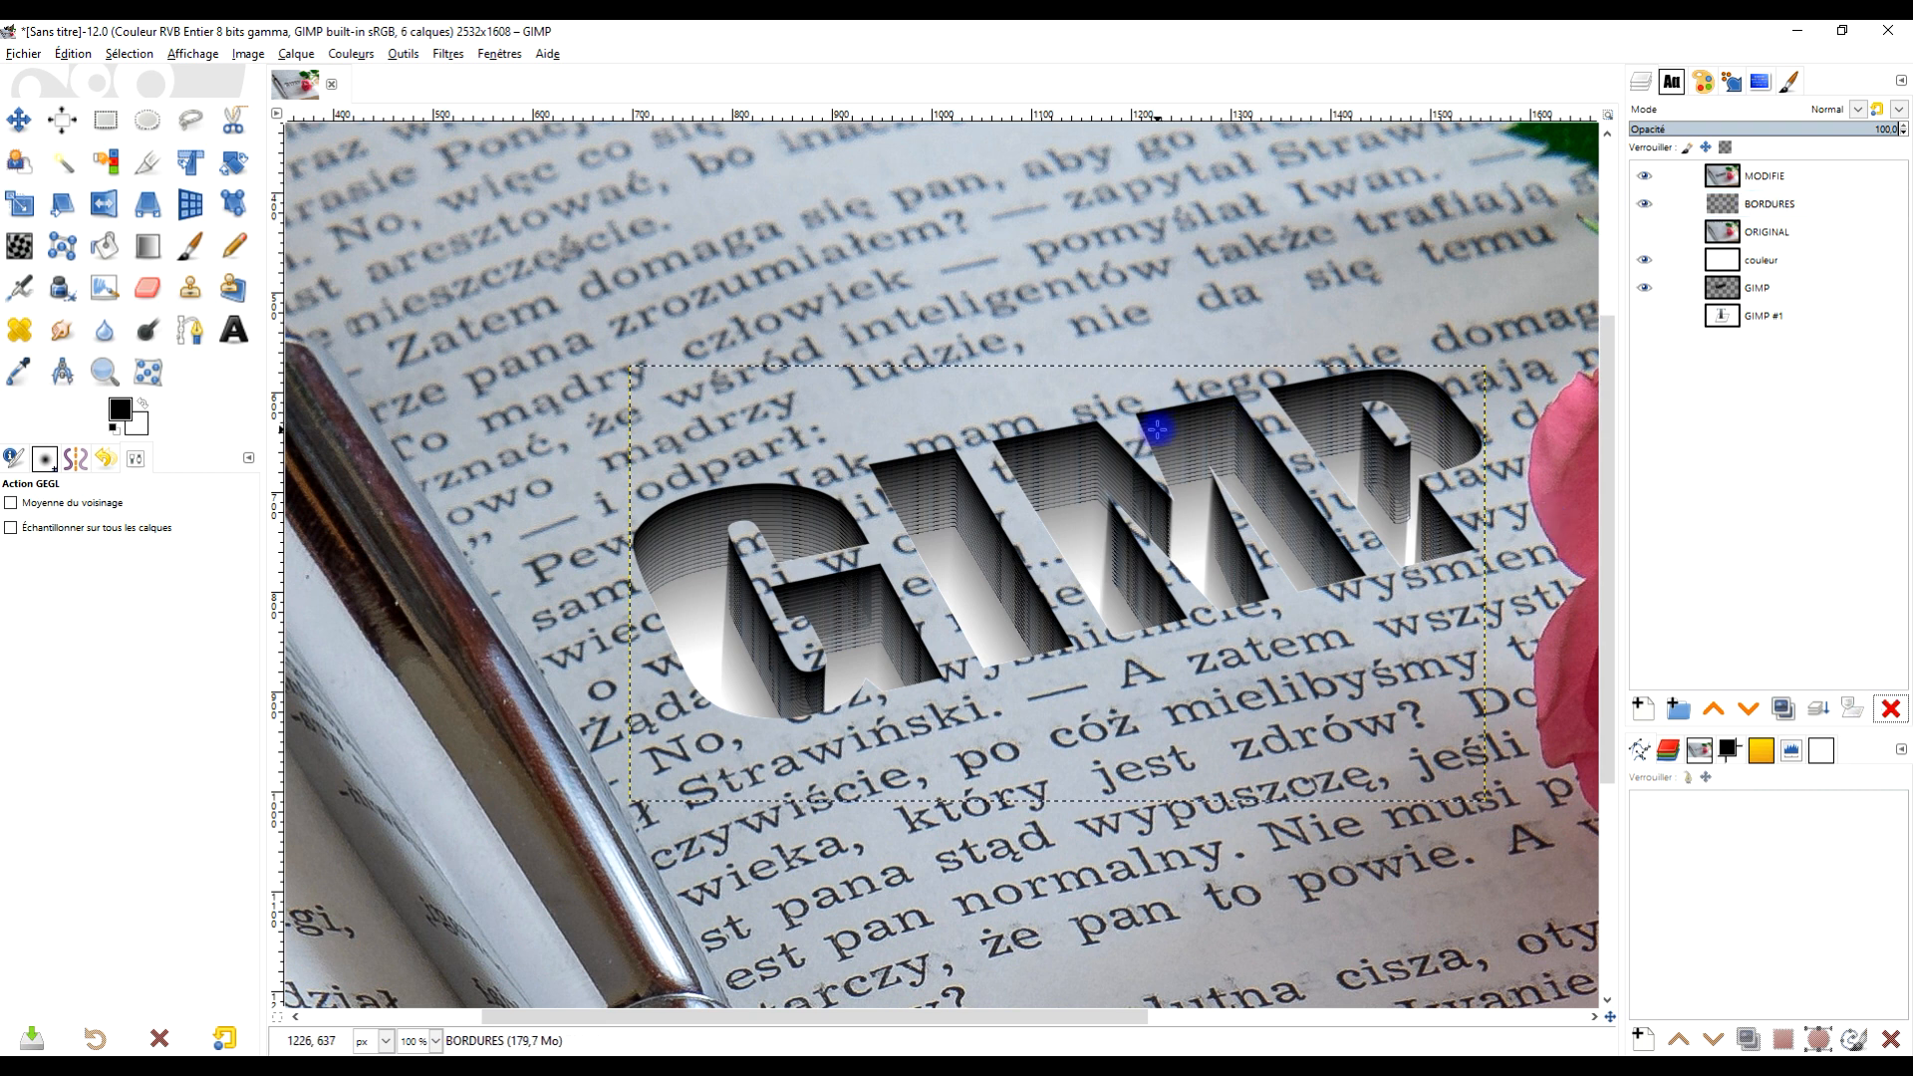
# - Duplicate the BORDURES layer and shift the copy slightly with the Move tool to fill the gaps between the lines
pyautogui.scroll(1, 1157, 428)
pyautogui.scroll(-4, 1157, 428)
pyautogui.scroll(2, 1157, 429)
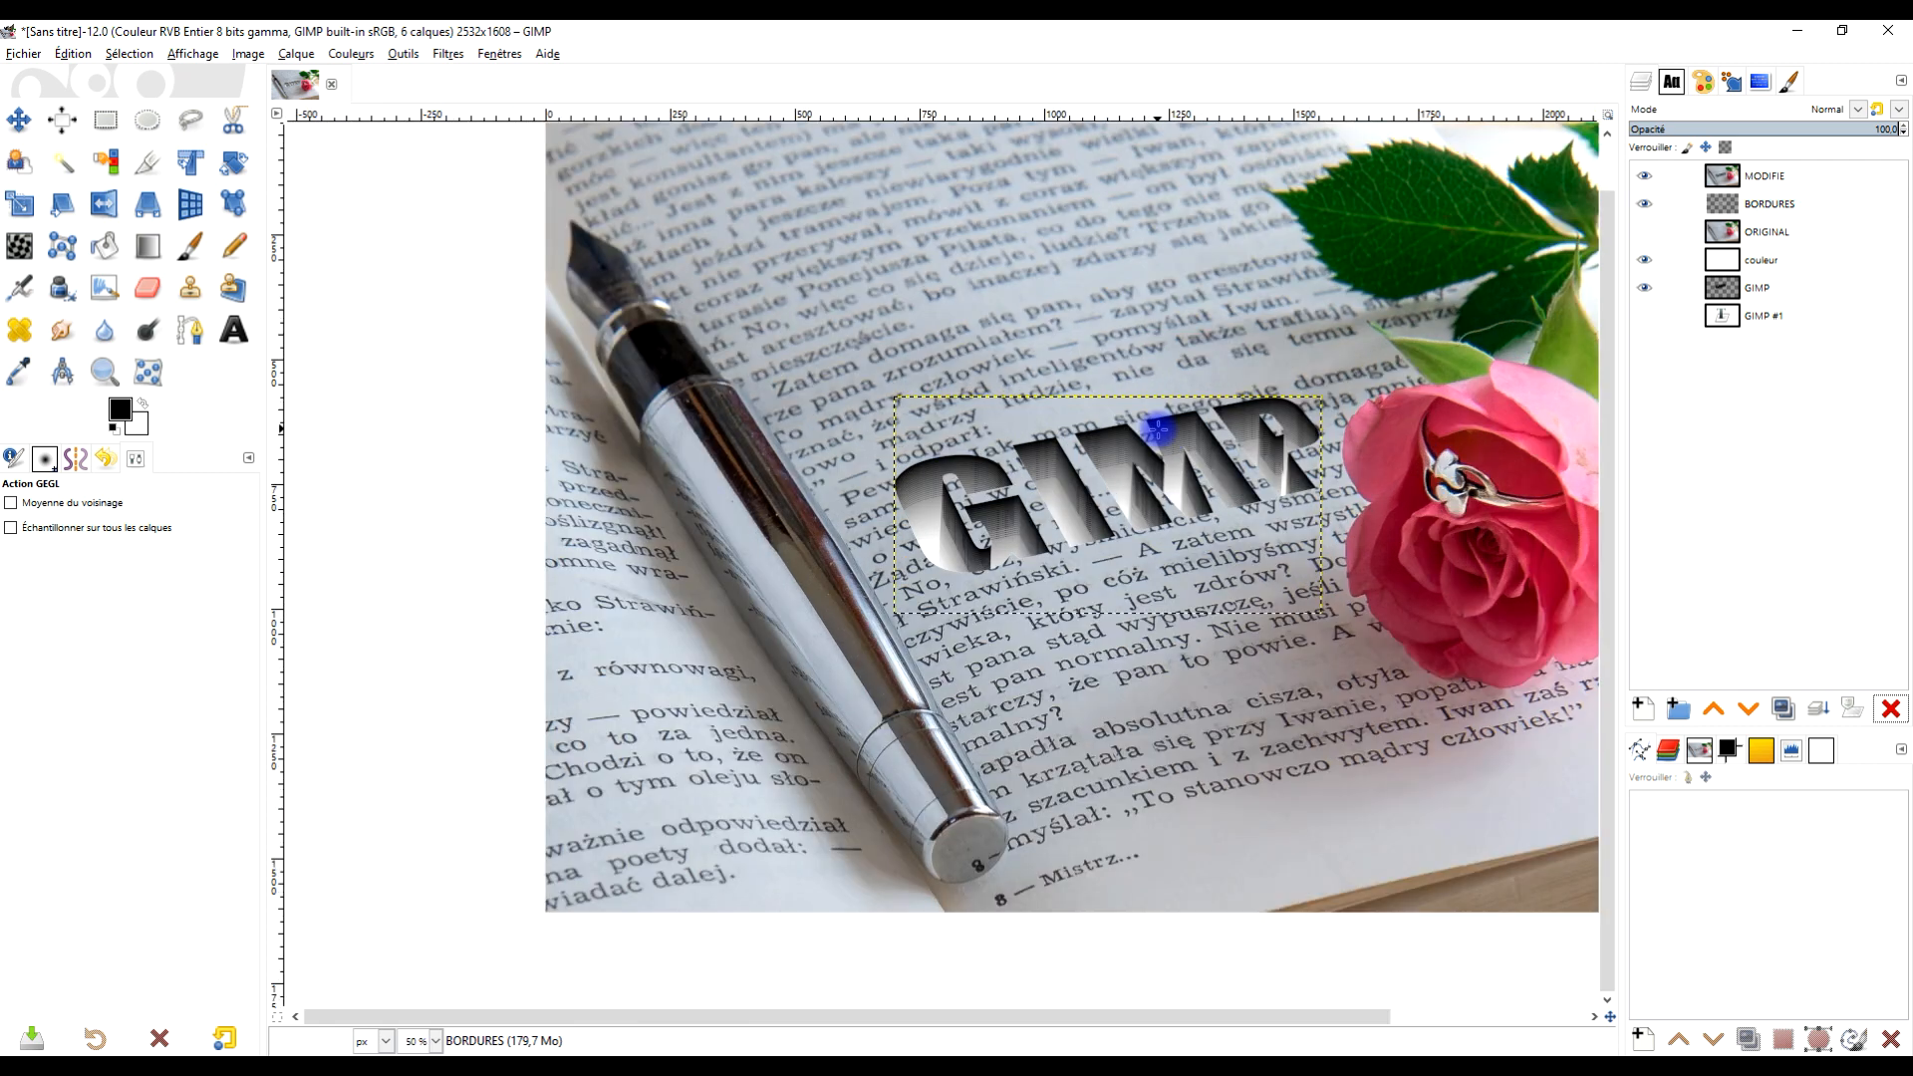
pyautogui.hotkey('shift', 'ctrl', 'd')
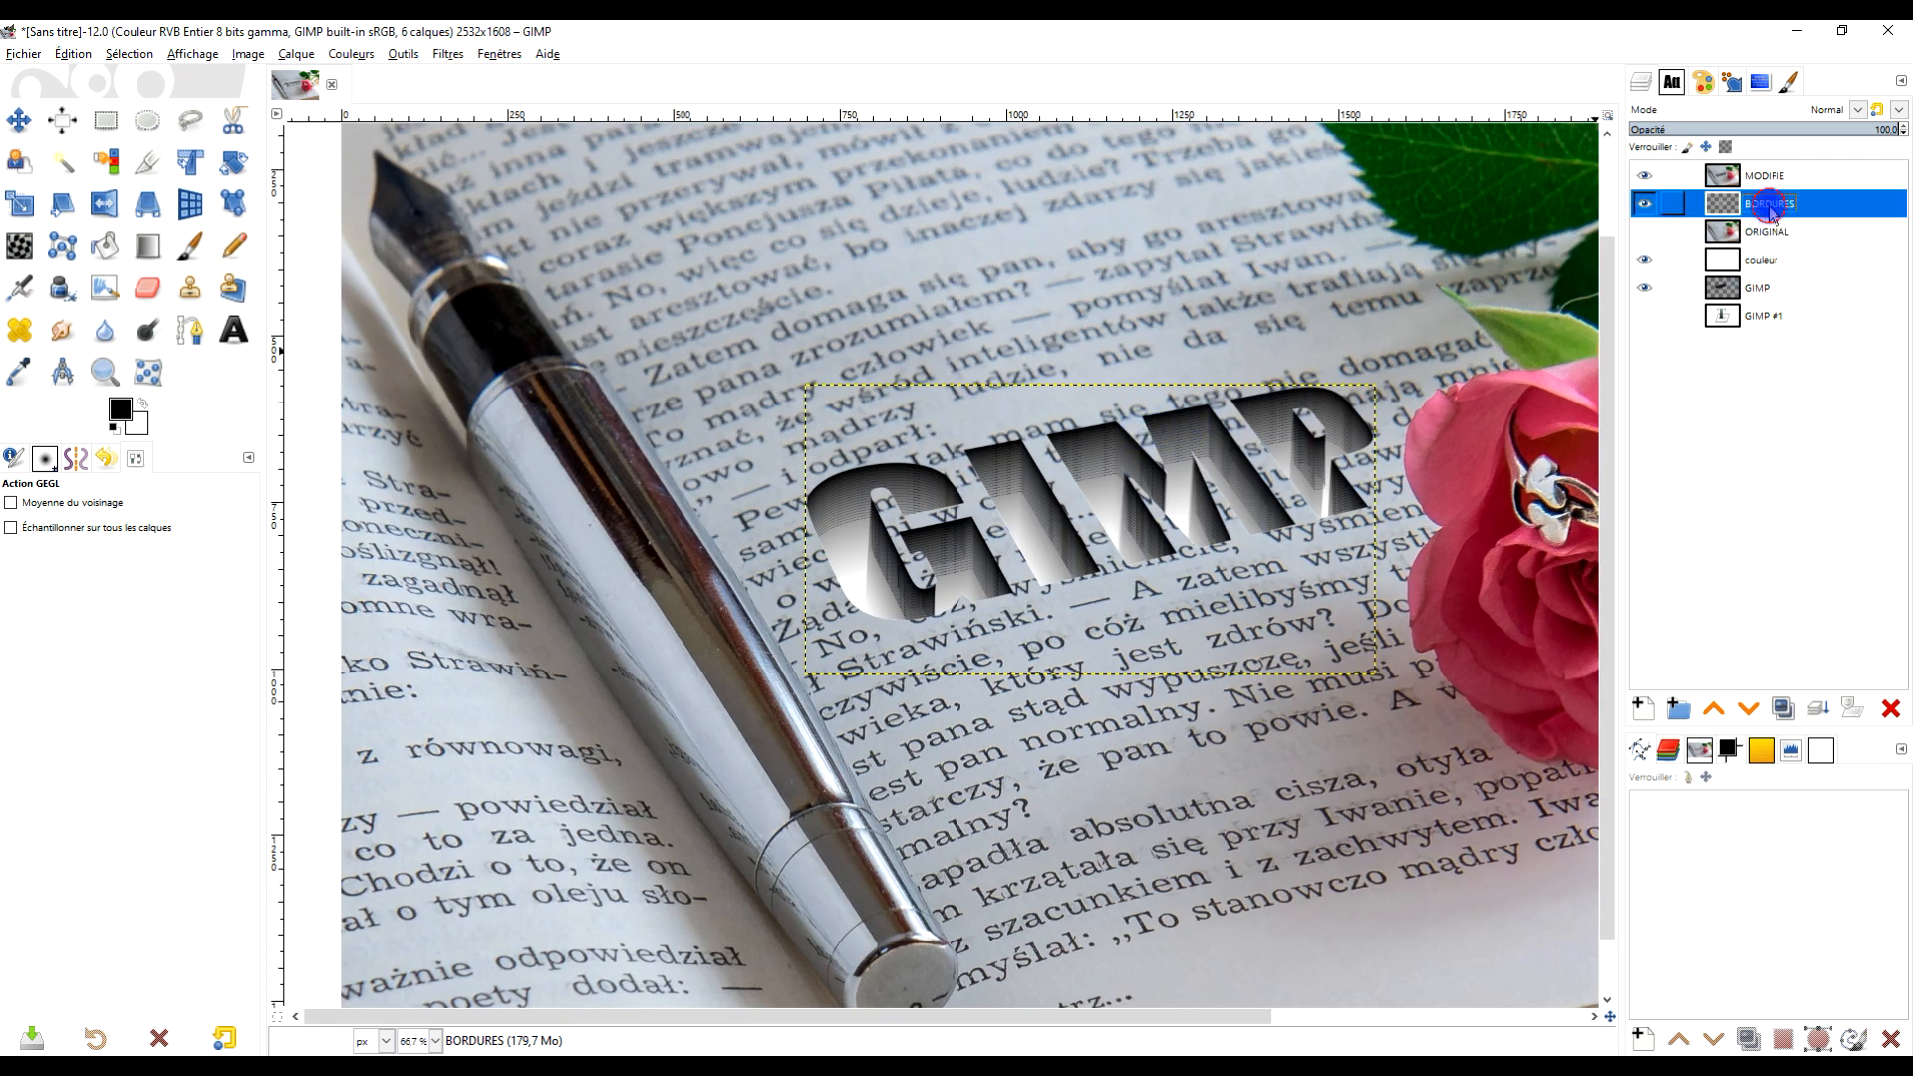
pyautogui.scroll(2, 1068, 448)
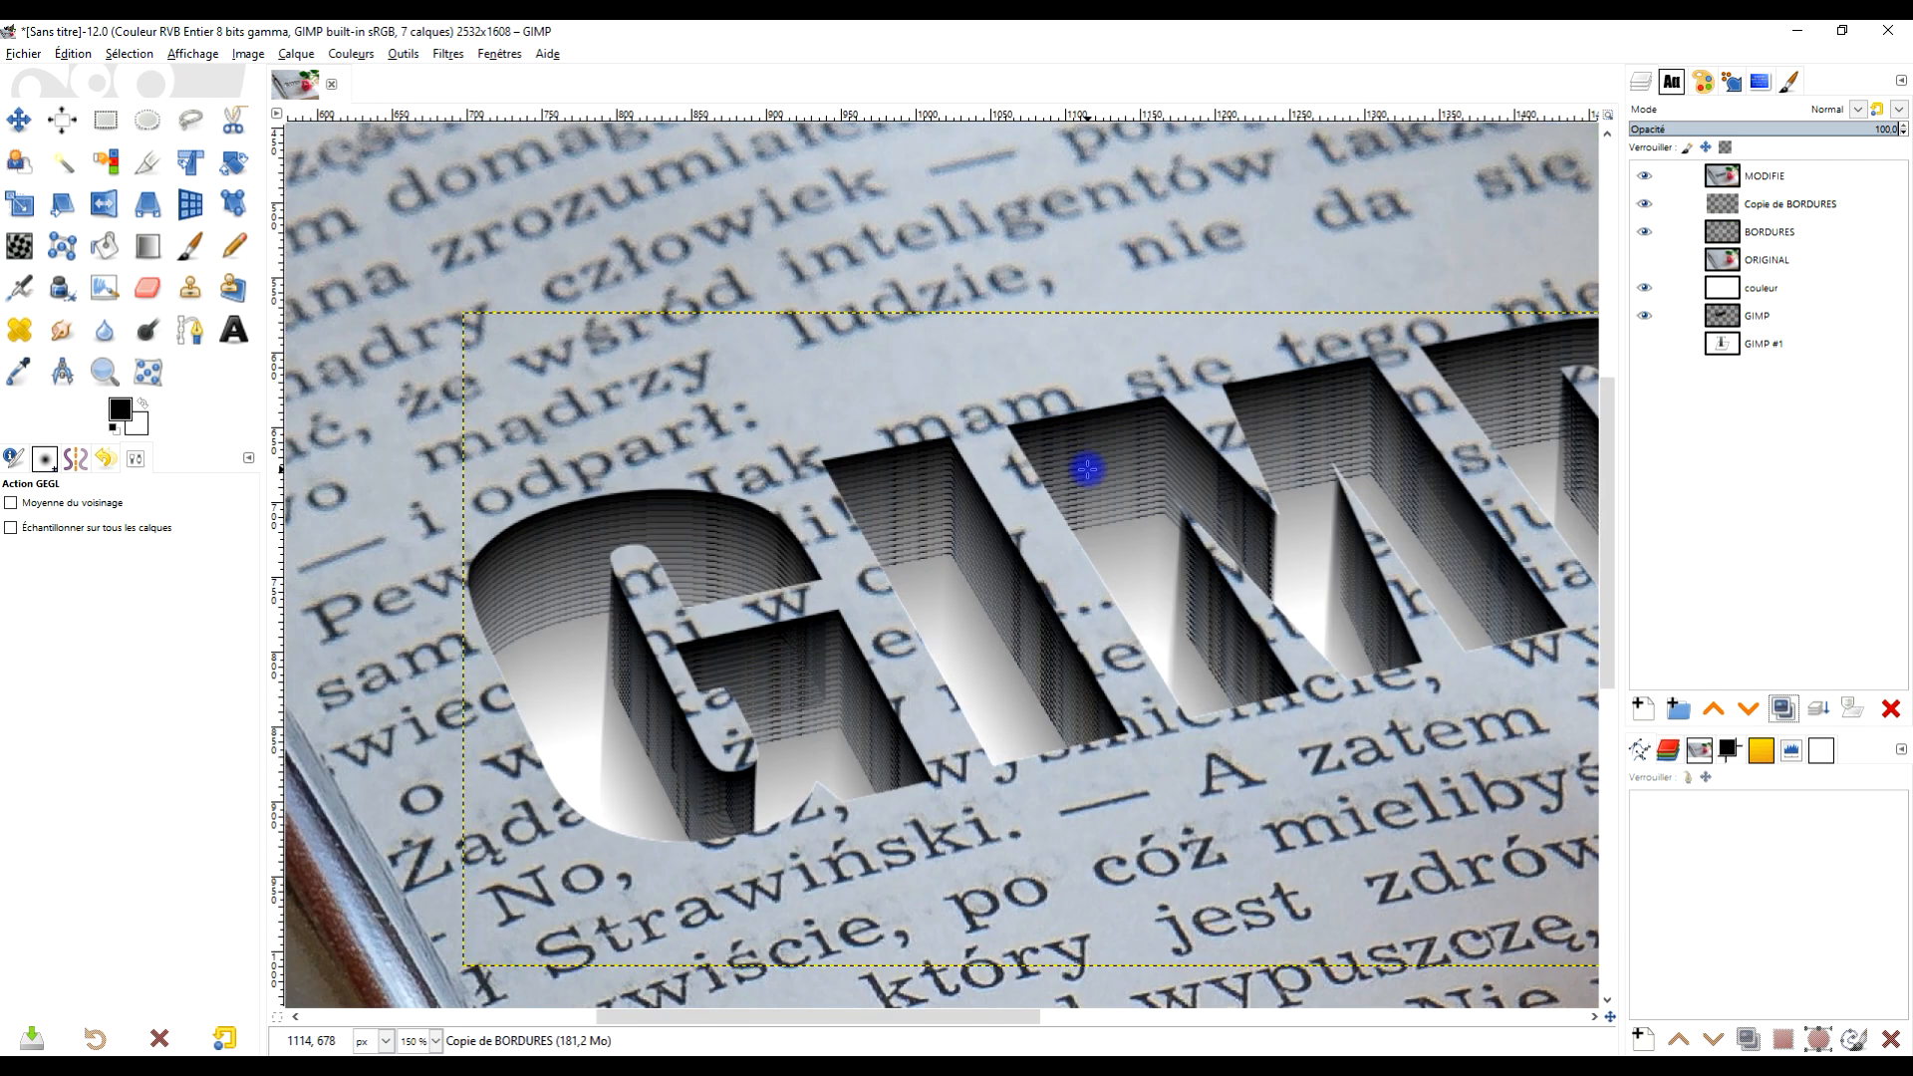
pyautogui.click(18, 119)
pyautogui.moveTo(996, 508); pyautogui.dragTo(1086, 485)
pyautogui.scroll(-2, 1088, 484)
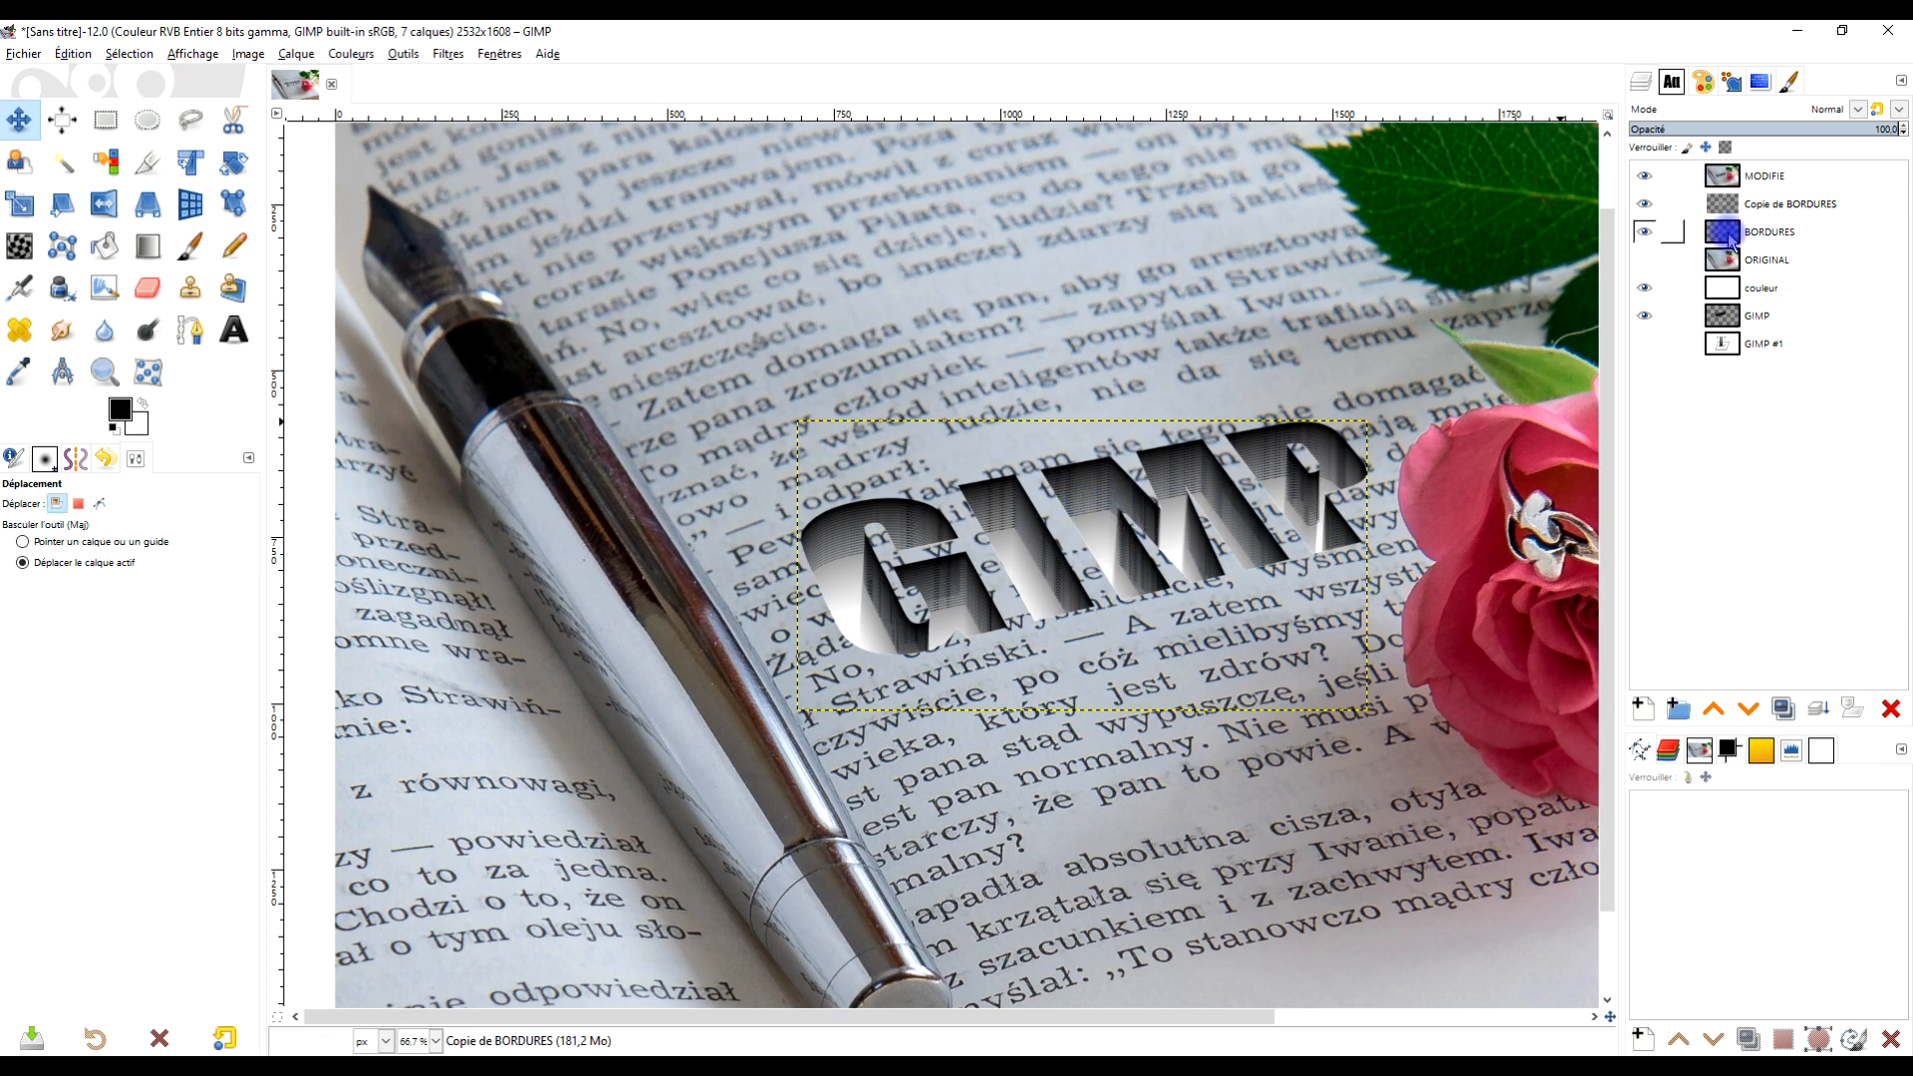
# - Merge the Copie de BORDURES layer down into the BORDURES layer
pyautogui.click(1788, 206)
pyautogui.click(1818, 708)
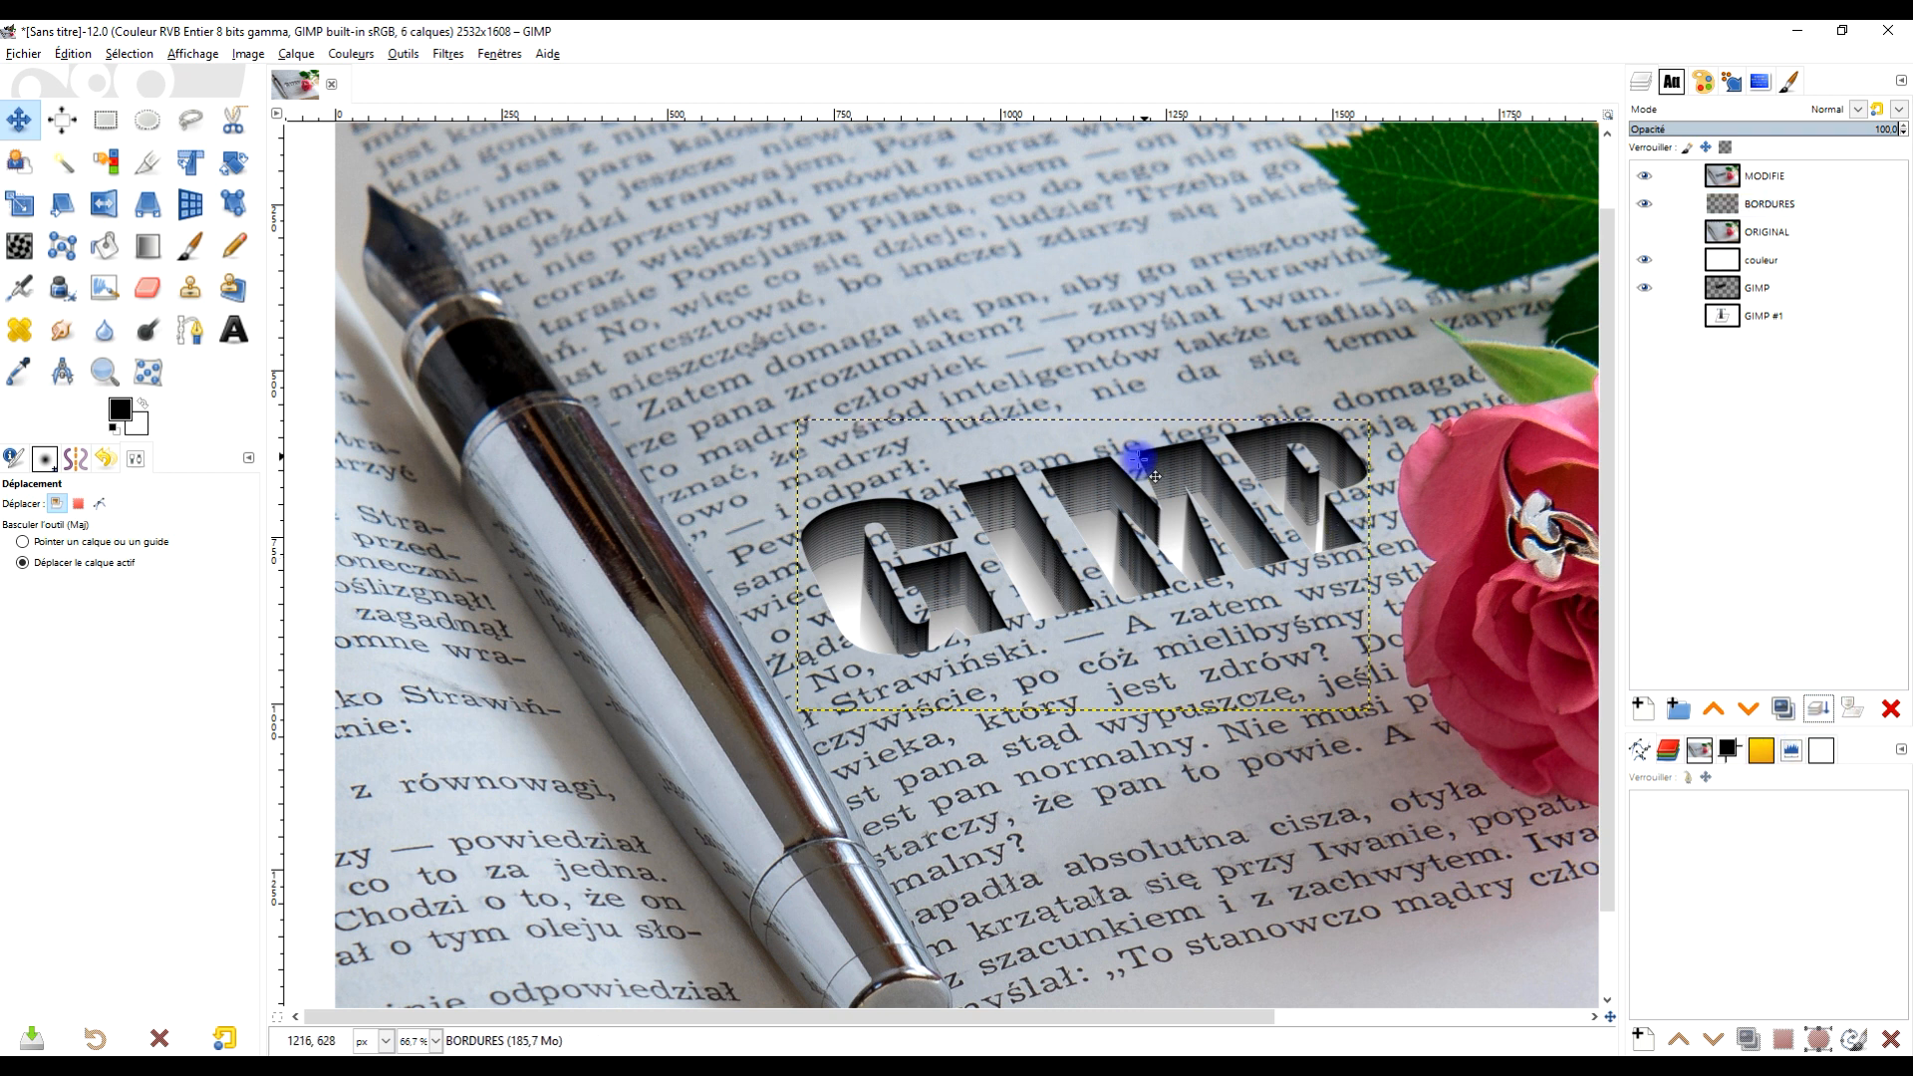
pyautogui.scroll(1, 1150, 500)
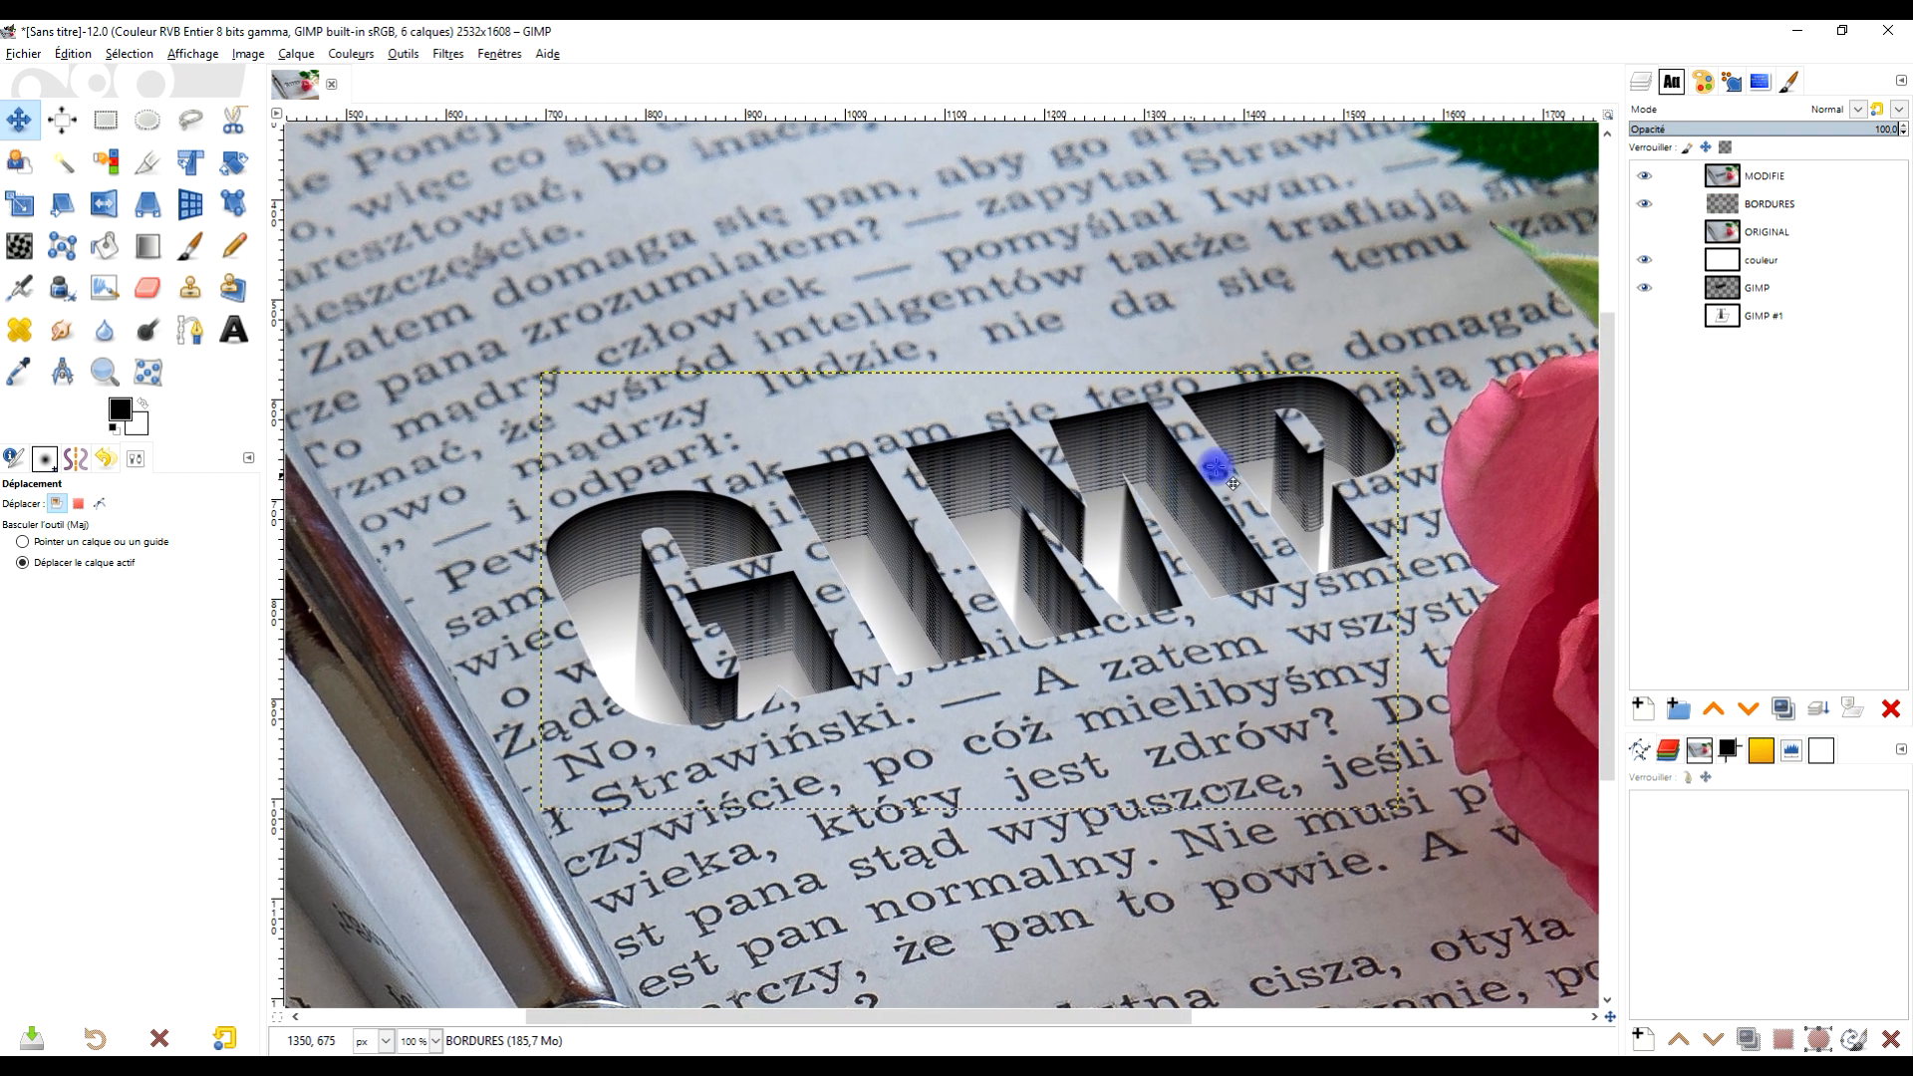
# - Duplicate the MODIFIE layer and lower the copy's opacity to about 64
pyautogui.click(1773, 178)
pyautogui.click(1794, 705)
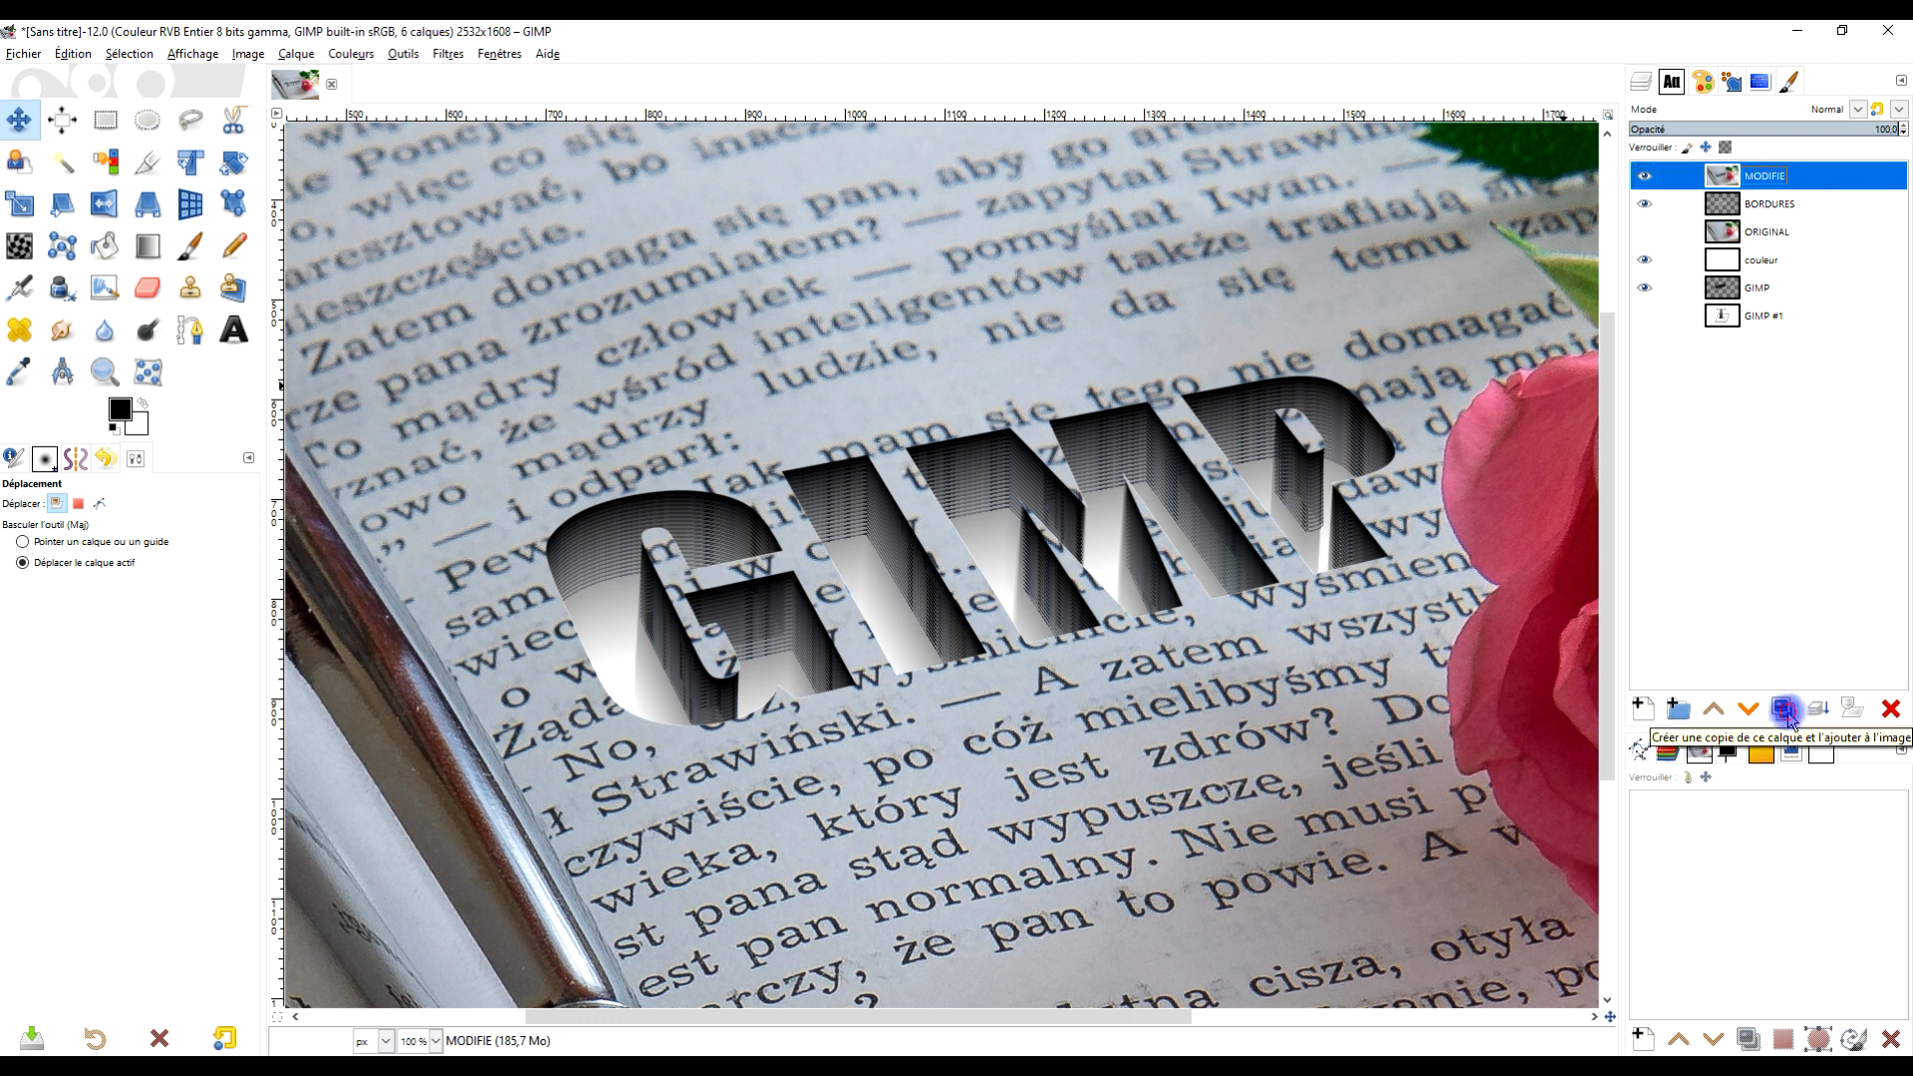
pyautogui.click(1766, 127)
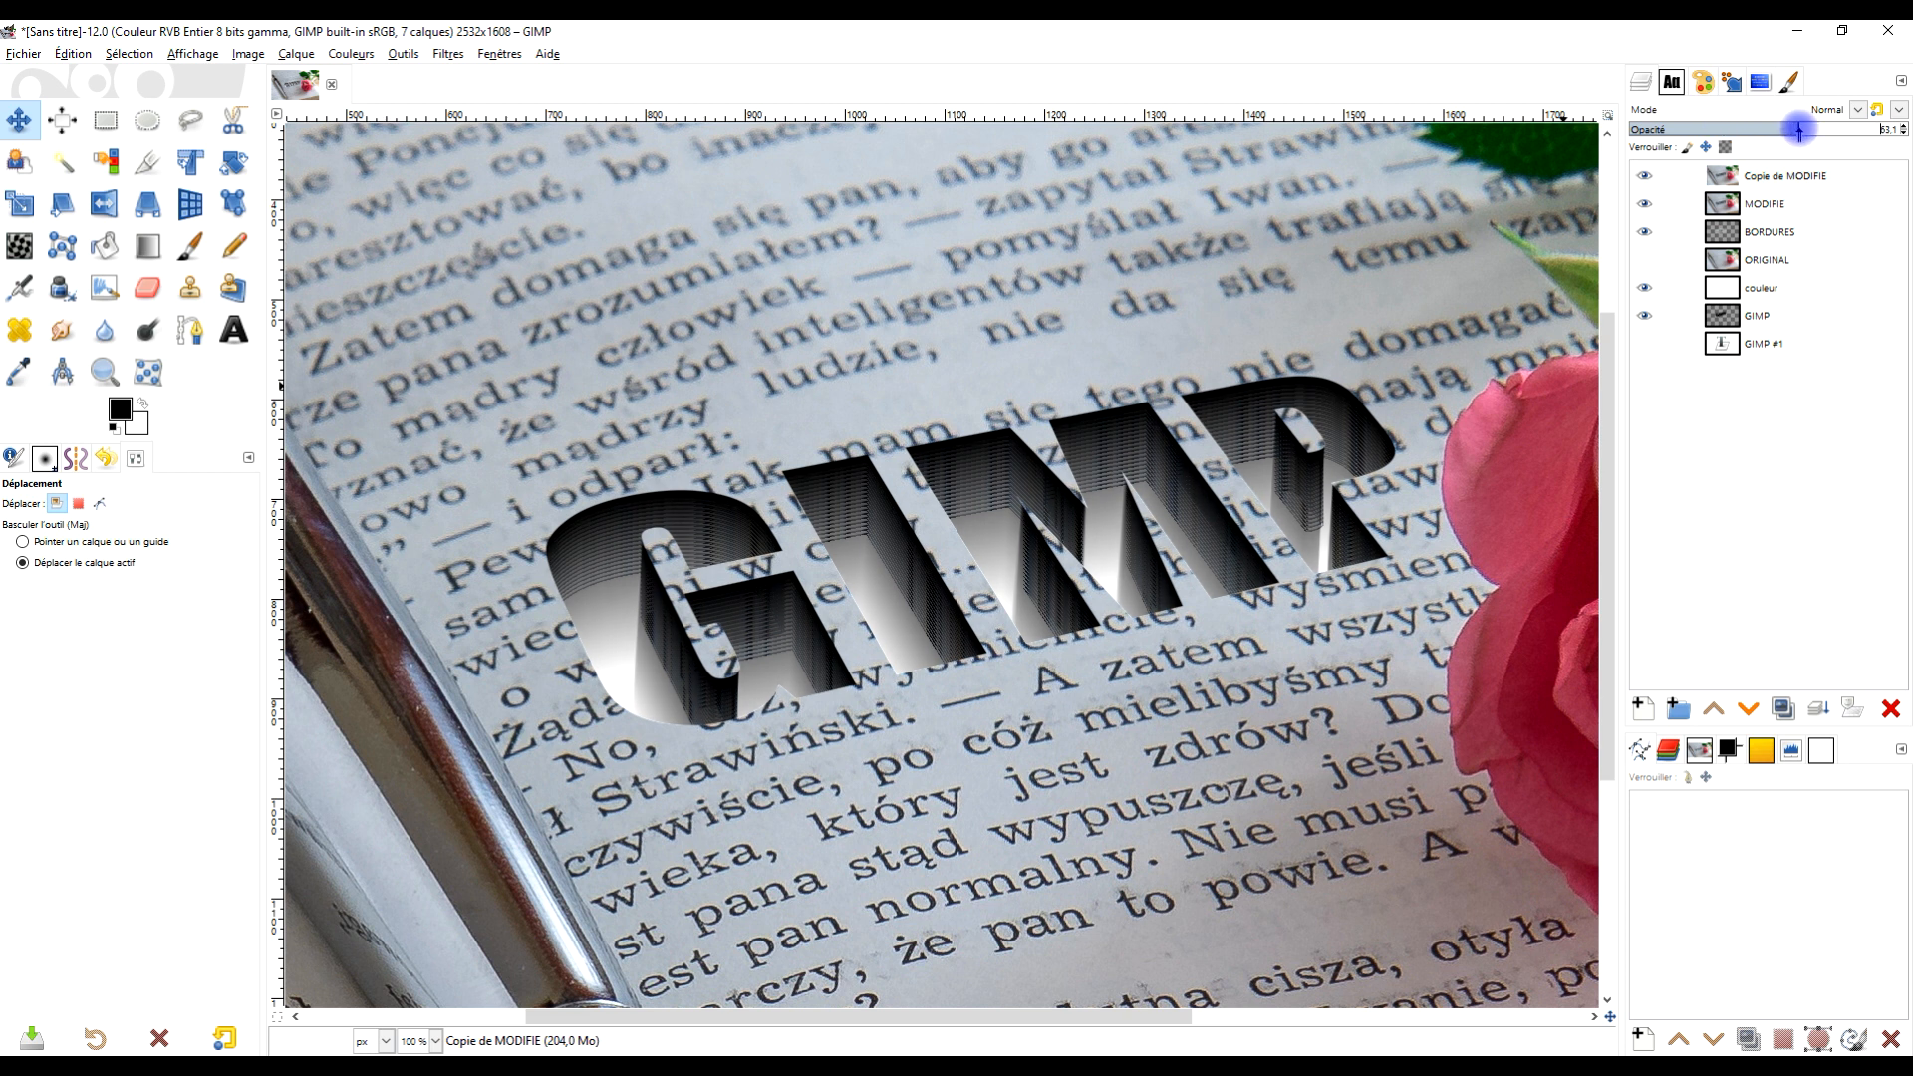
pyautogui.click(1761, 175)
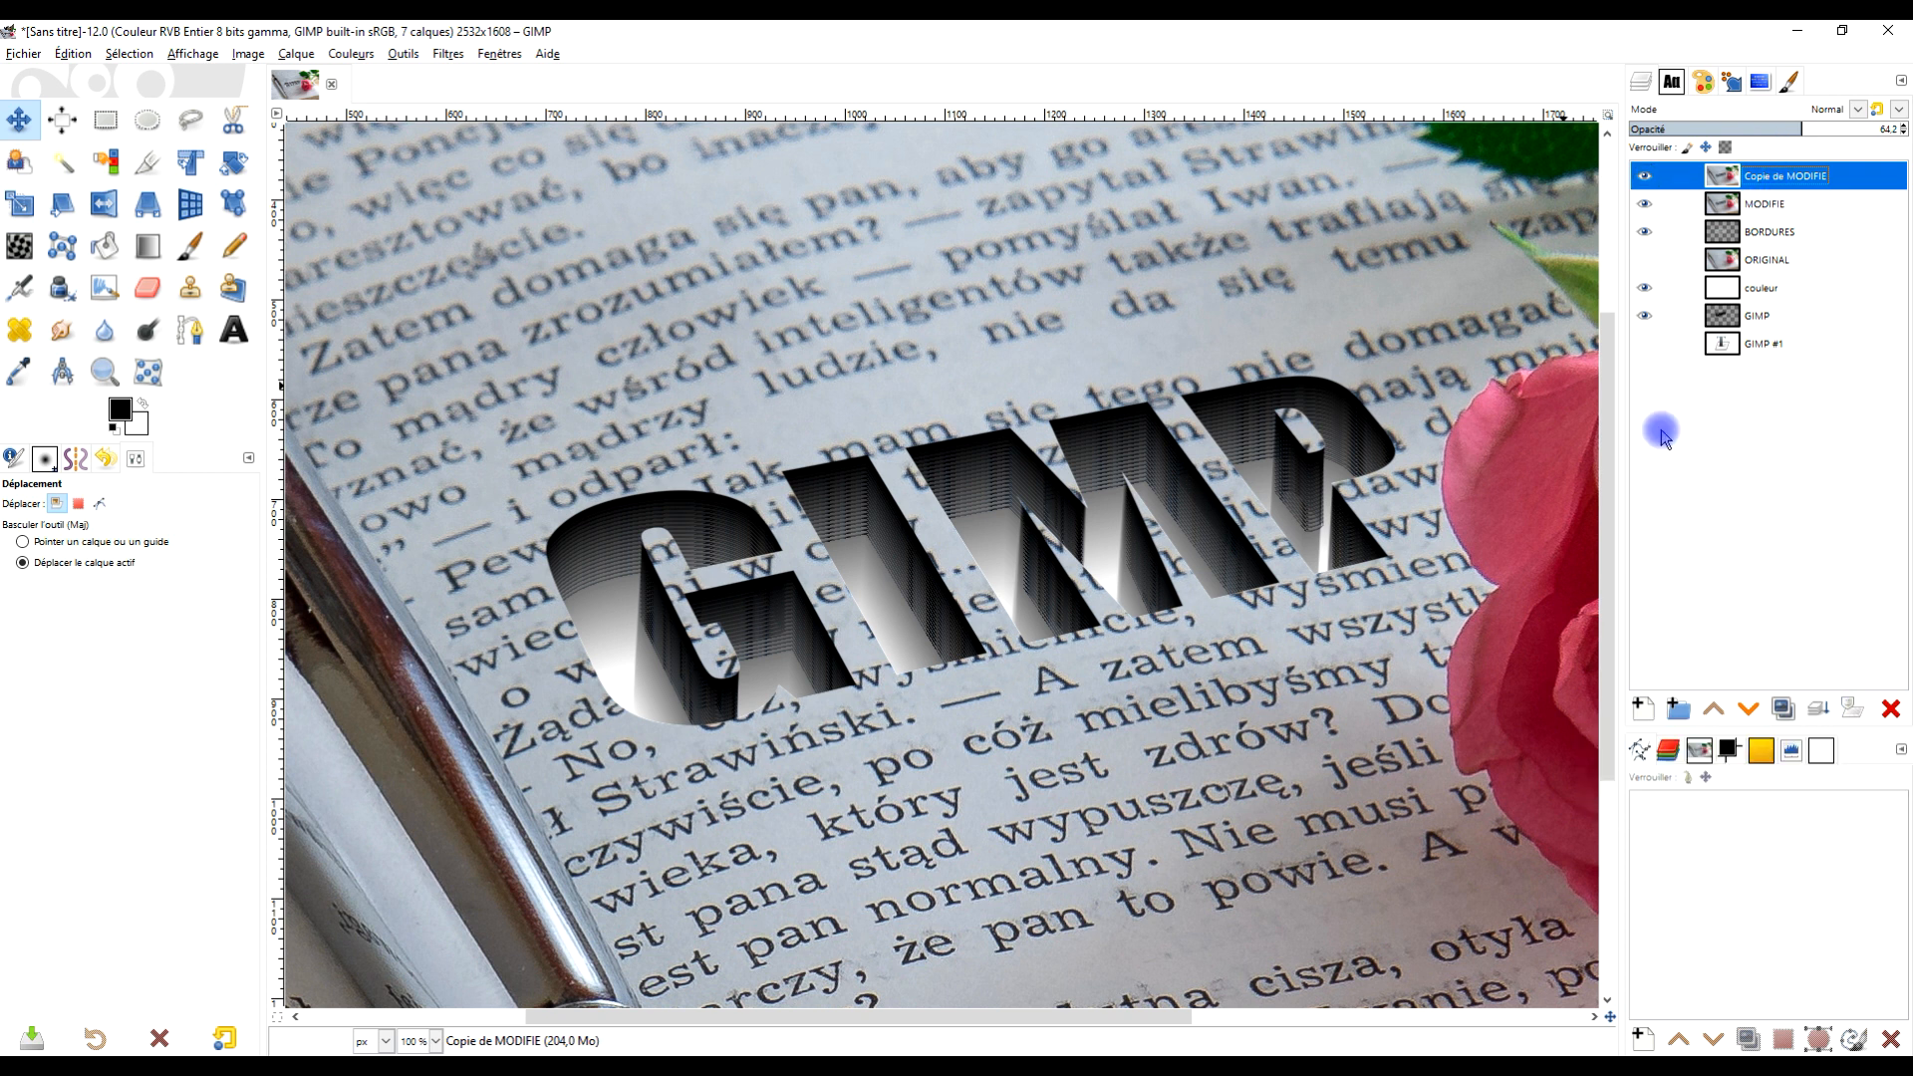
# - Apply a Gaussian blur (Flou gaussien) to the BORDURES layer with Taille X and Taille Y at 1,00
pyautogui.scroll(-2, 982, 483)
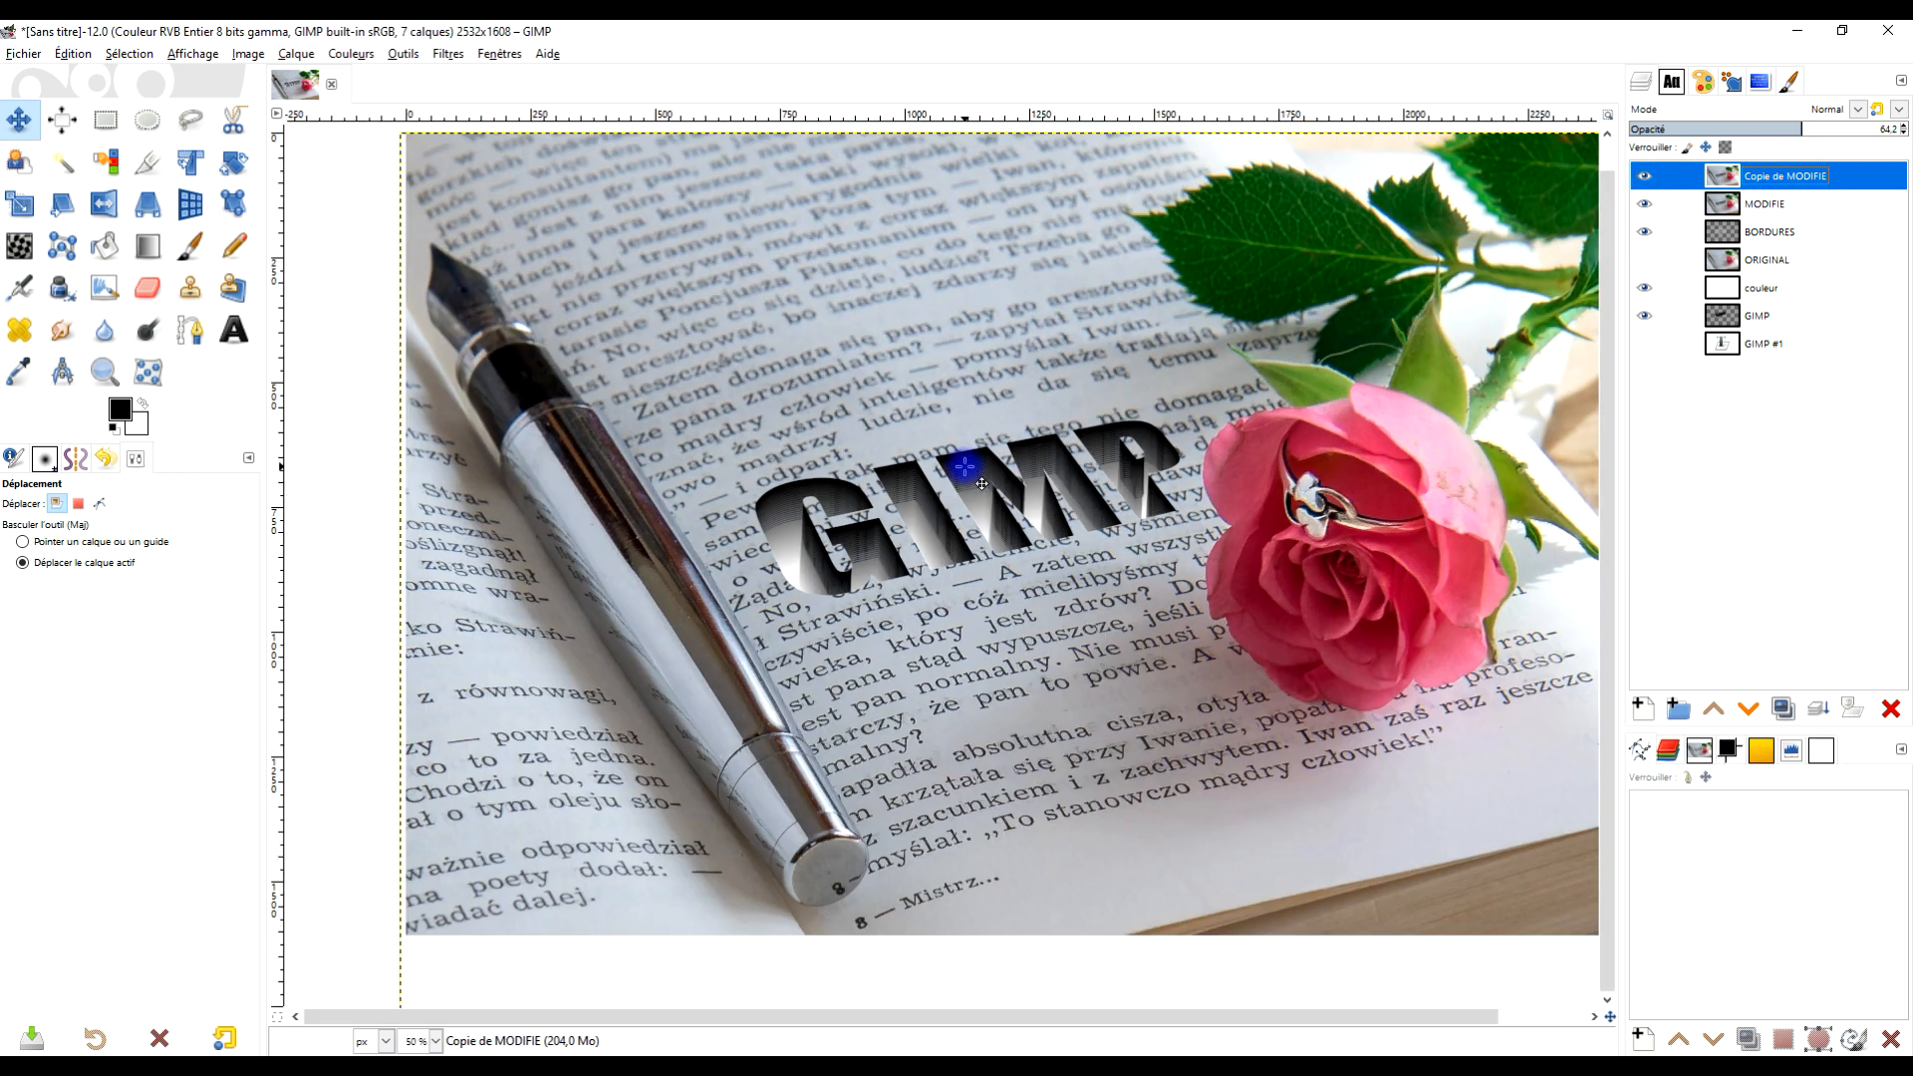
pyautogui.scroll(1, 982, 484)
pyautogui.scroll(-1, 1033, 507)
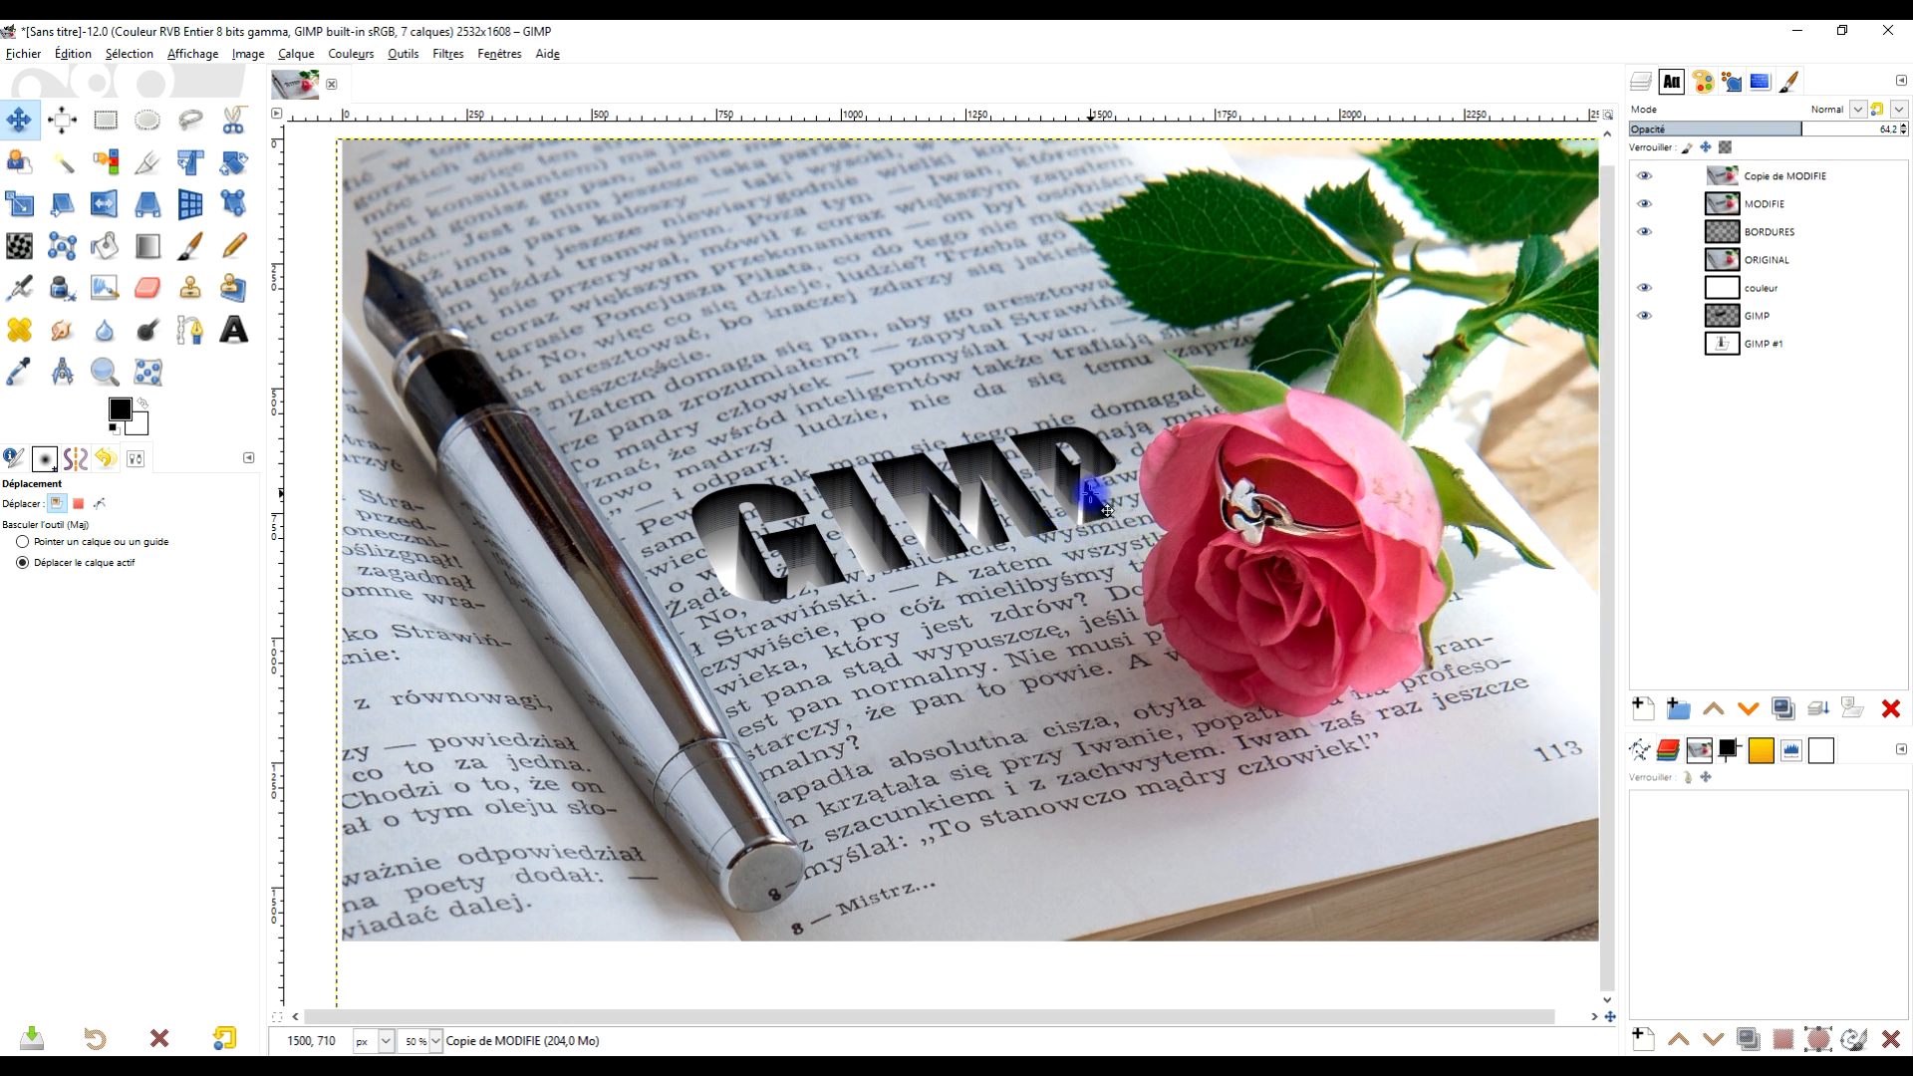
pyautogui.click(1756, 231)
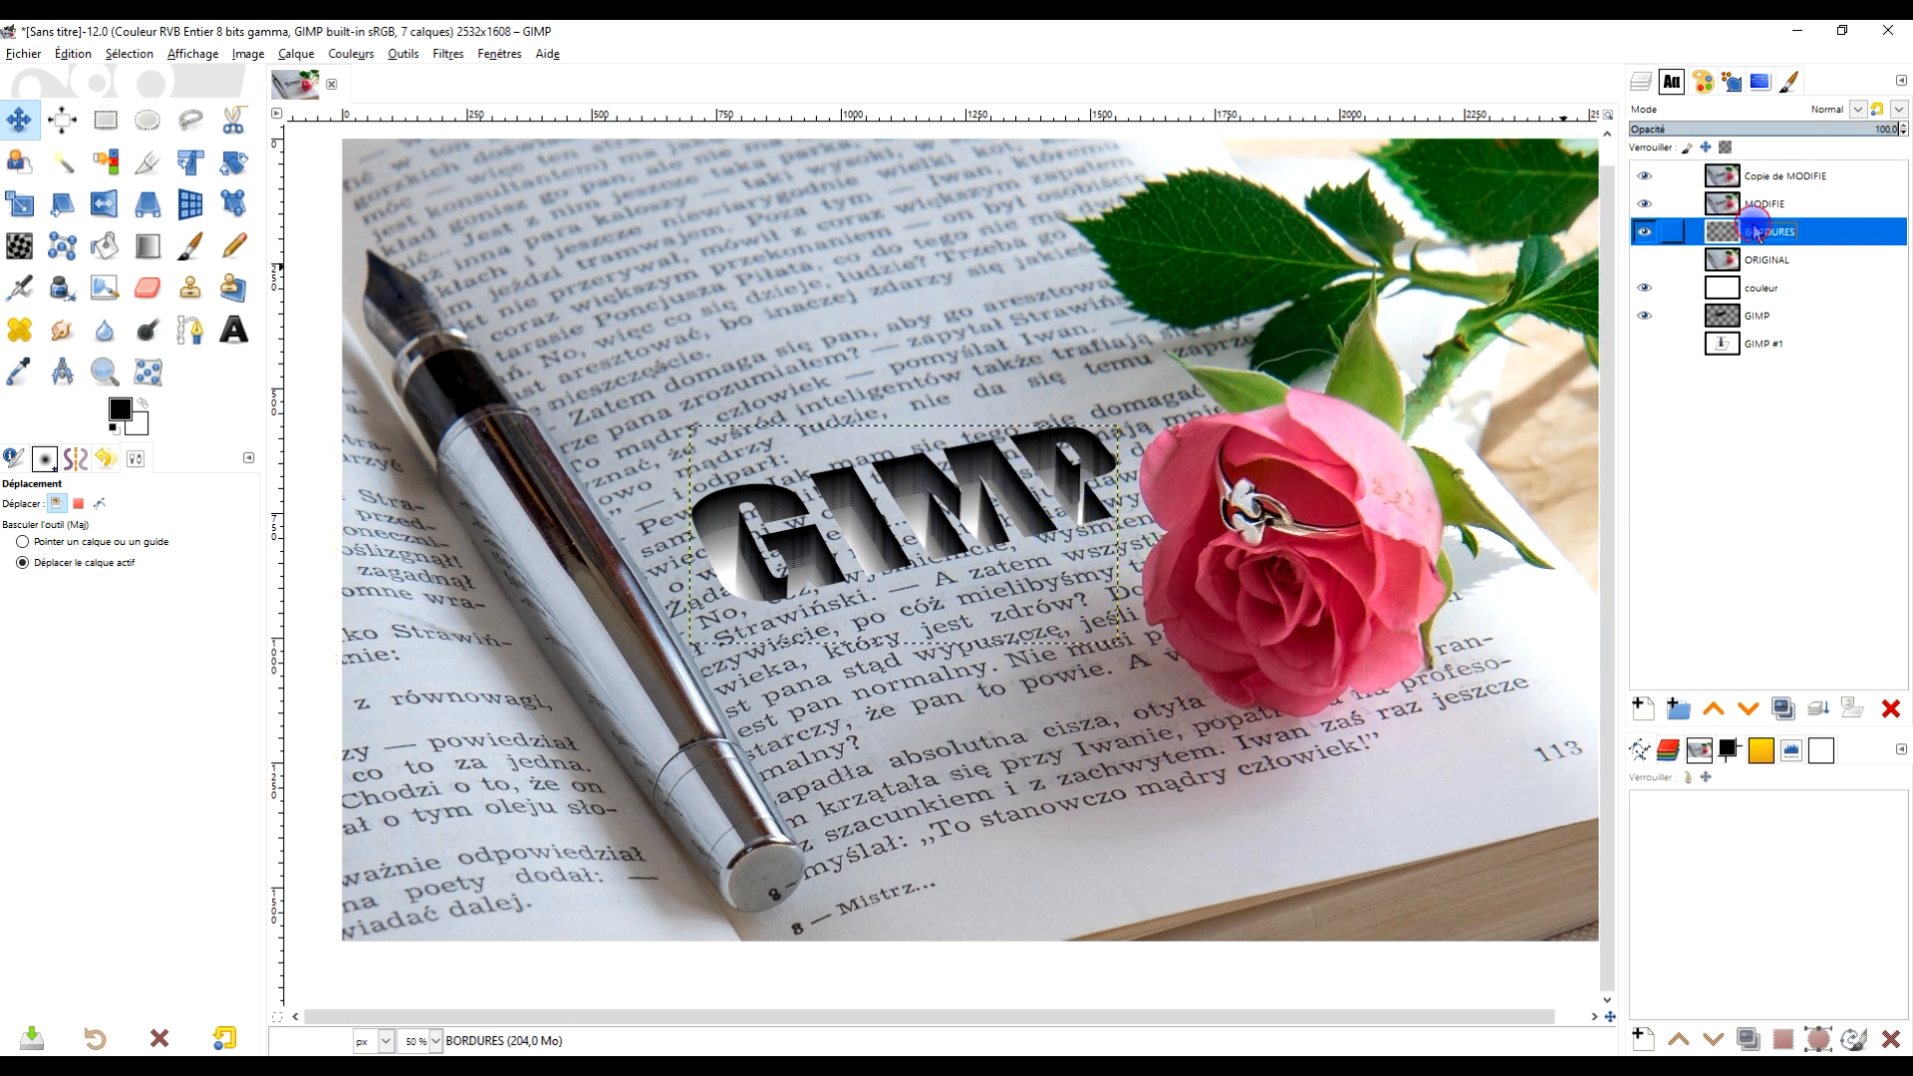
pyautogui.click(447, 54)
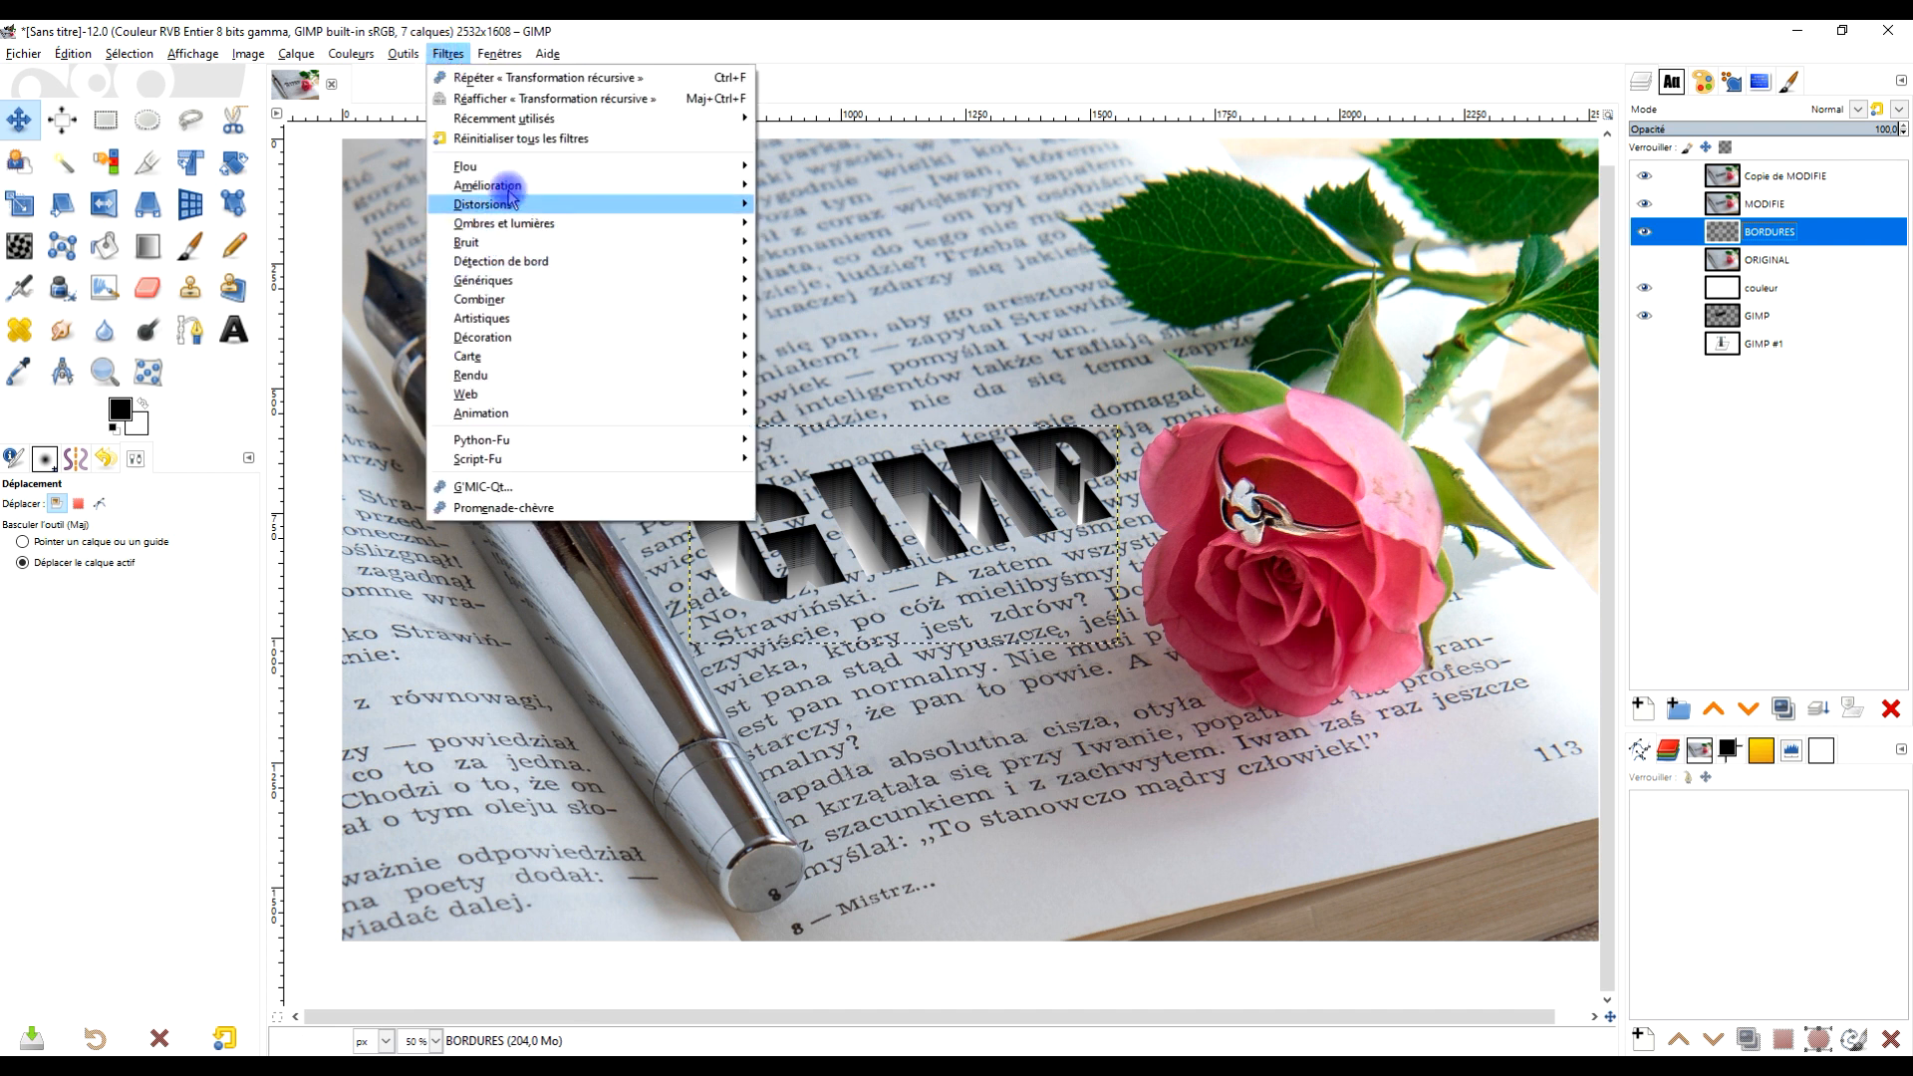
pyautogui.moveTo(523, 167)
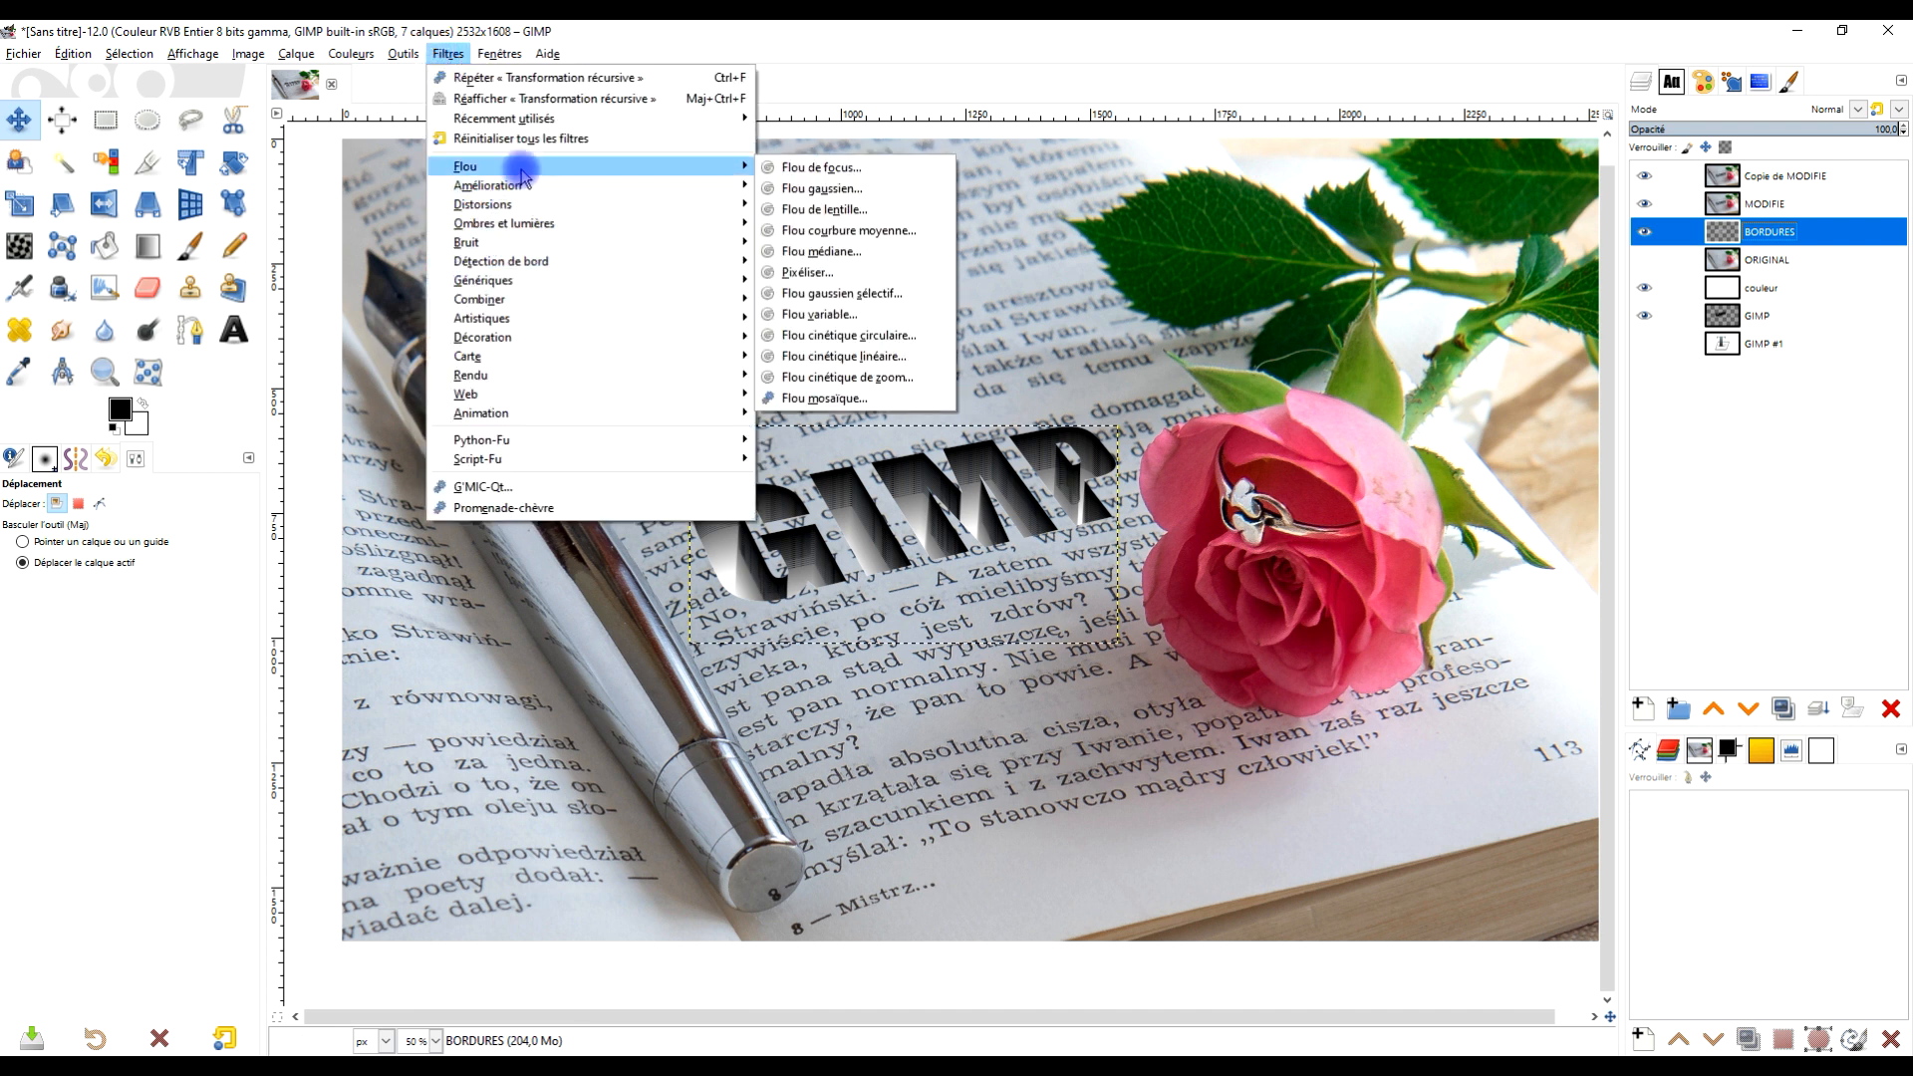
pyautogui.click(823, 192)
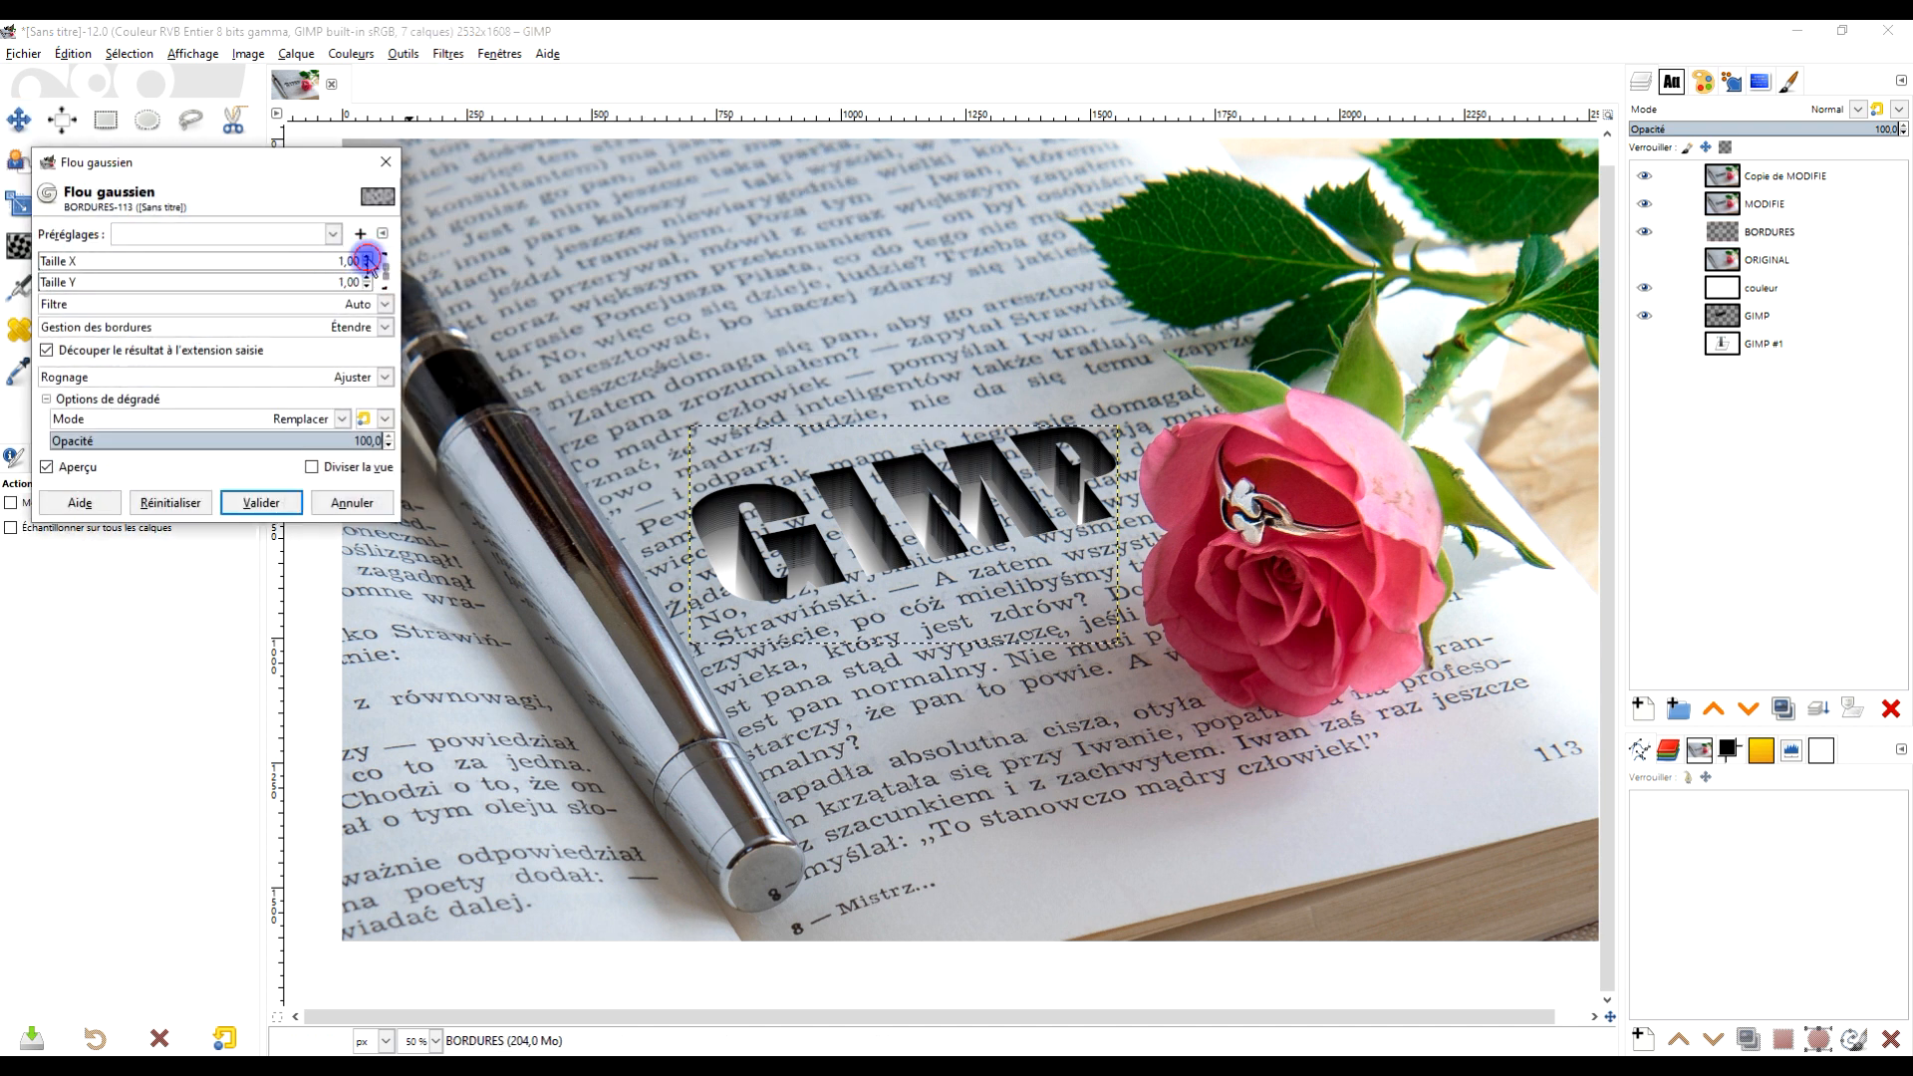
pyautogui.click(244, 503)
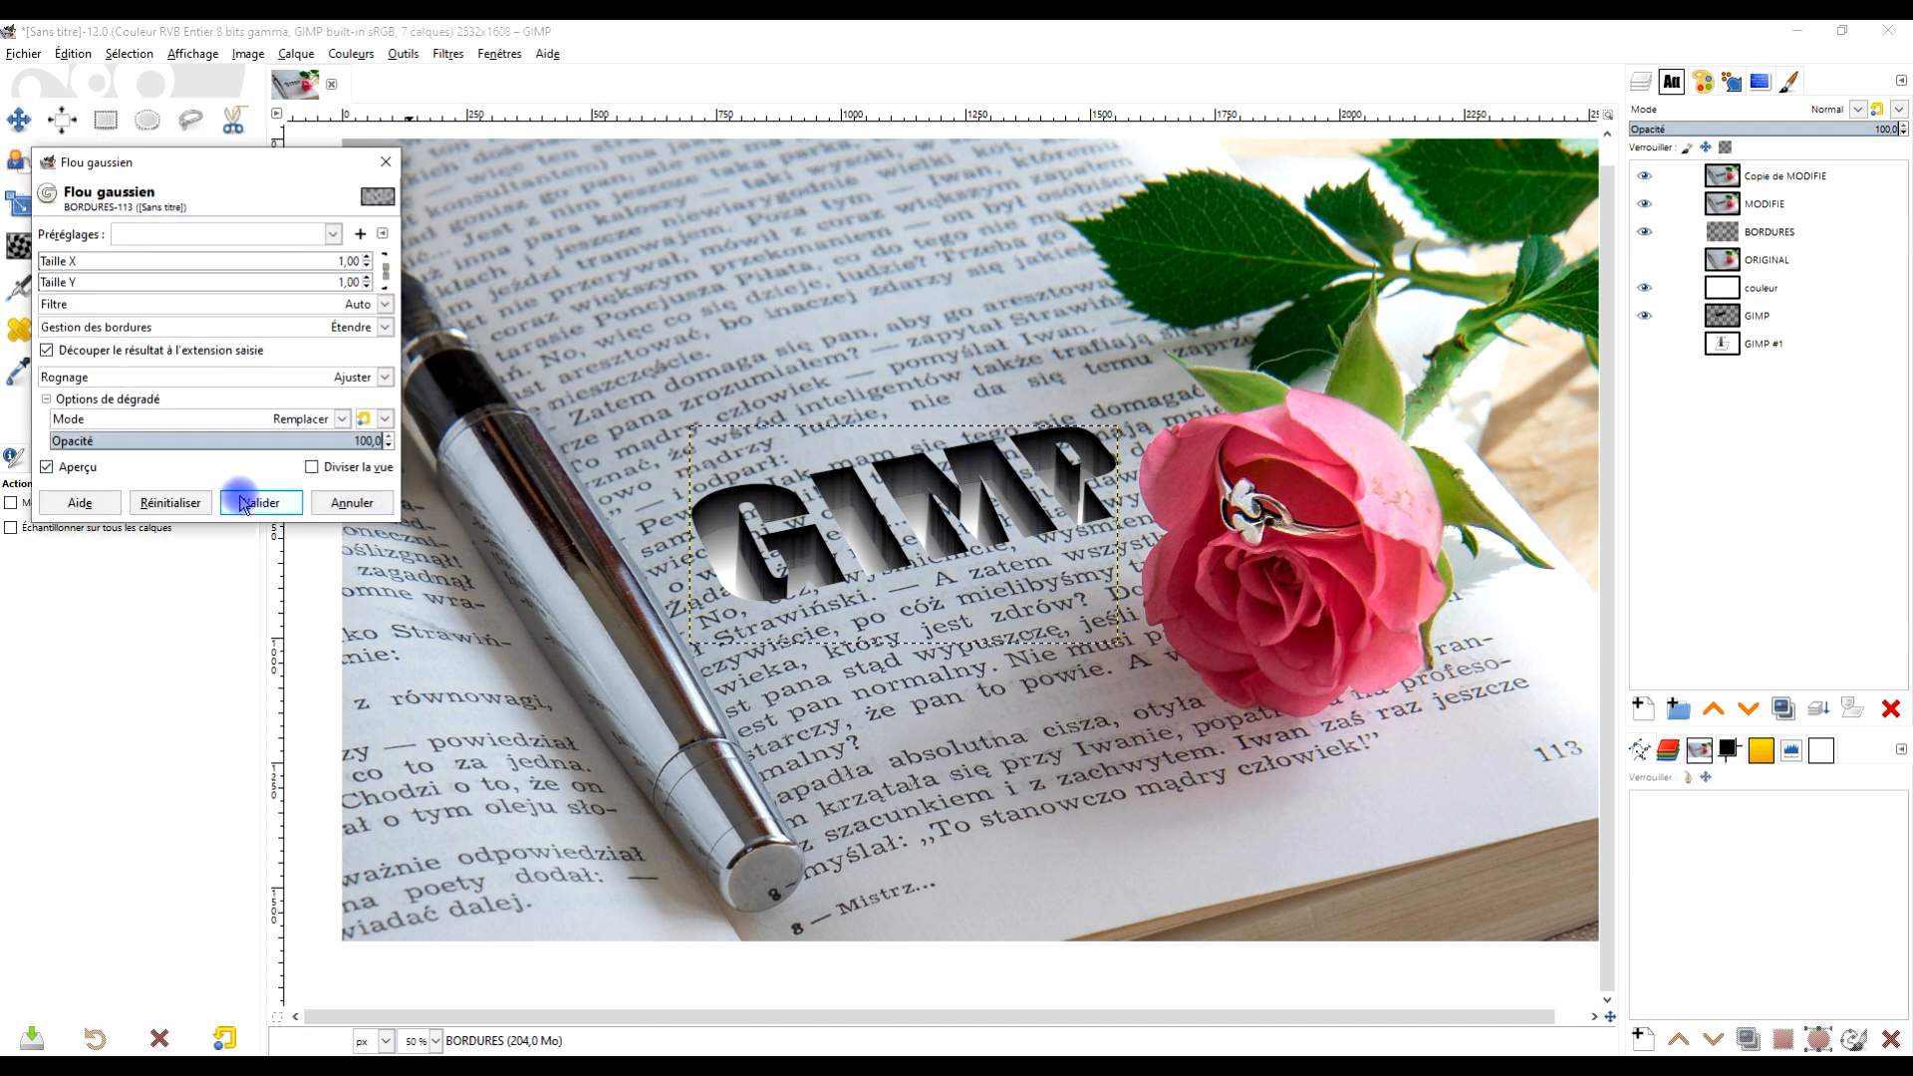
# - Resize the BORDURES layer's boundary to match the image dimensions
pyautogui.rightClick(1724, 232)
pyautogui.click(1635, 505)
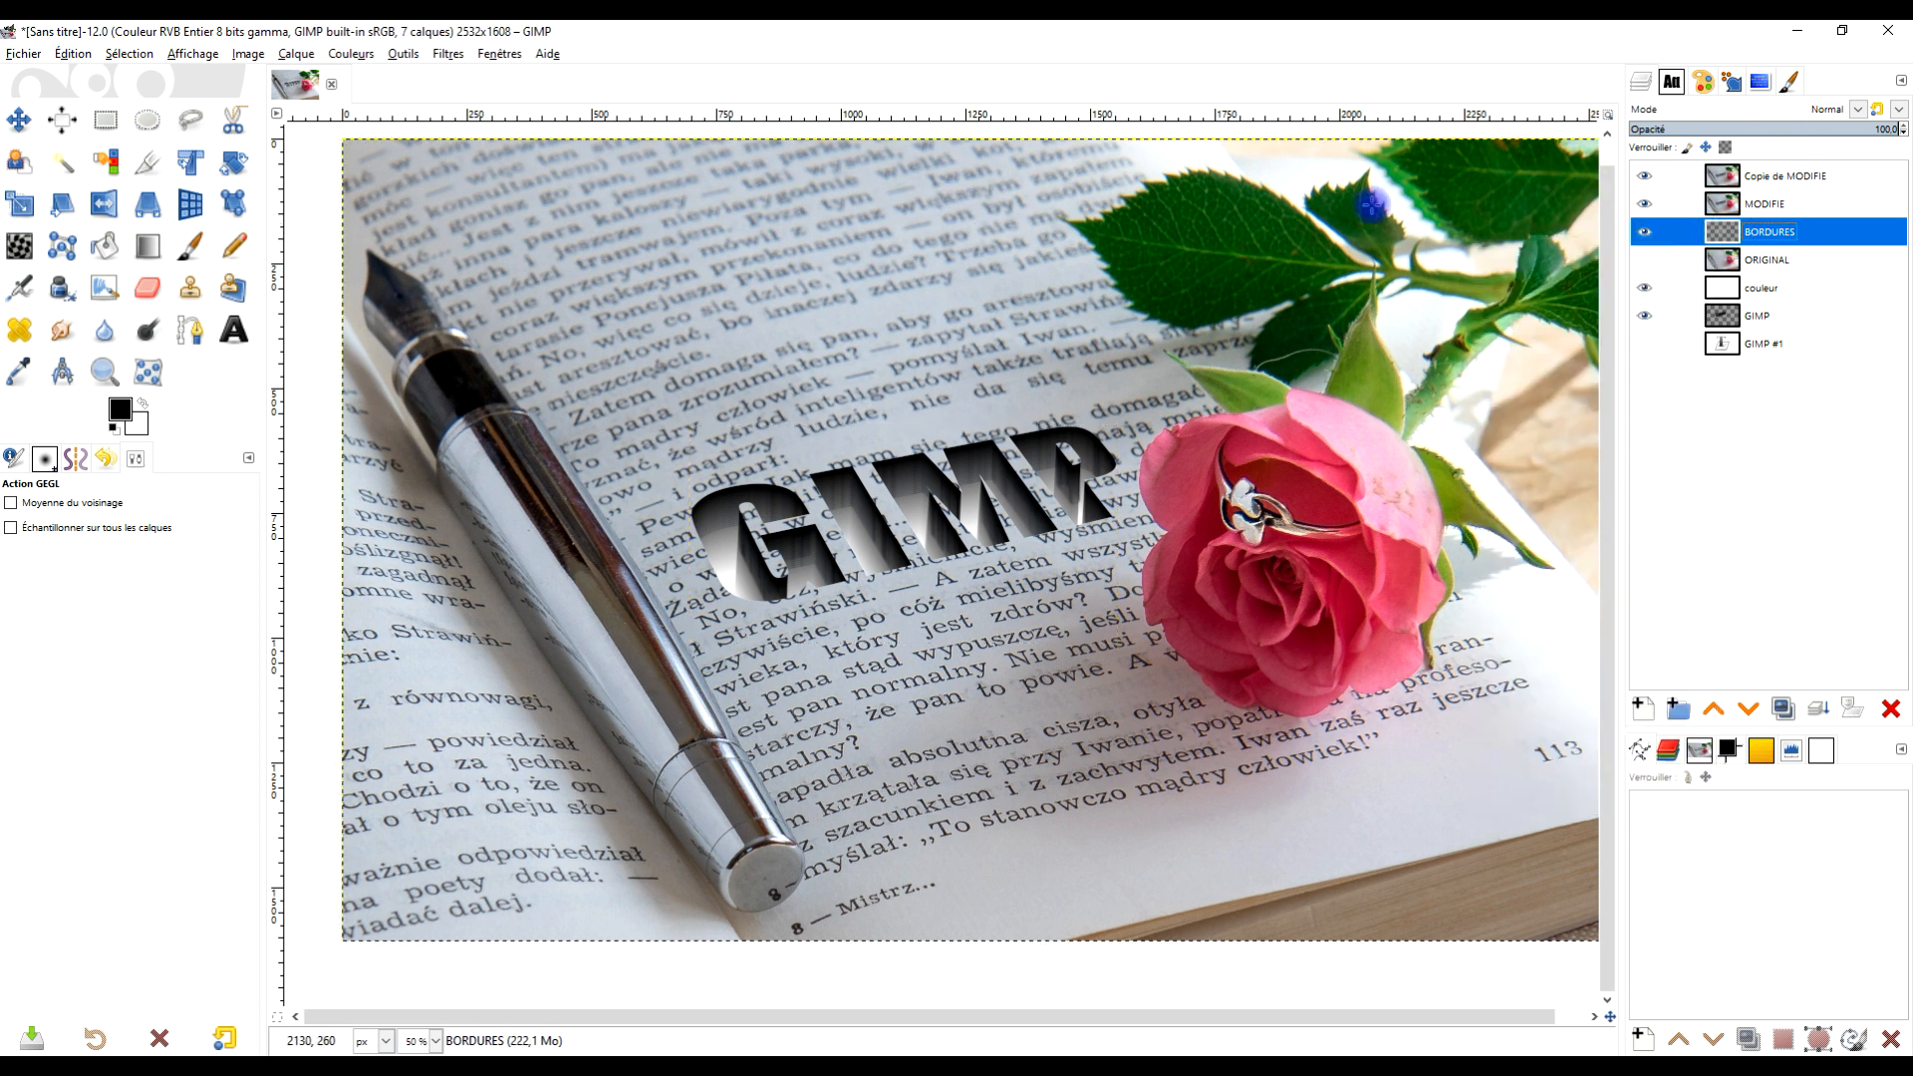
pyautogui.moveTo(1158, 448)
pyautogui.mouseDown()
pyautogui.moveTo(1098, 464)
pyautogui.moveTo(1128, 457)
pyautogui.mouseUp()
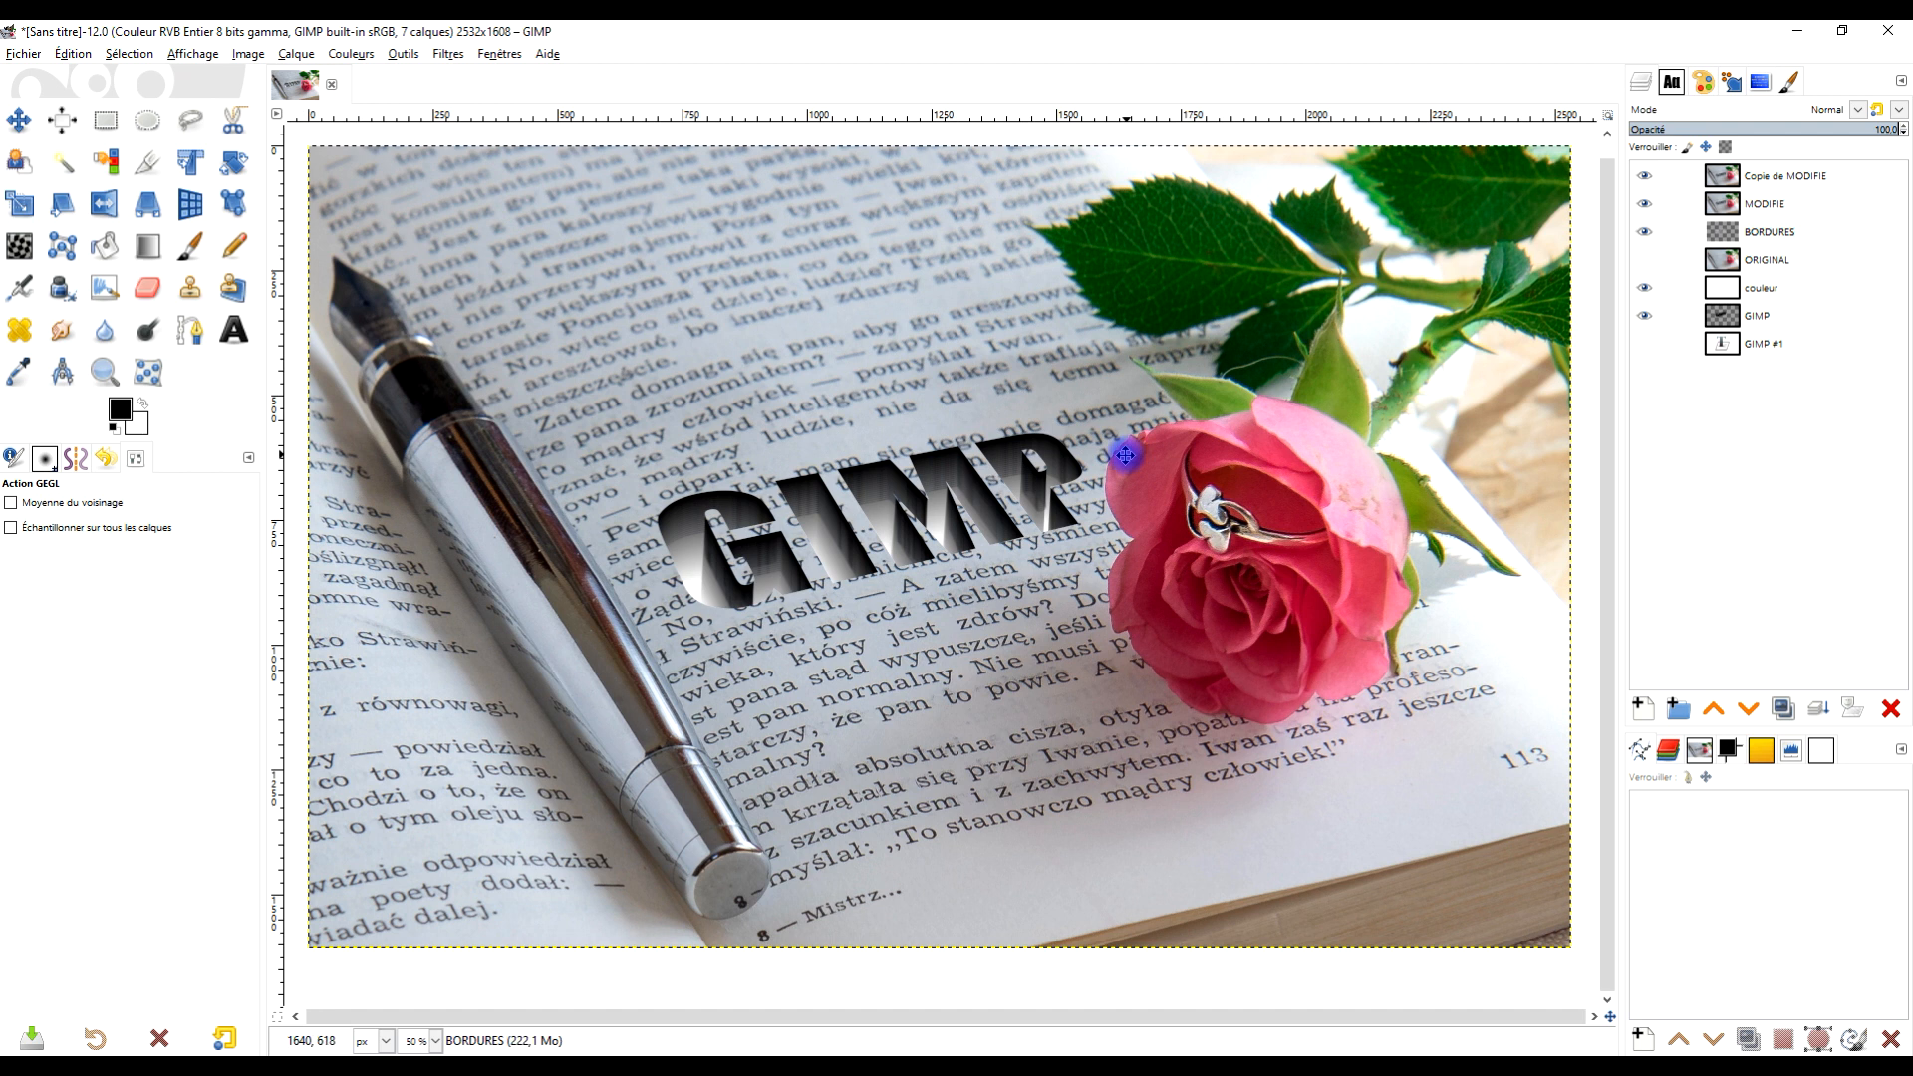